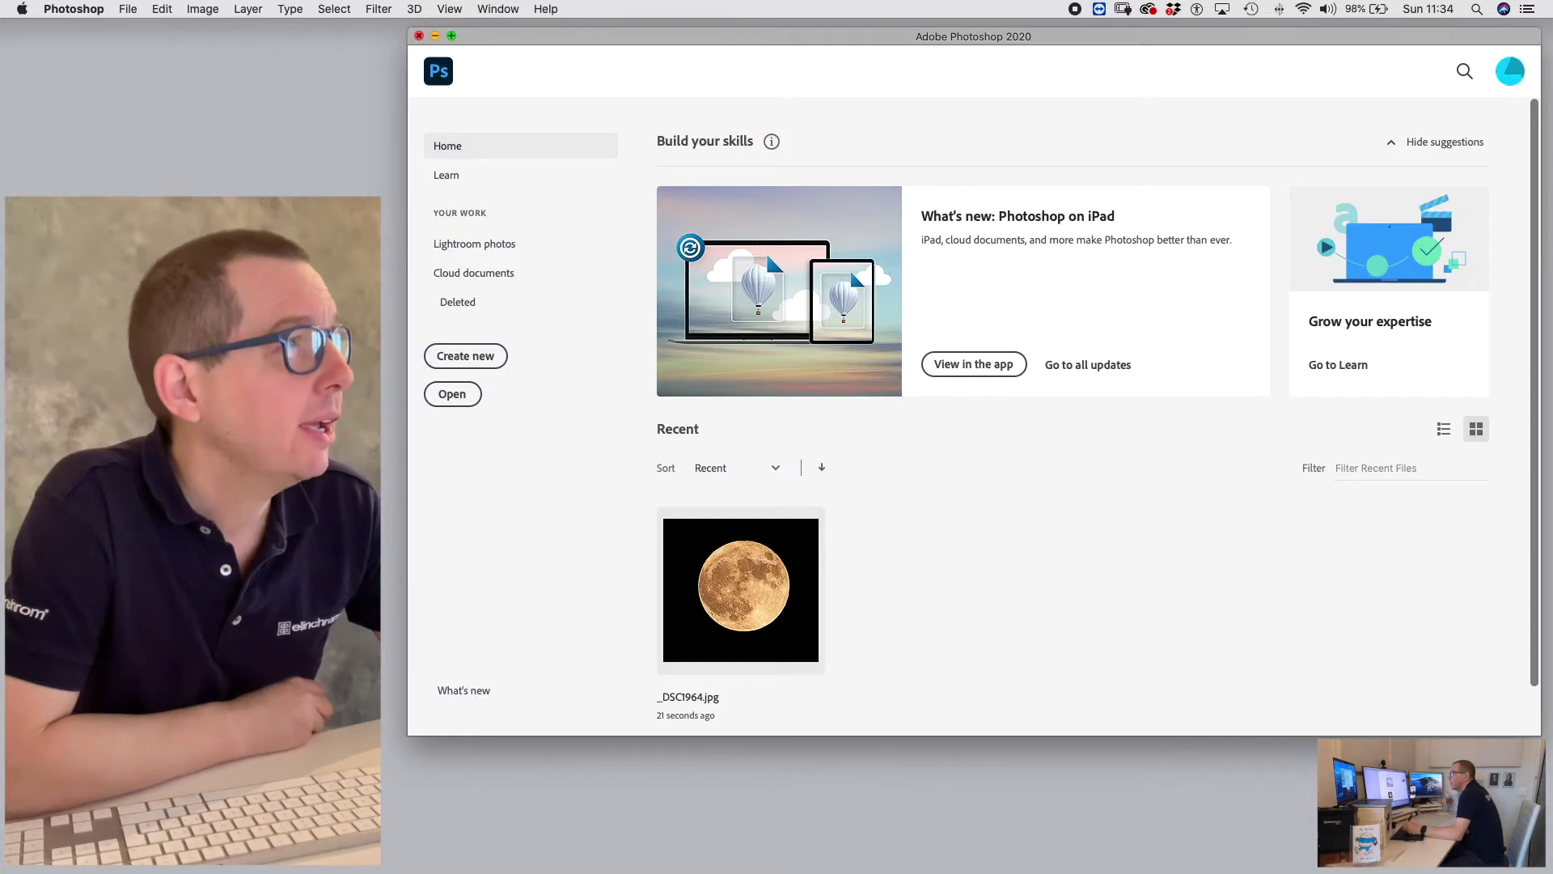
- Quit and restart Photoshop, deleting its settings file to restore the default preferences
drag(243, 267, 598, 184)
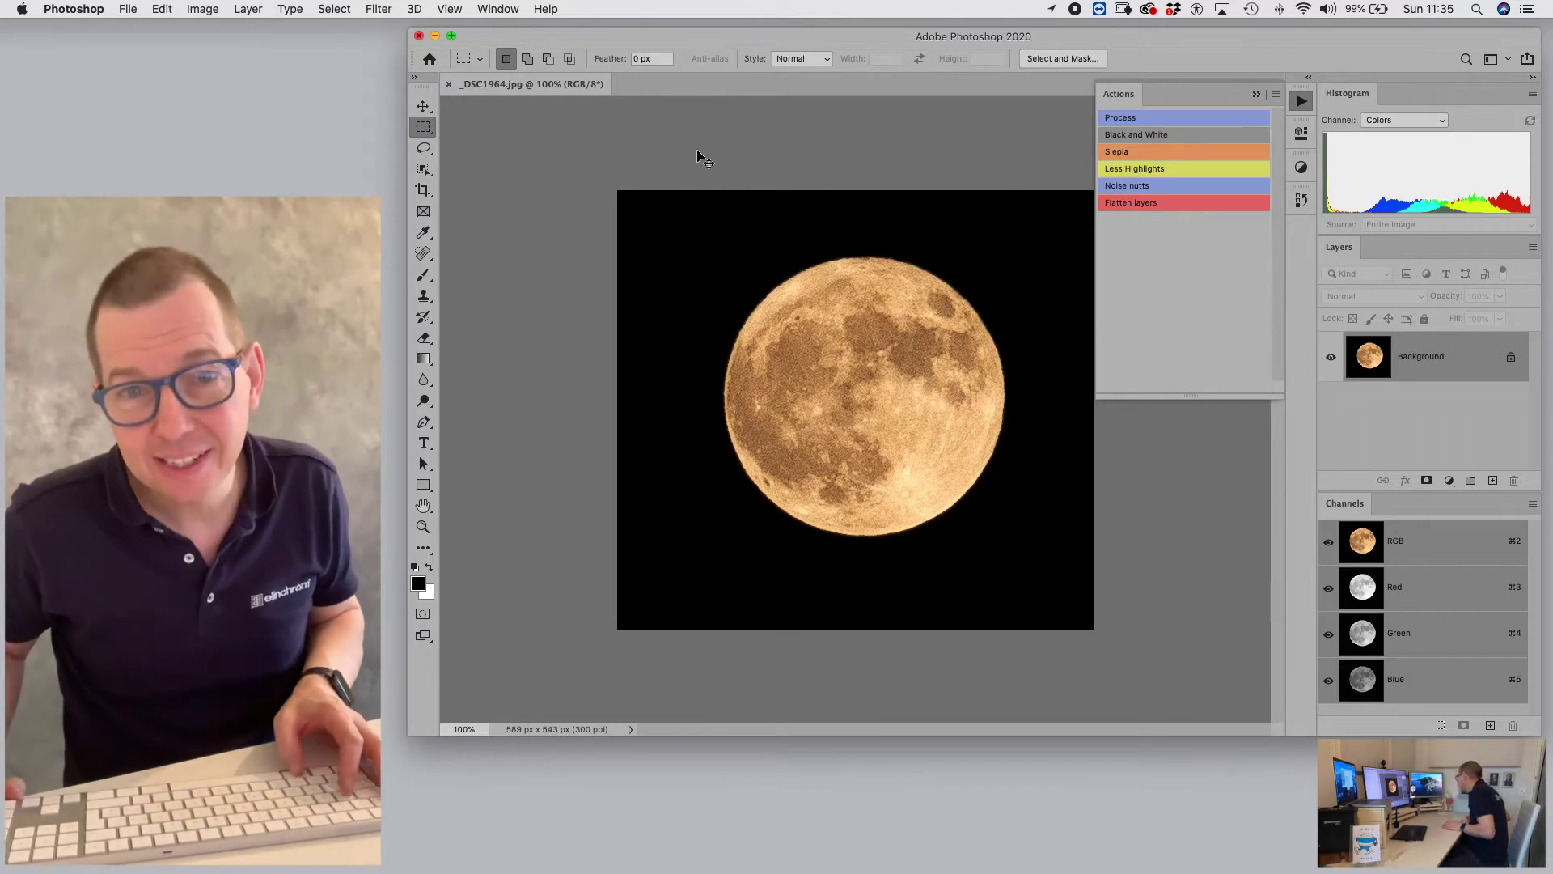
key(super+q)
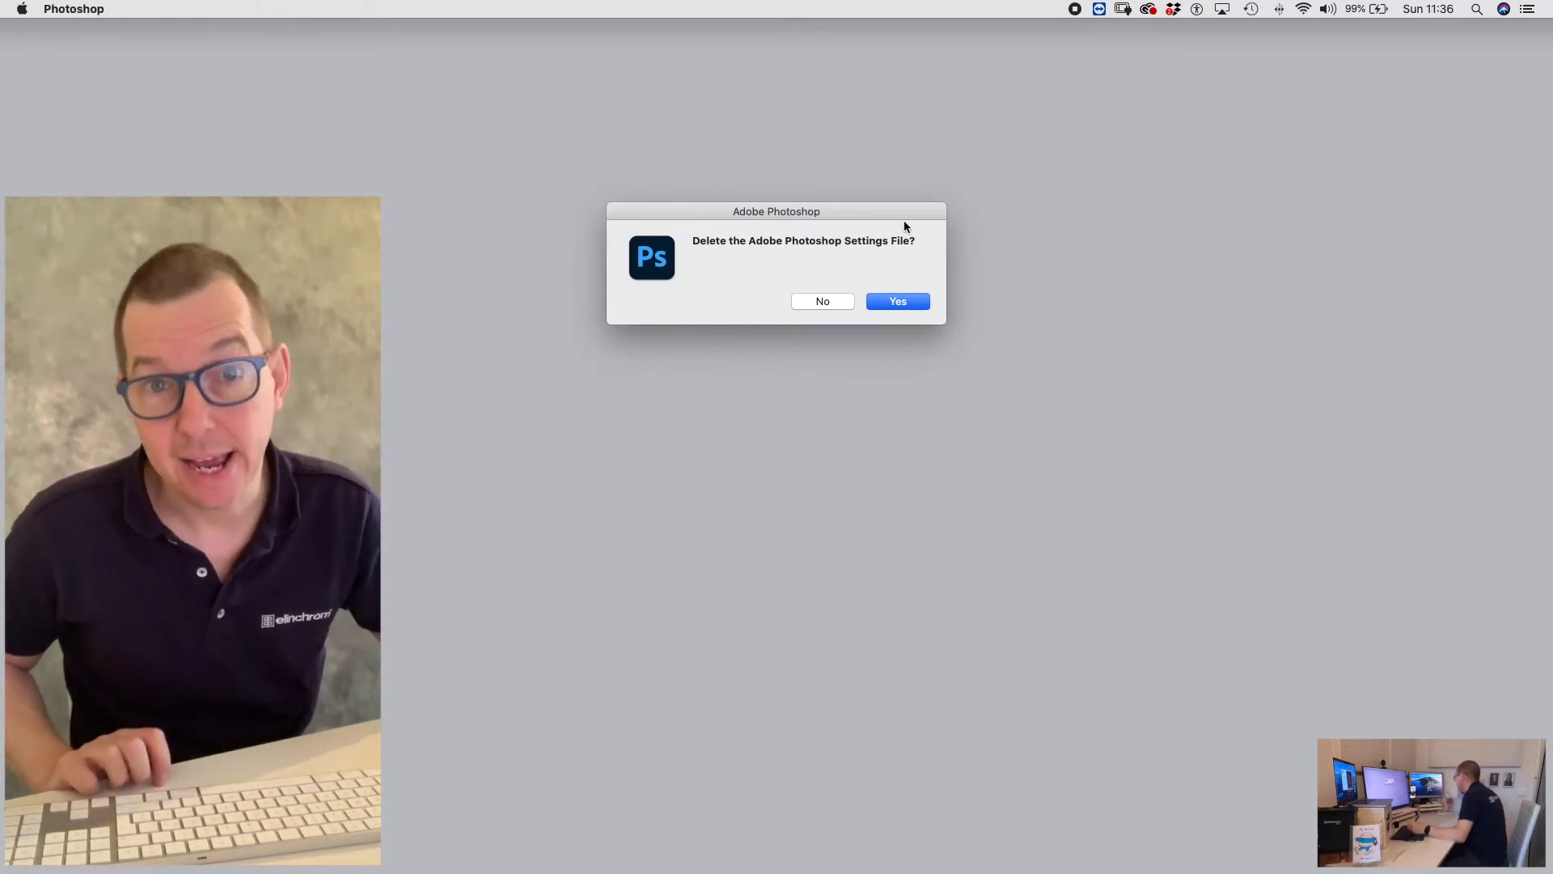
click(896, 303)
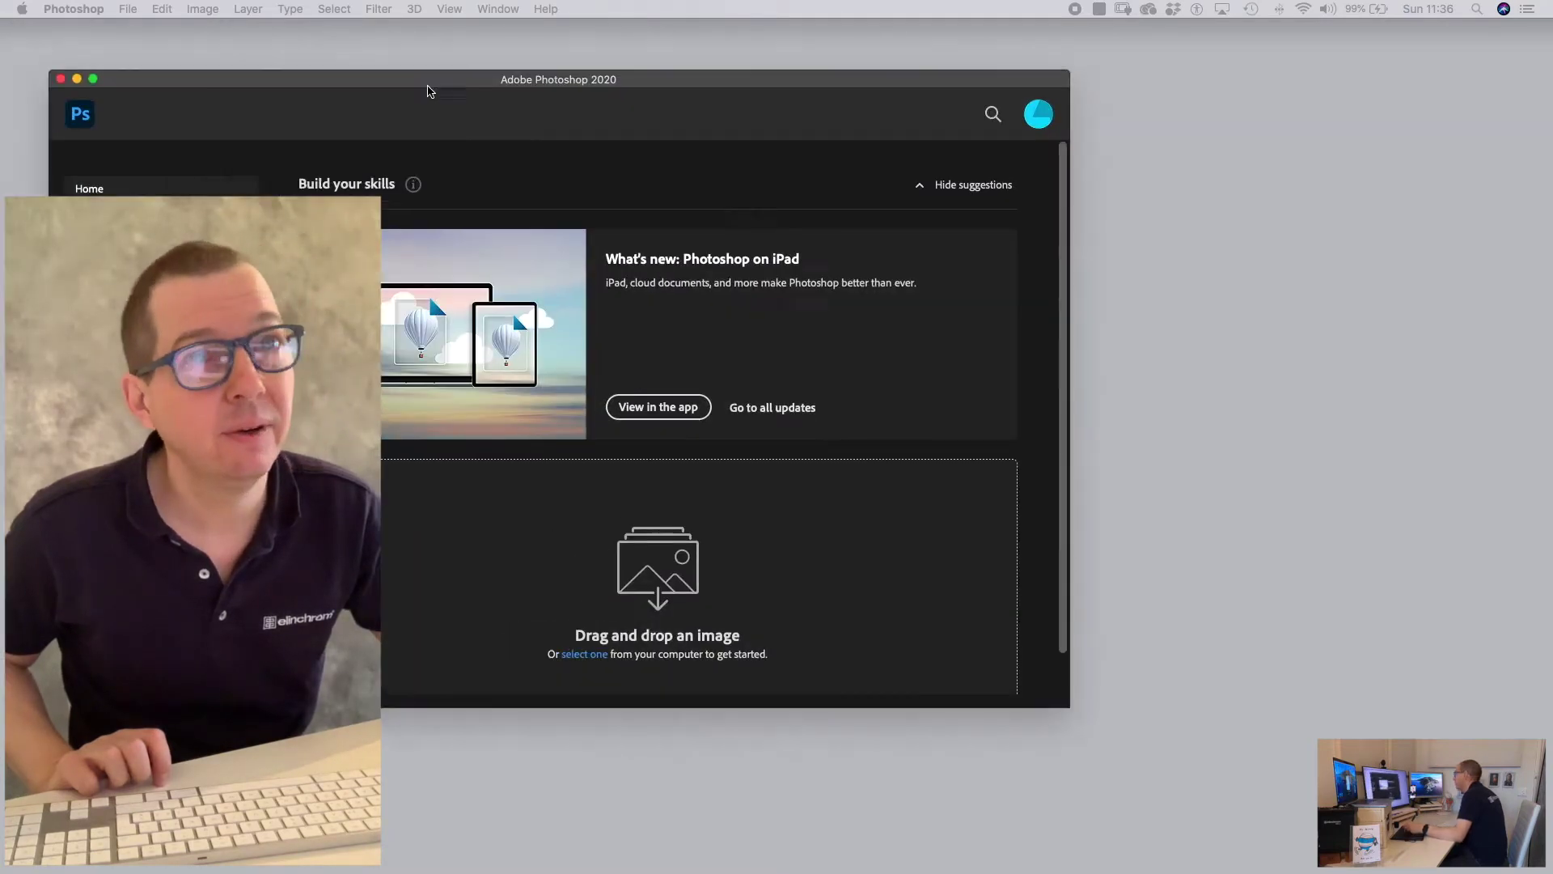
- Reposition the Photoshop window, open _DSC1964.jpg in it and make the window slightly taller
drag(430, 90, 873, 74)
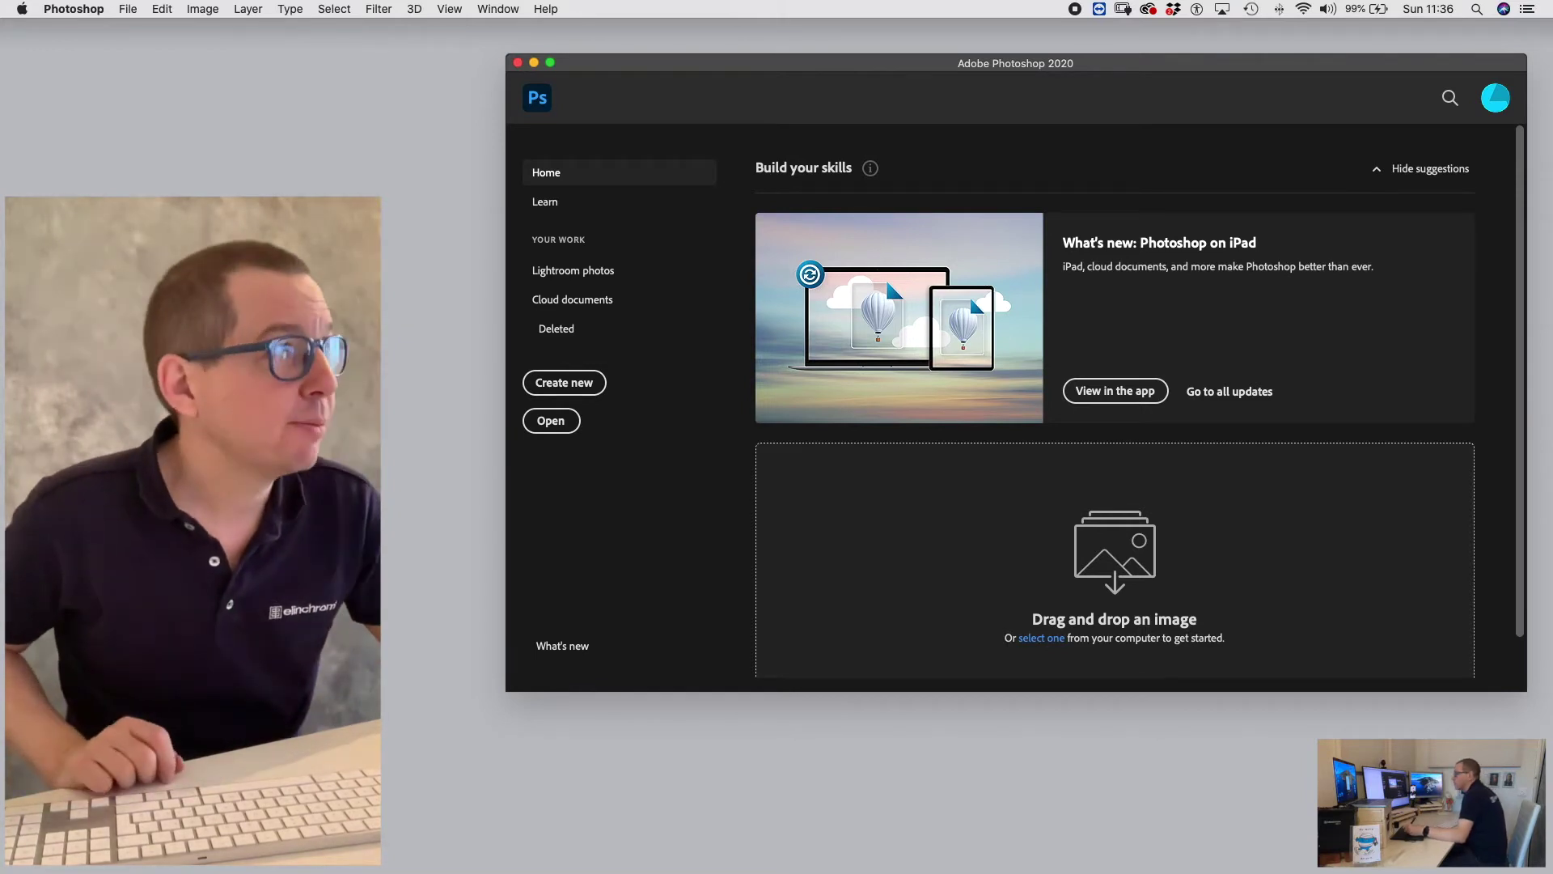
drag(3, 131, 1028, 528)
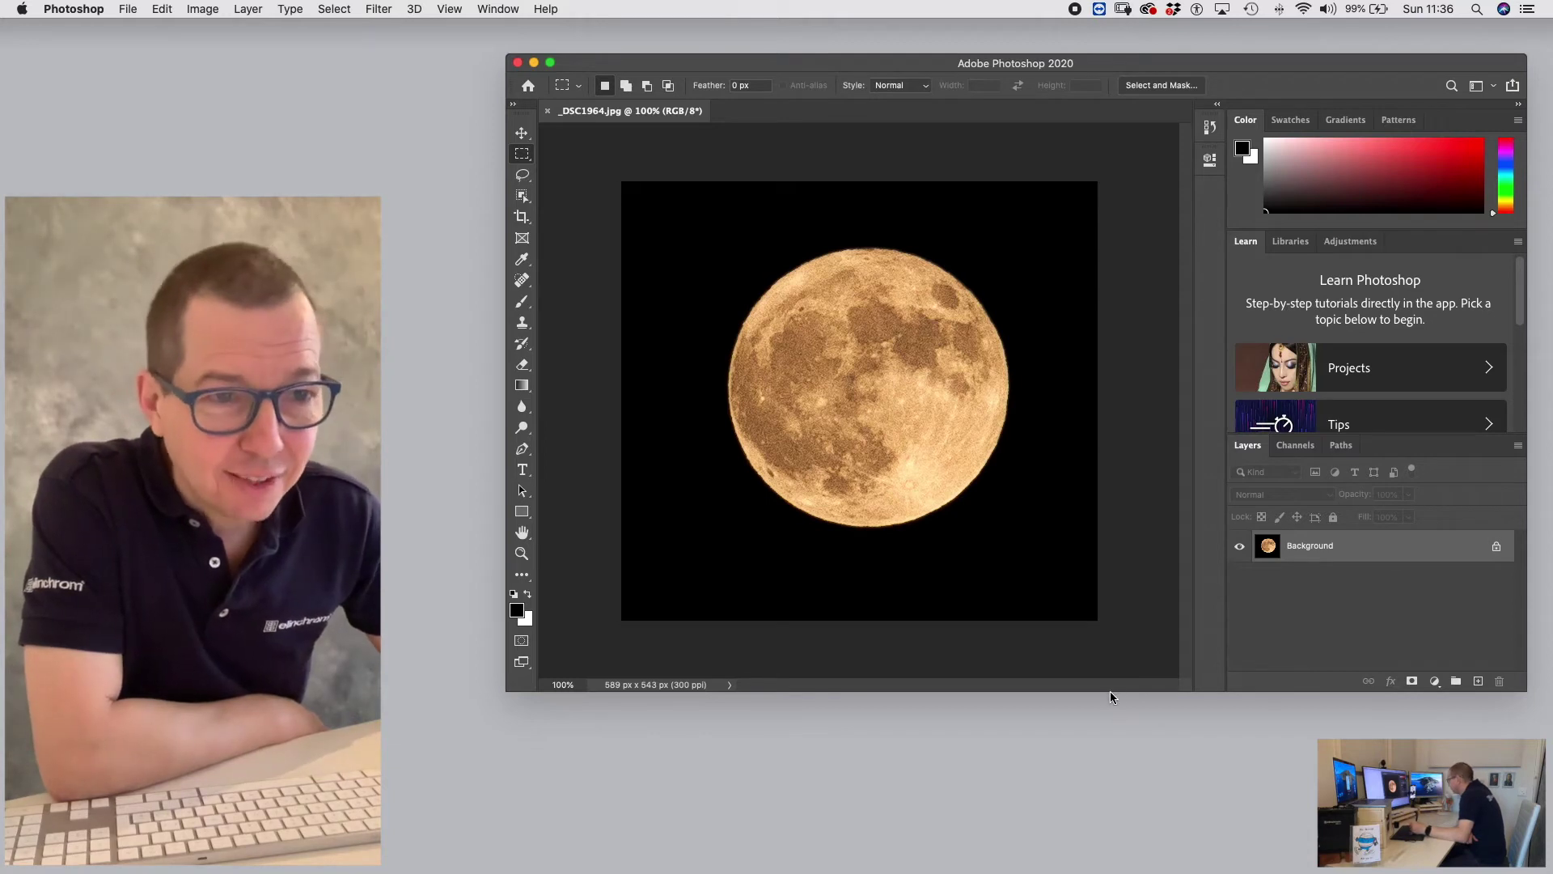
drag(1106, 695, 1107, 718)
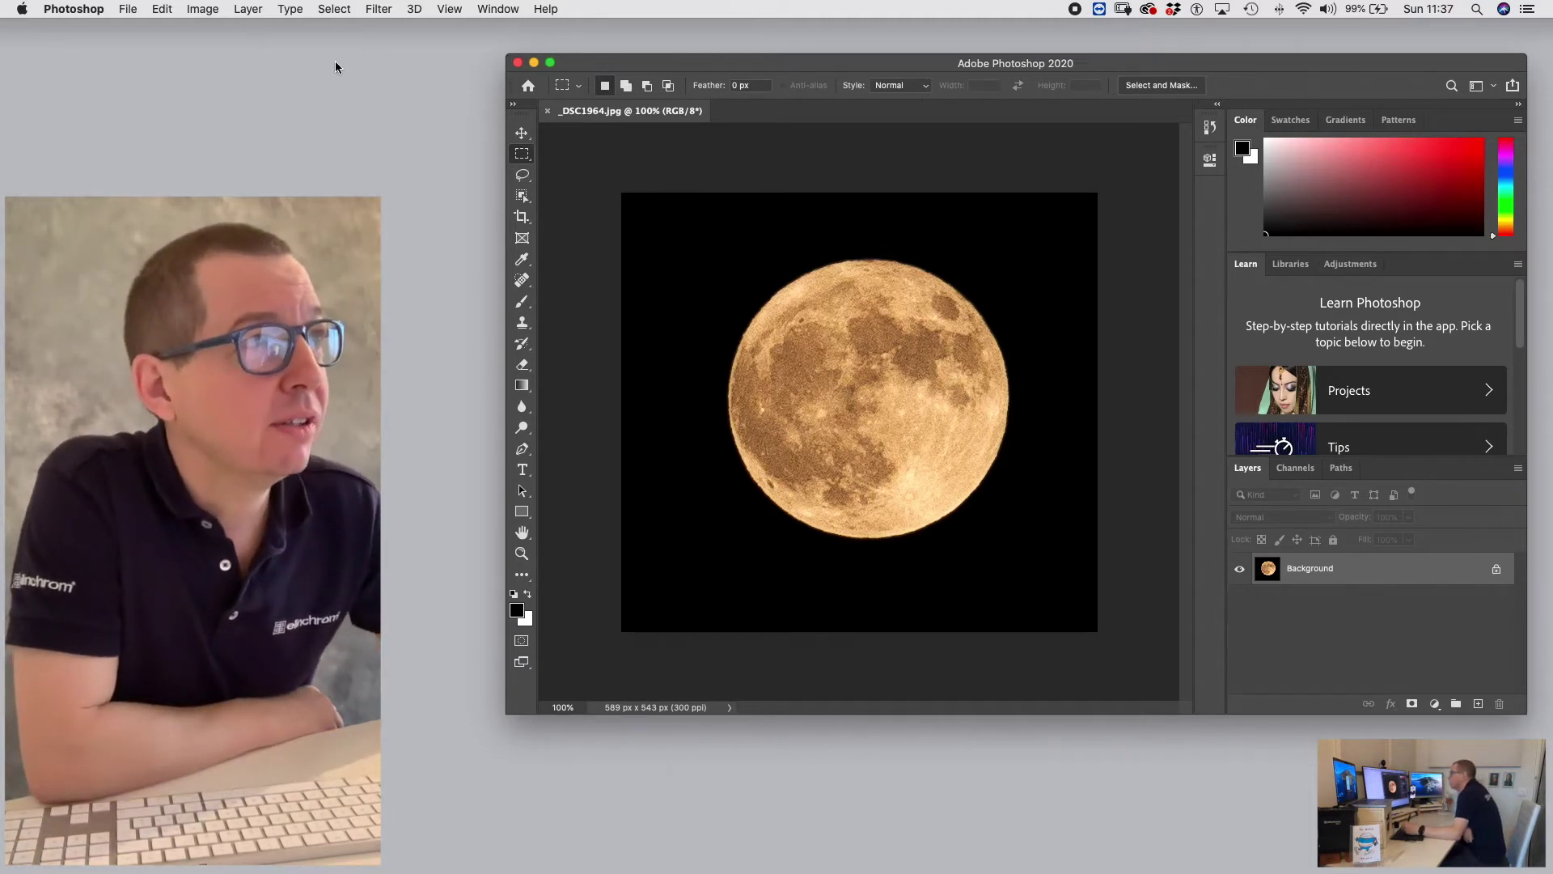
click(68, 9)
mouse_move(85, 61)
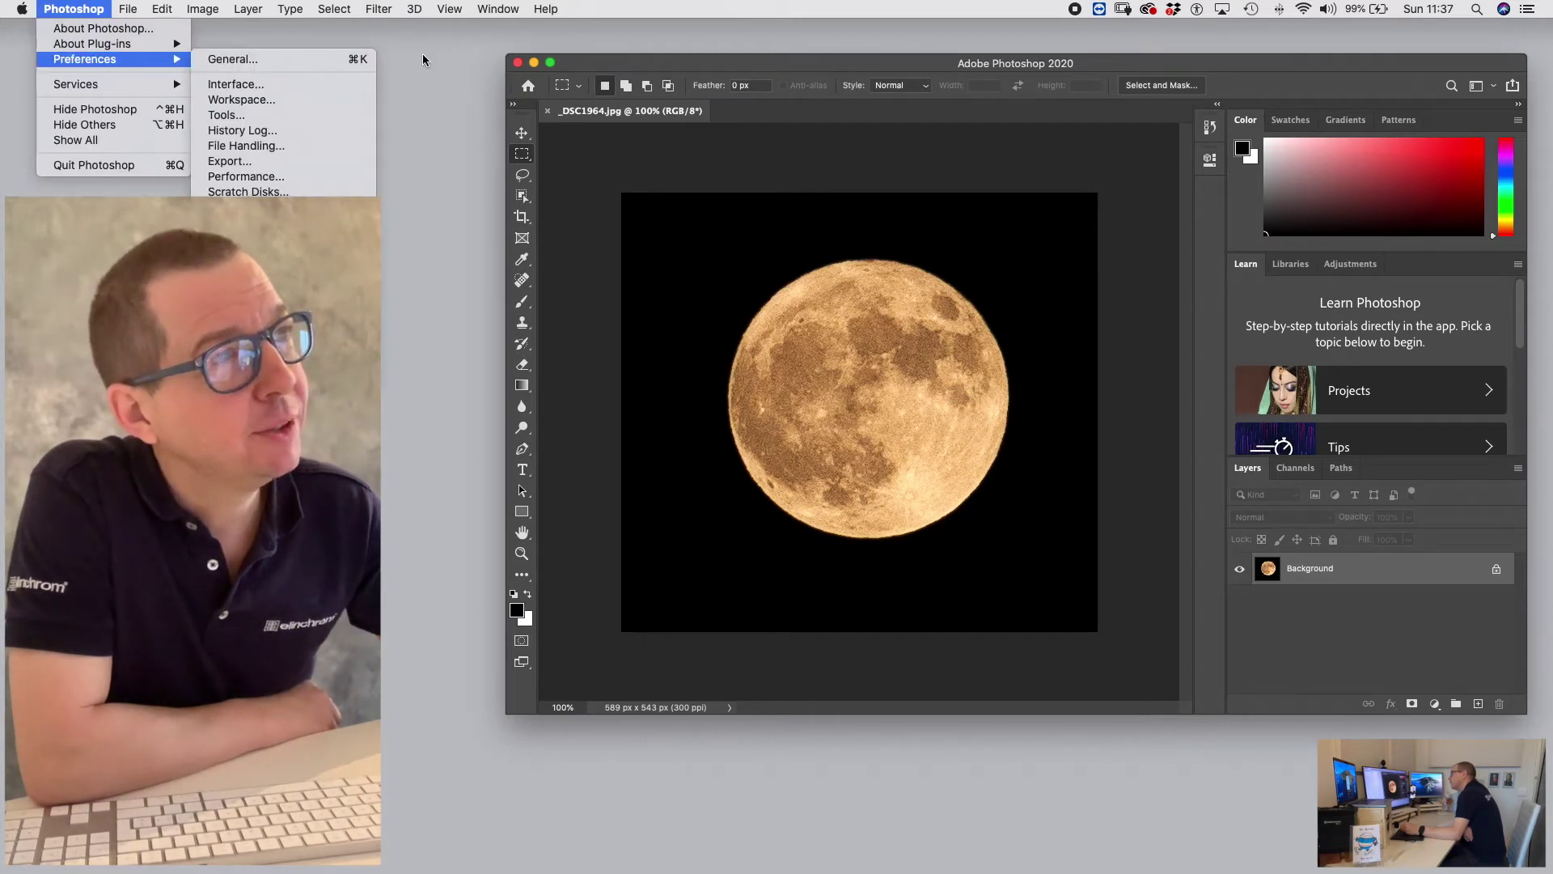
click(429, 82)
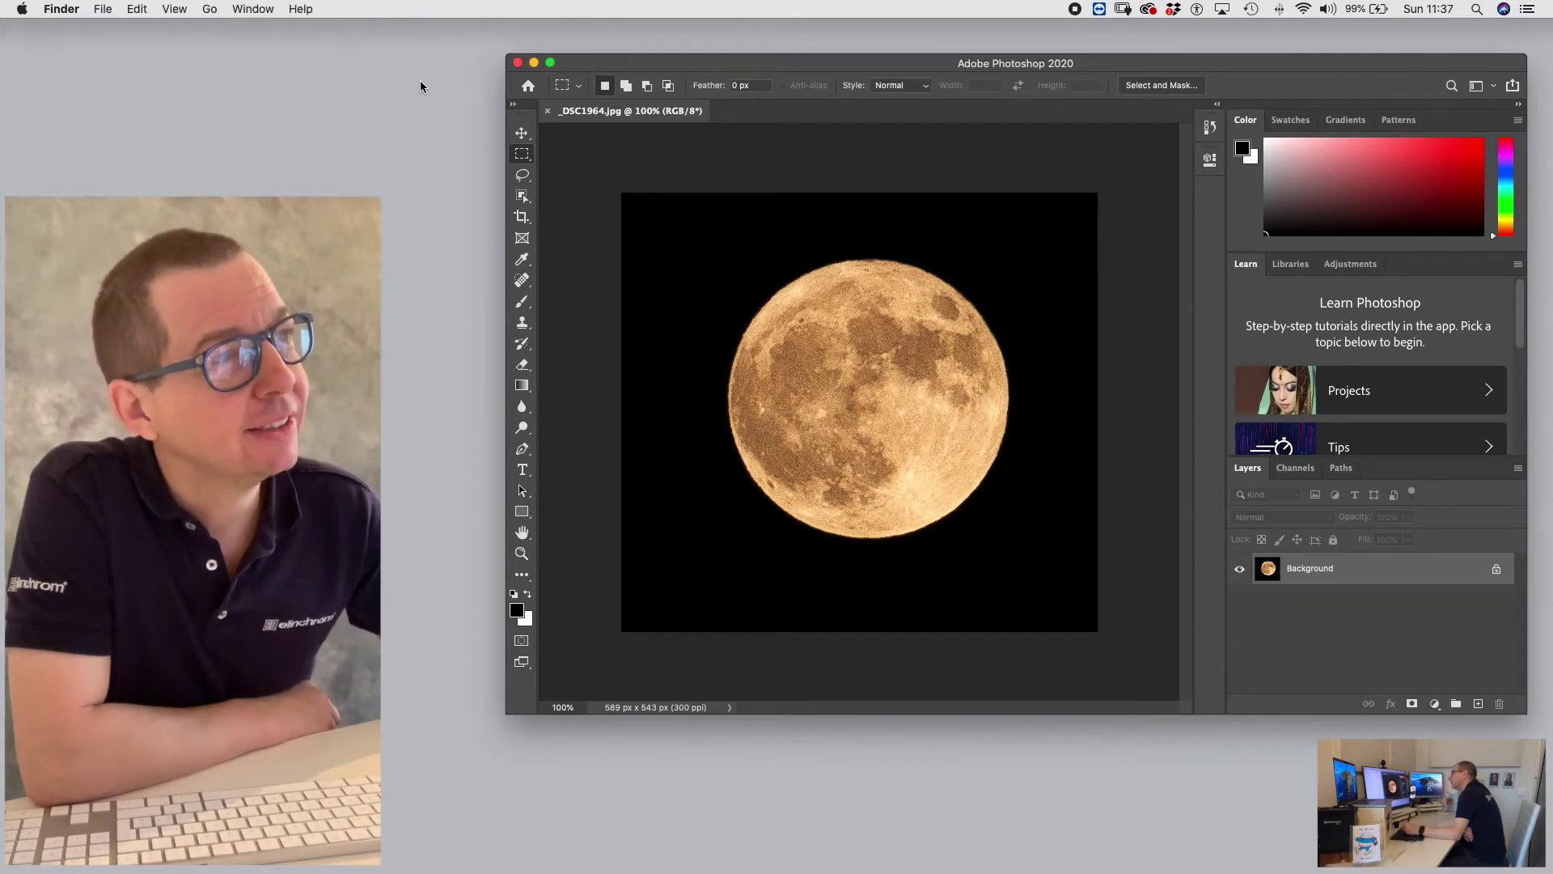
click(61, 12)
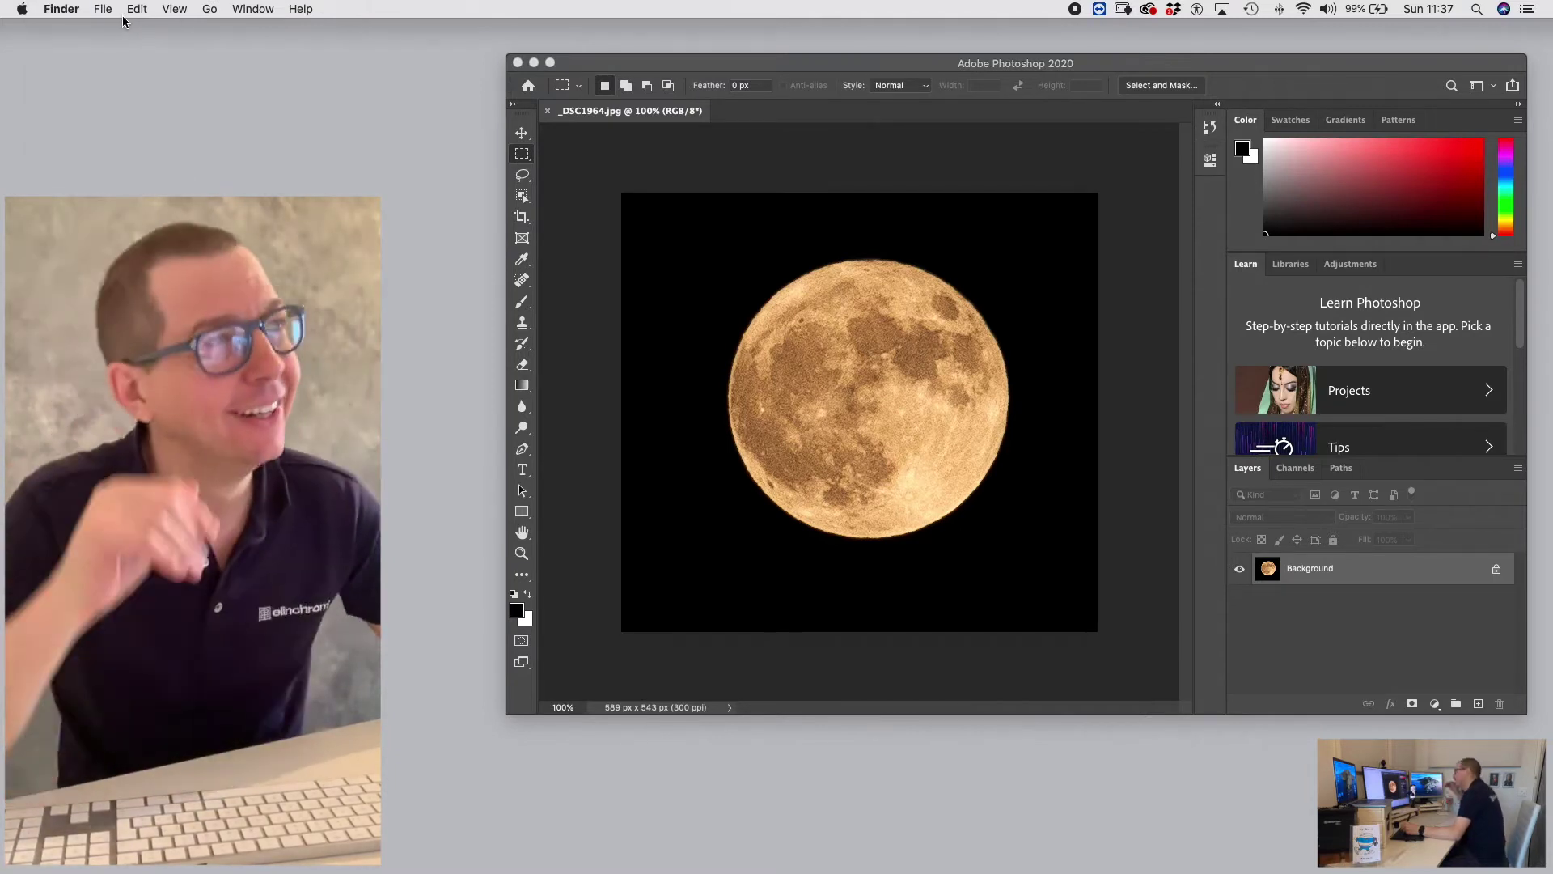
click(66, 11)
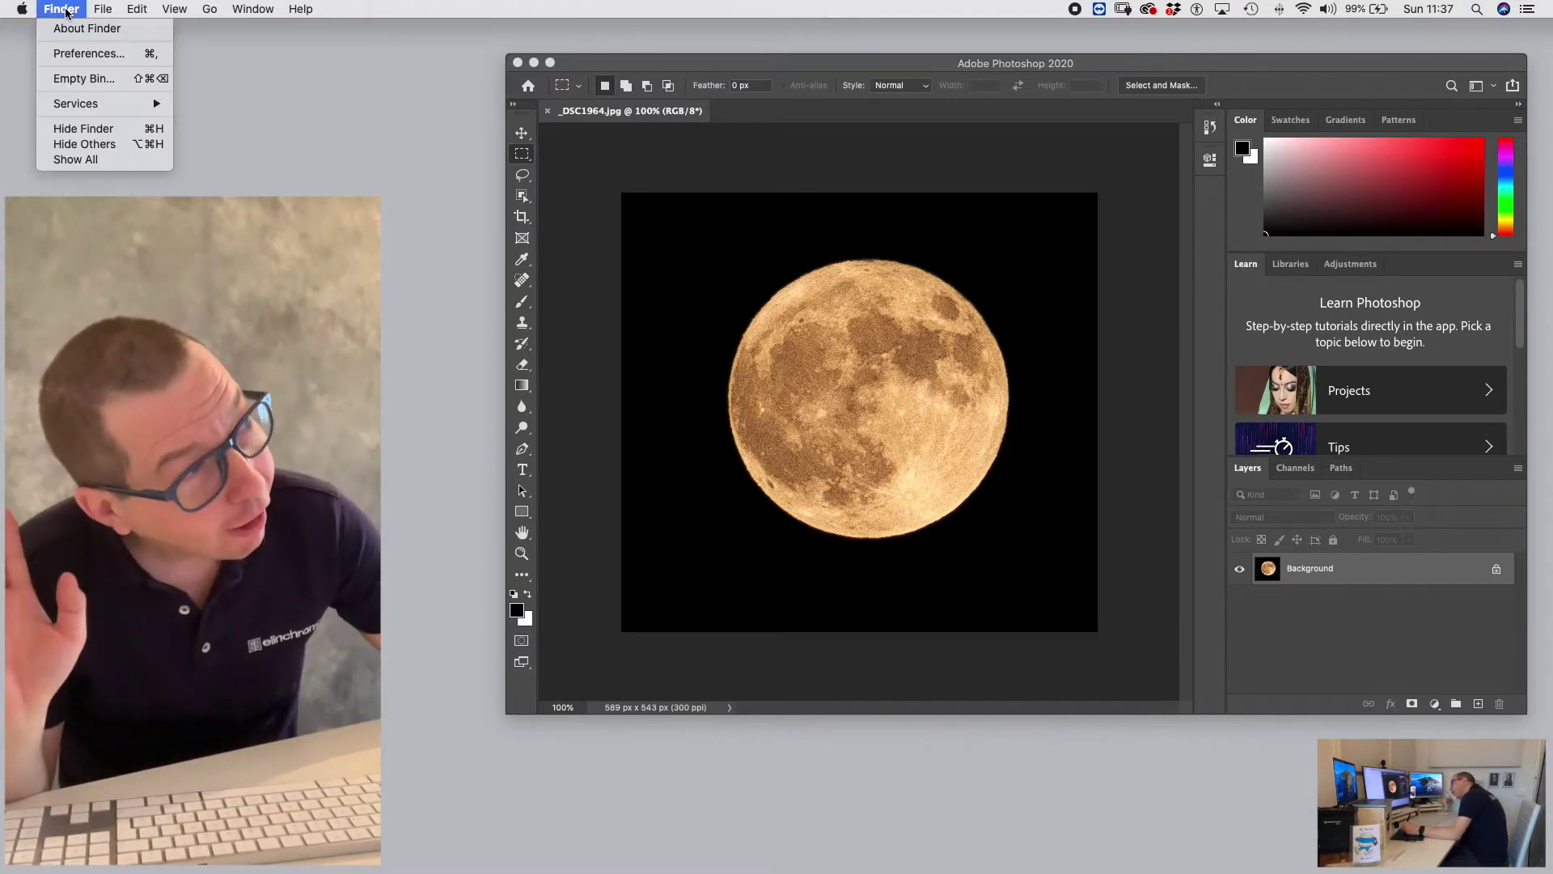
click(86, 55)
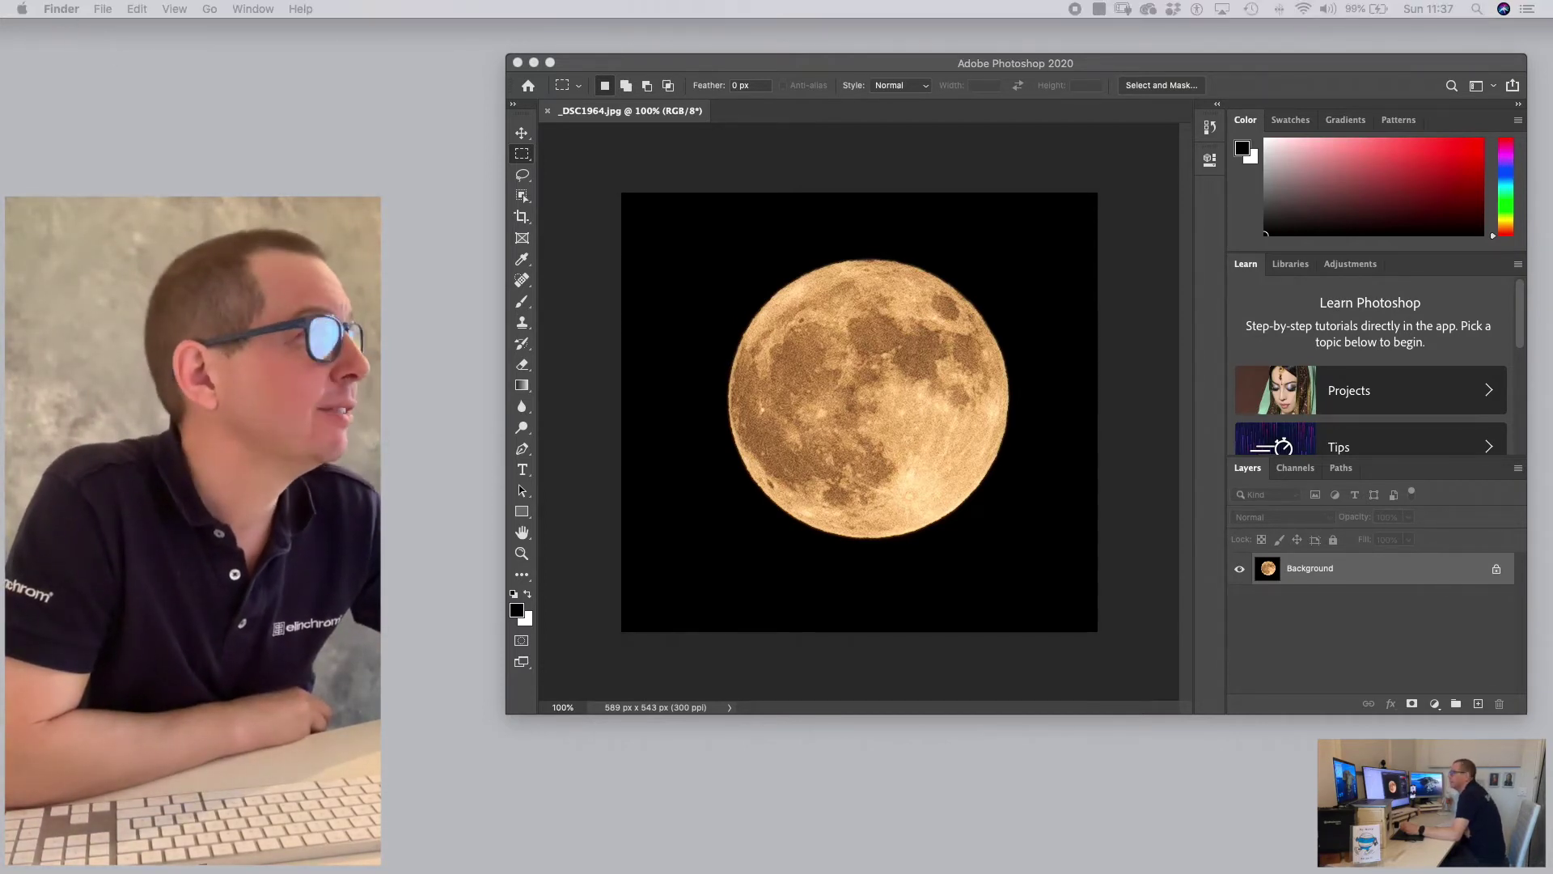
click(63, 9)
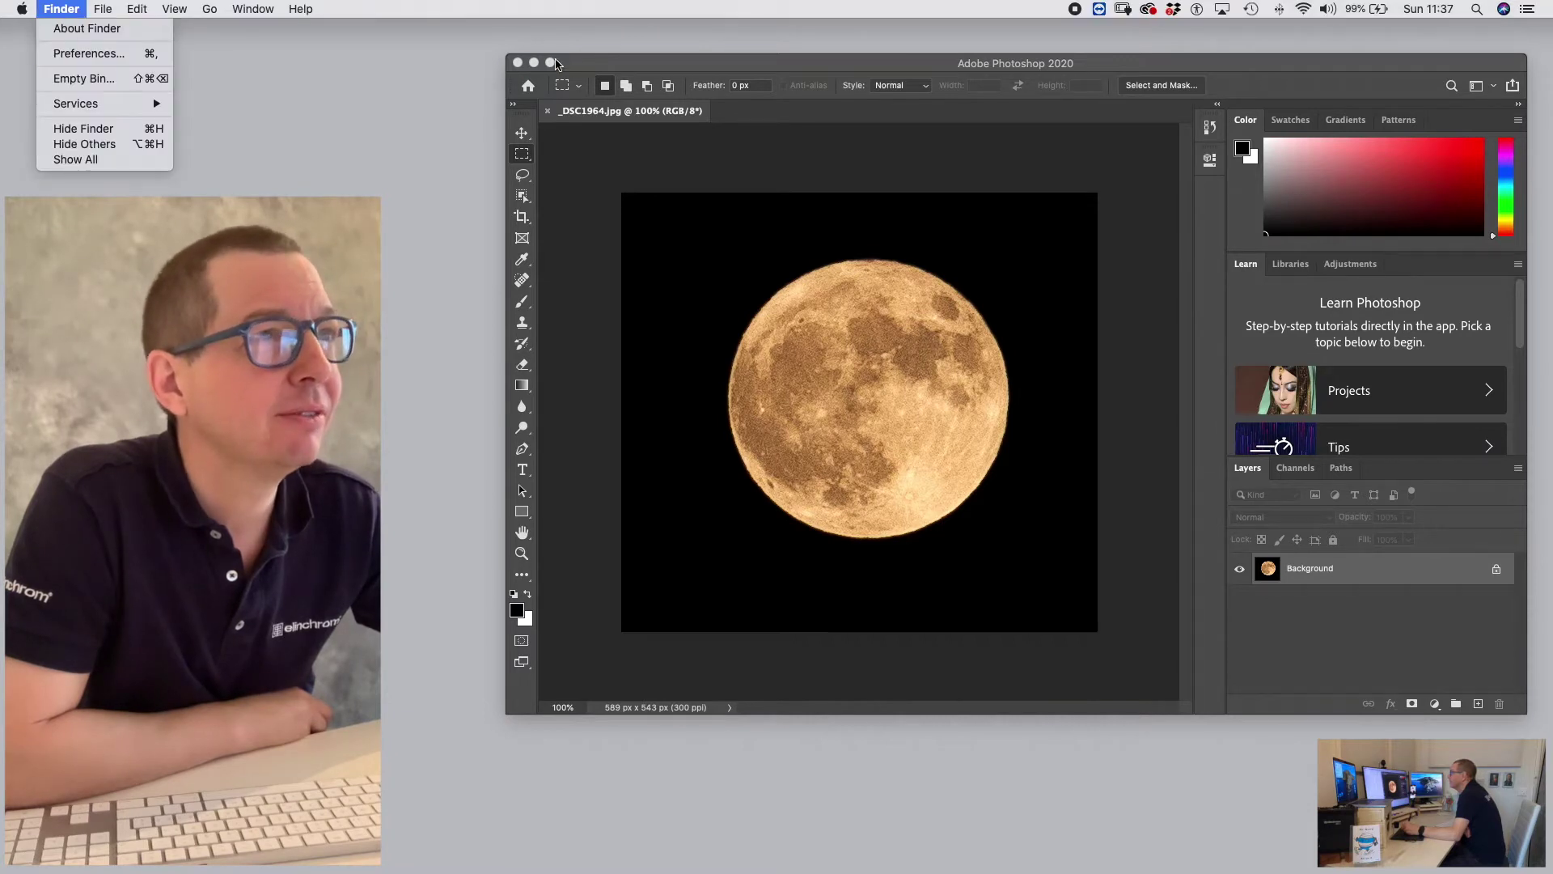
click(557, 63)
- In the preferences, choose the light gray color theme and turn off Open Documents as Tabs and Enable Floating Document Window Docking
click(84, 9)
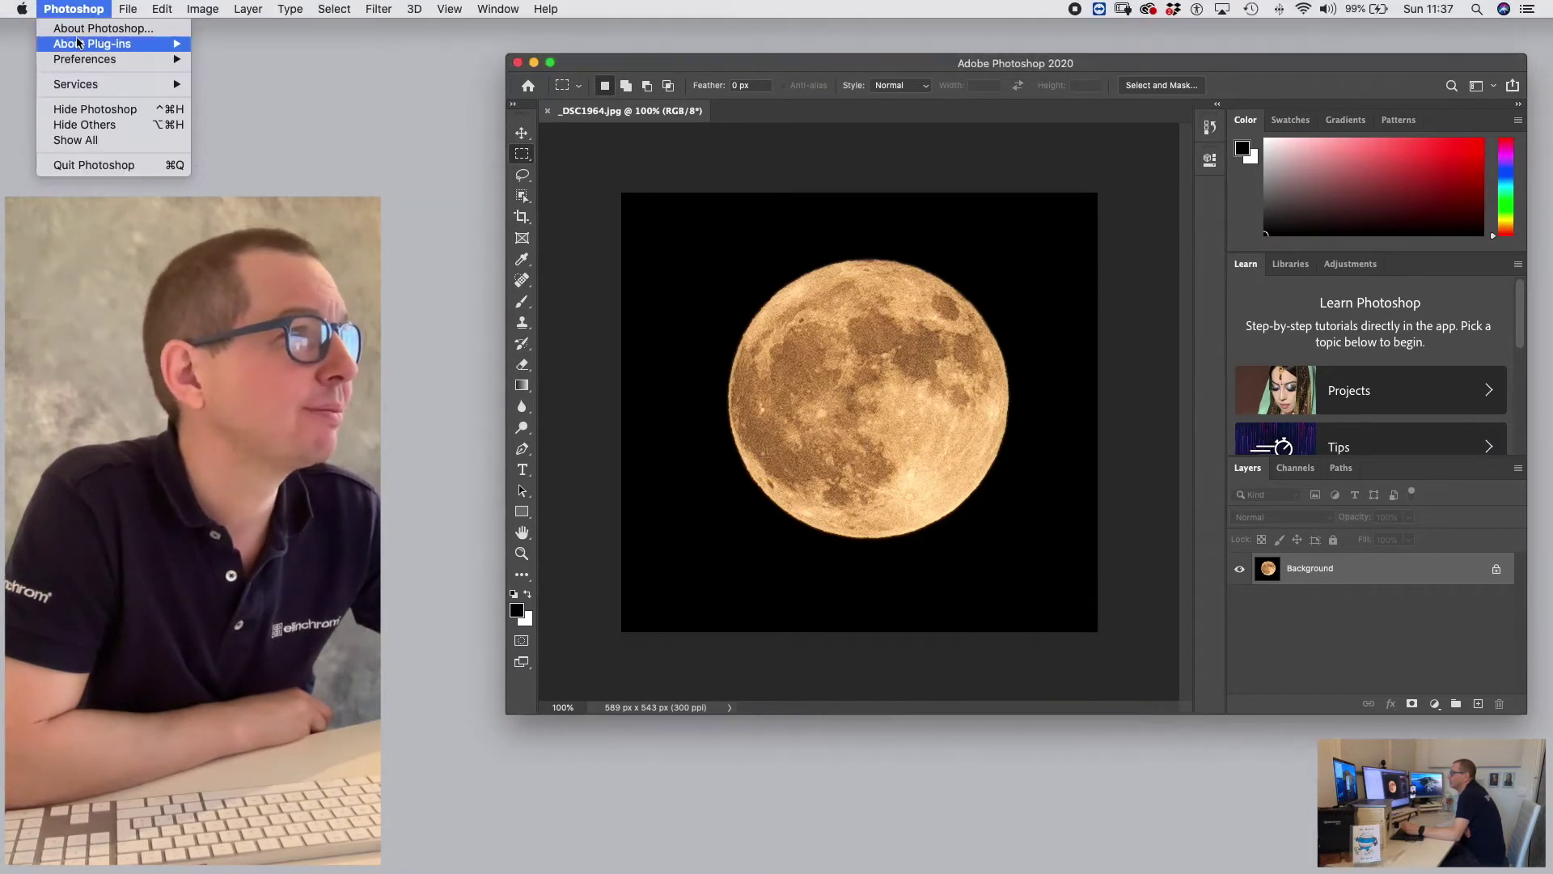
mouse_move(85, 59)
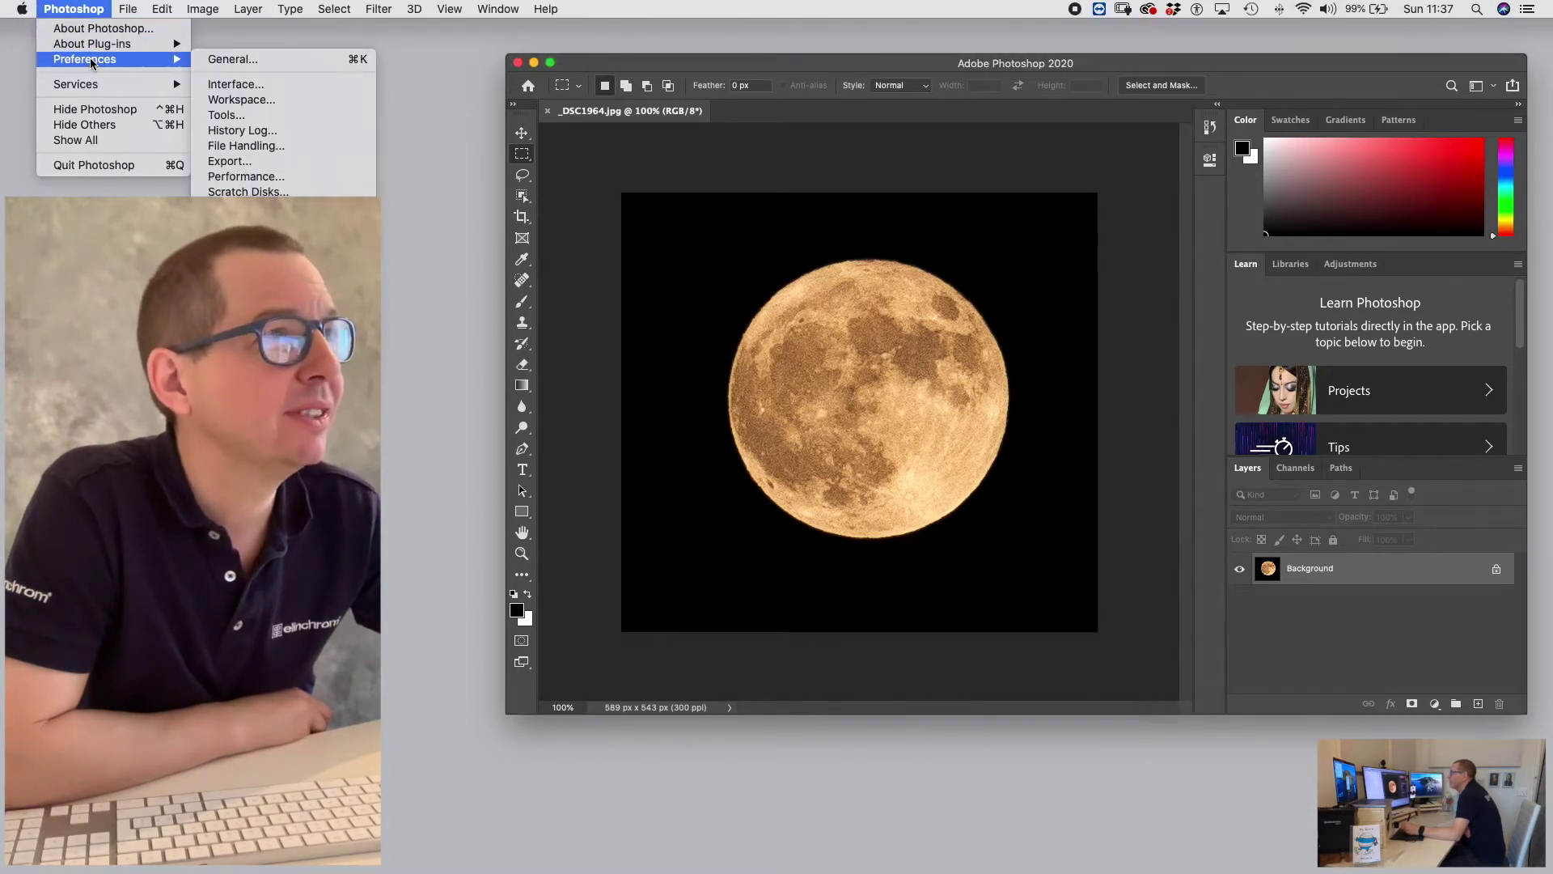
click(234, 65)
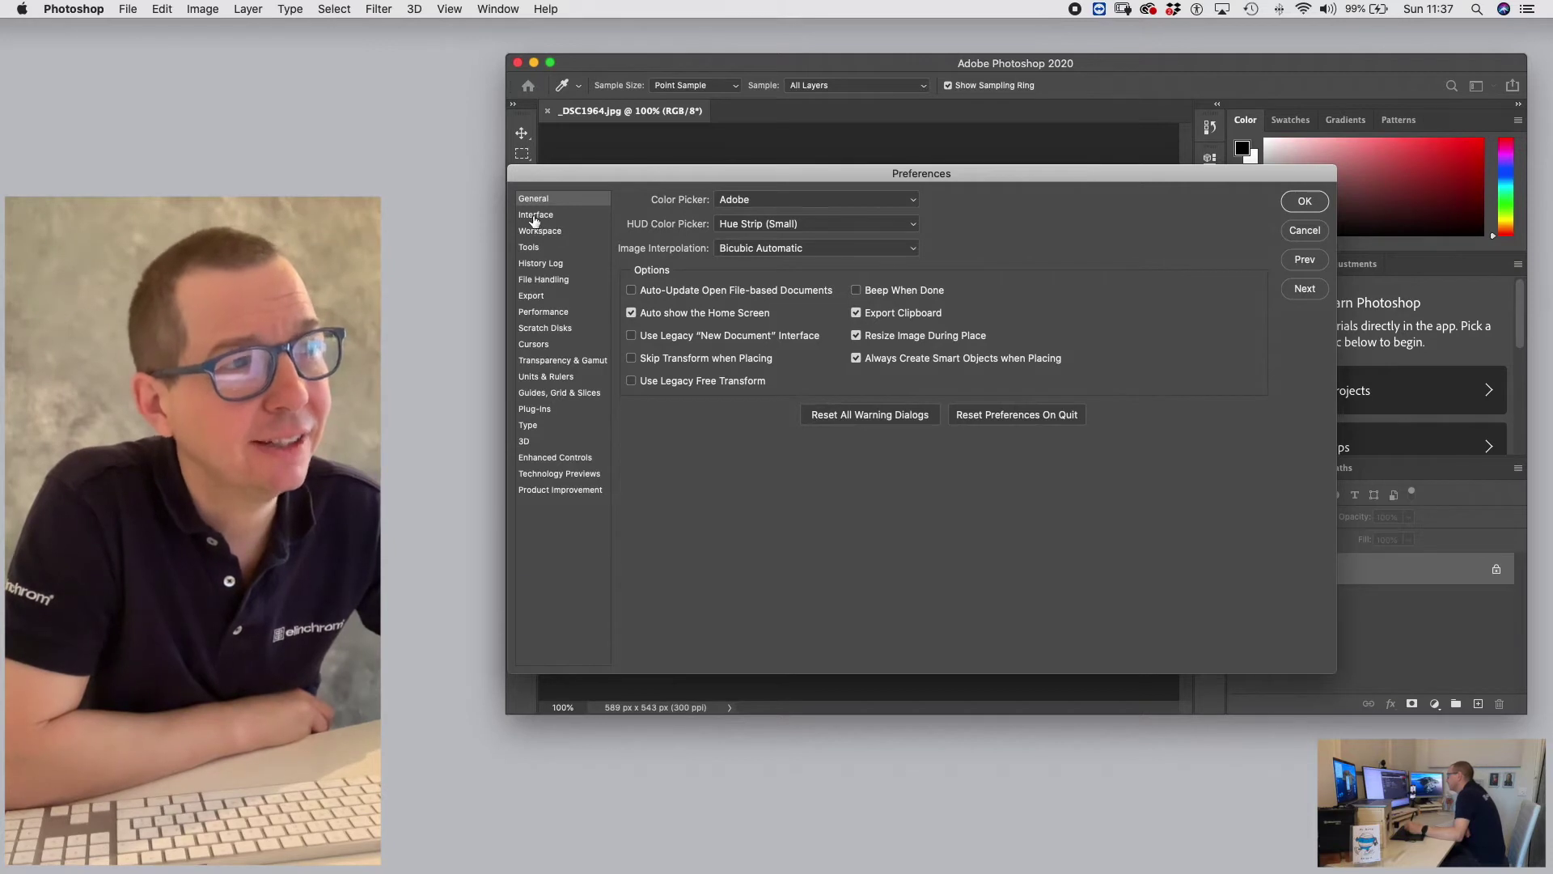
click(534, 215)
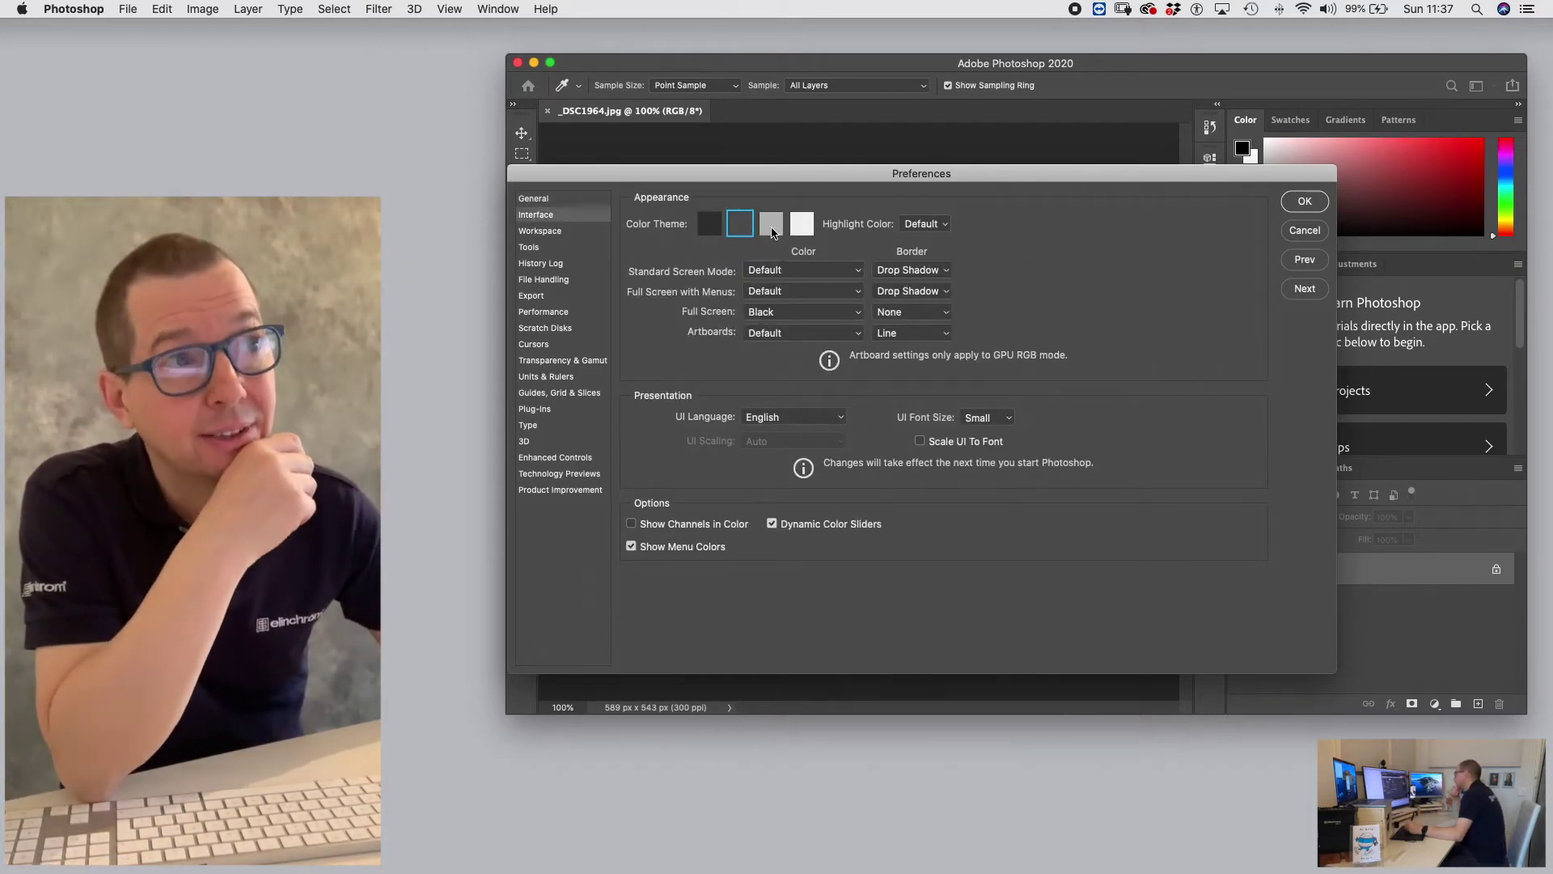
click(772, 232)
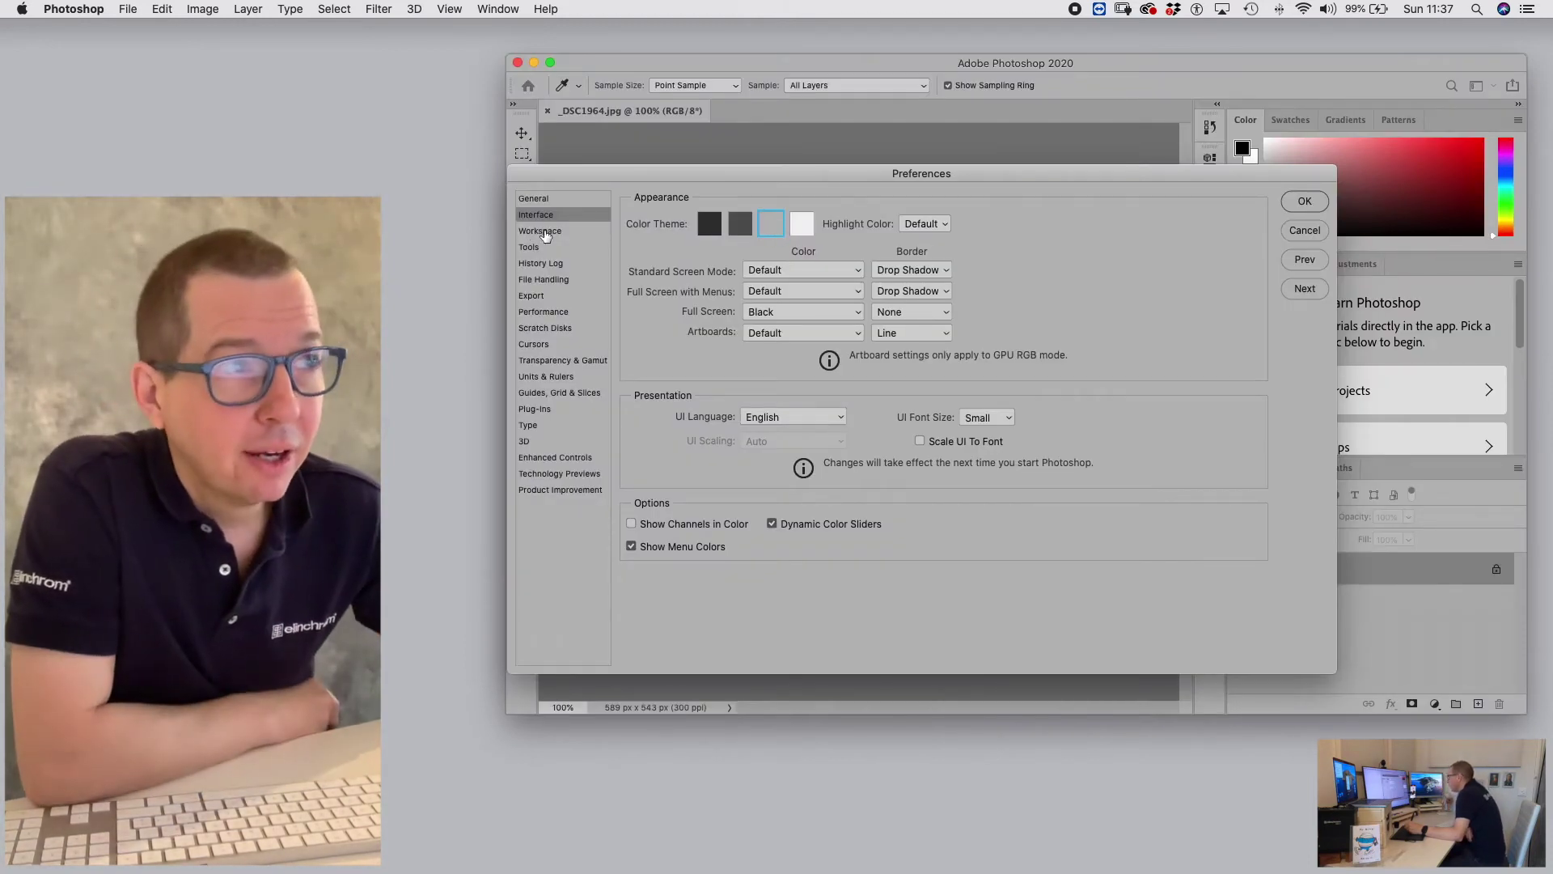
click(540, 233)
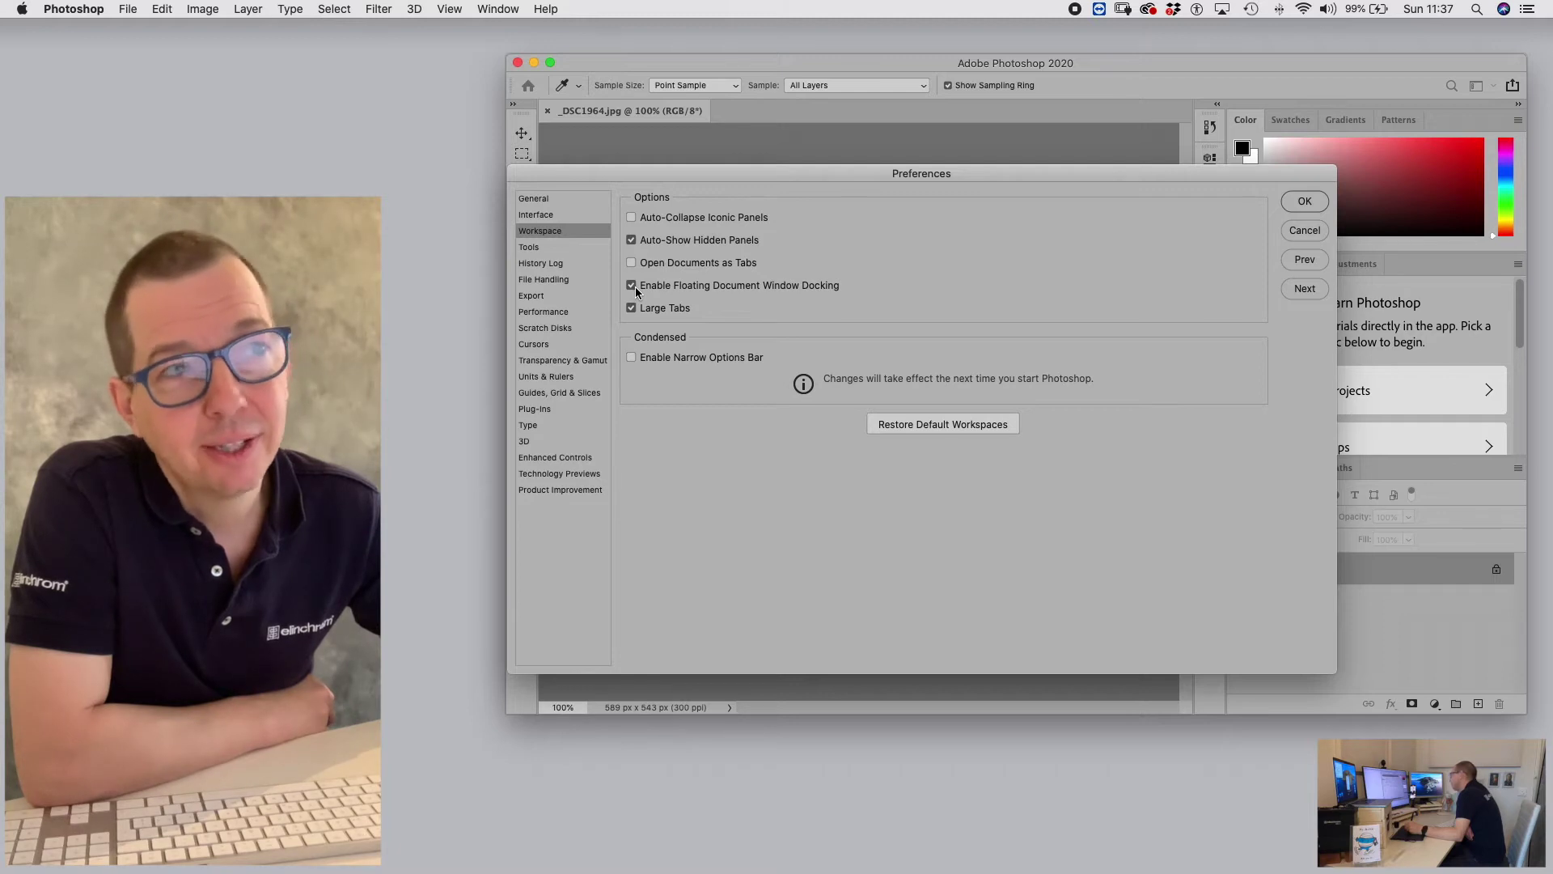
click(632, 286)
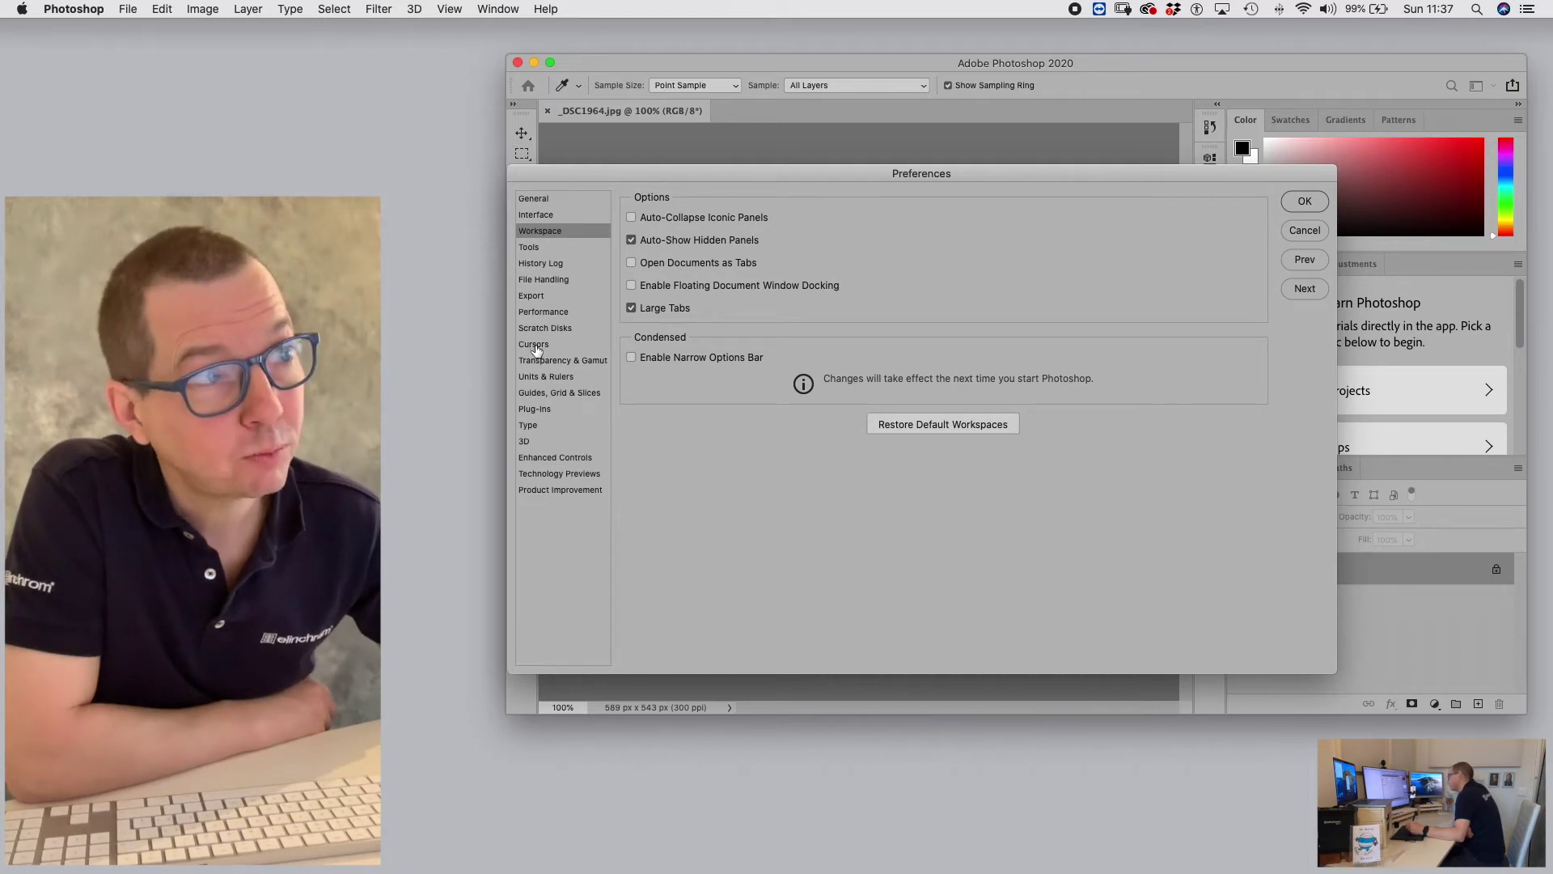
- Set painting cursors to Full Size Brush Tip with Show Crosshair in Brush Tip and other cursors to Precise, and apply the preferences
click(535, 347)
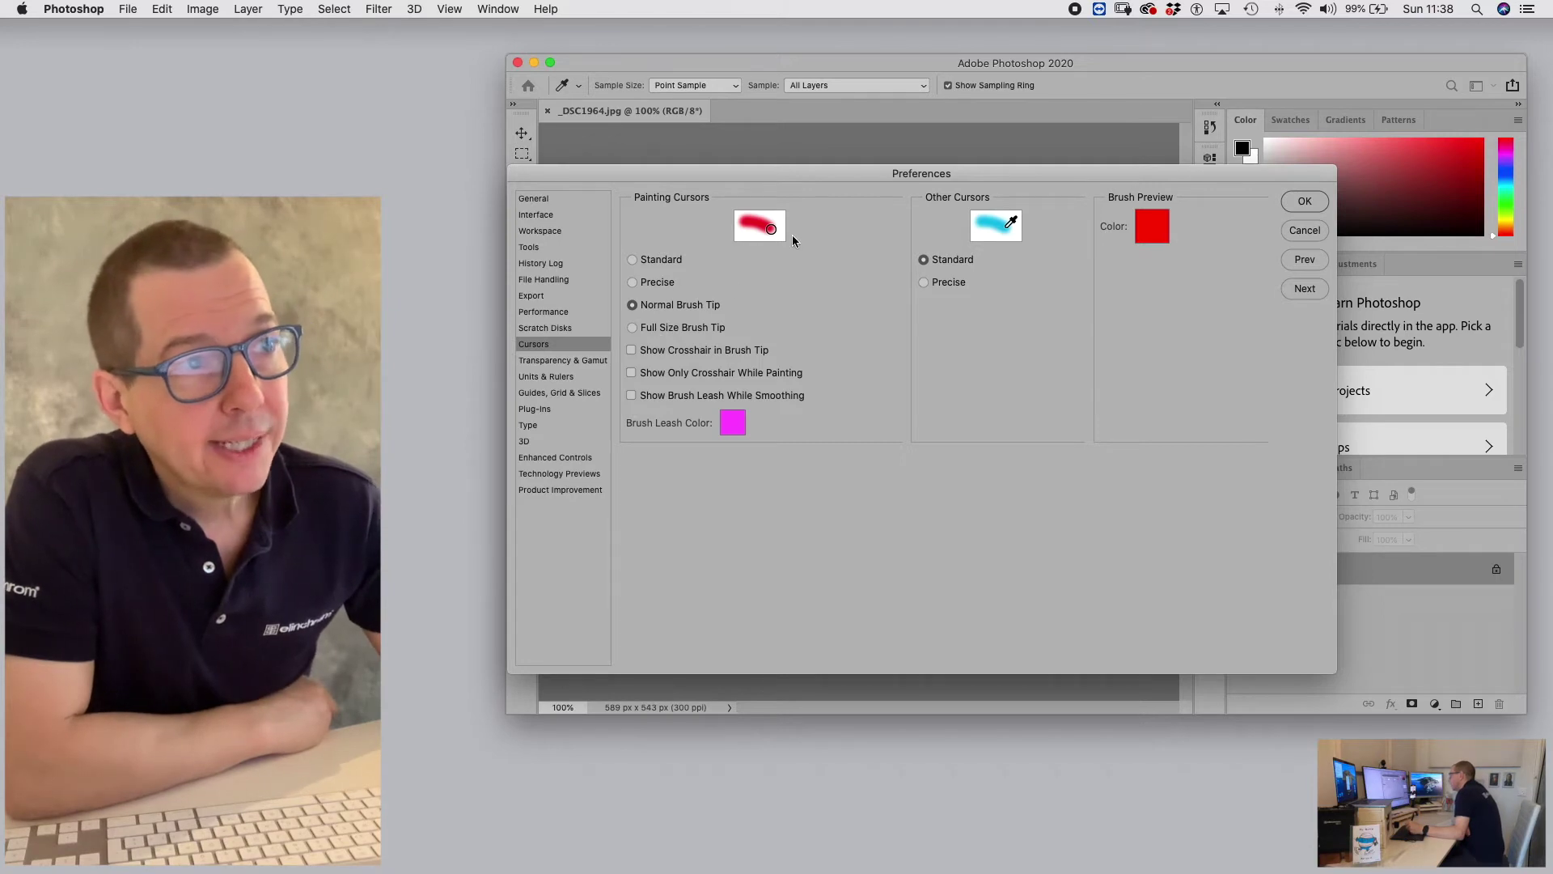
click(634, 329)
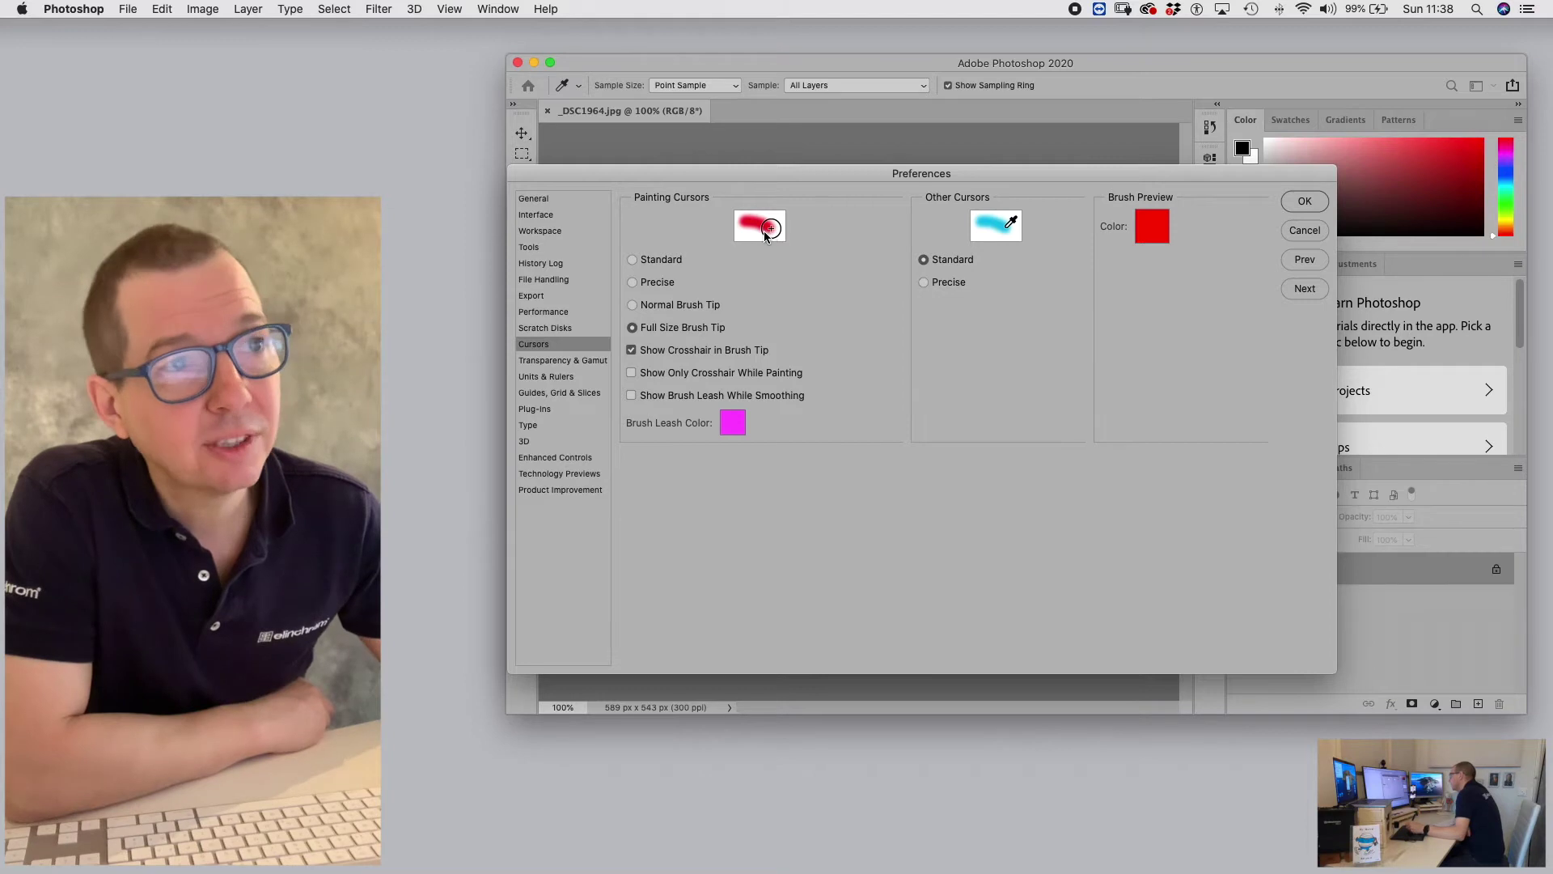
click(927, 284)
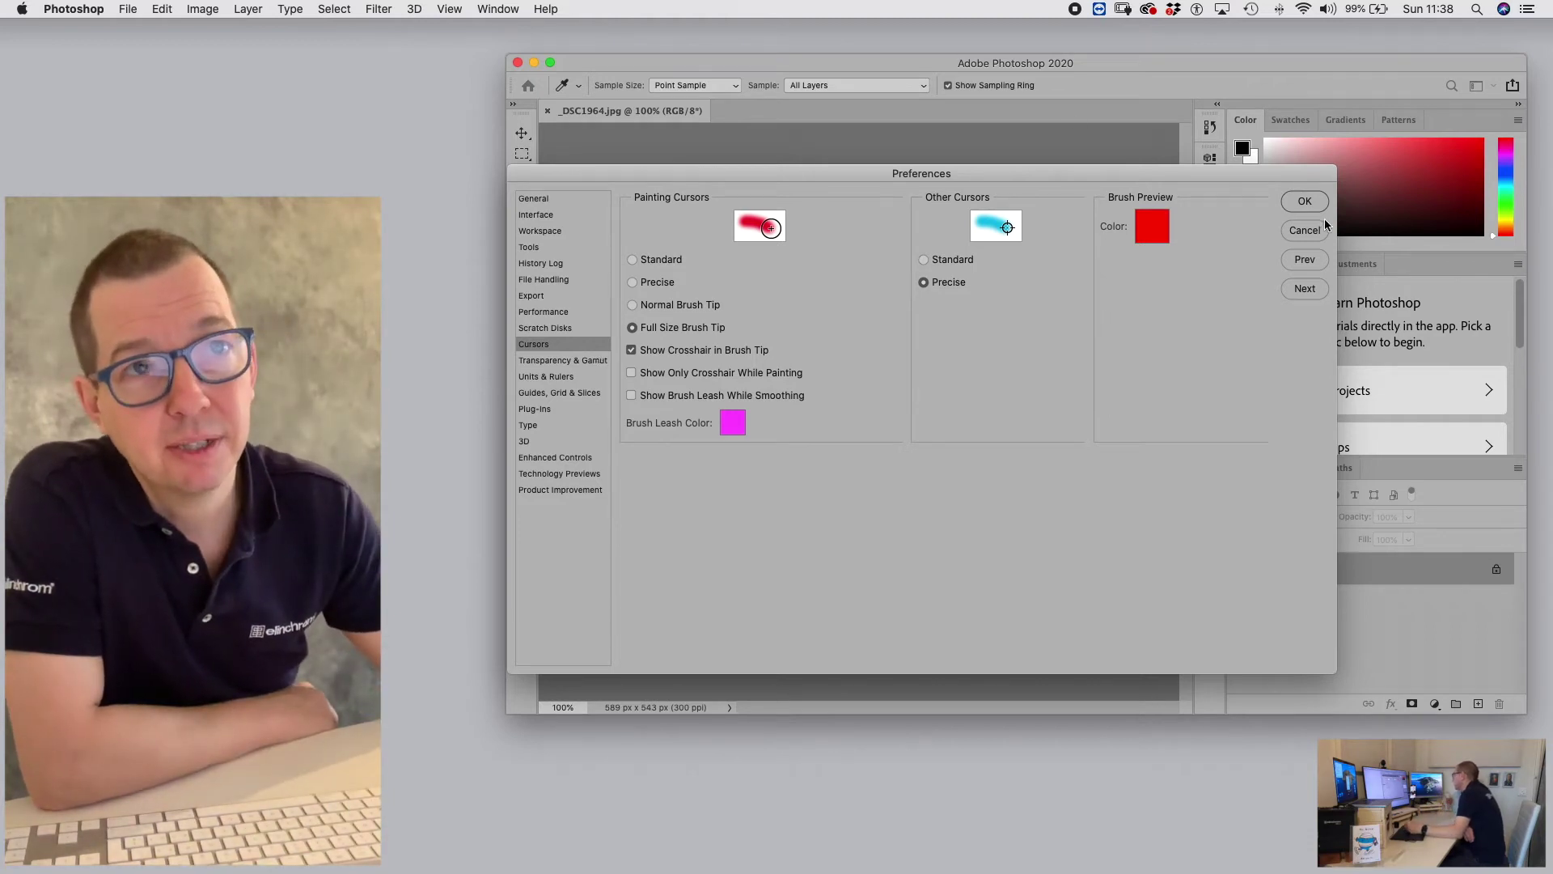
click(1305, 201)
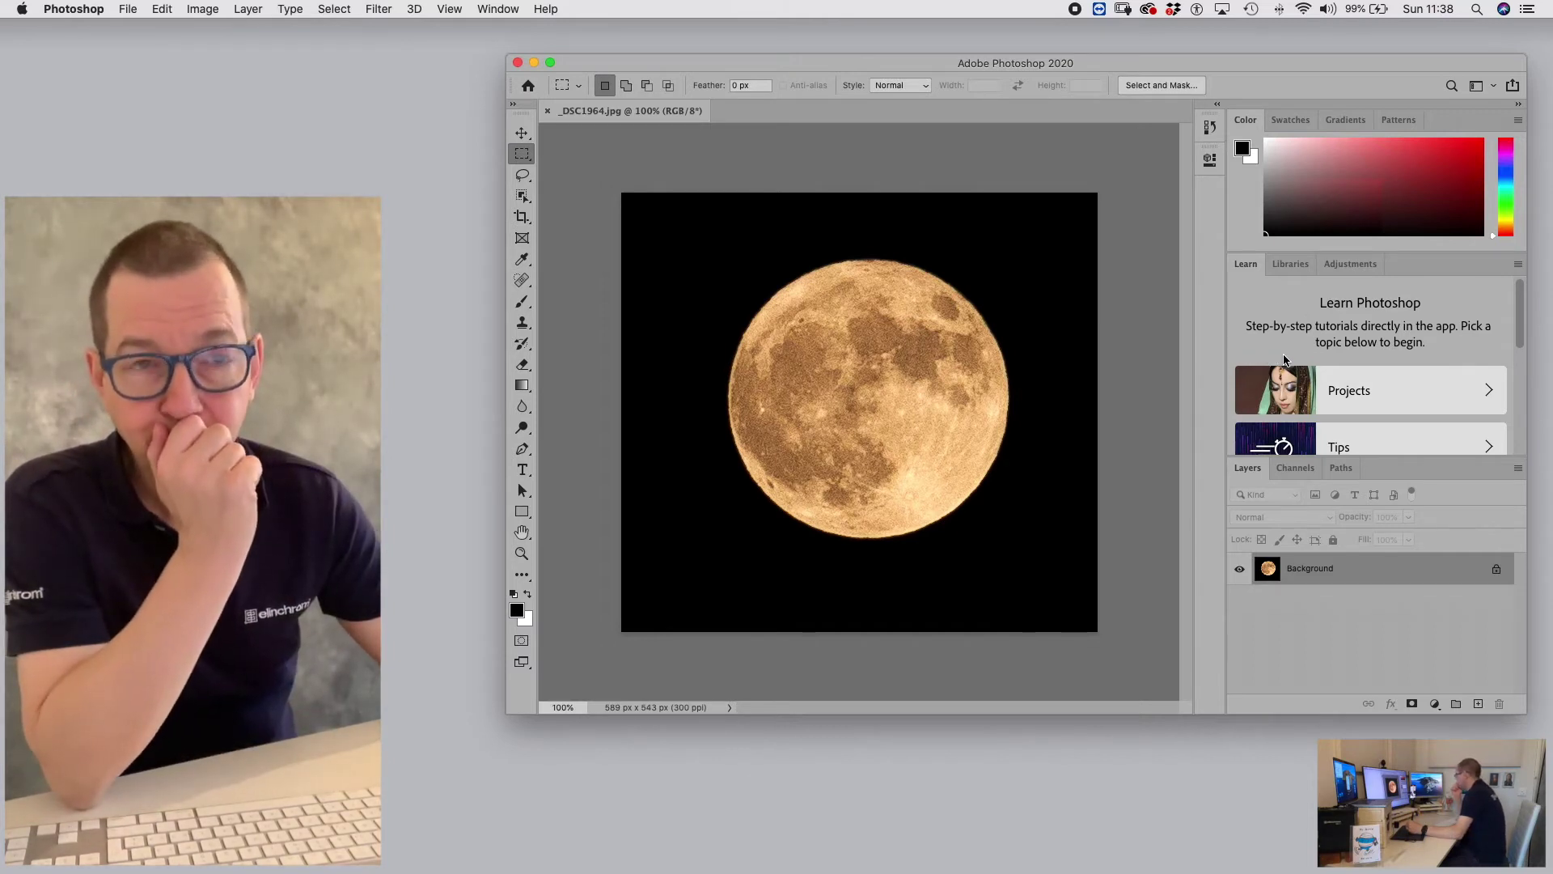
- Undock the Color, Swatches, Gradients, Patterns, Learn and Libraries panels, and dock Adjustments as an icon in the collapsed panel column
drag(1251, 122, 579, 129)
drag(1240, 130, 805, 128)
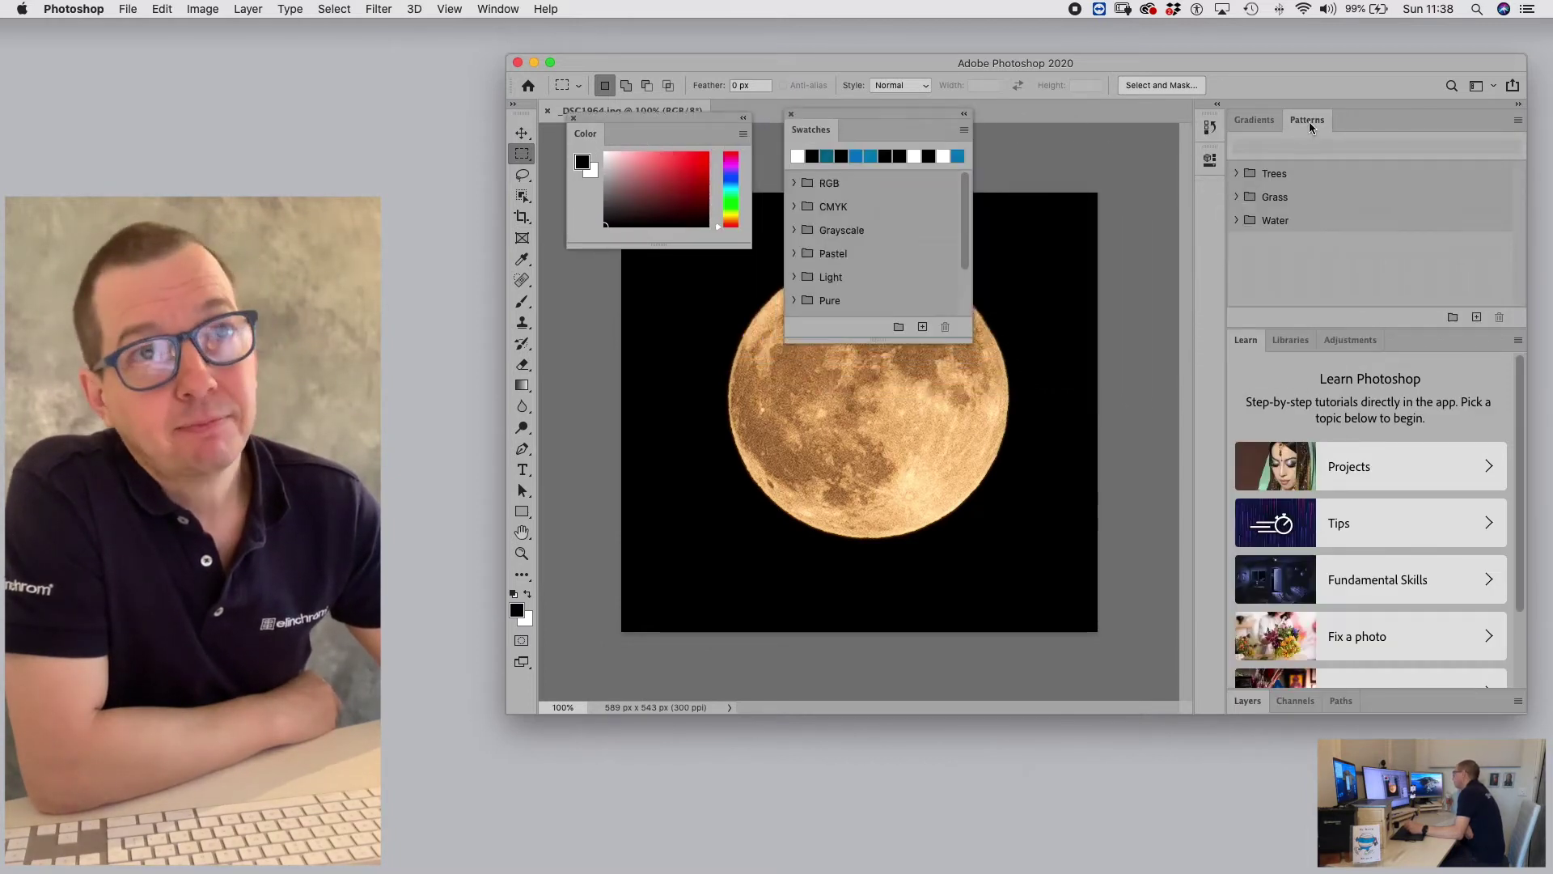
drag(1250, 125, 599, 346)
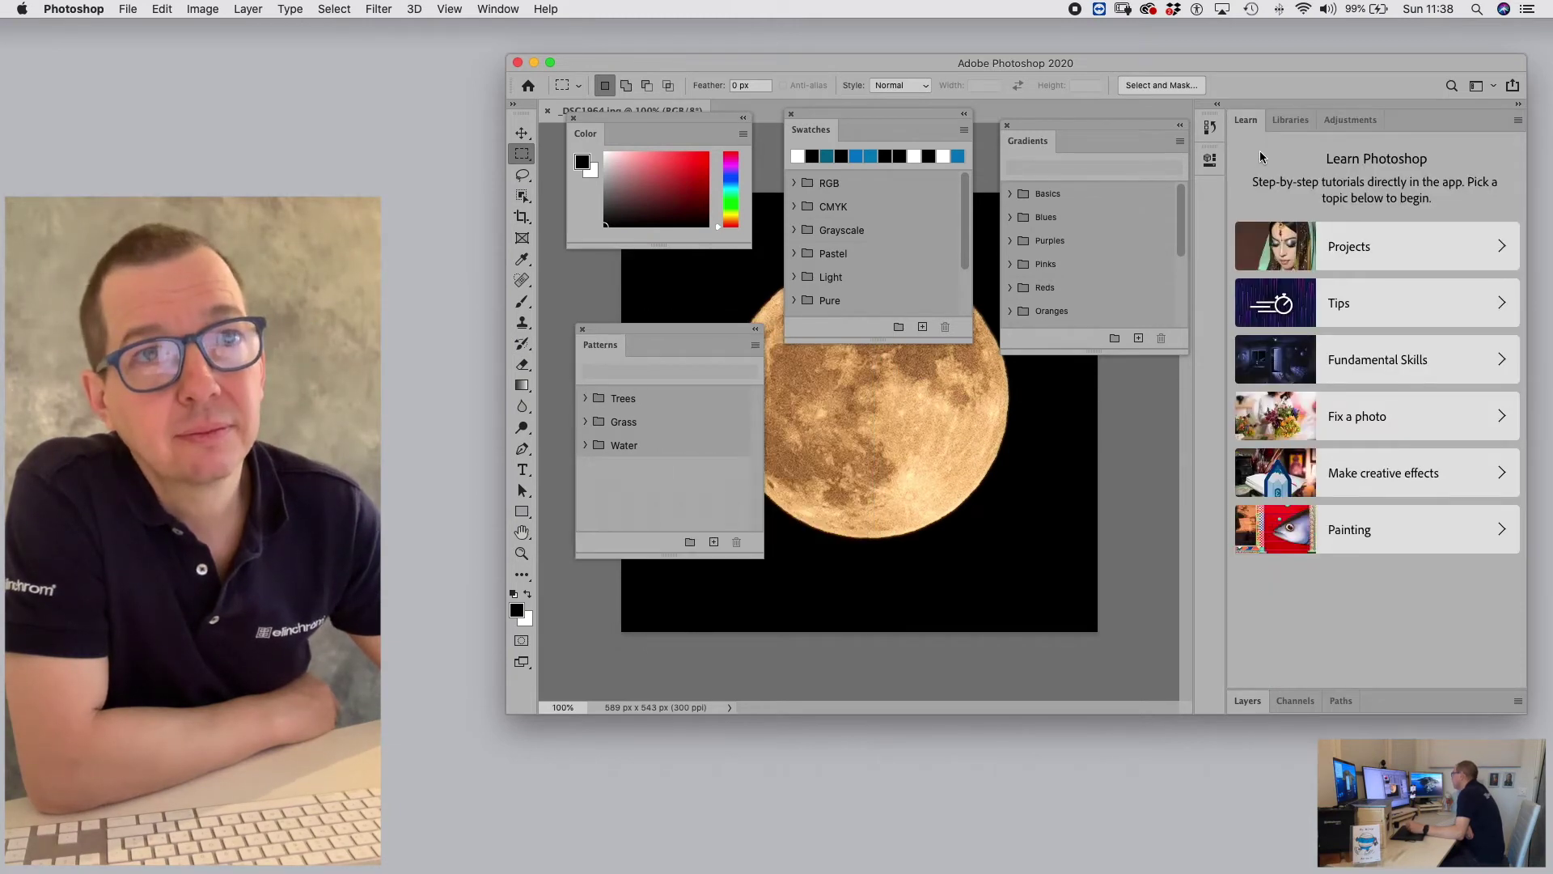
drag(1252, 121, 815, 410)
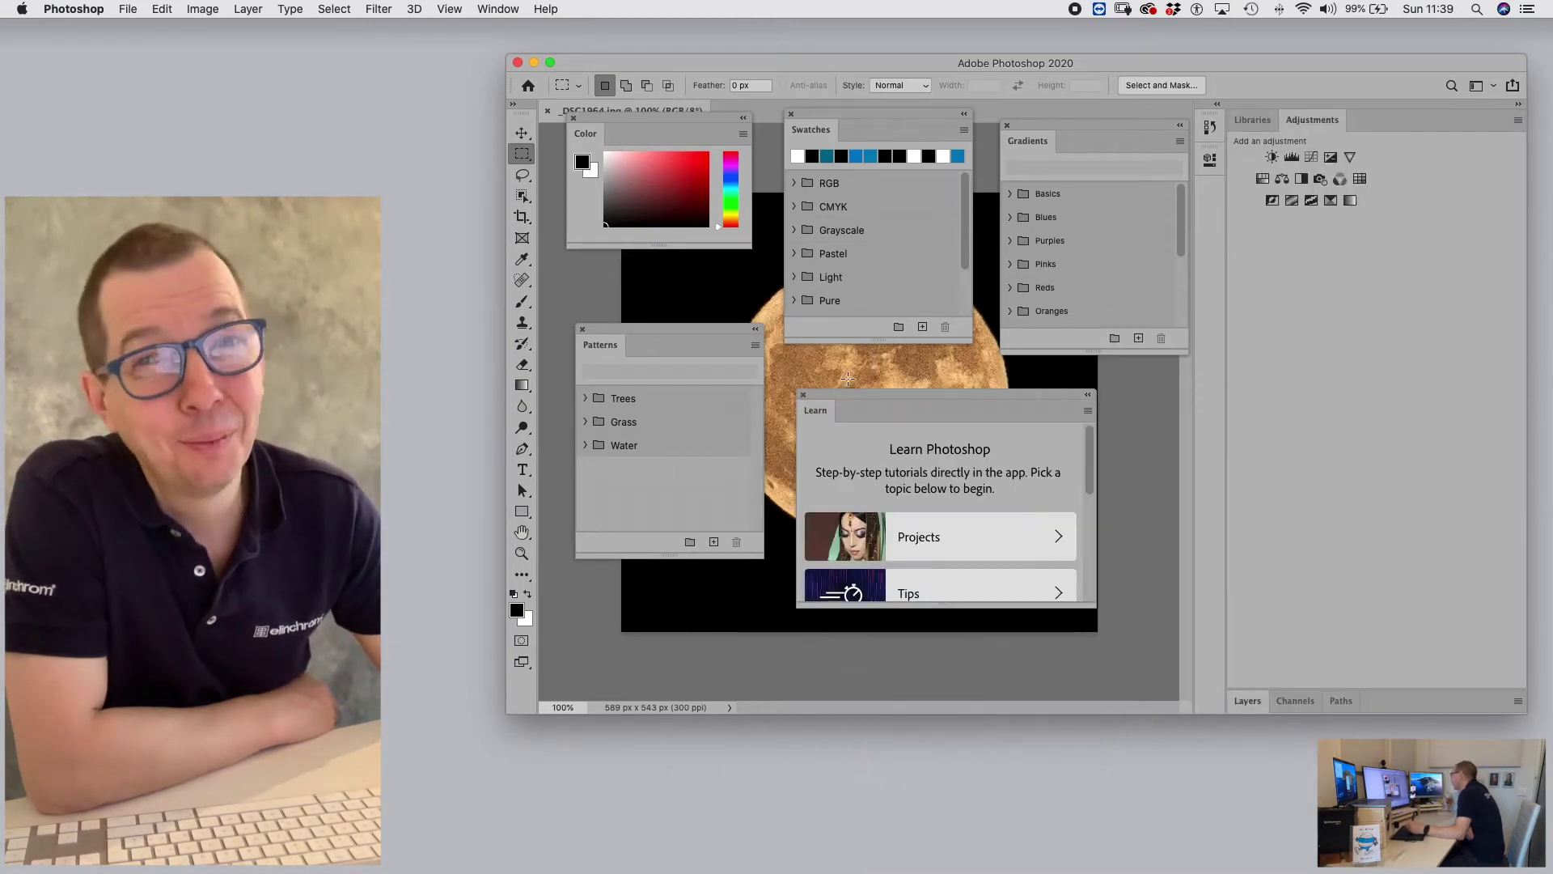
drag(1252, 125, 1123, 446)
drag(1252, 124, 1211, 192)
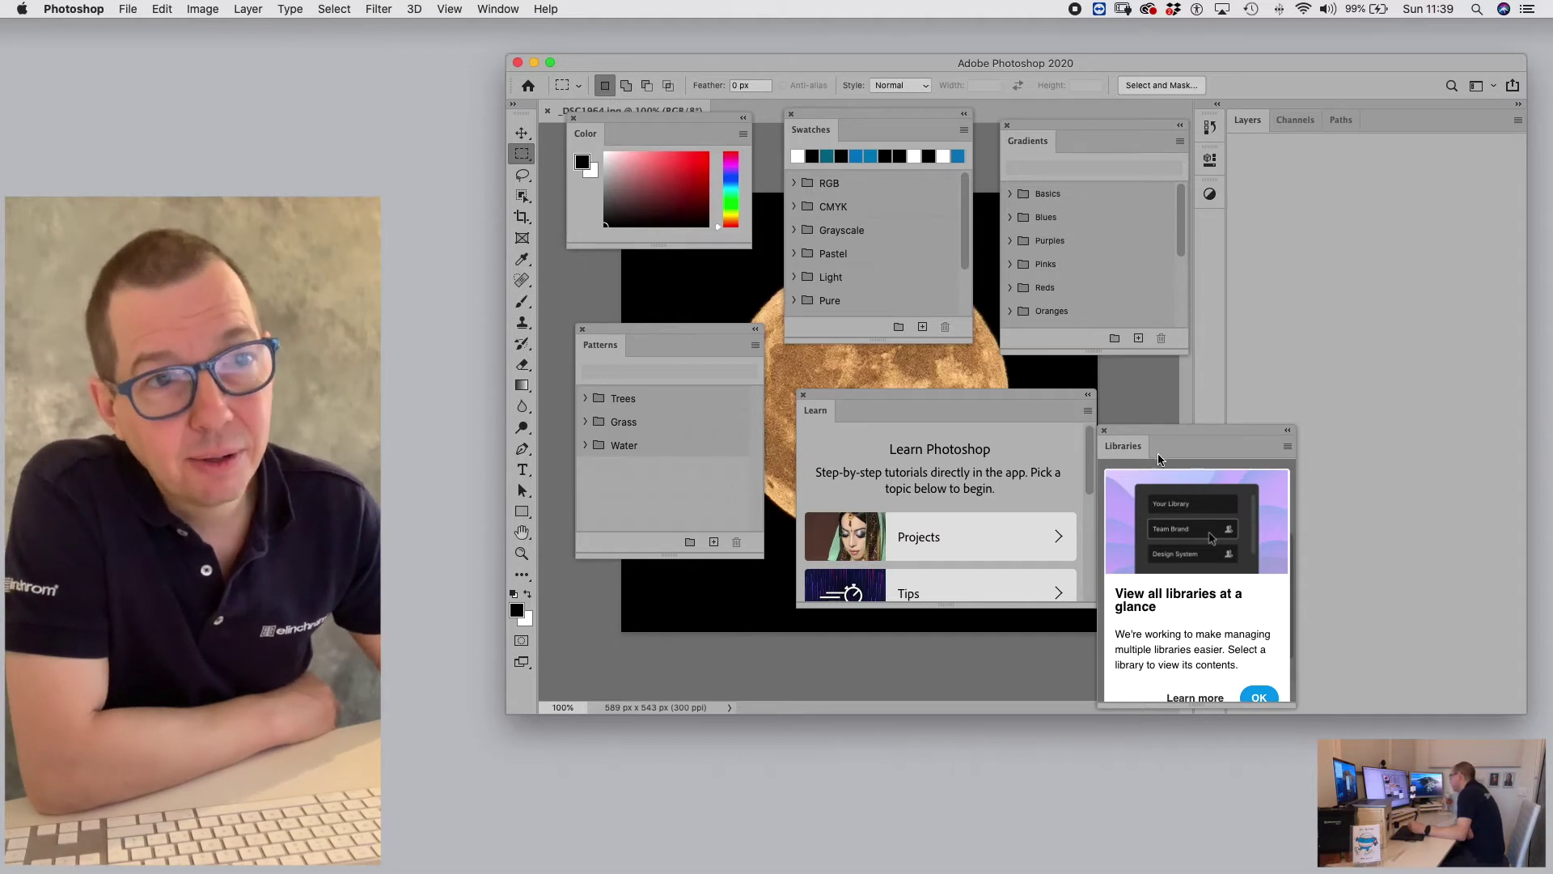
- Close the floating Libraries, Learn, Patterns, Color, Swatches and Gradients panels
click(1105, 431)
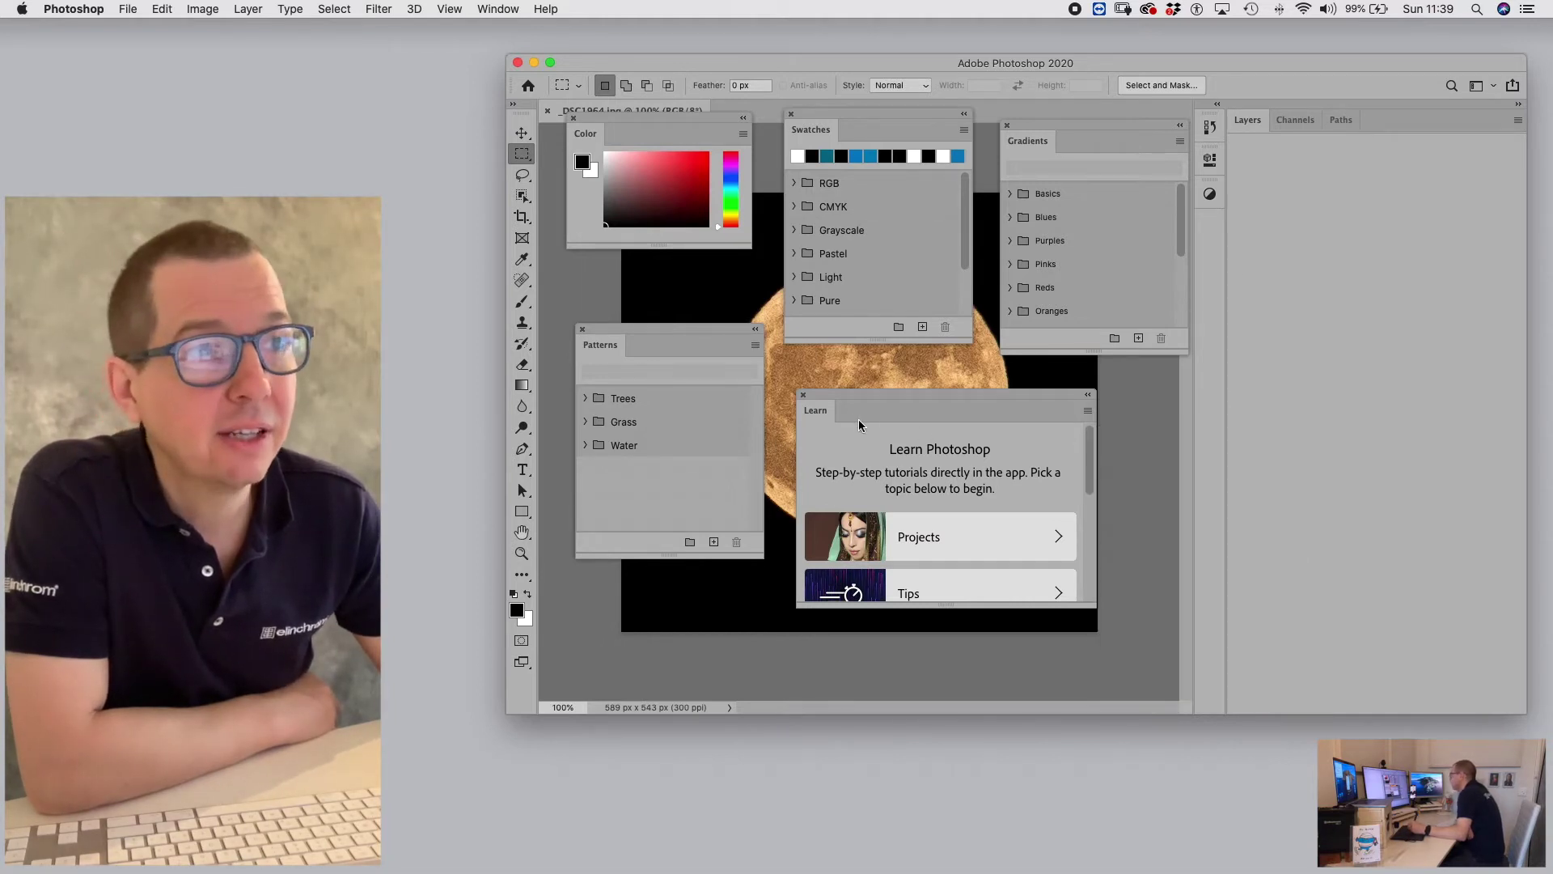
click(804, 396)
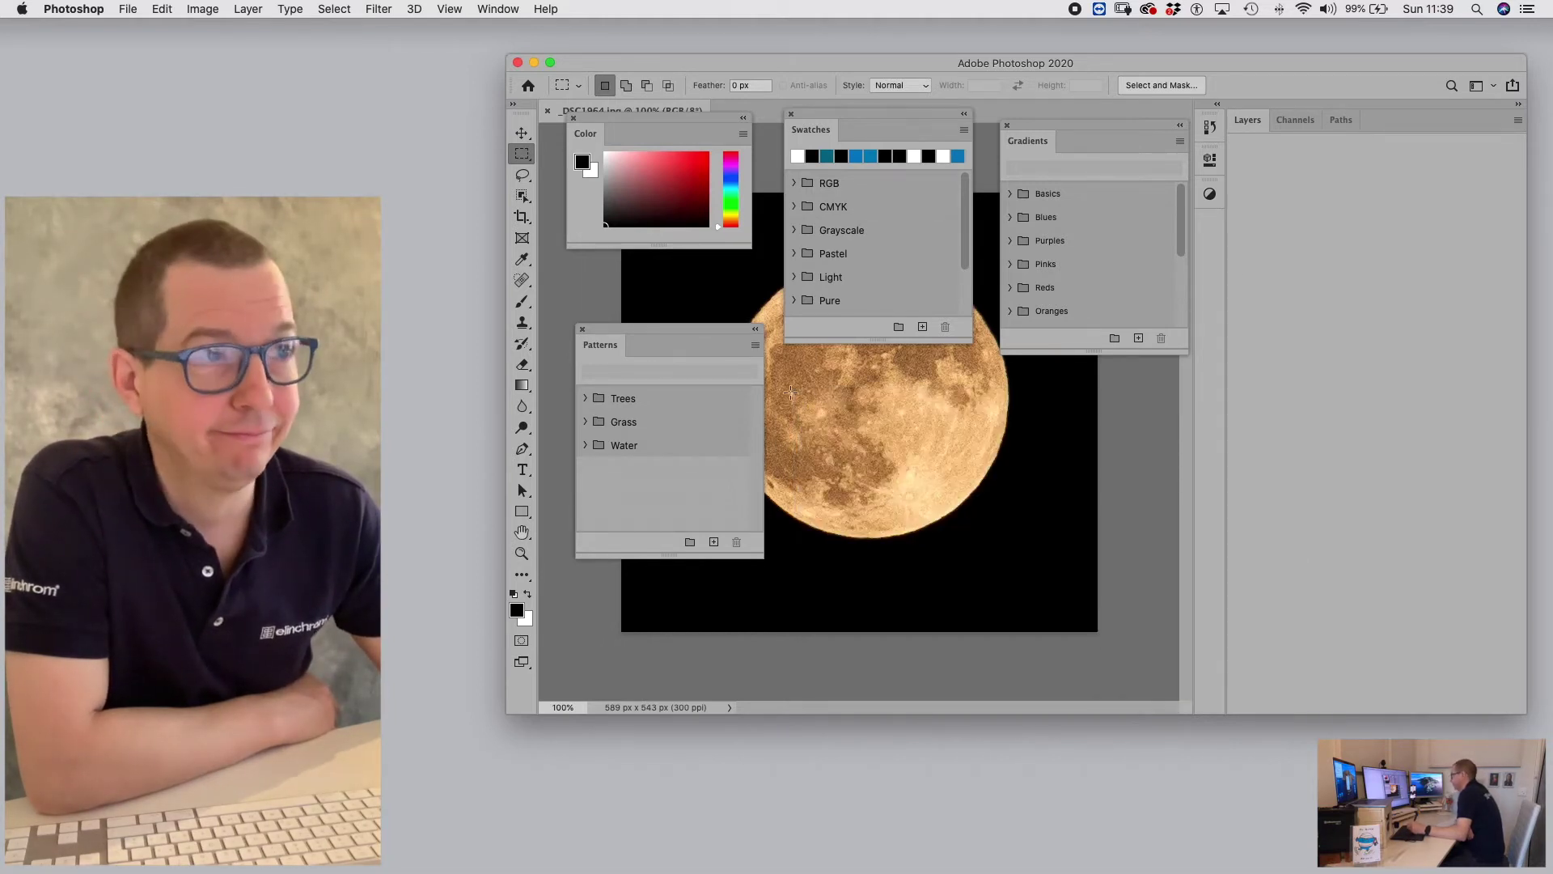
click(582, 330)
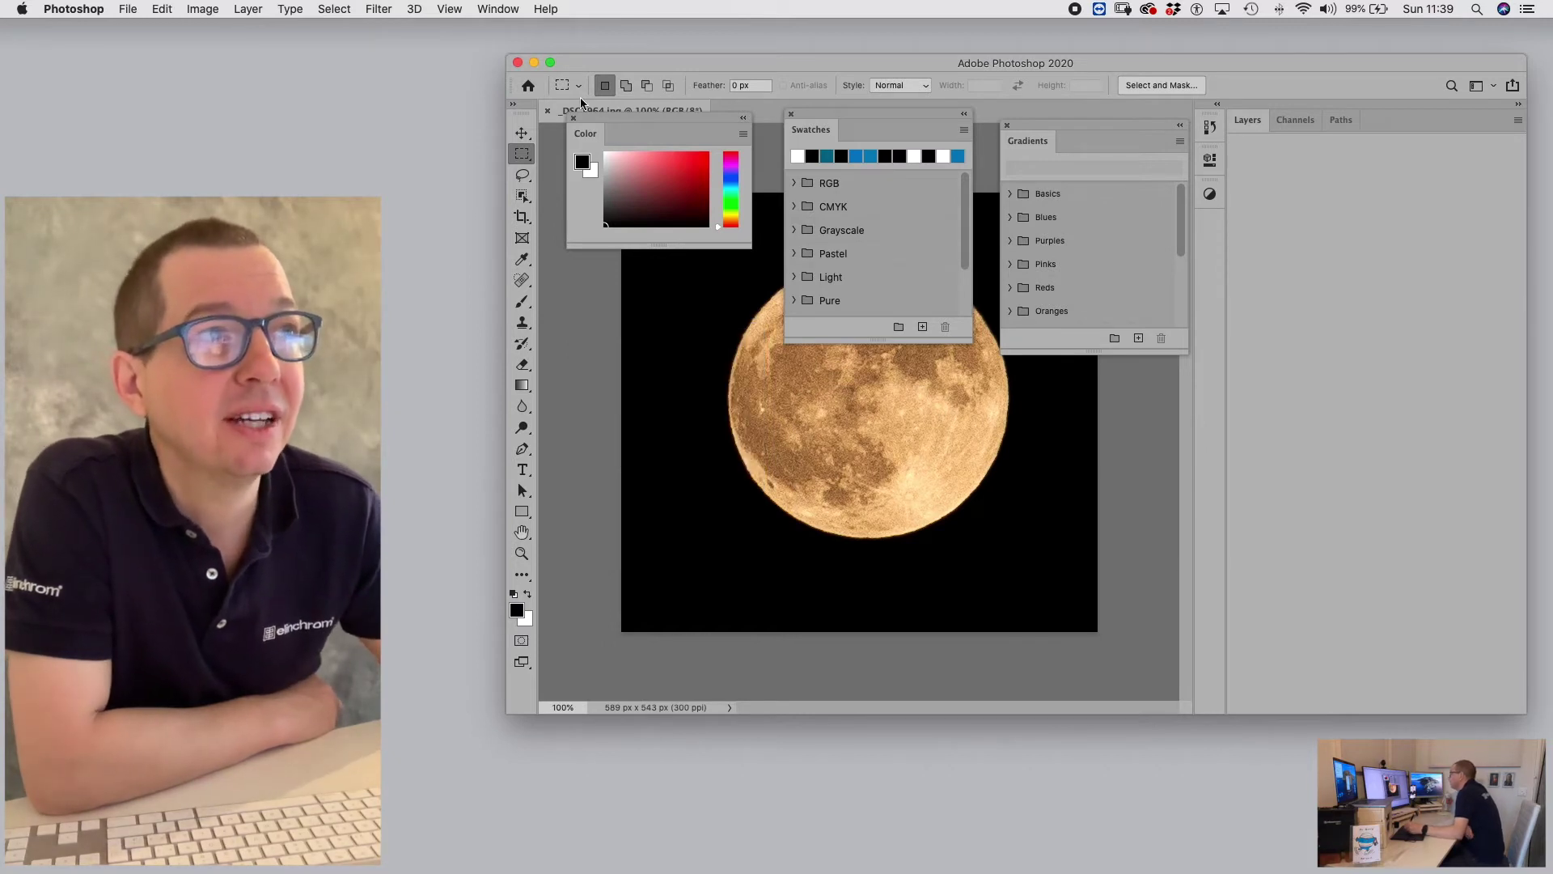
click(573, 118)
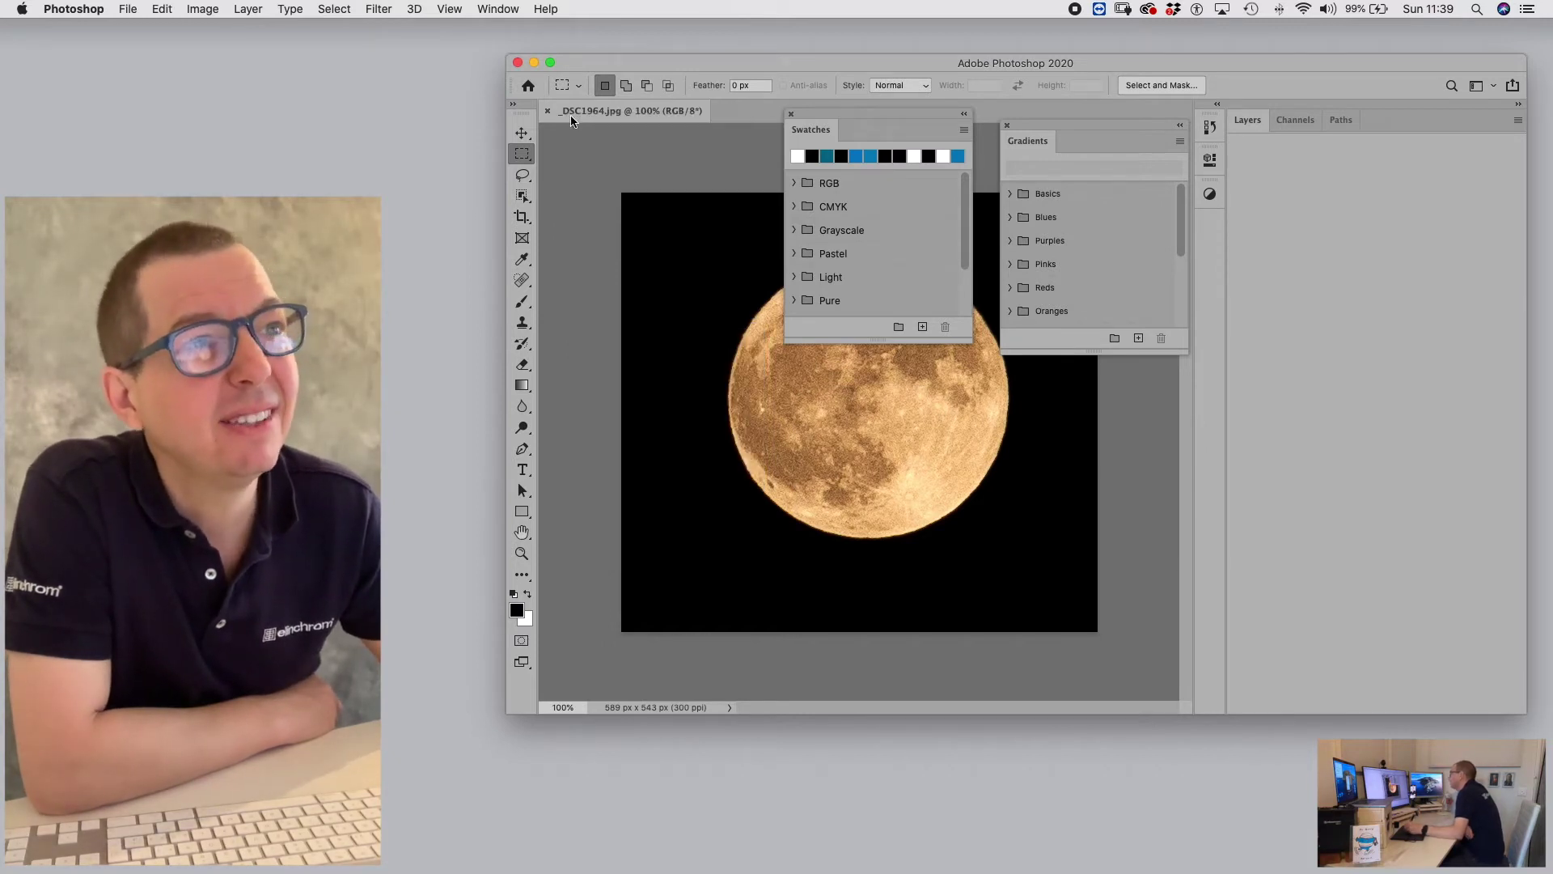
click(791, 114)
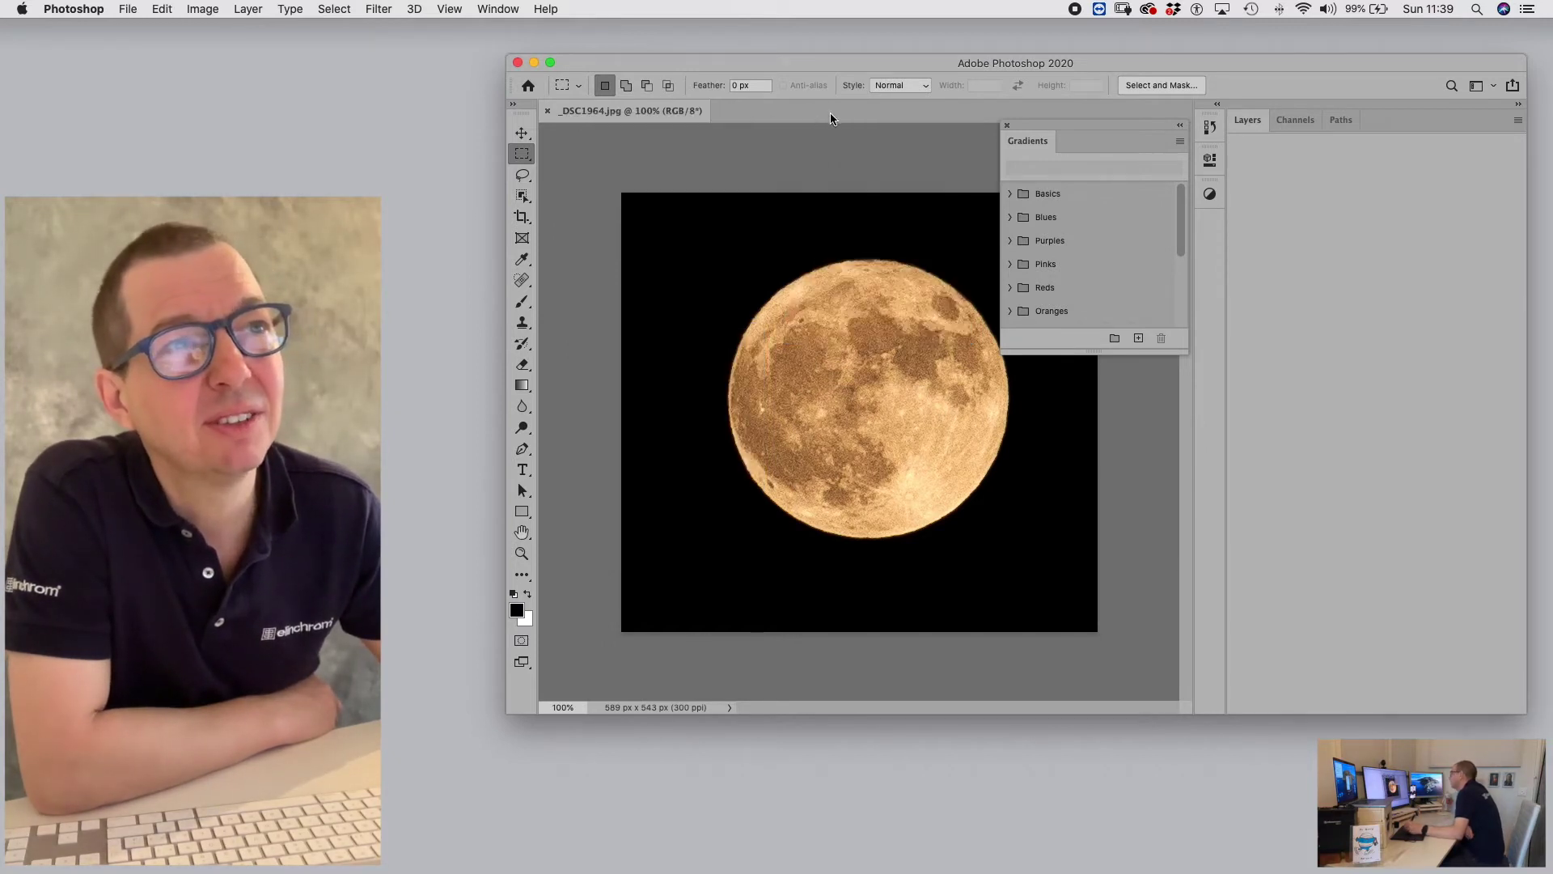
click(1007, 126)
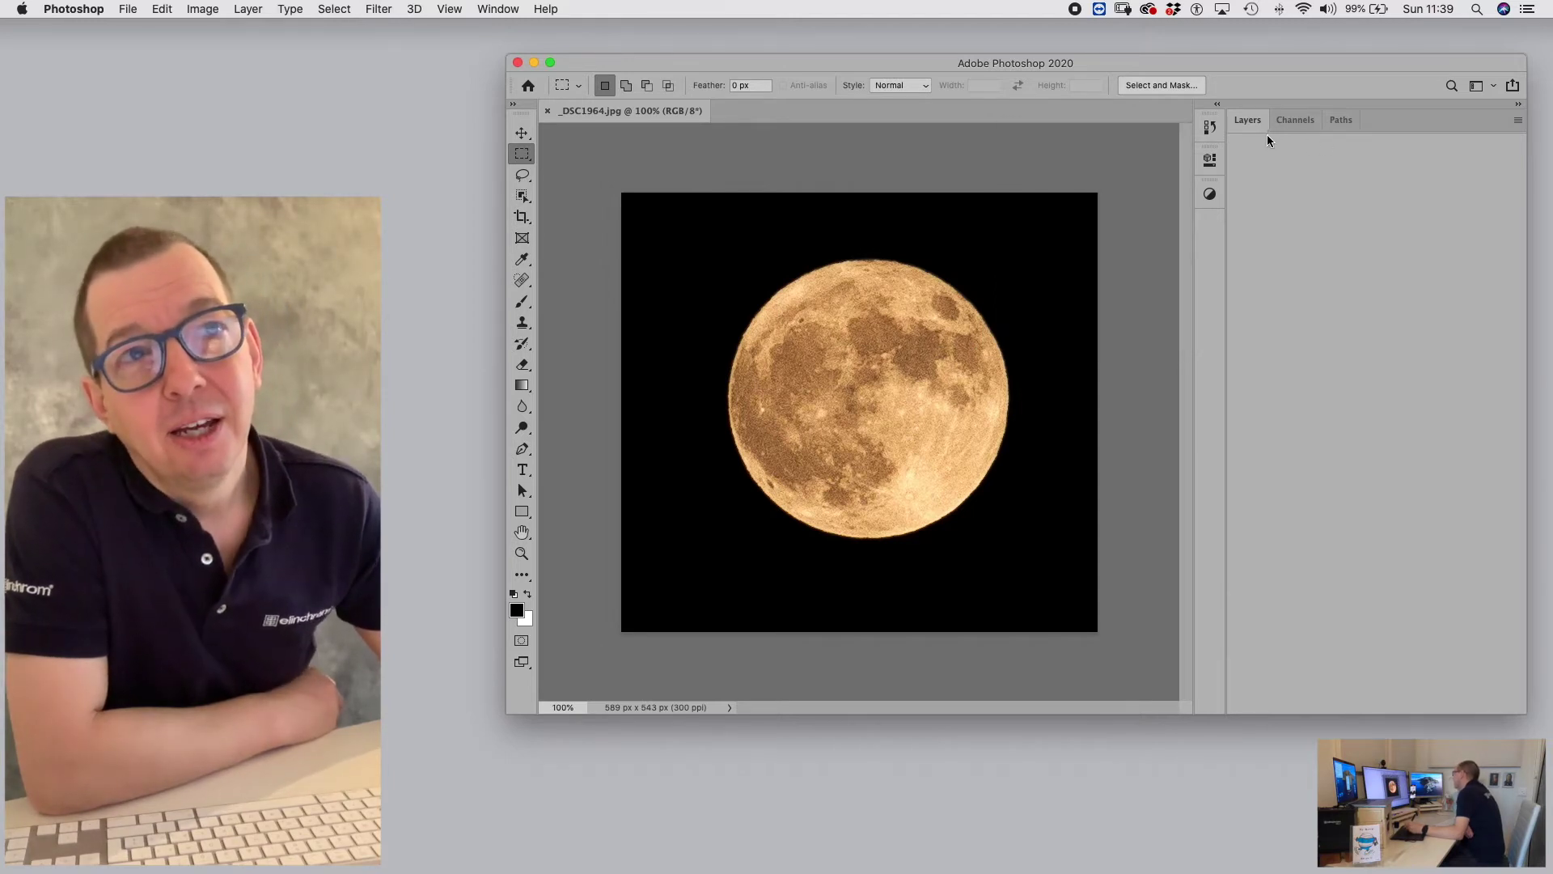
- Detach the Channels and Paths panels from the Layers group and extend the Photoshop window's height
drag(1296, 120, 987, 507)
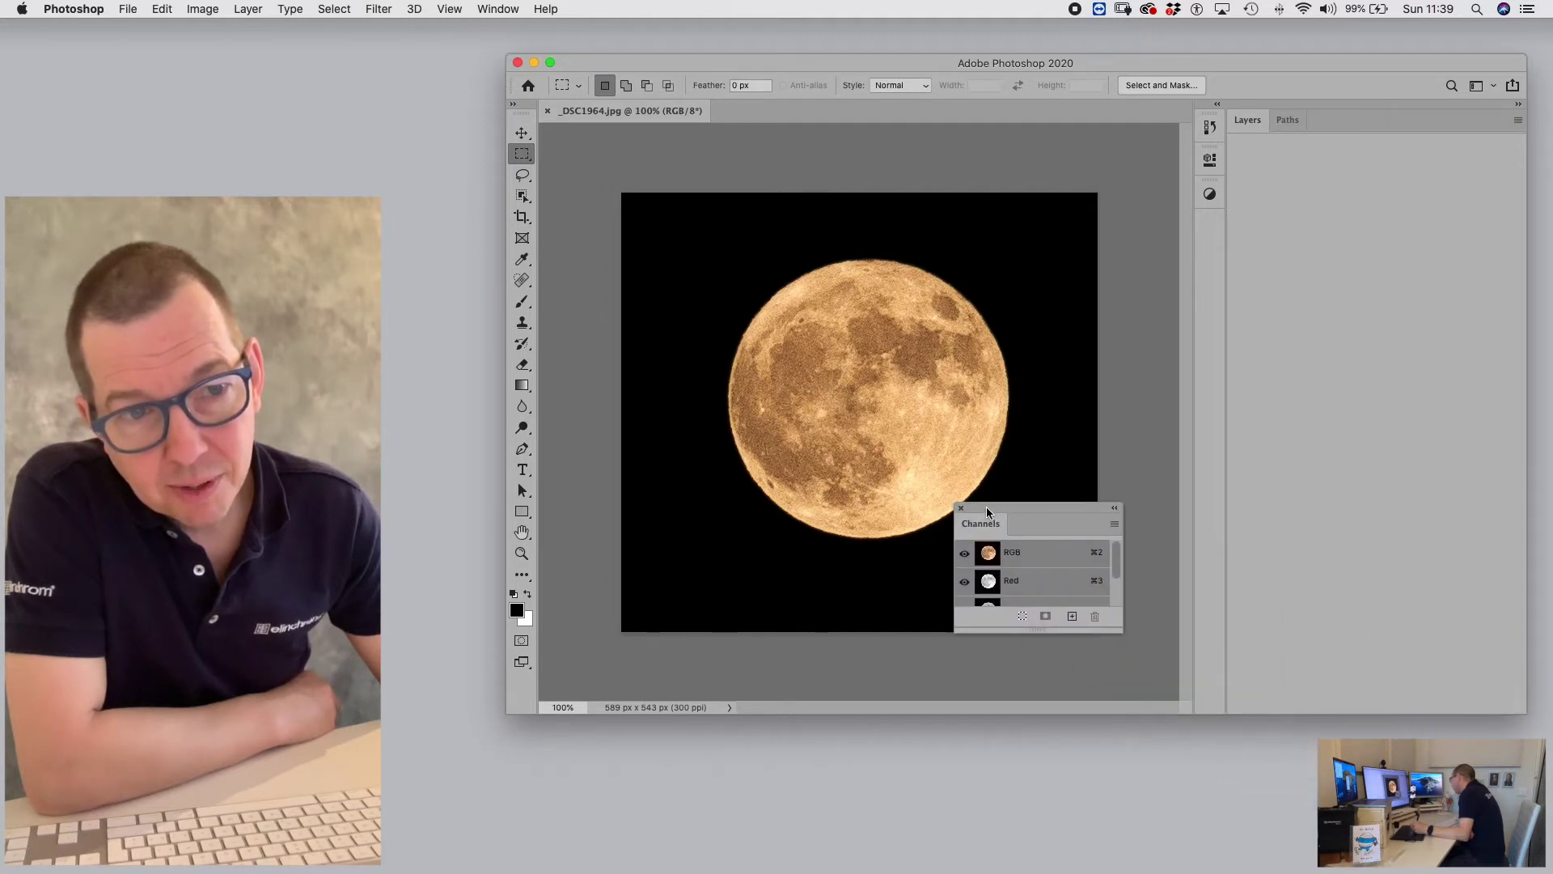
drag(1231, 714, 1216, 790)
drag(989, 529, 678, 189)
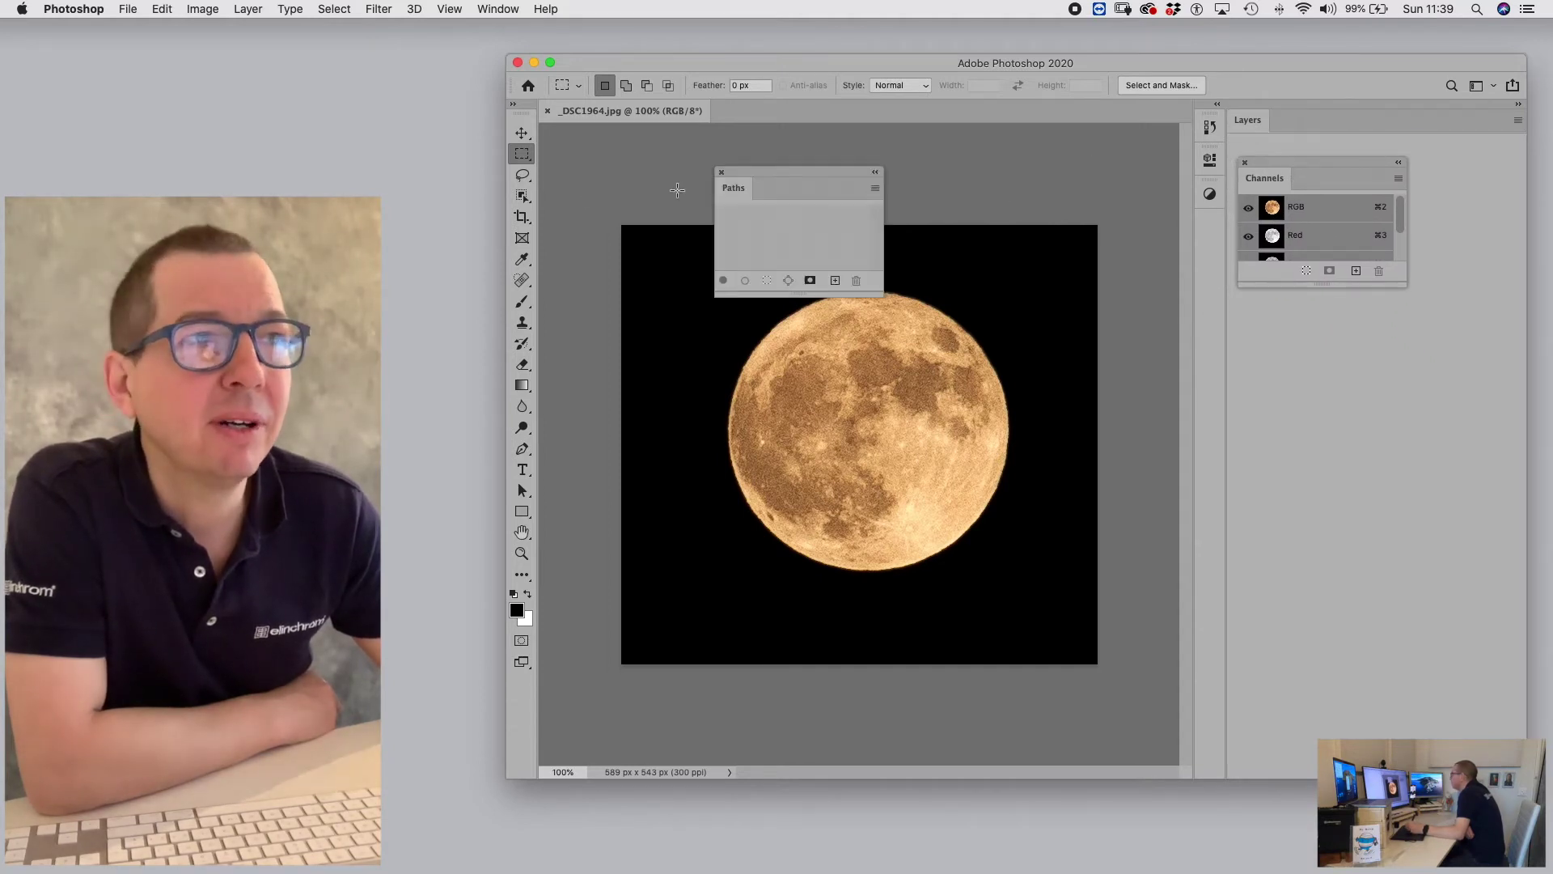
- Close the floating Paths panel, dock Channels beneath Layers, and enlarge the Layers panel
click(721, 172)
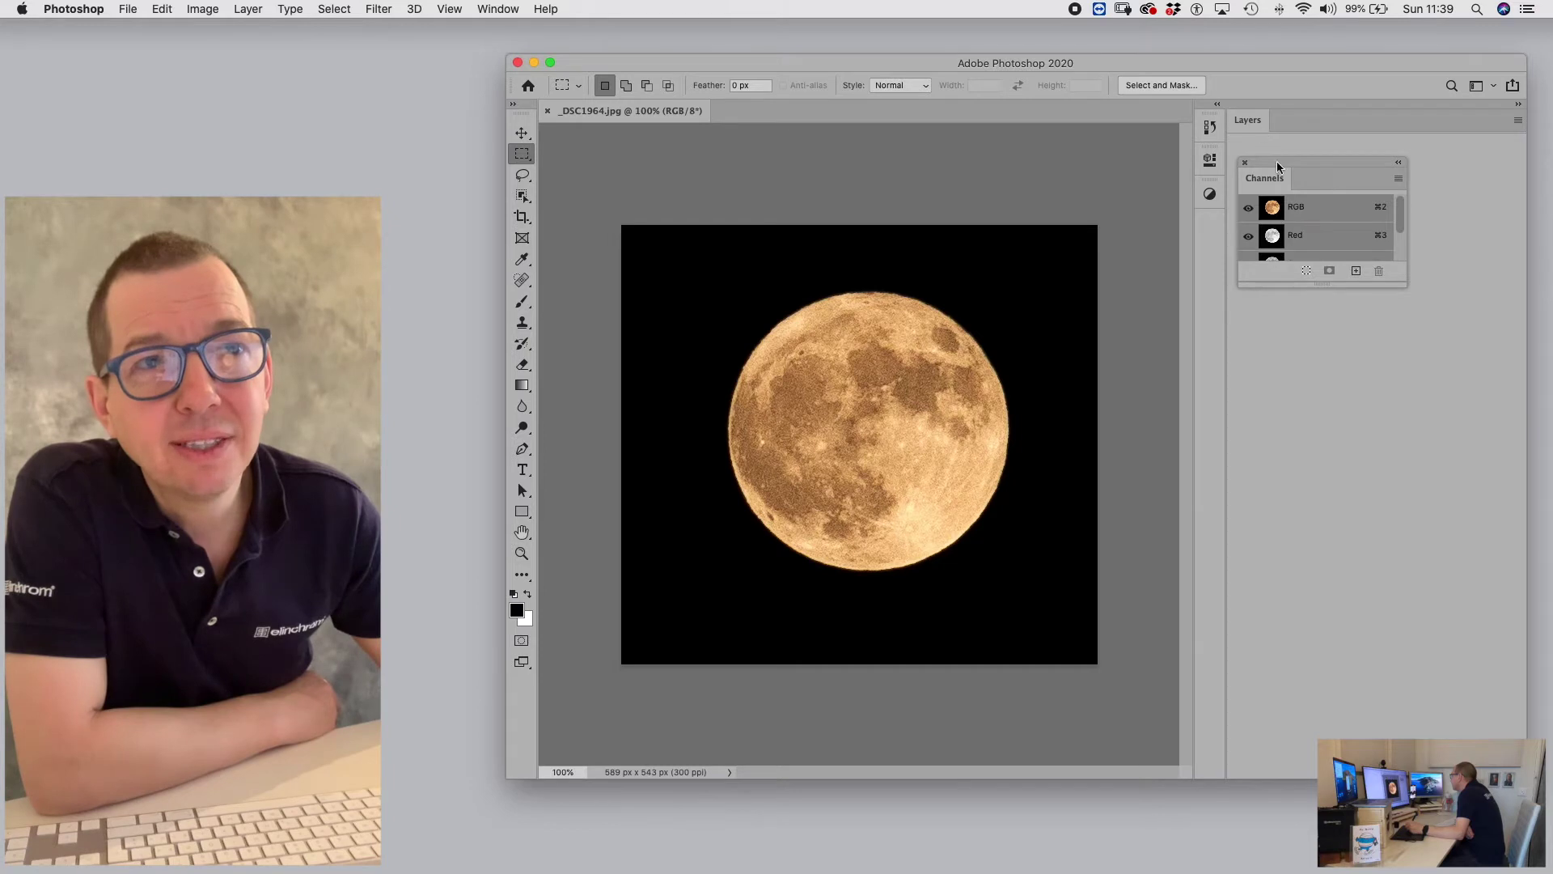
drag(1258, 170, 1255, 106)
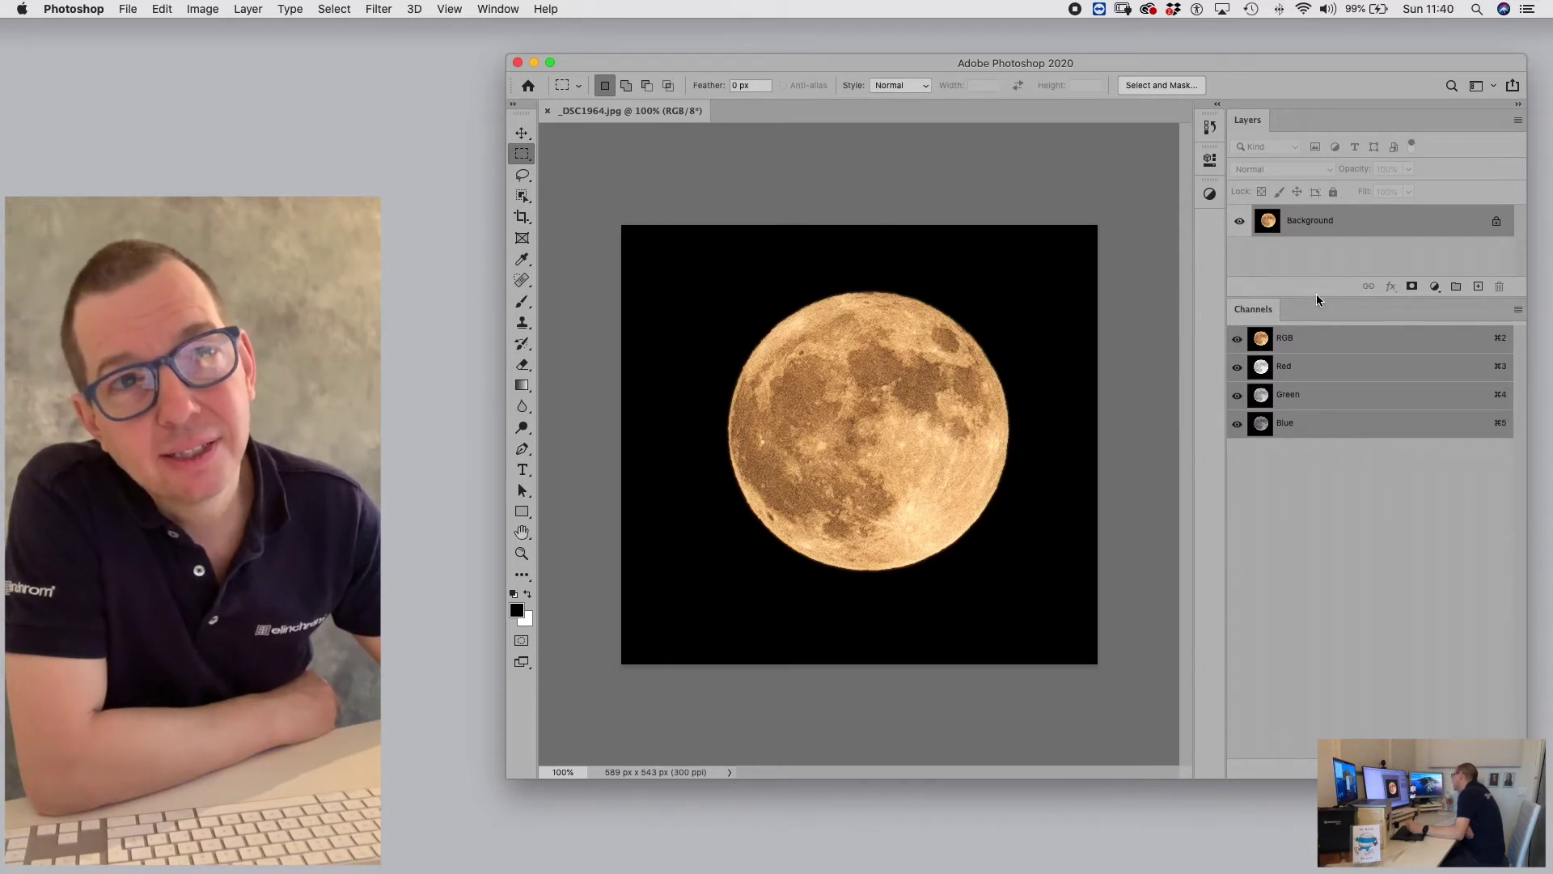
drag(1317, 298, 1386, 591)
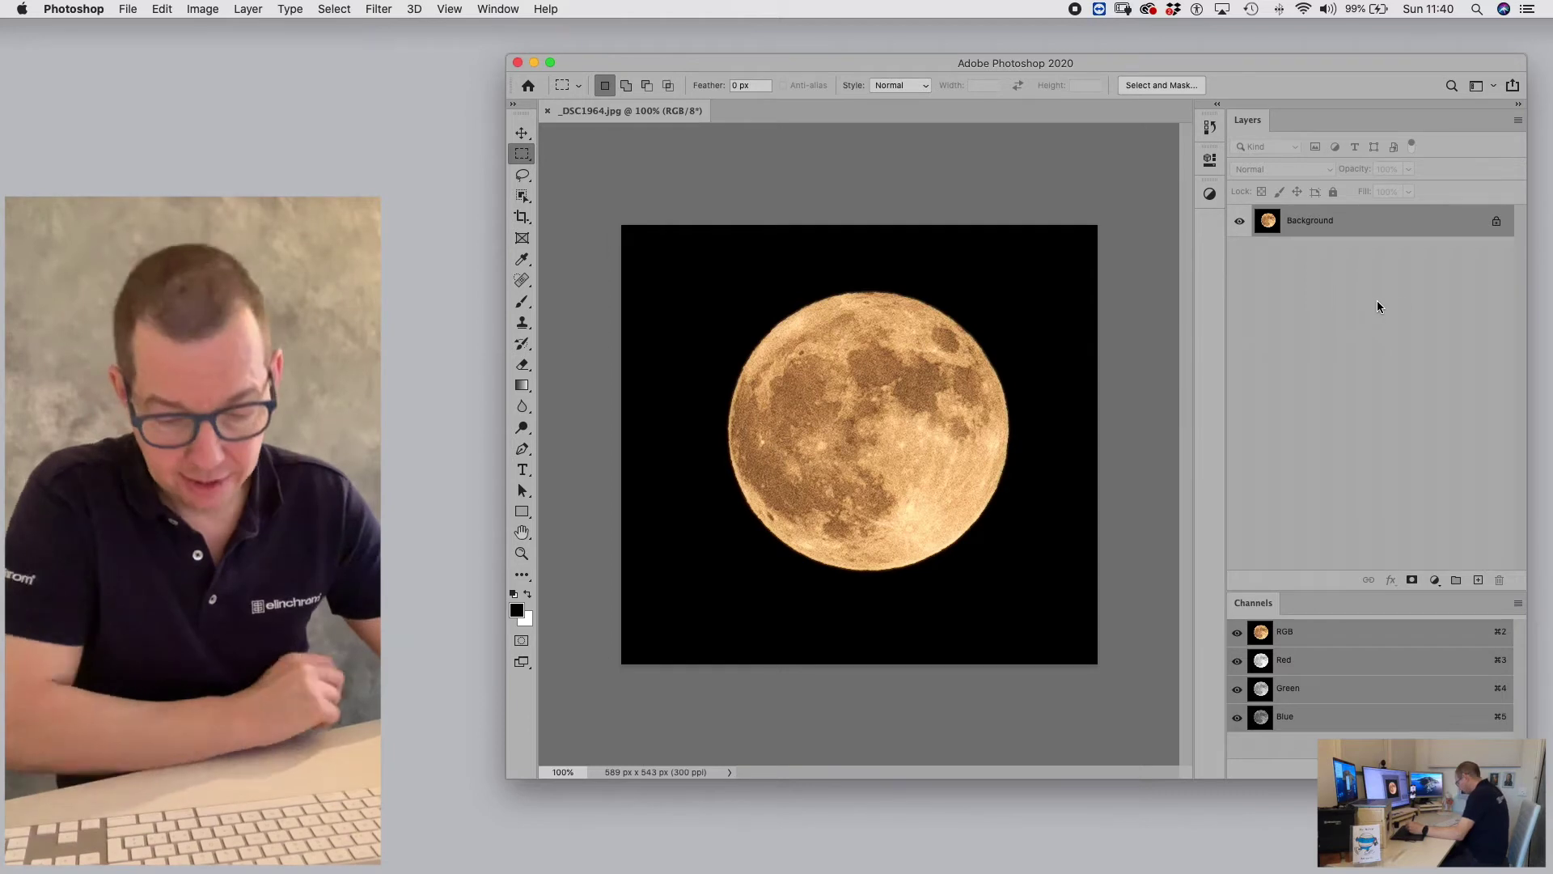
- Set medium thumbnails in the Layers and Channels panels, and enlarge Channels so all four channel rows fit
right_click(1334, 326)
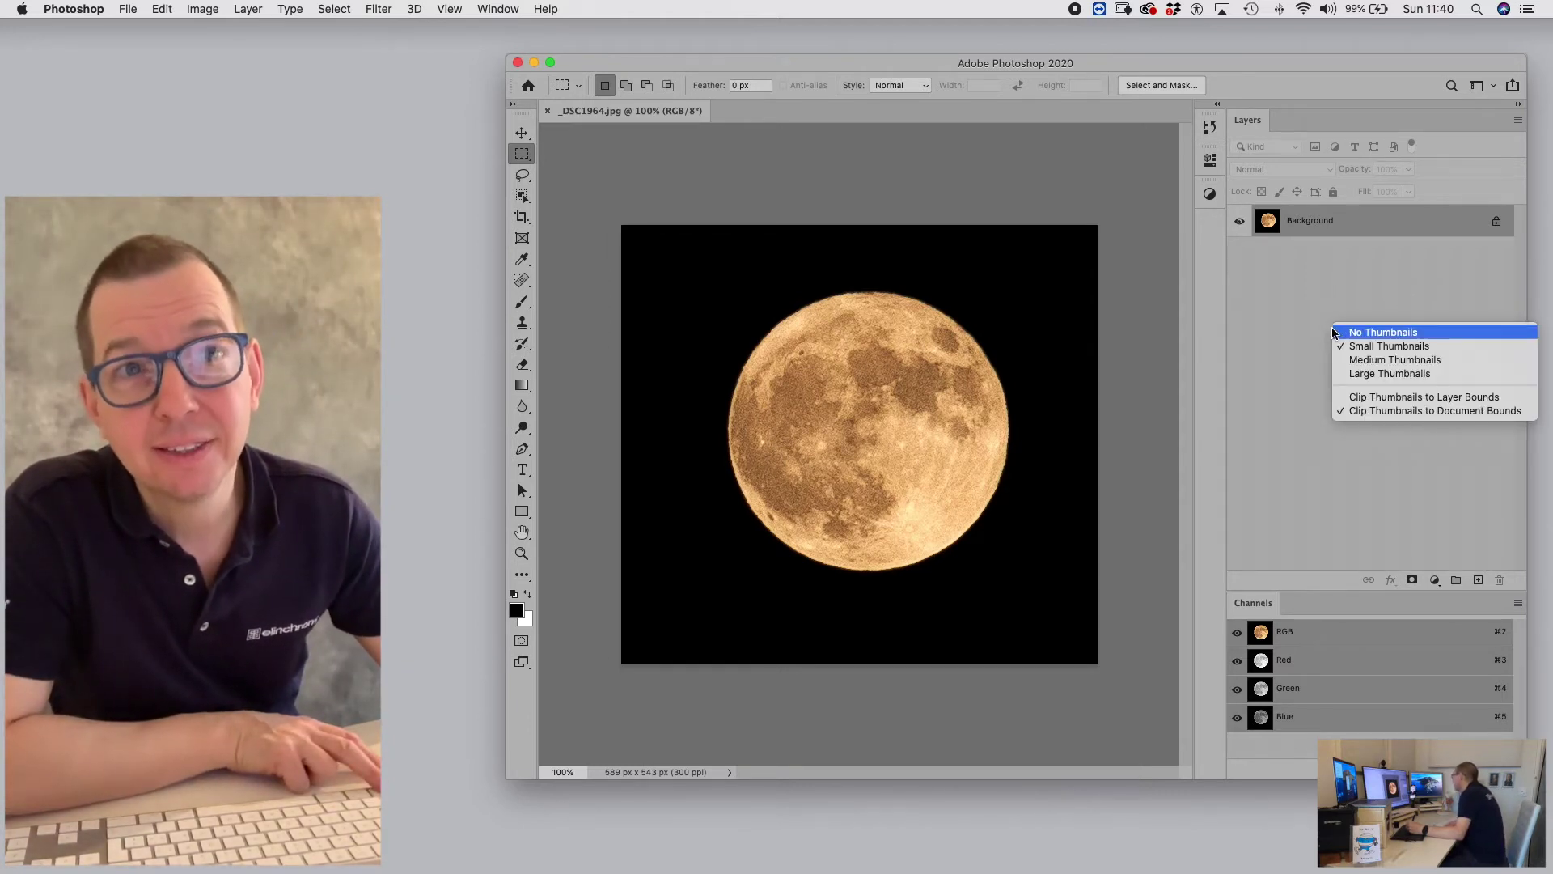
click(1370, 362)
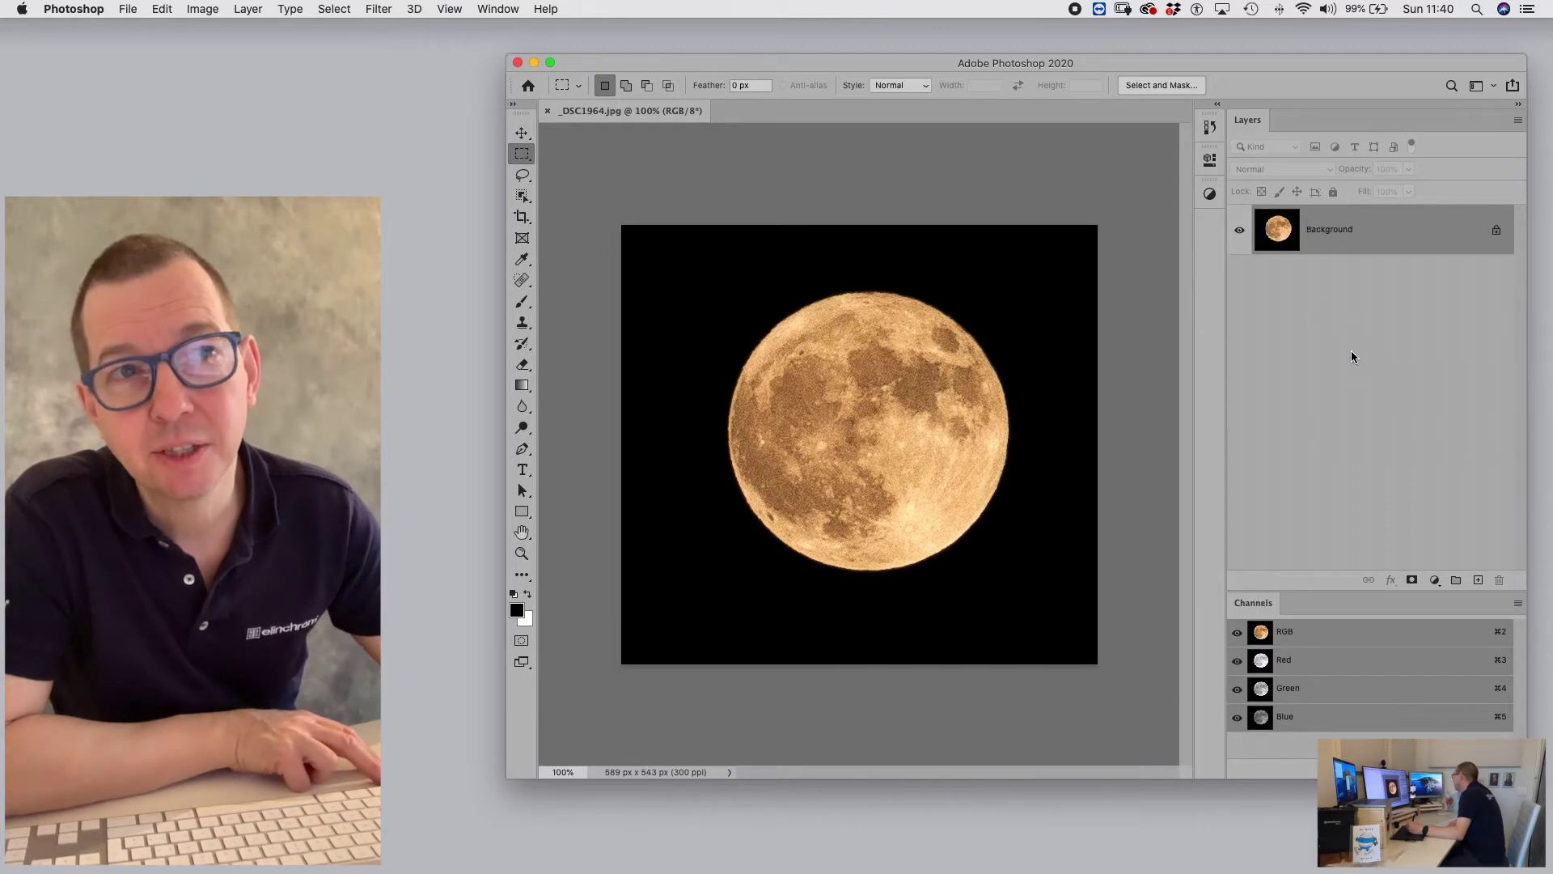
right_click(1303, 746)
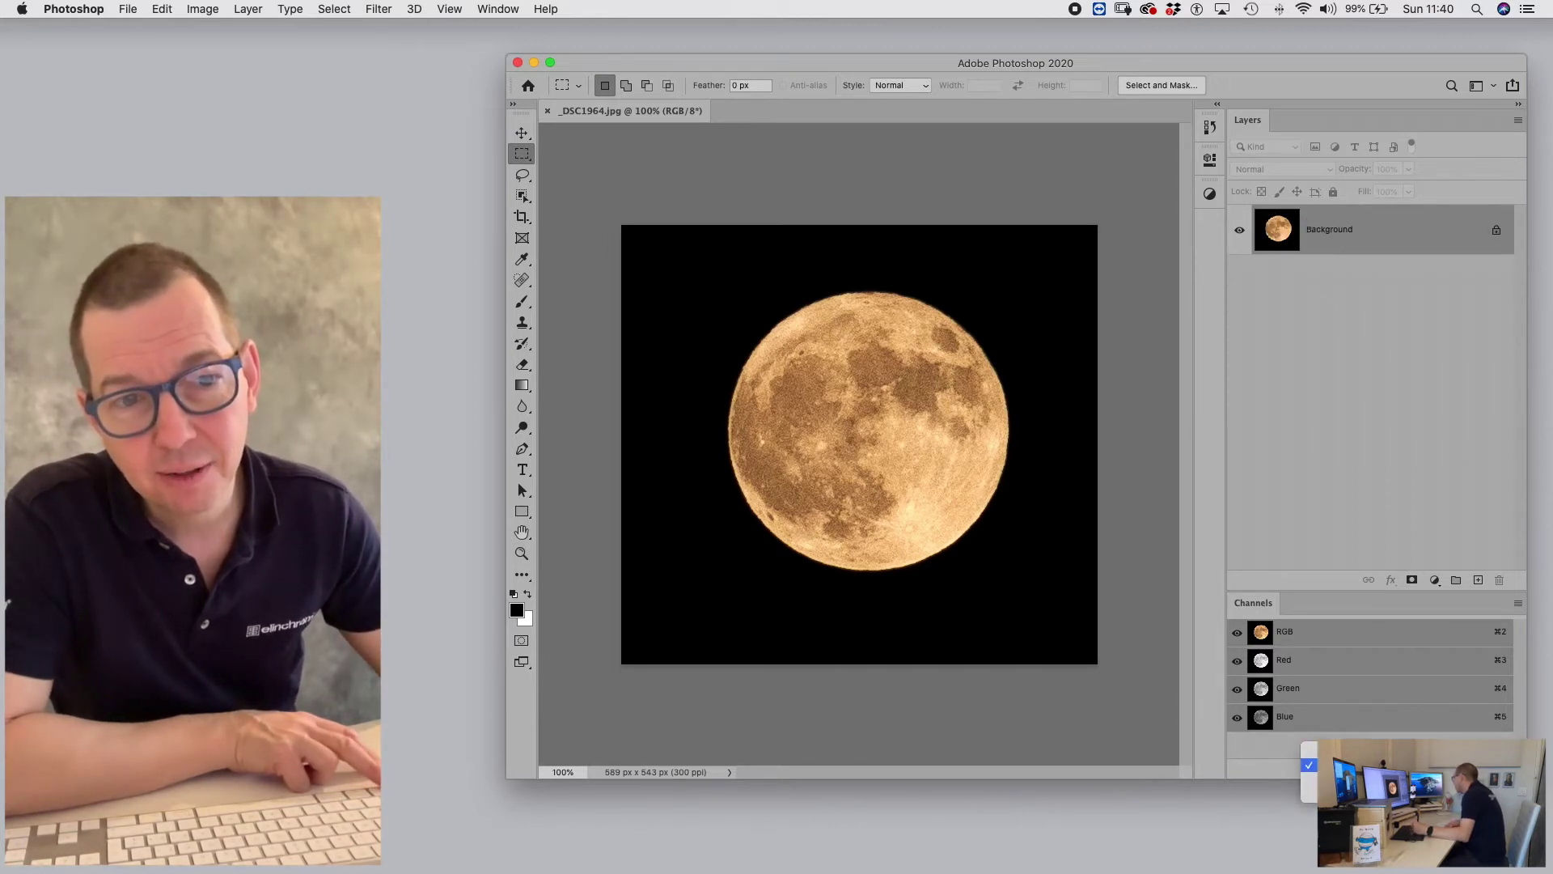
click(1307, 779)
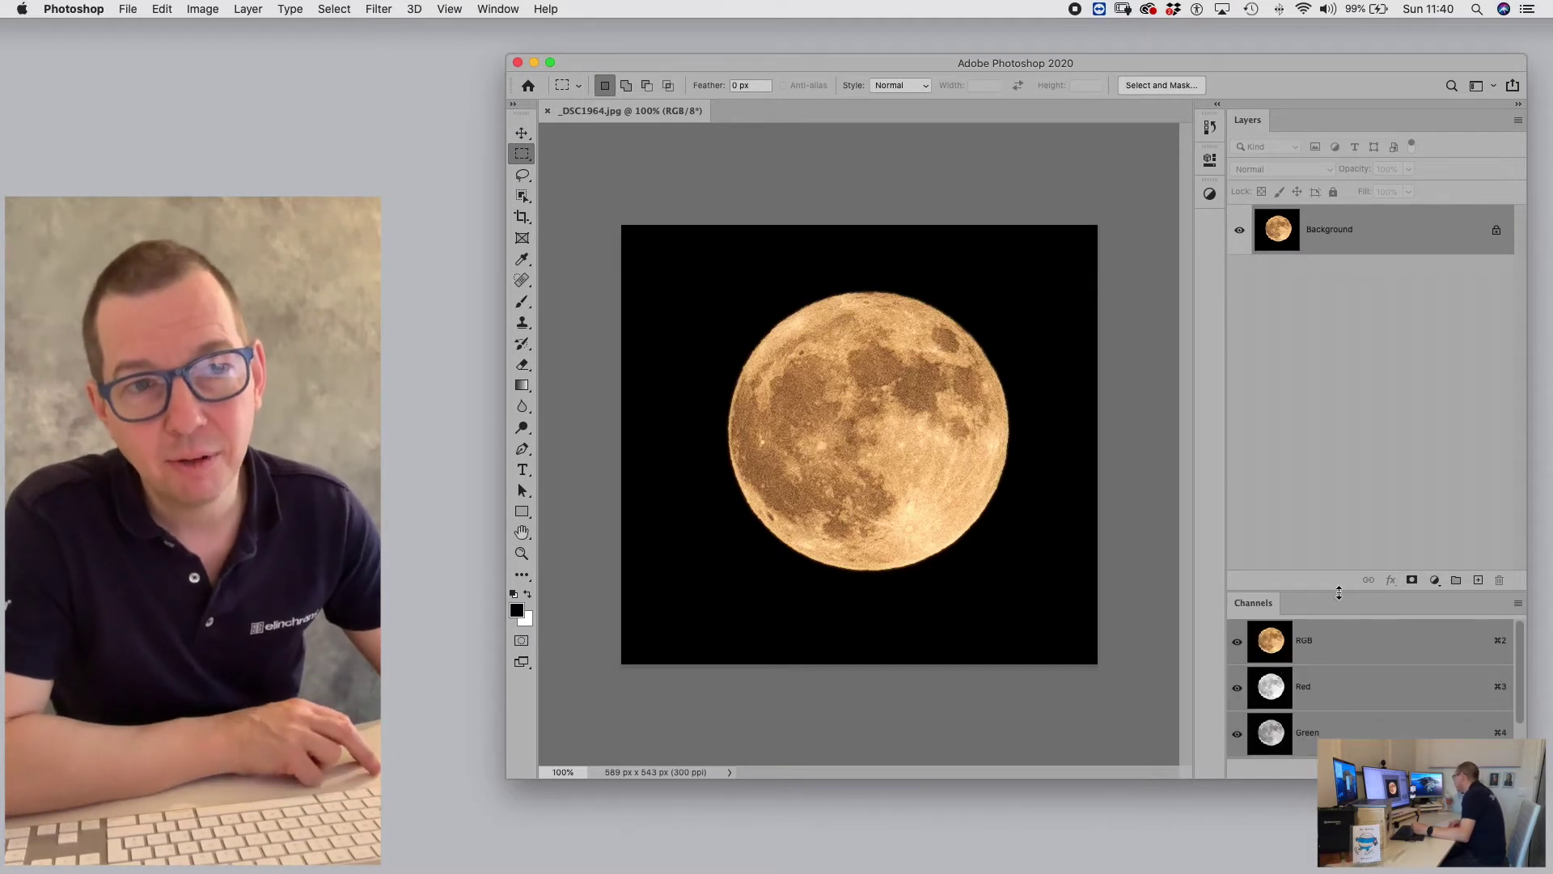
mouse_move(1316, 593)
mouse_down()
mouse_move(1307, 575)
mouse_move(1323, 609)
mouse_up()
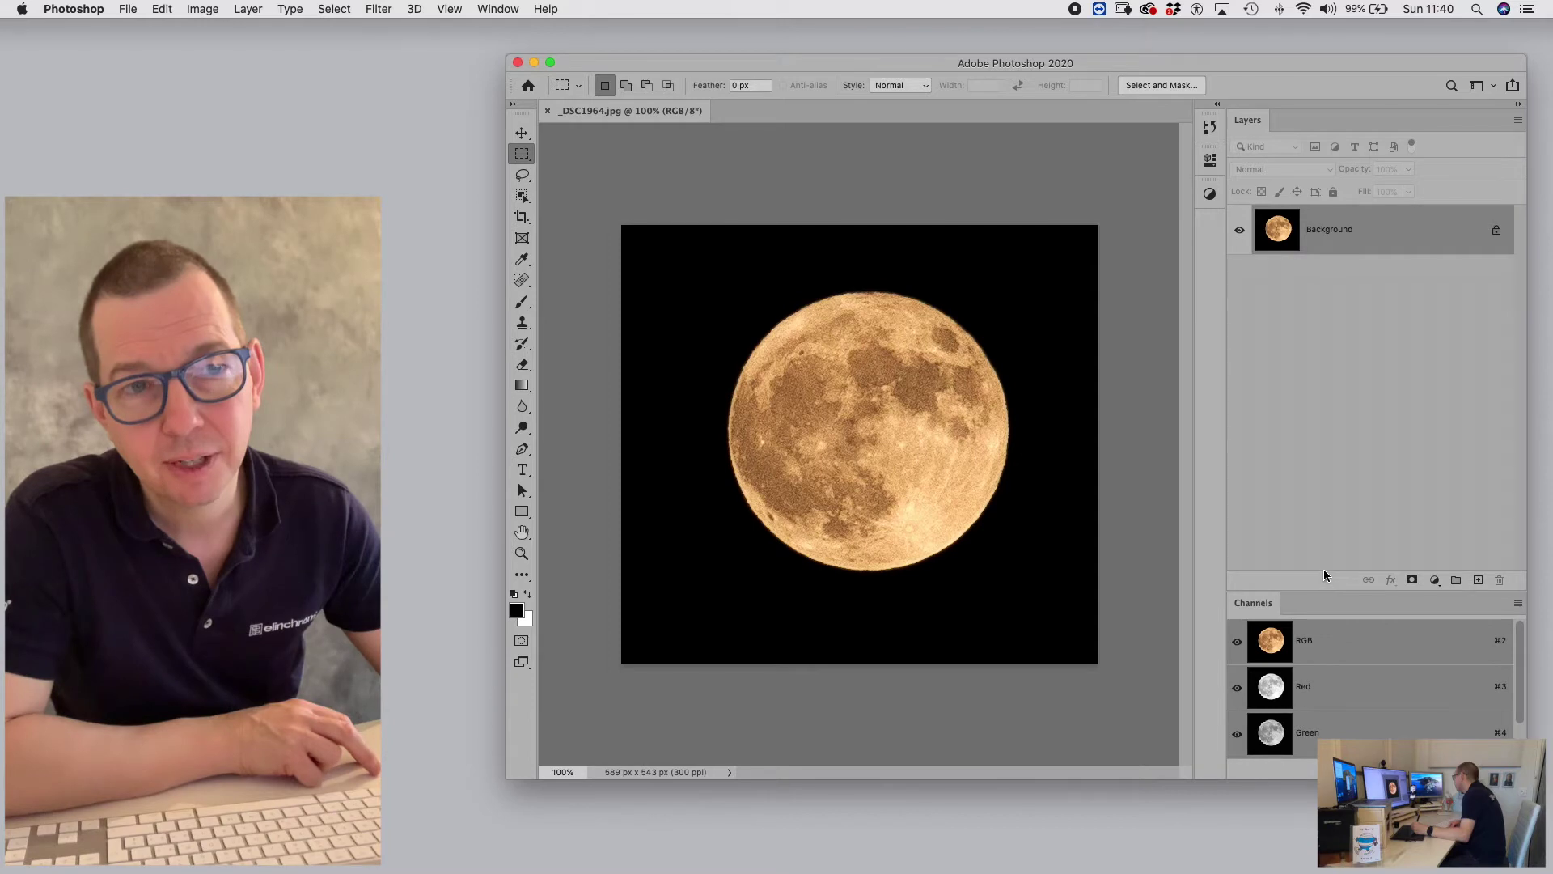
drag(1325, 591, 1324, 523)
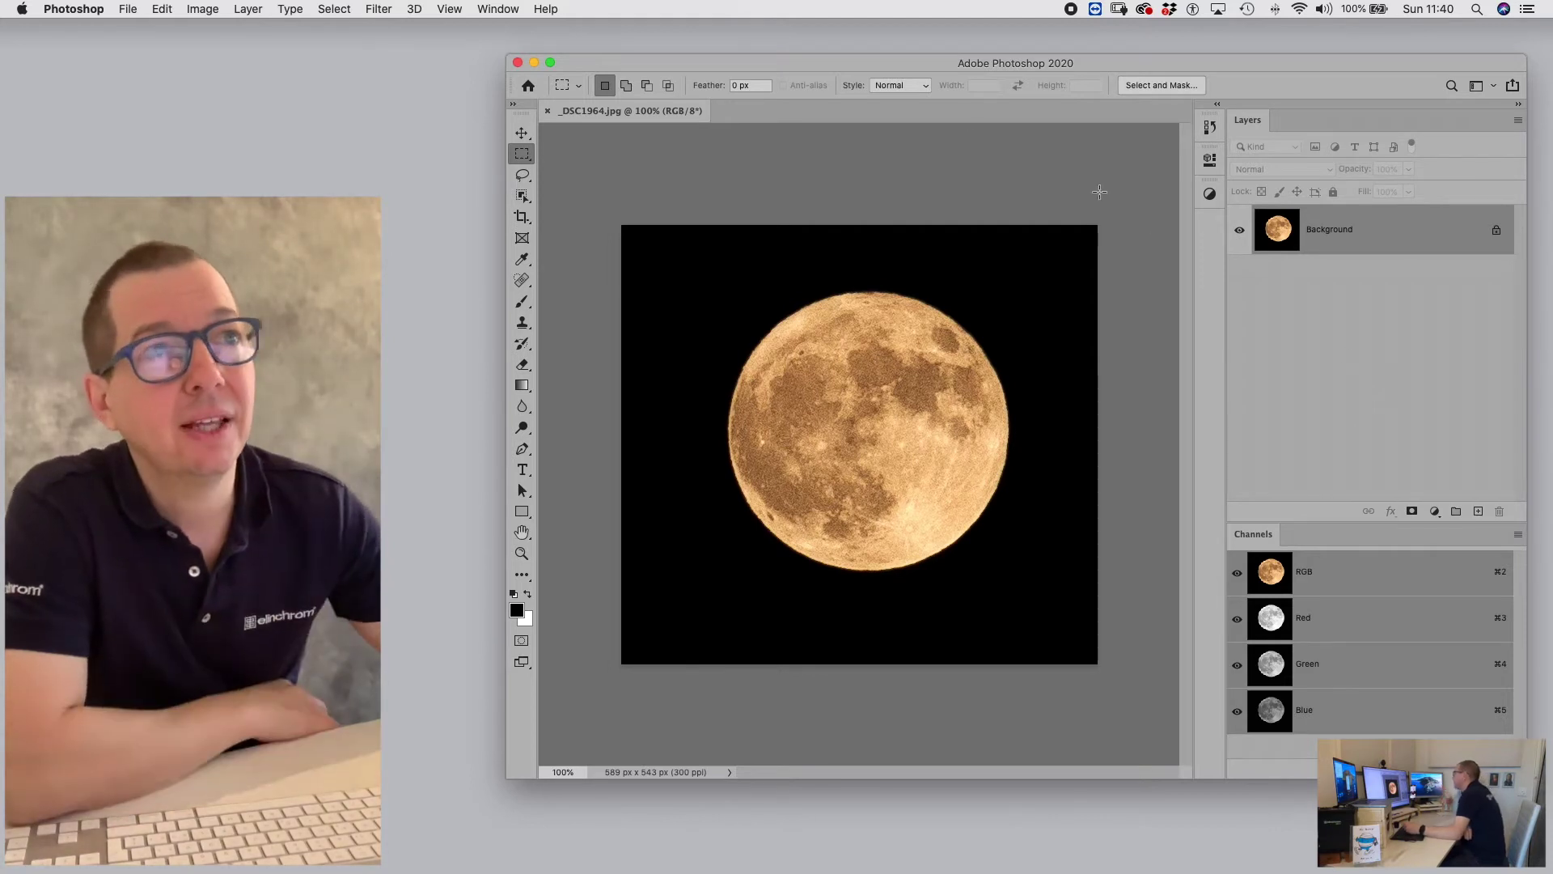
- Show the Histogram panel, close its companion Navigator panel, and dock Histogram above Layers
click(490, 10)
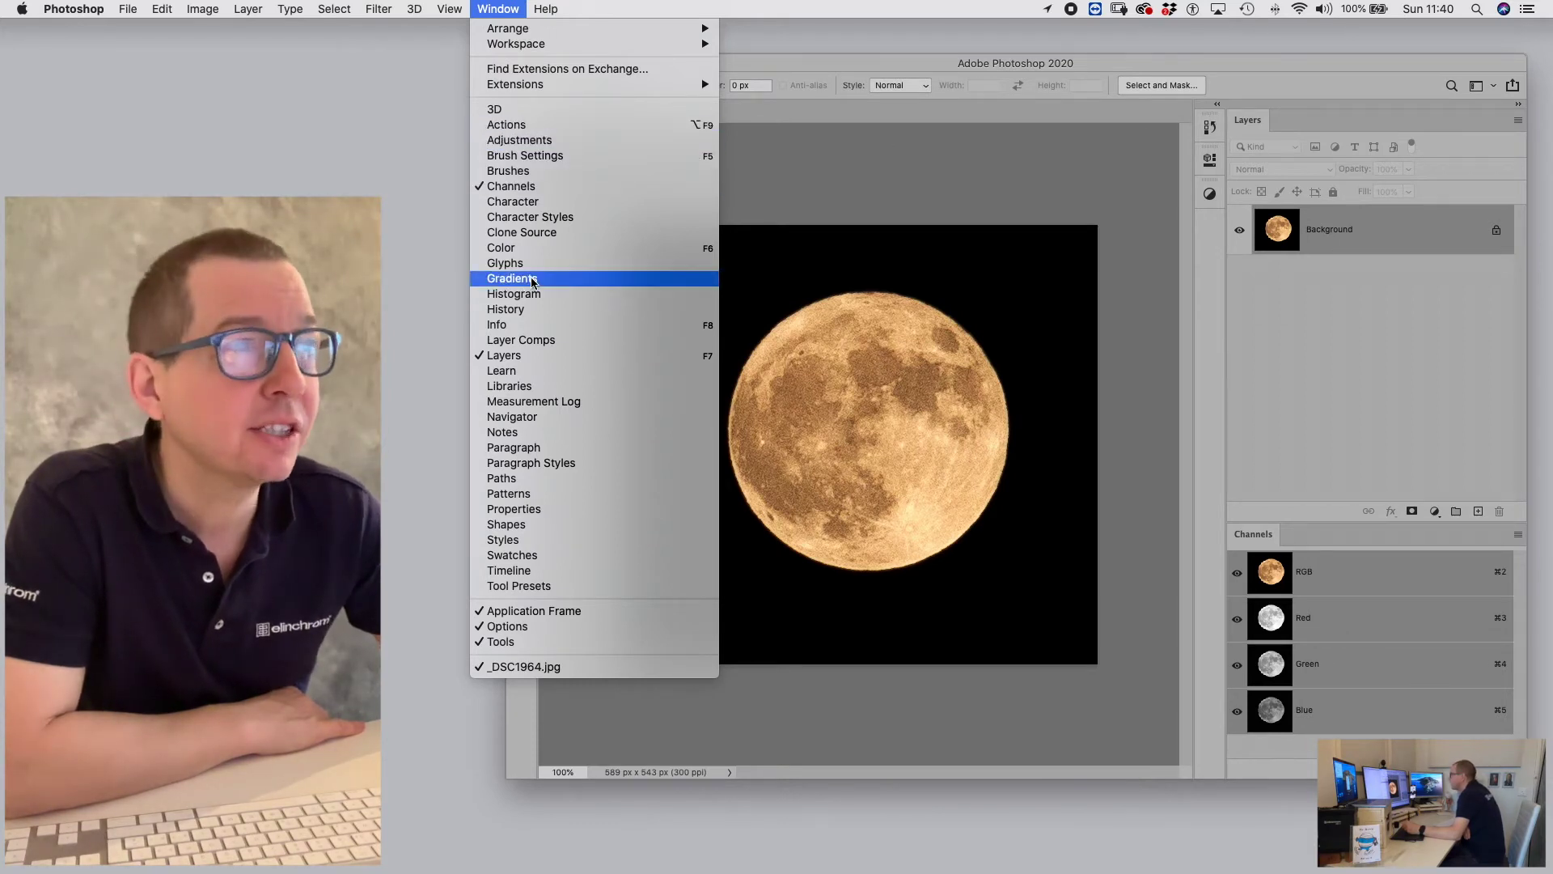
click(509, 293)
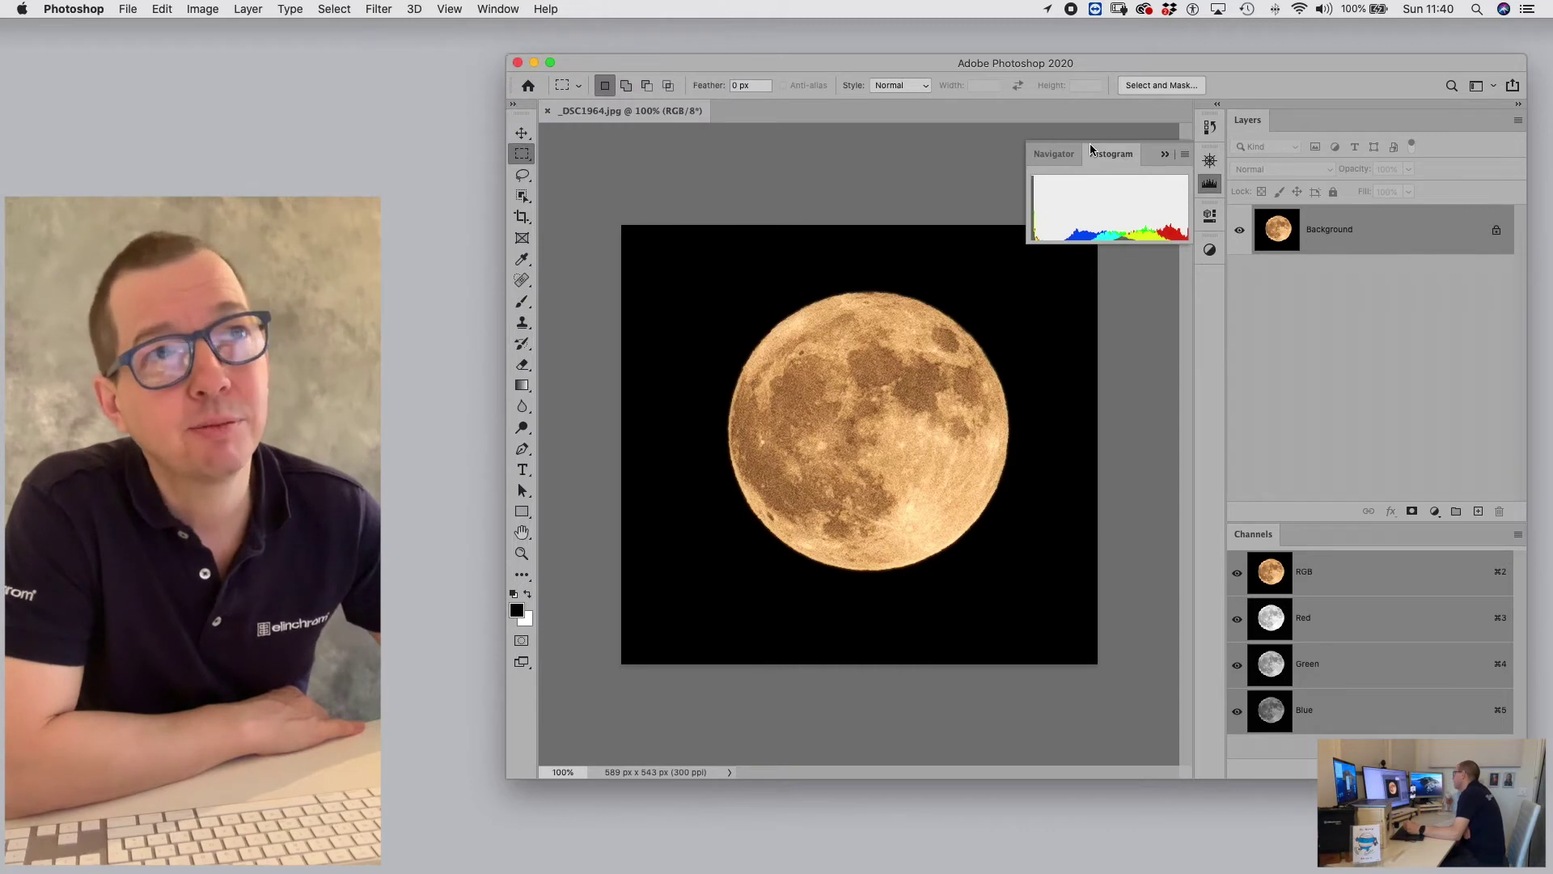
drag(1049, 156, 568, 171)
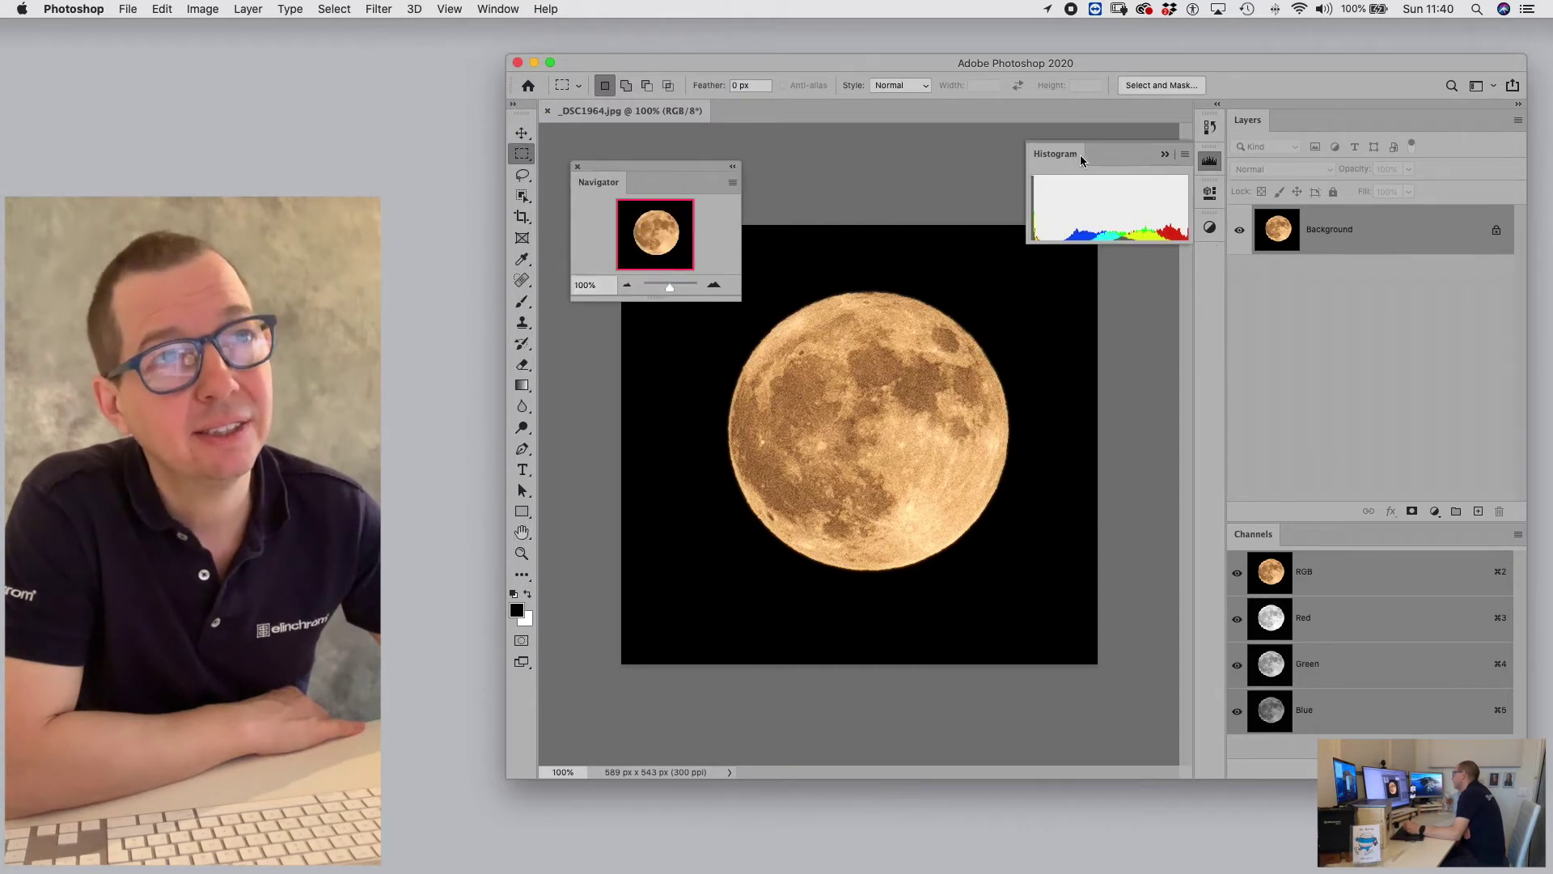
click(577, 167)
drag(1058, 160, 1269, 109)
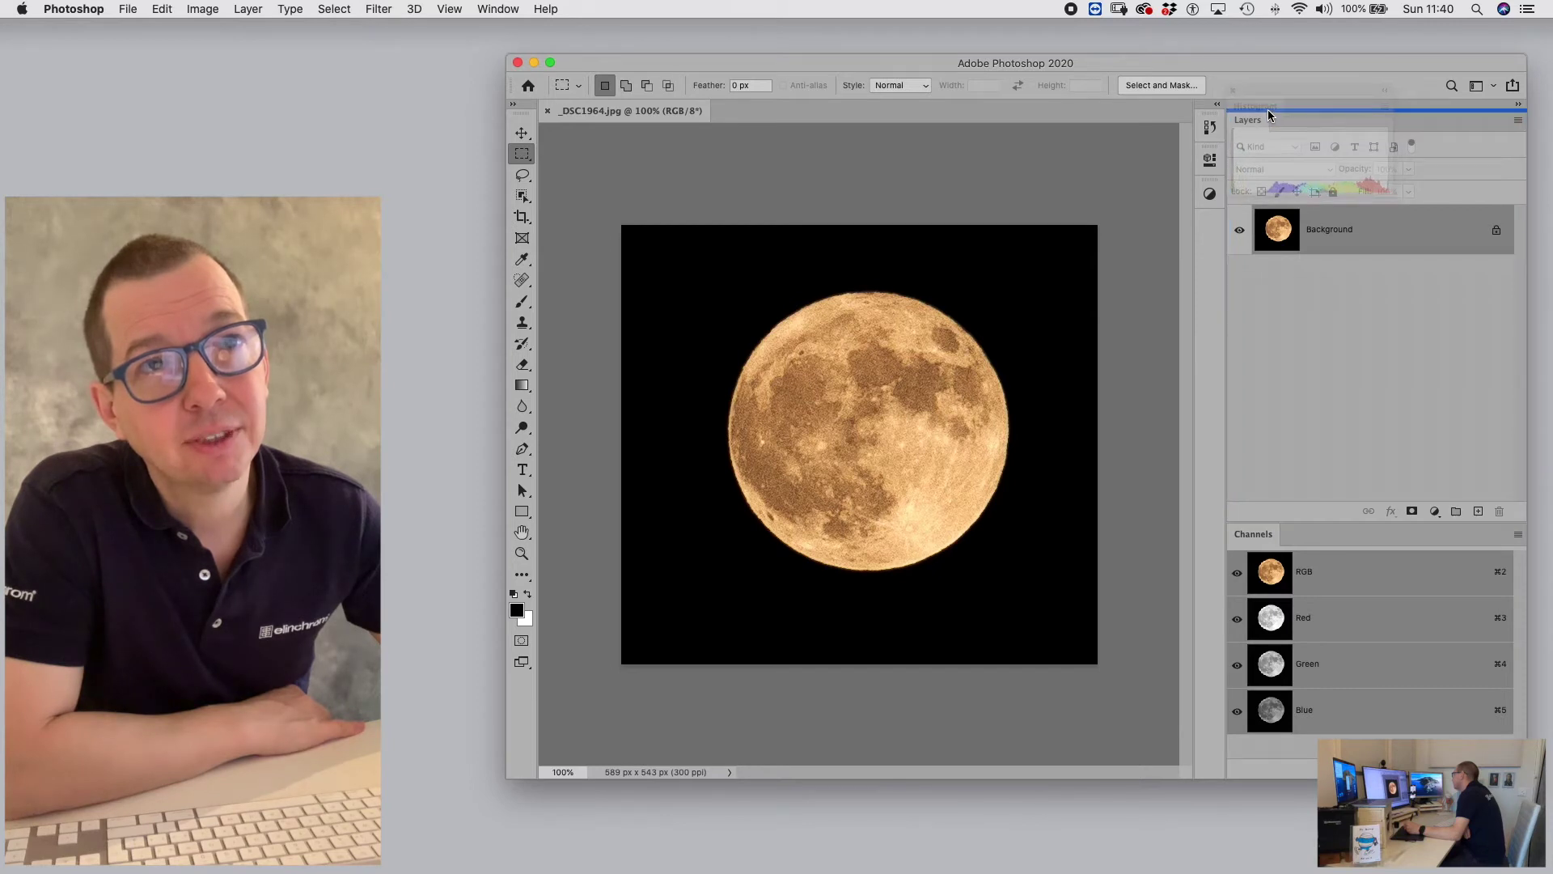
drag(1268, 109, 1269, 109)
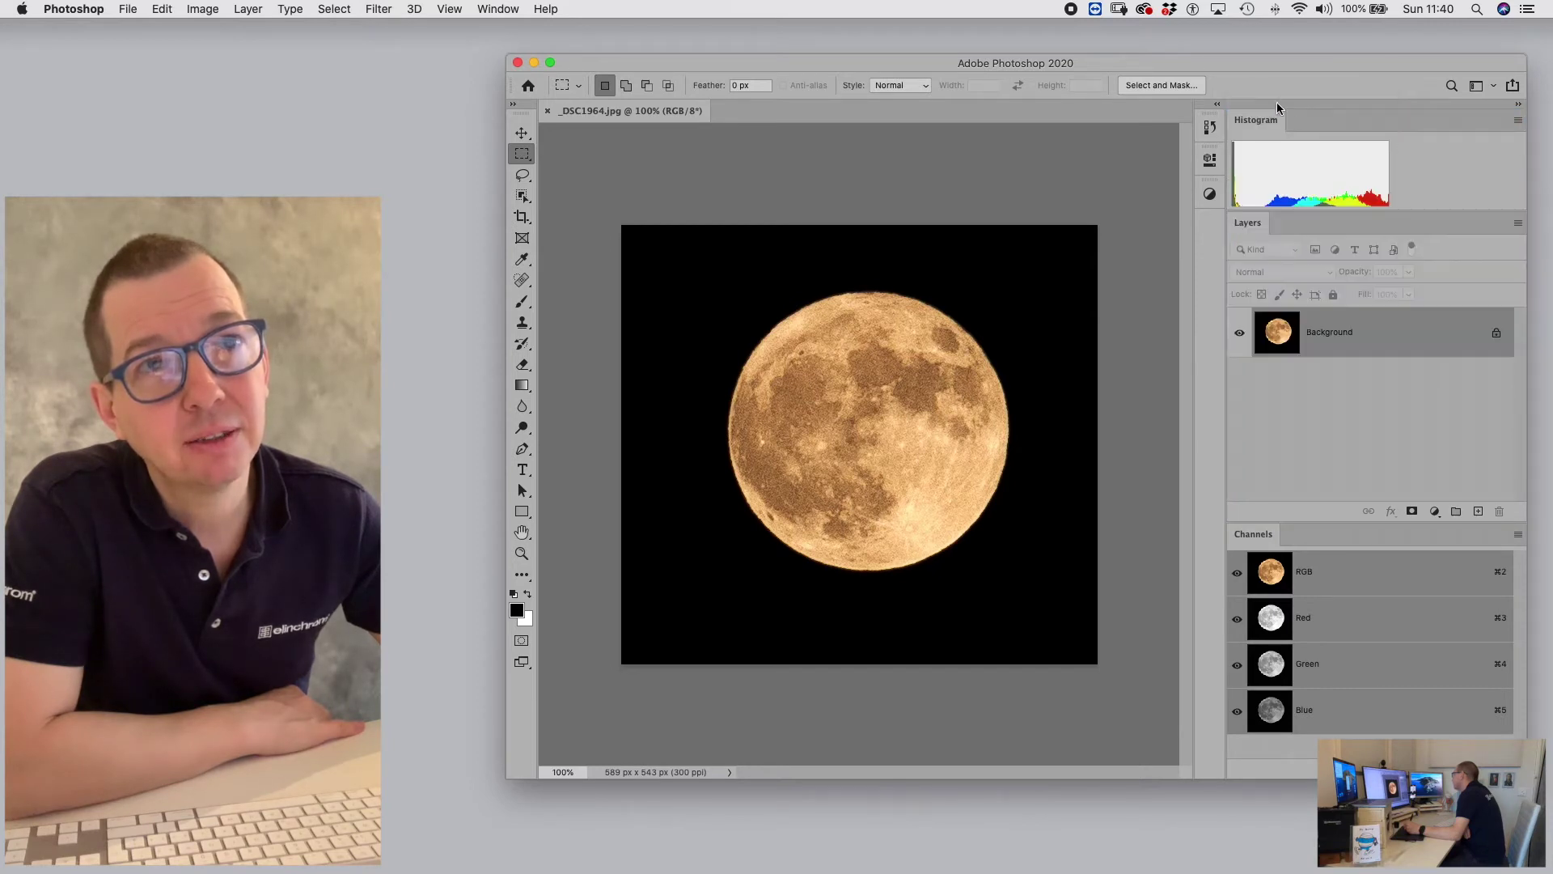
- Set the Histogram to Expanded View without statistics, and narrow the panel column to the histogram's width
click(1518, 122)
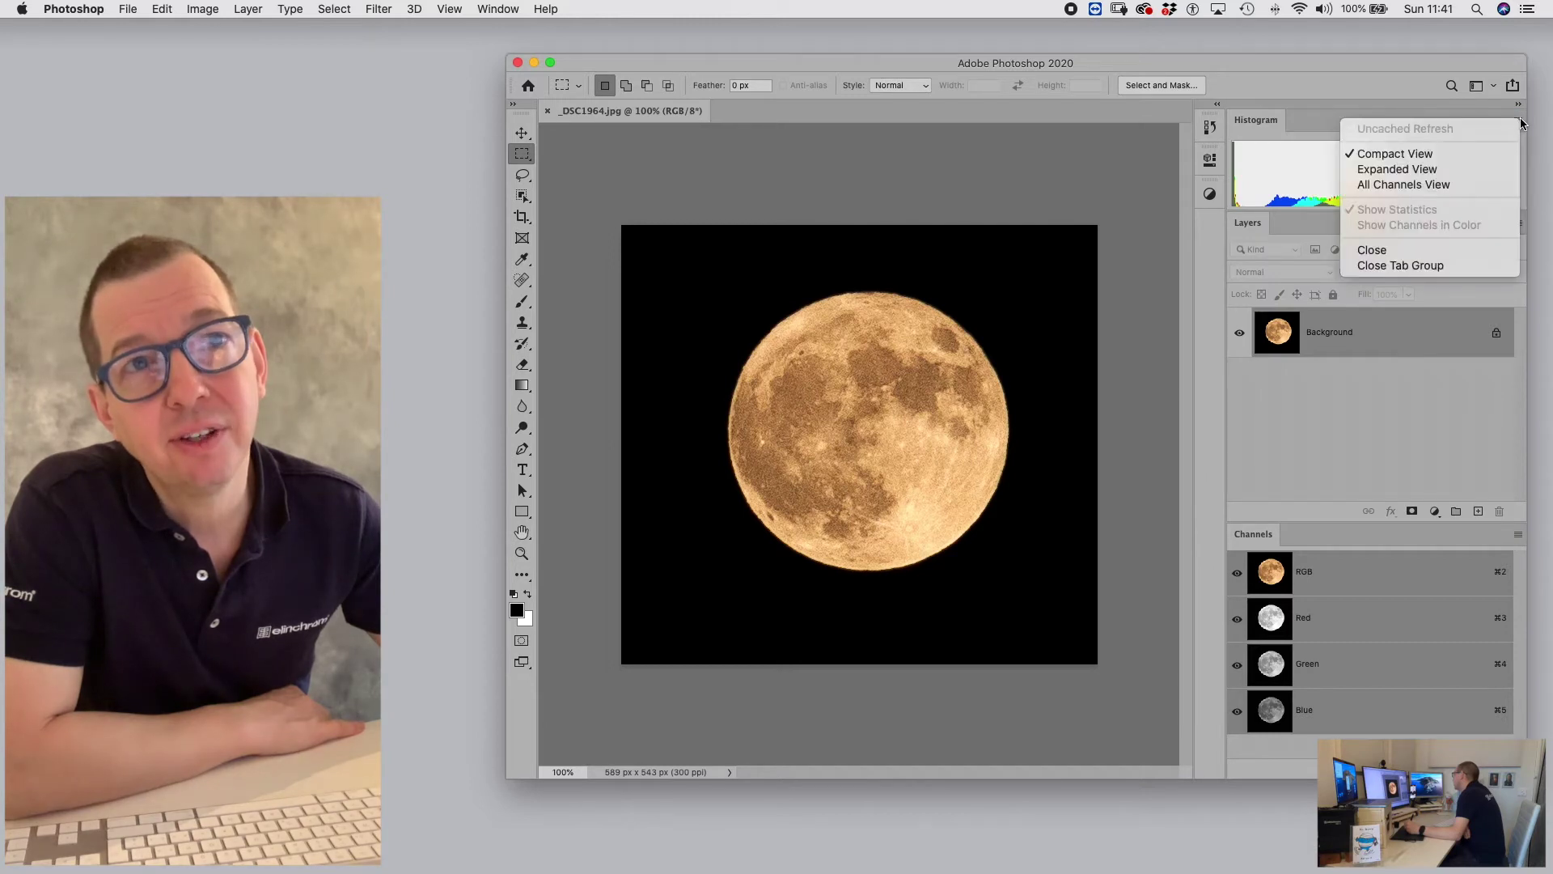
click(1388, 172)
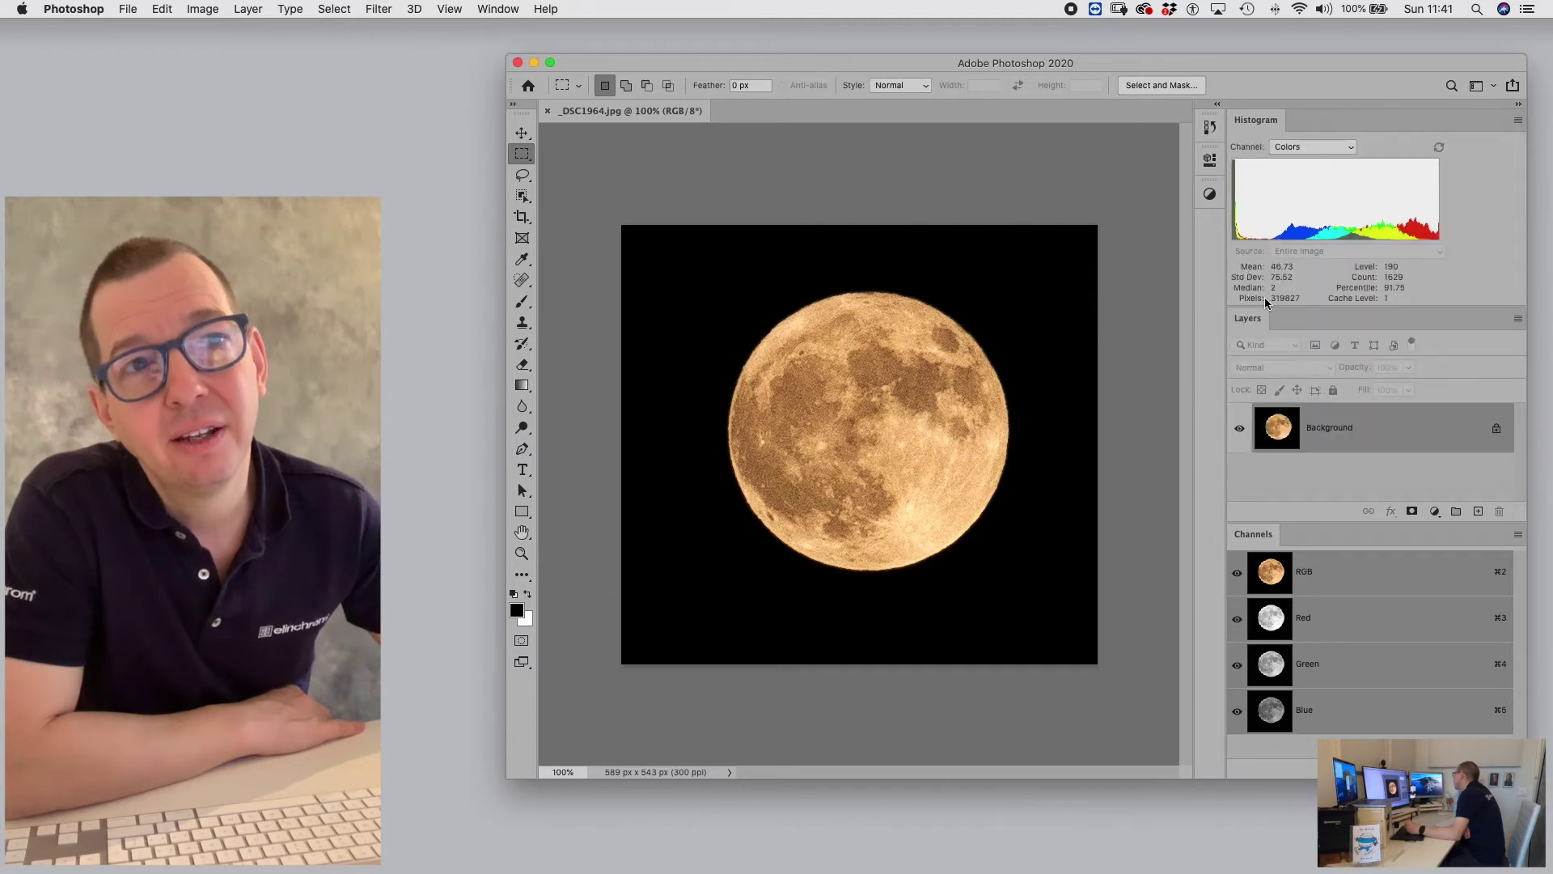
click(1518, 122)
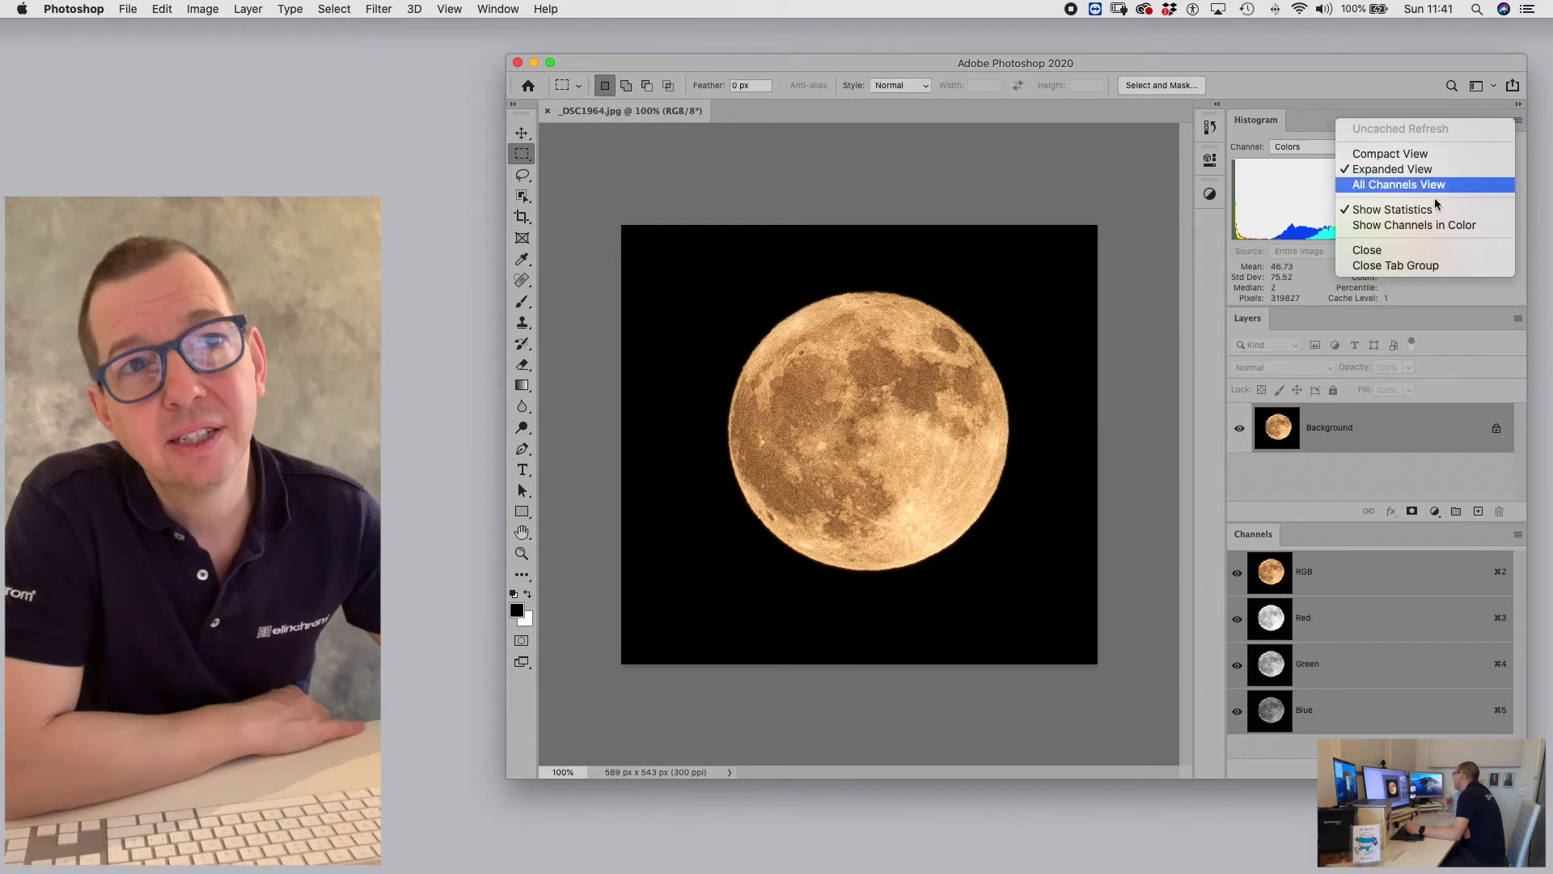
click(1347, 213)
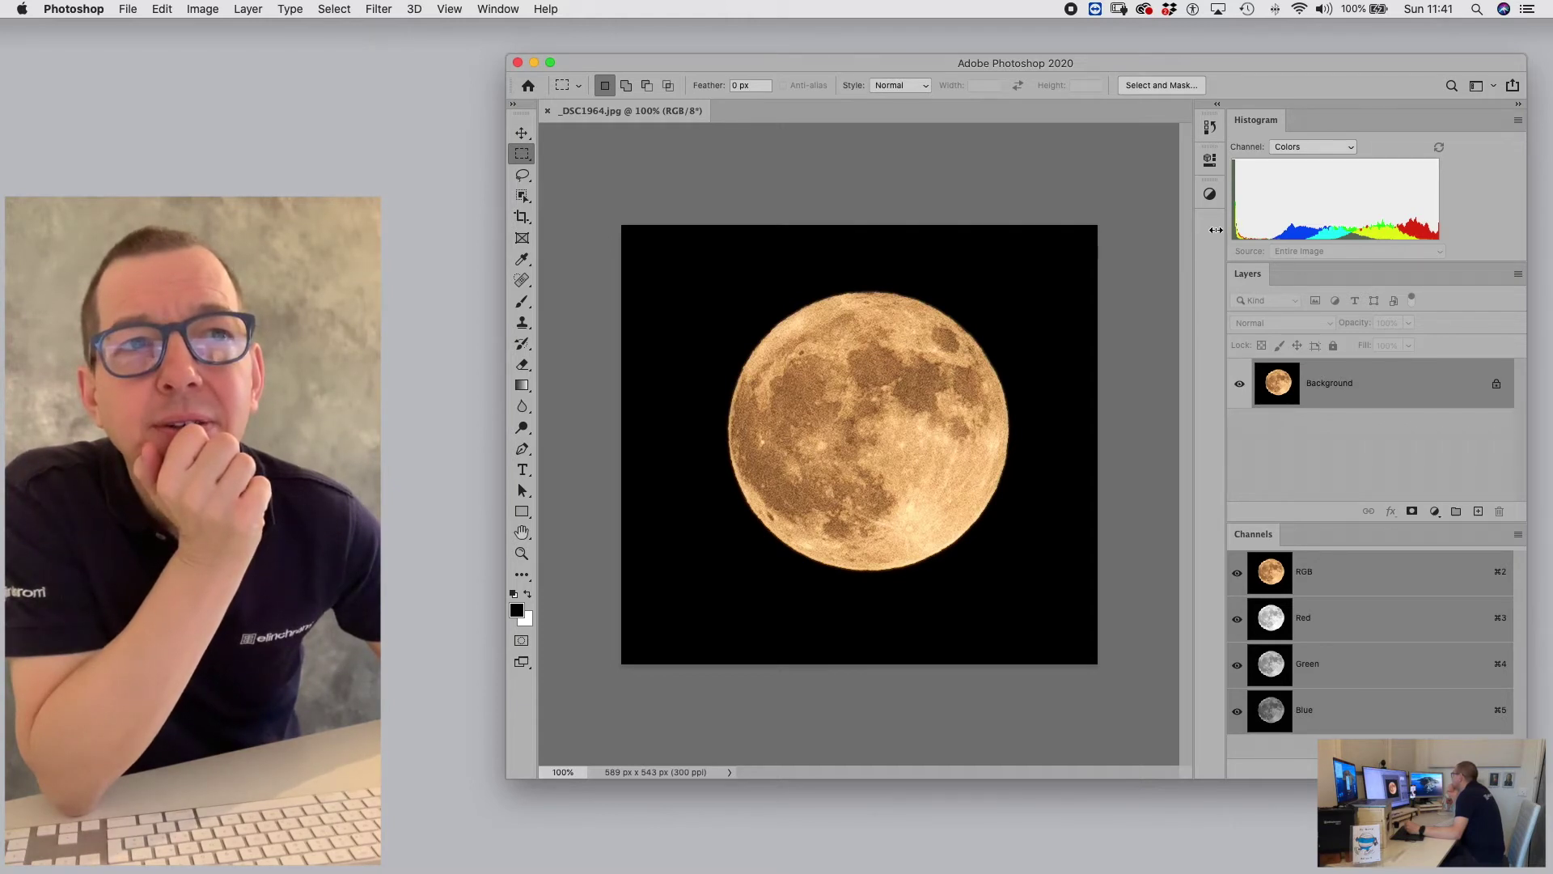
drag(1225, 224, 1306, 219)
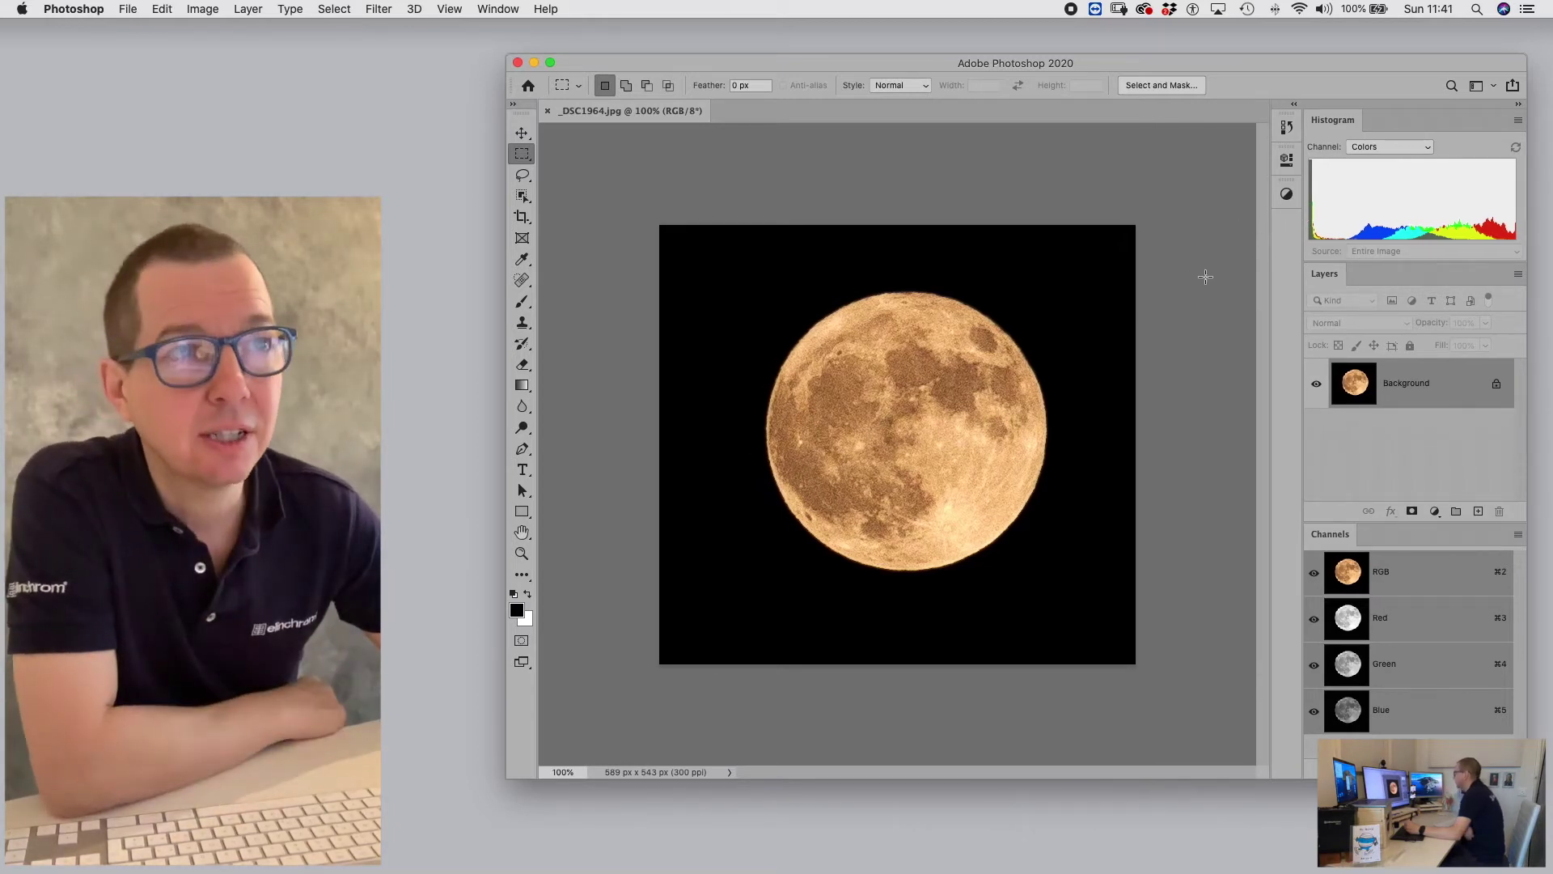
- Close and reopen _DSC1964.jpg, and float the document in its own window over the workspace
drag(590, 119, 590, 132)
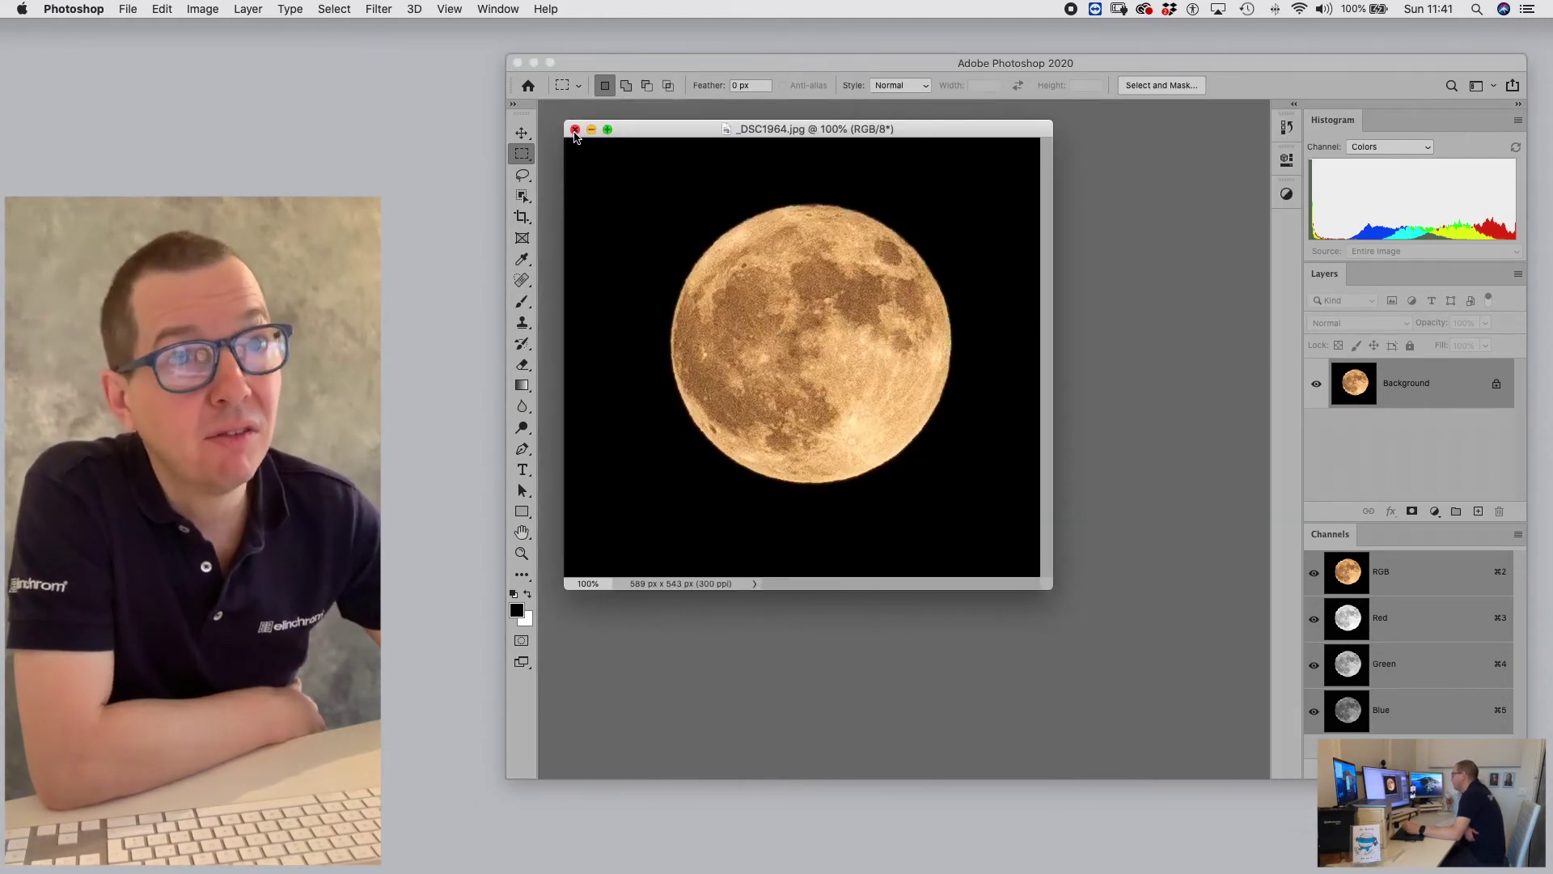
click(575, 130)
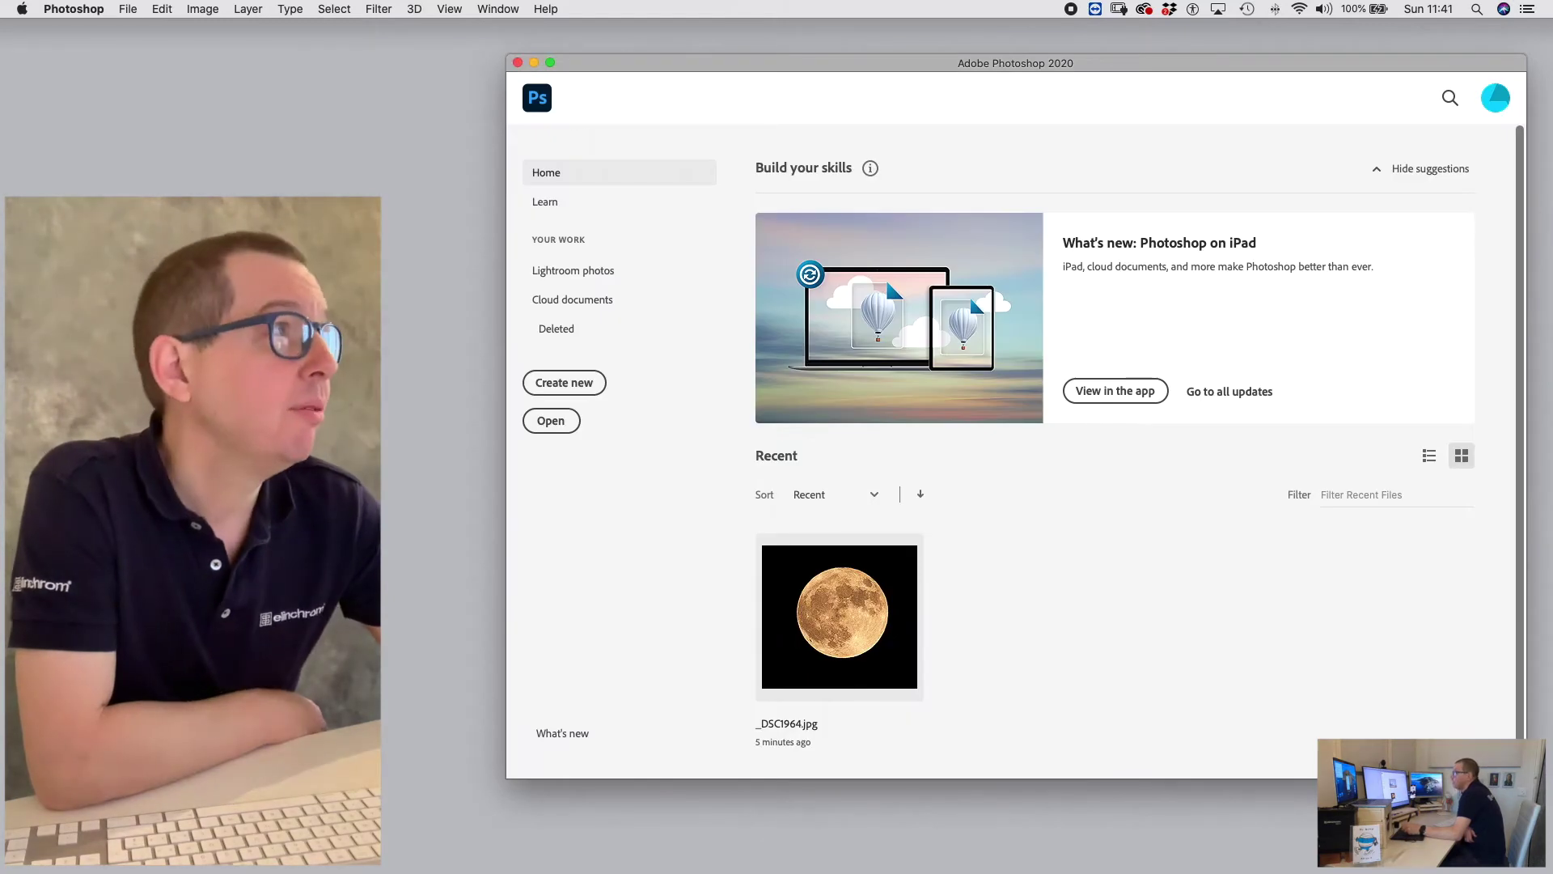
drag(1, 77, 952, 356)
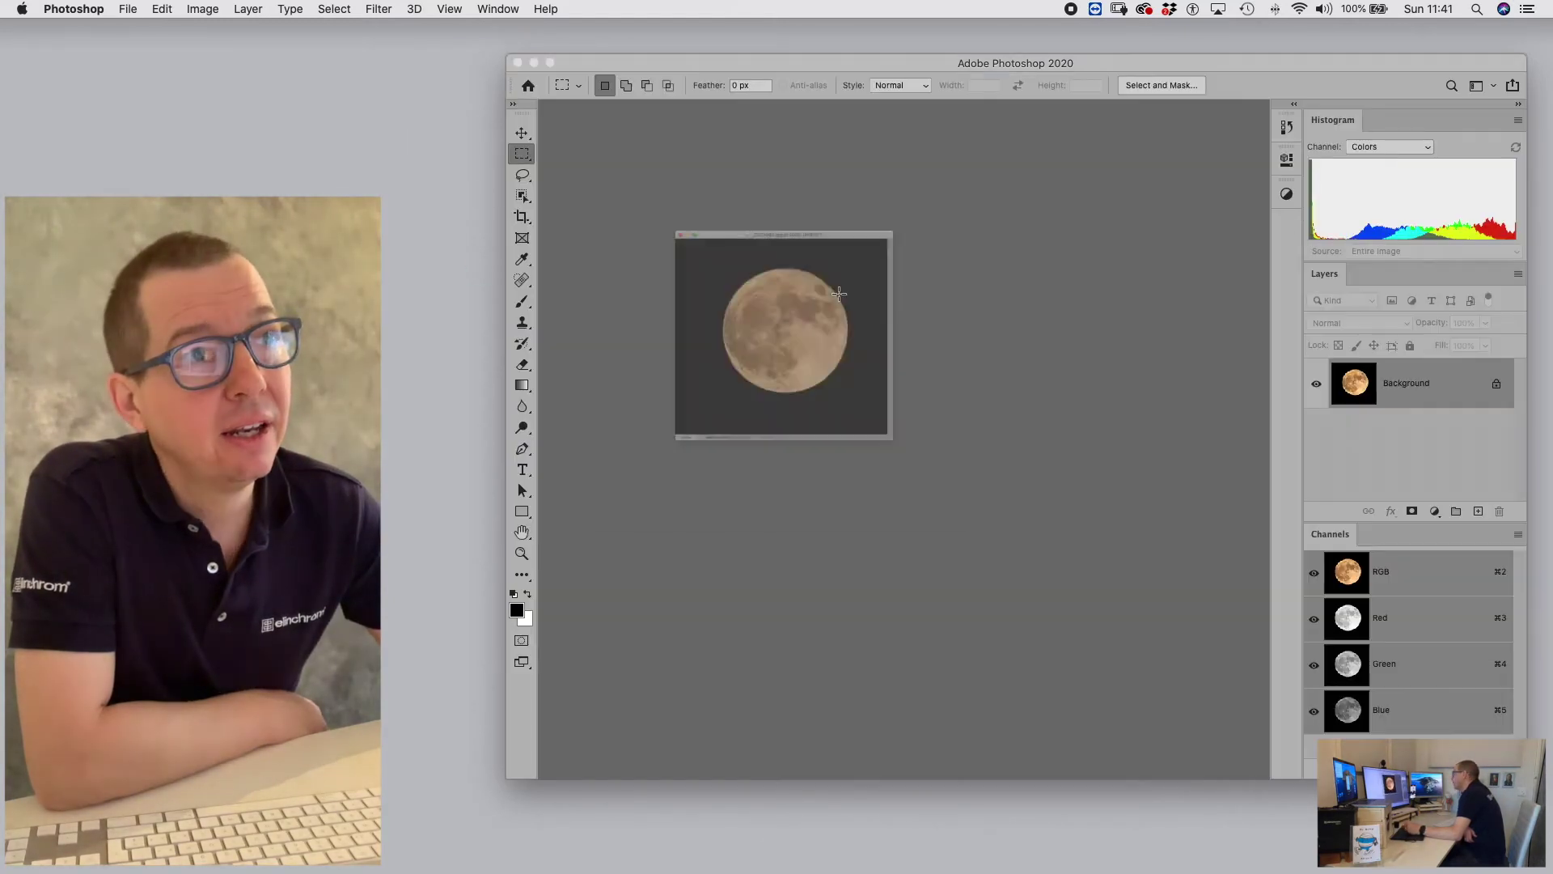
drag(631, 111, 643, 186)
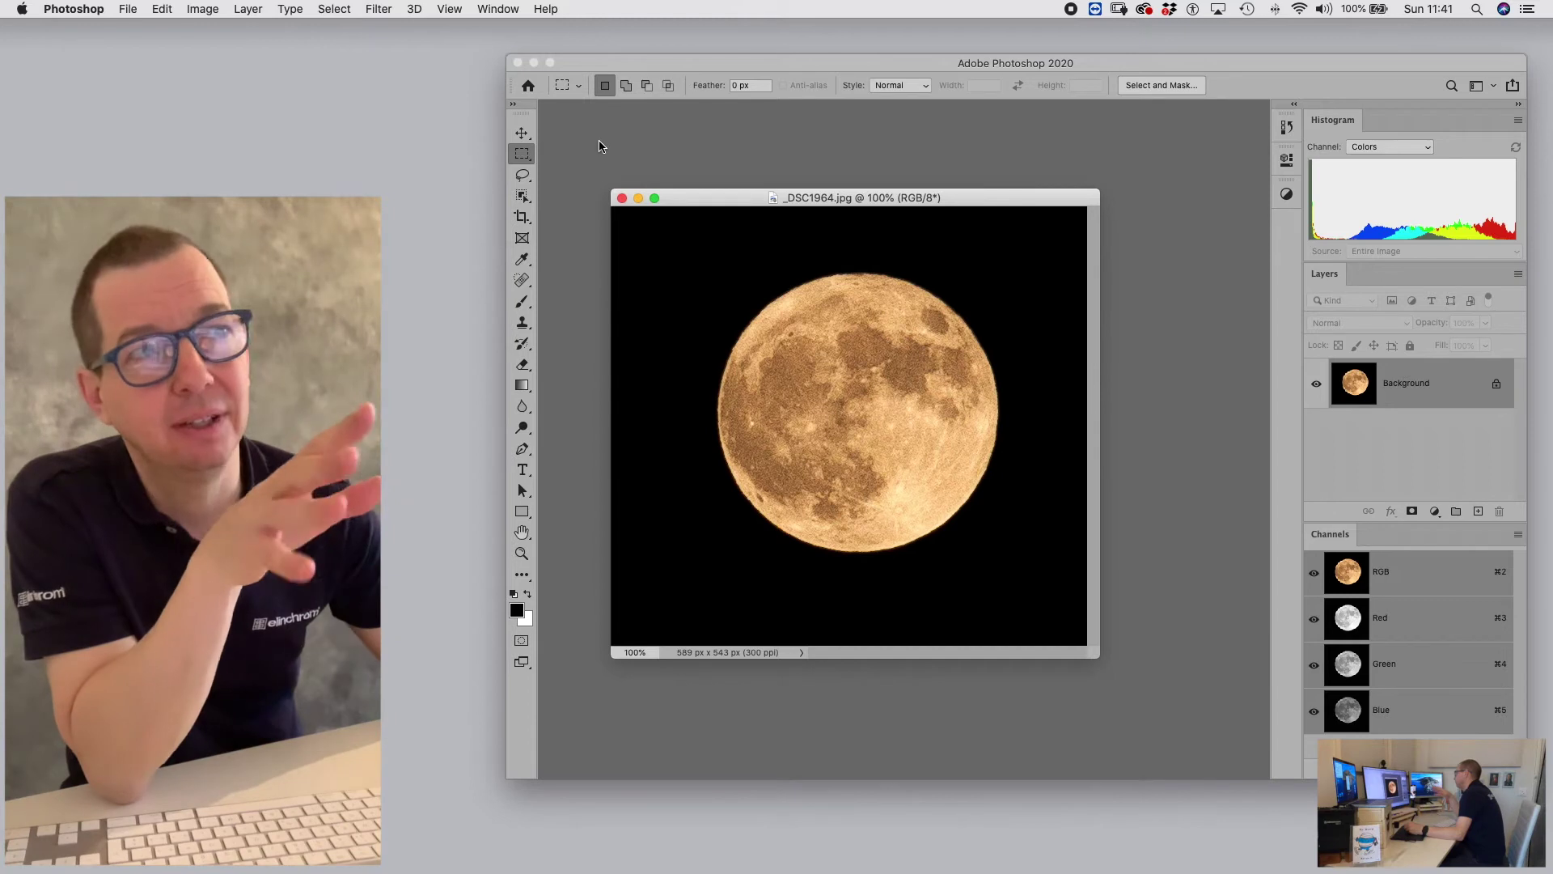
drag(673, 198, 636, 178)
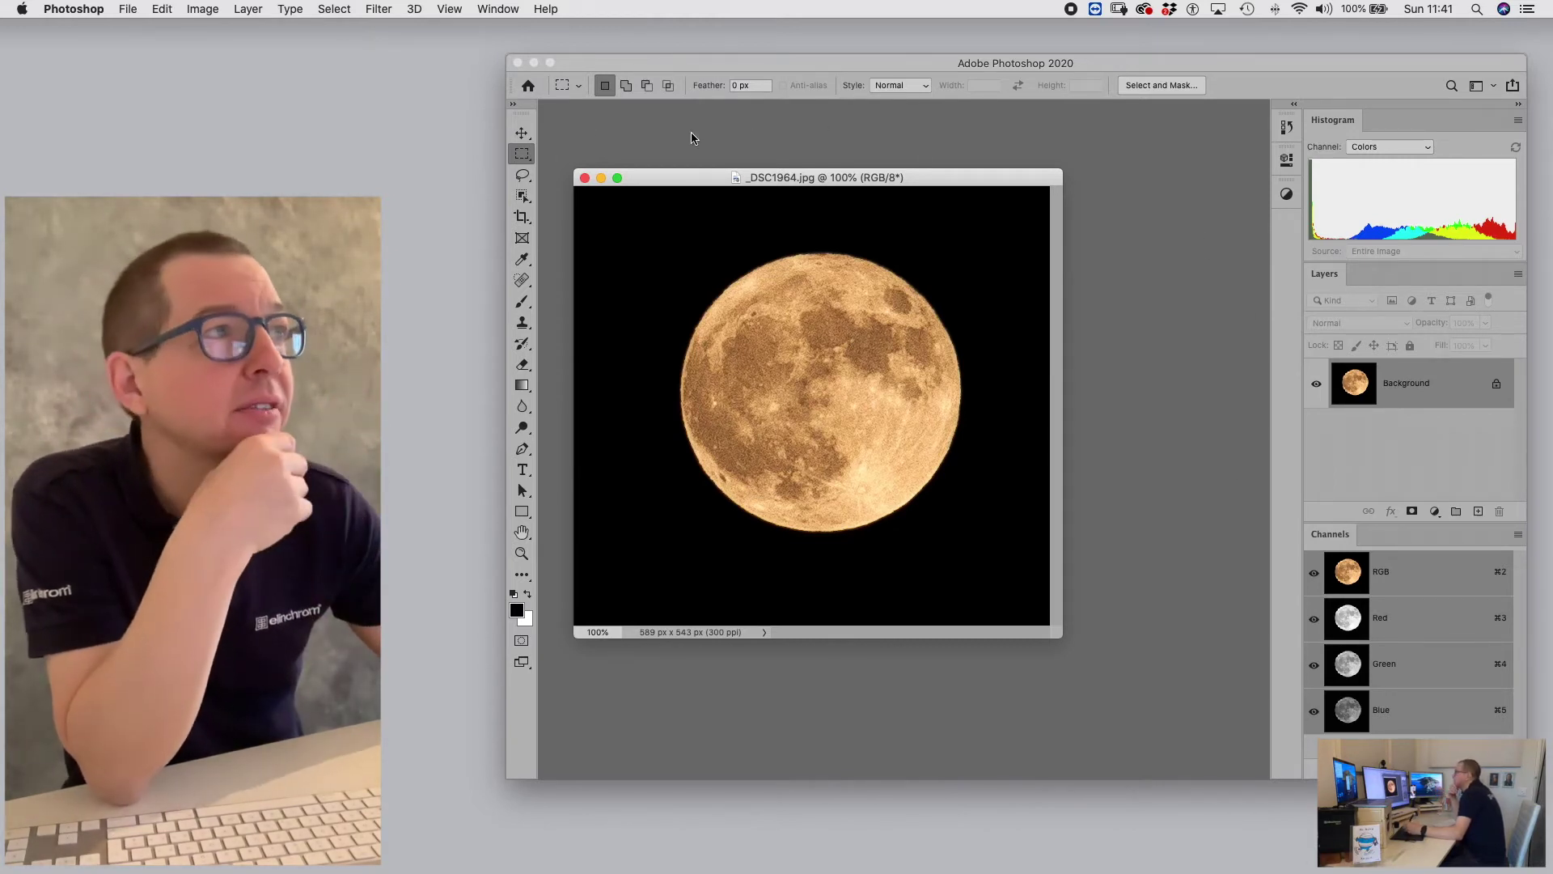
- Set the Standard Screen Mode and Full Screen with Menus borders to None in the Interface preferences, and apply
click(75, 10)
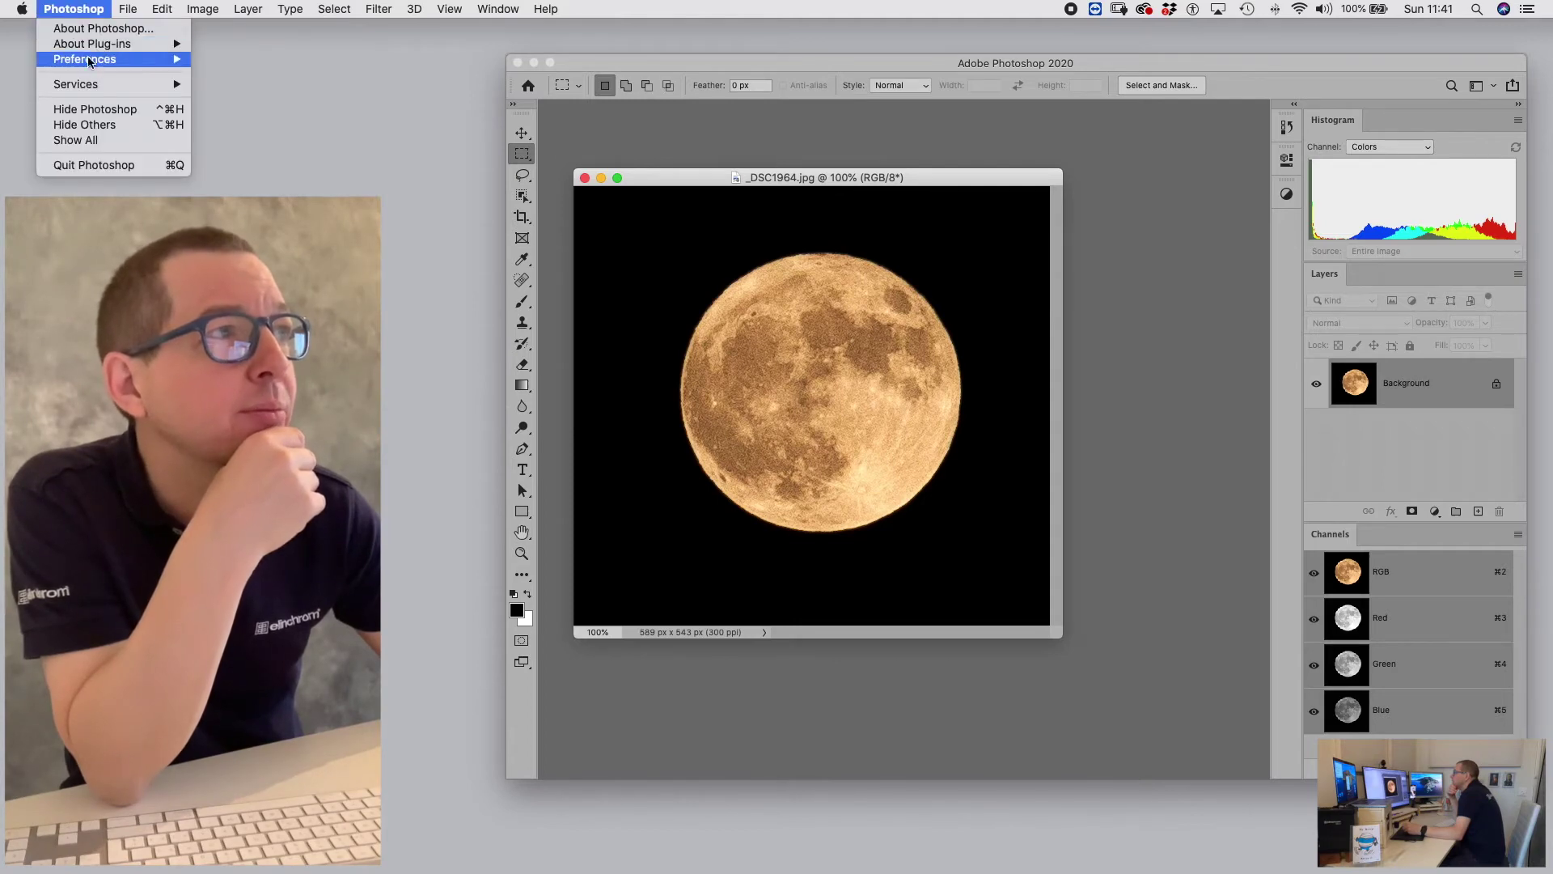
mouse_move(90, 63)
click(225, 60)
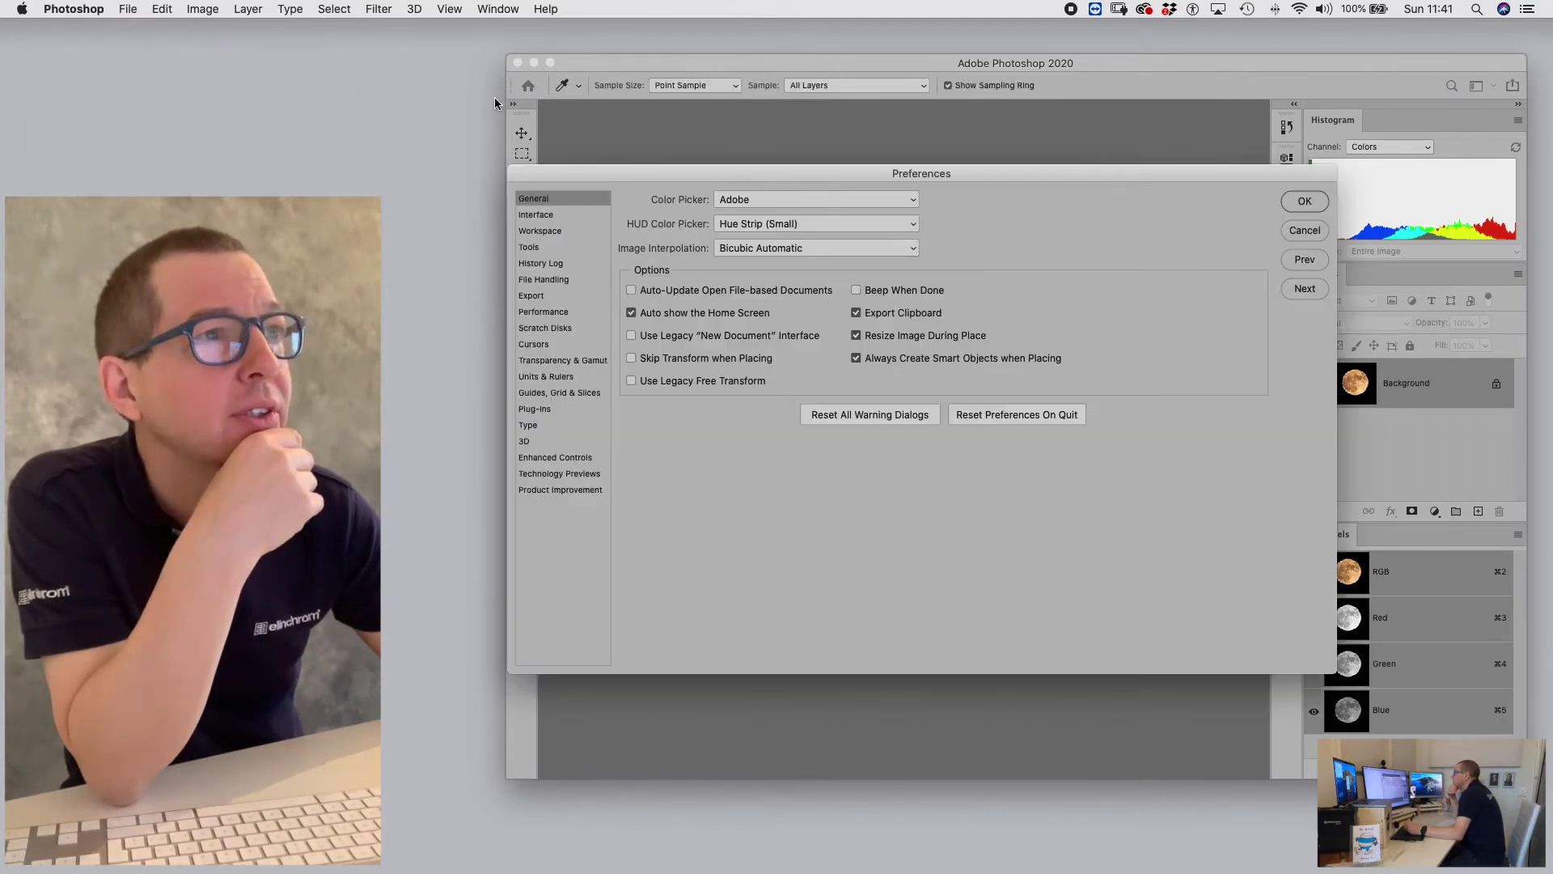
click(534, 215)
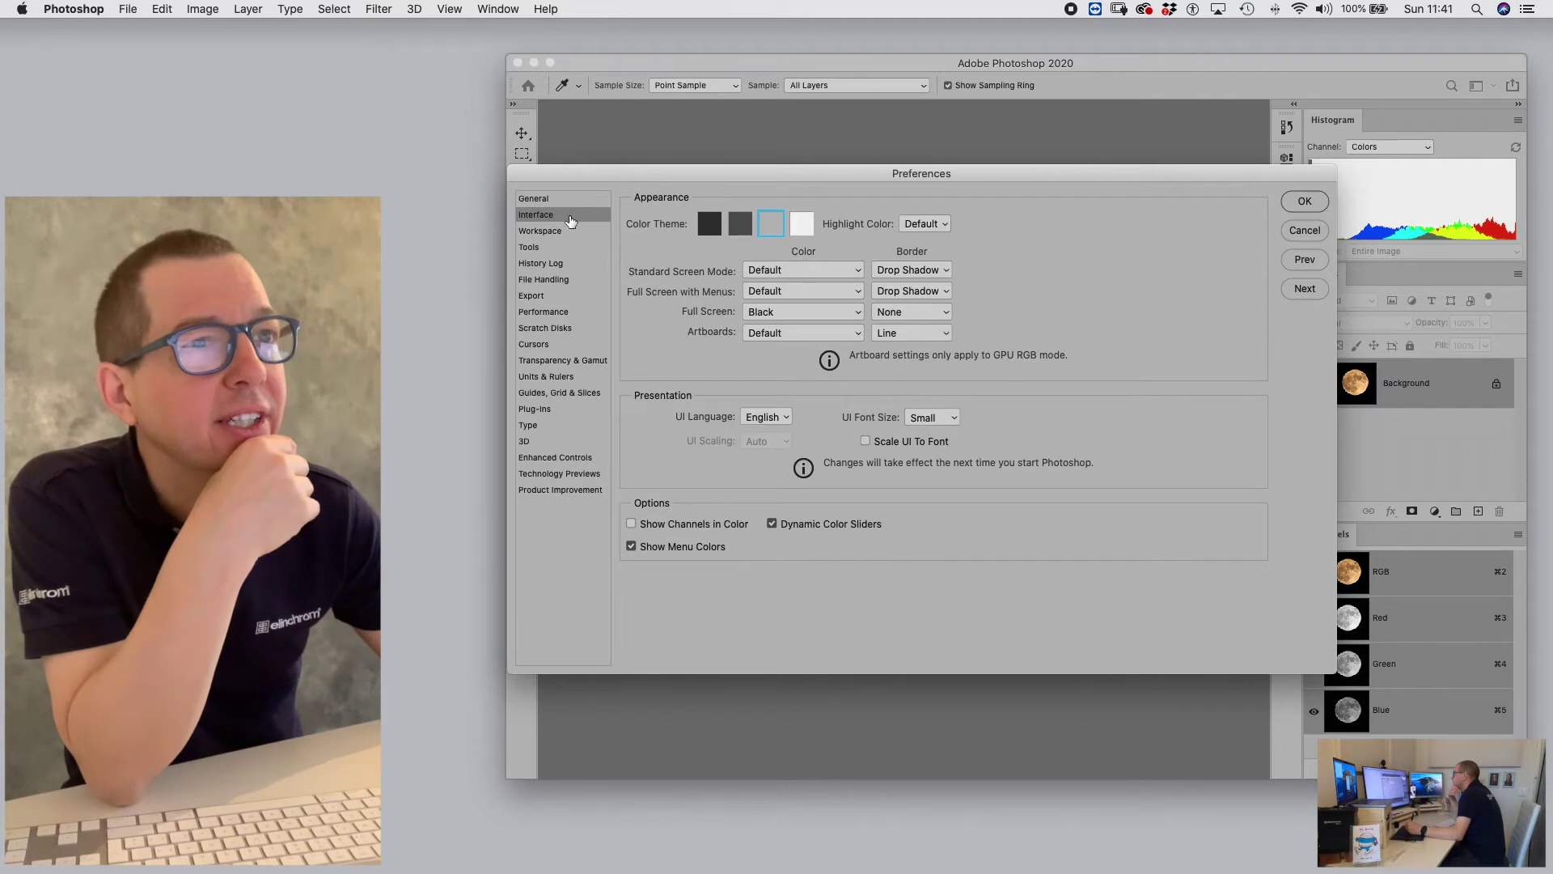
click(905, 271)
click(894, 283)
click(898, 291)
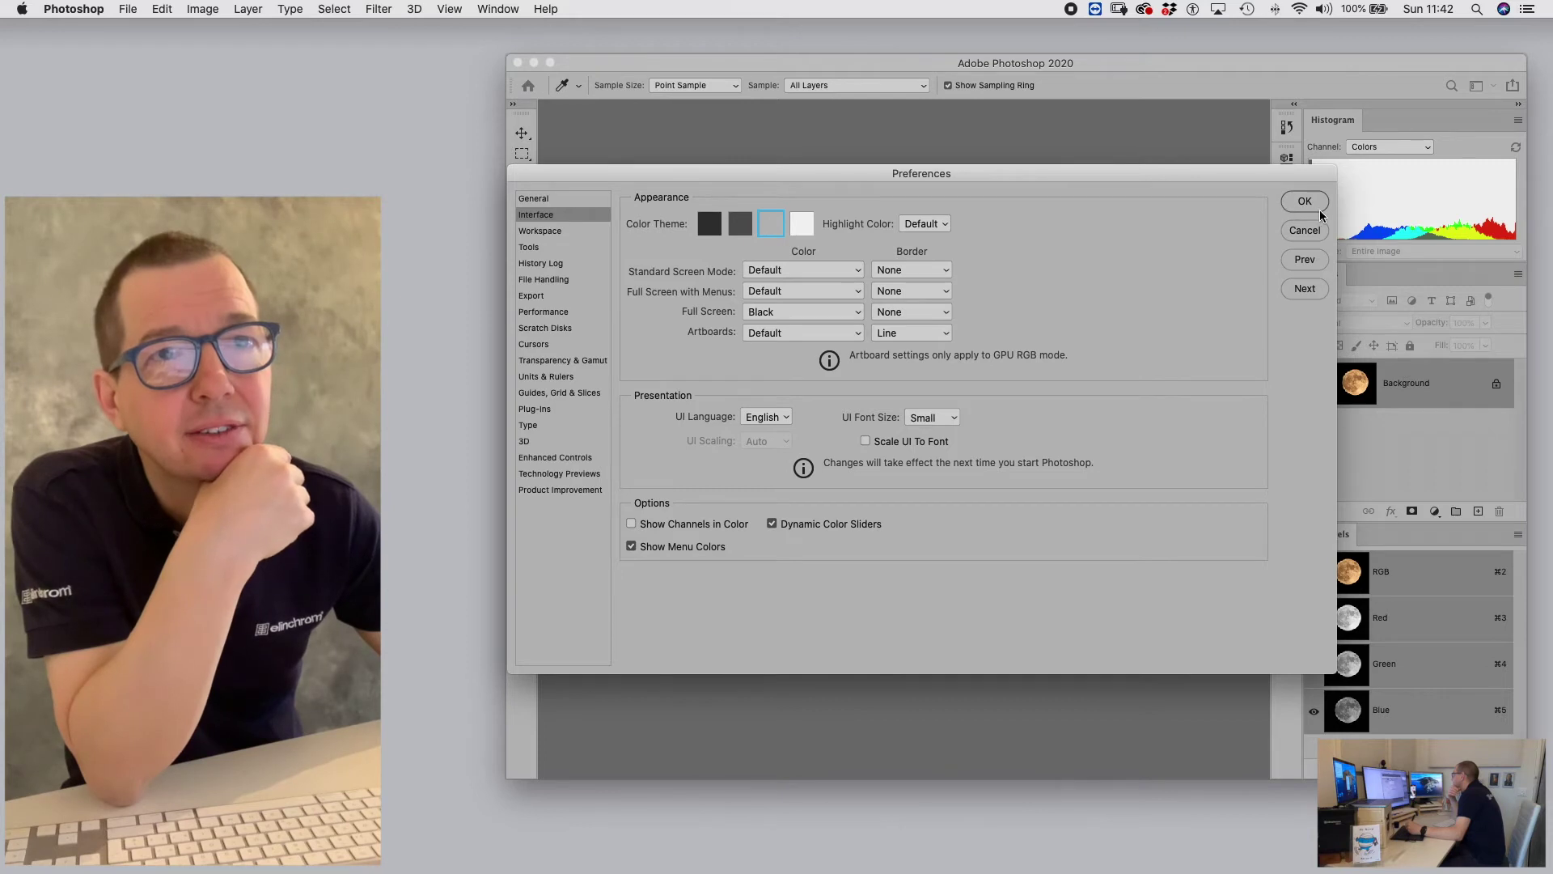
click(1289, 204)
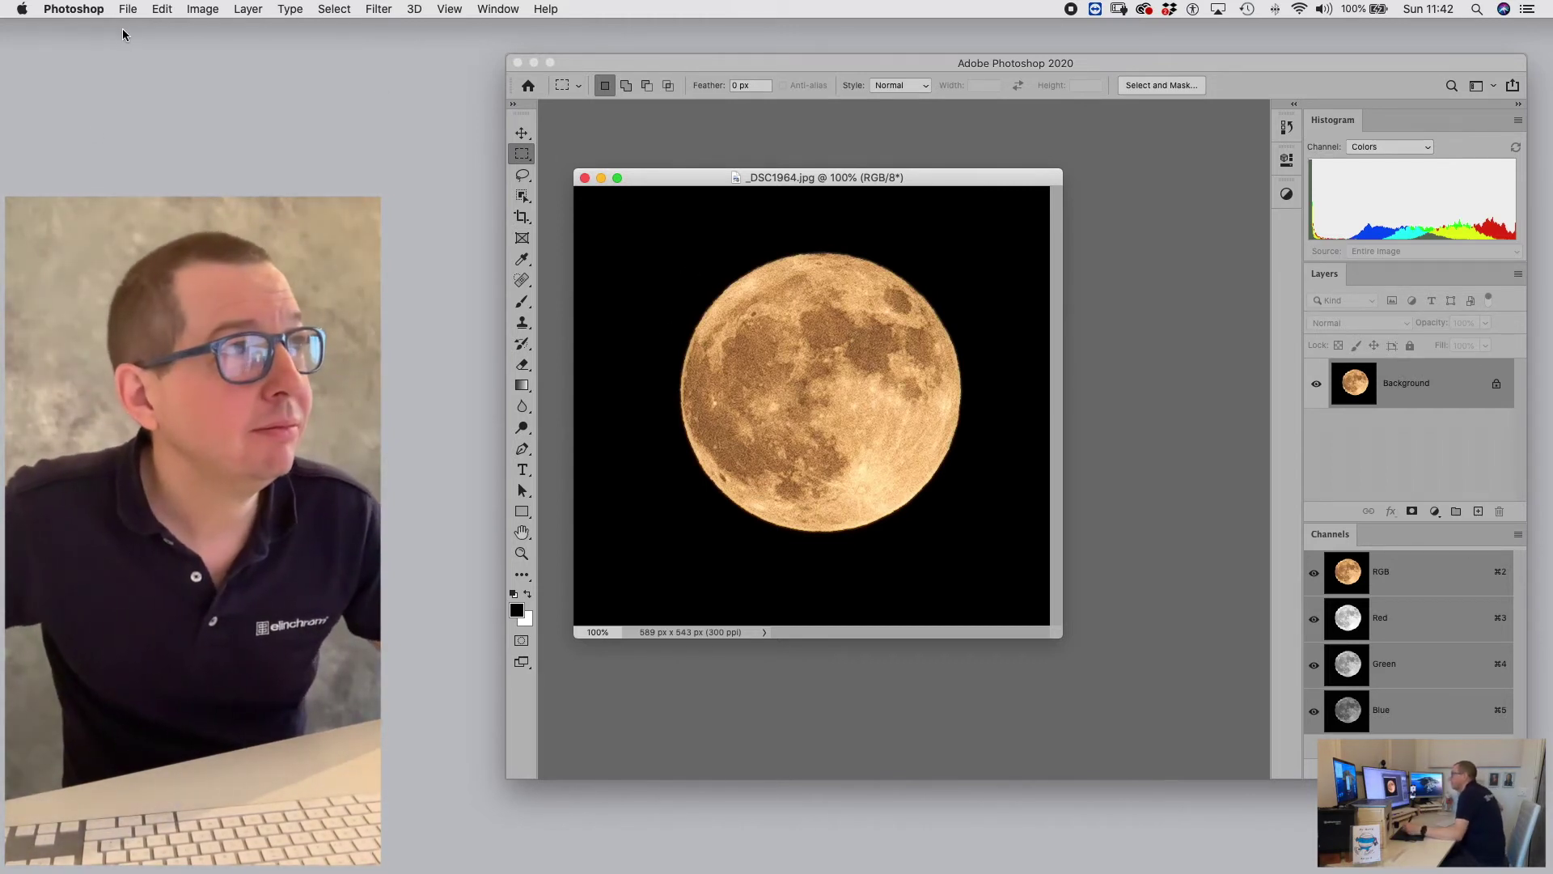
click(161, 10)
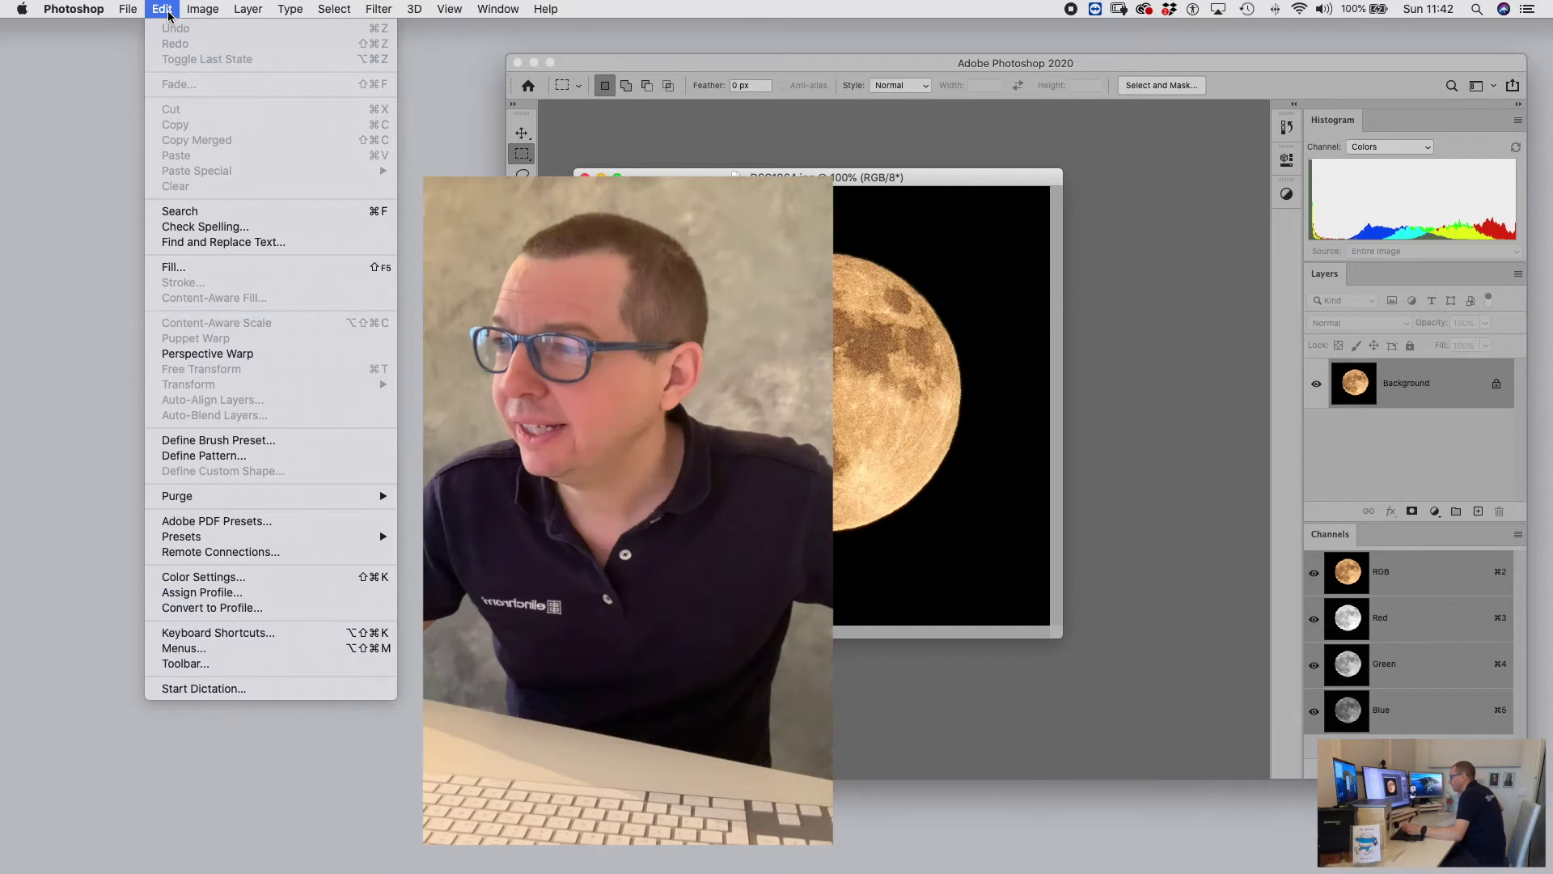
mouse_move(194, 11)
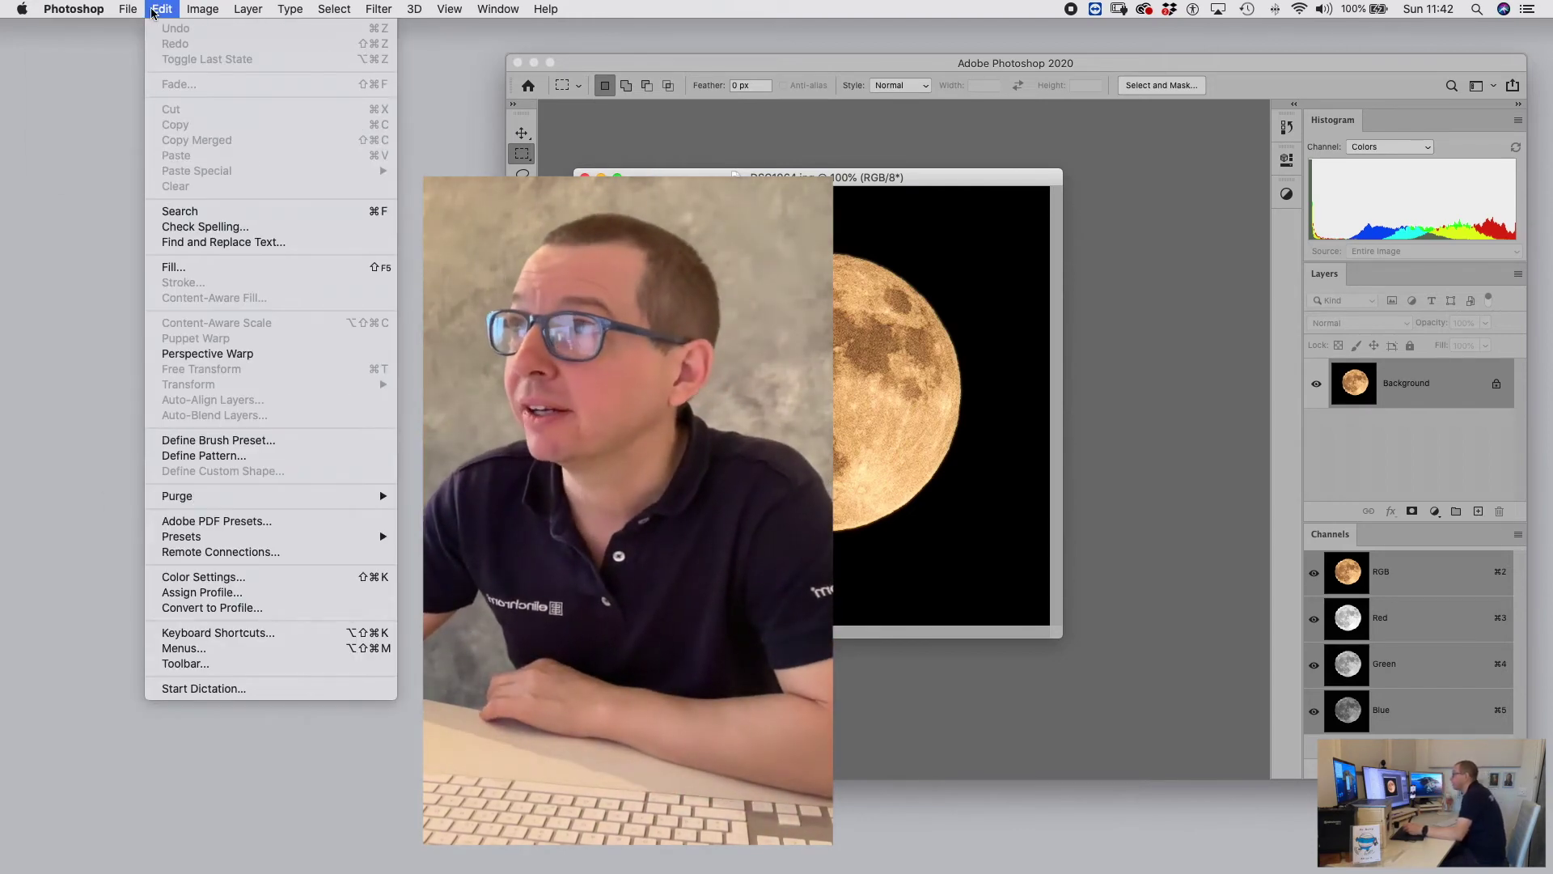
click(132, 88)
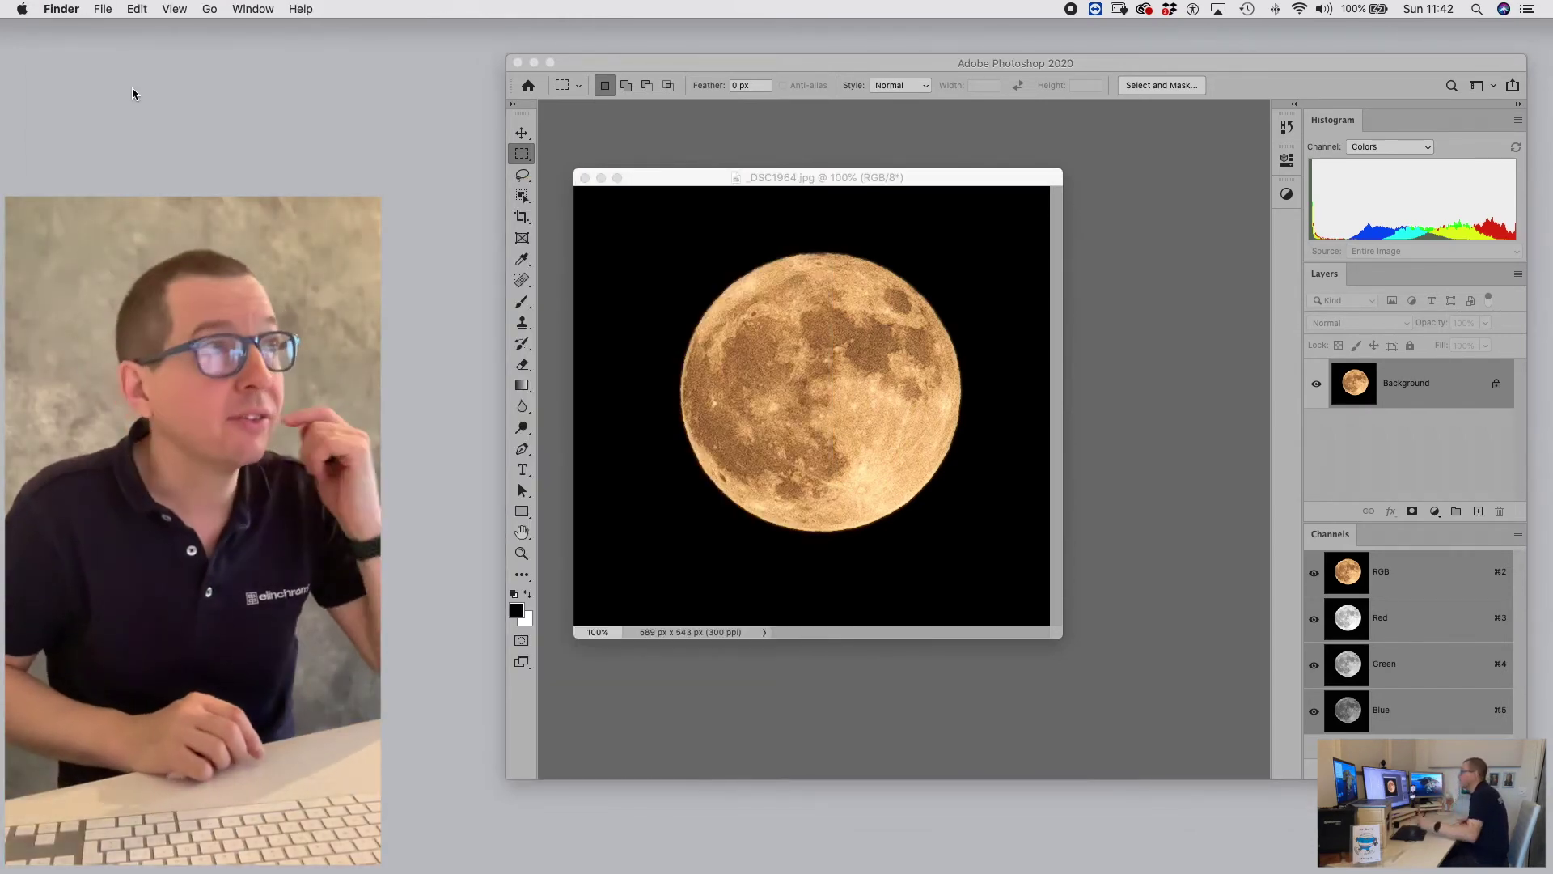
- Return to Photoshop and open the Keyboard Shortcuts and Menus settings
click(723, 63)
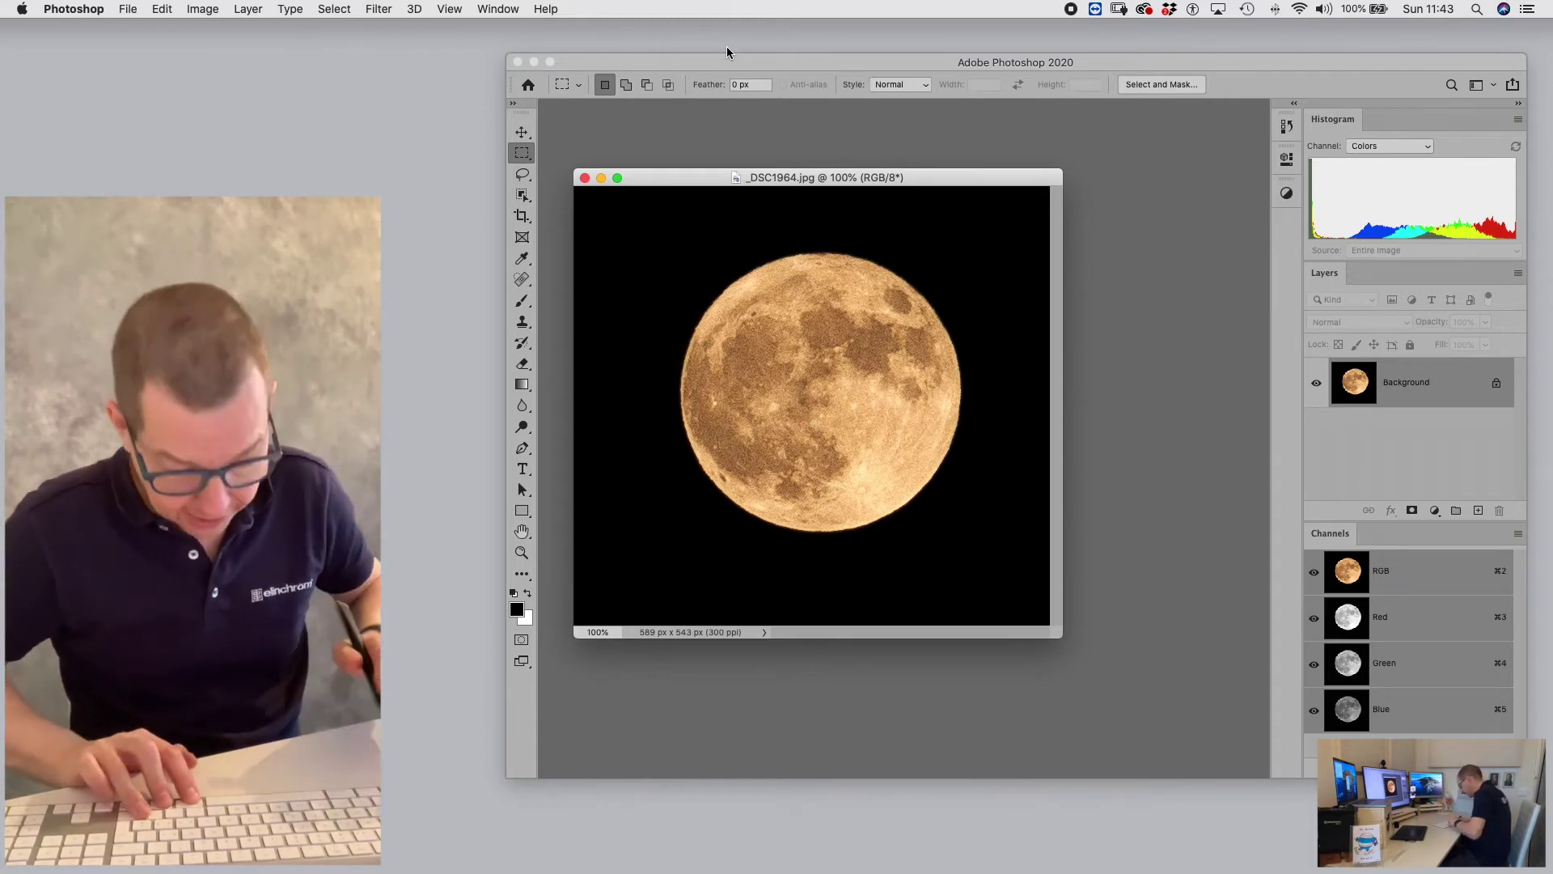
key(super+m)
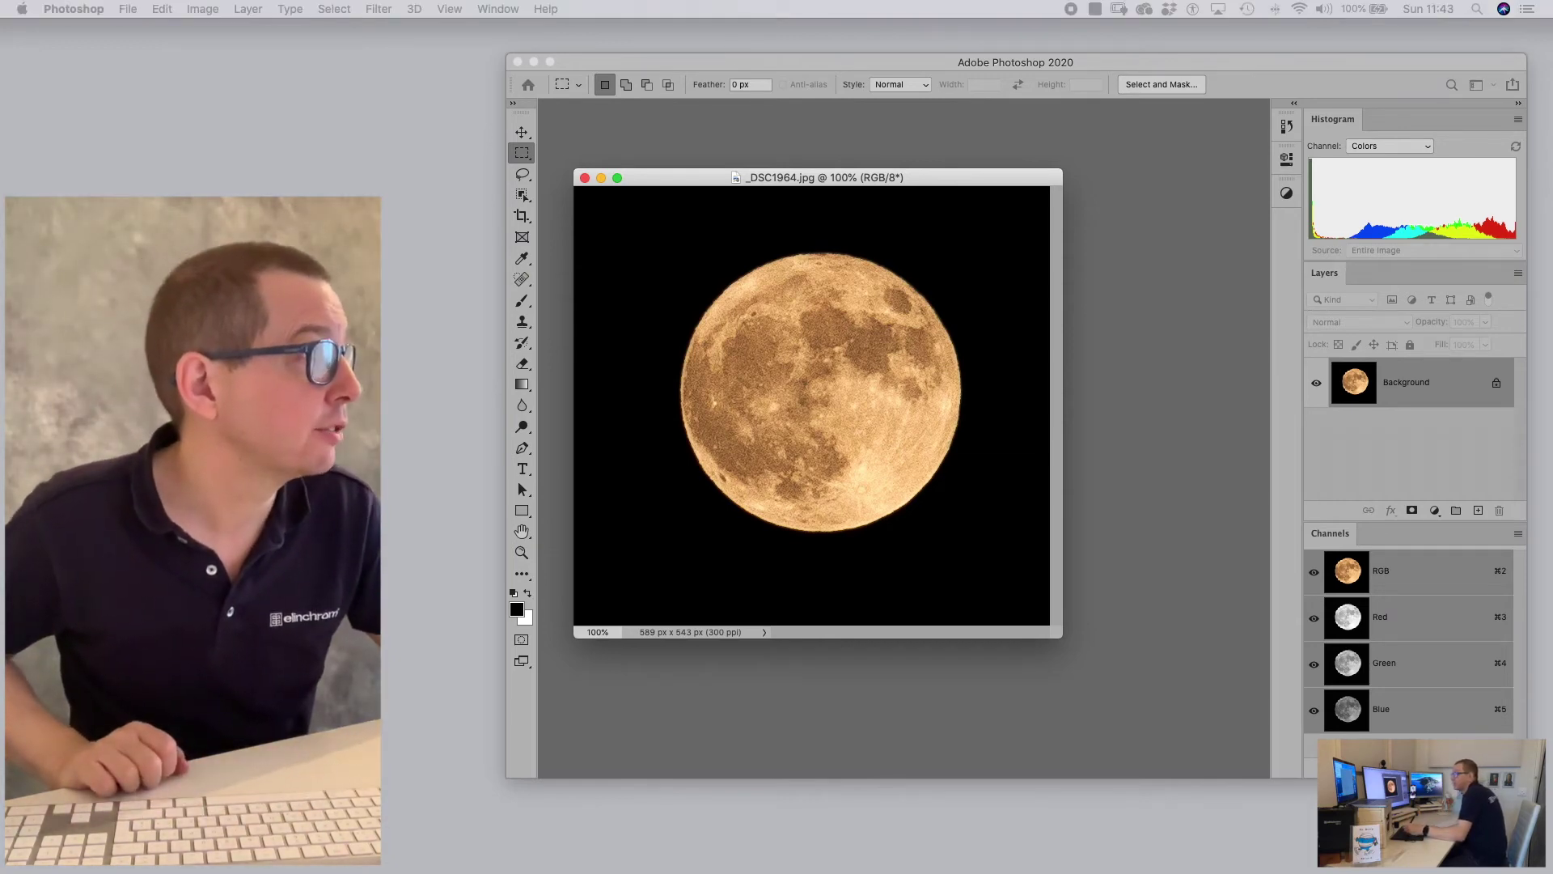
drag(0, 113, 949, 131)
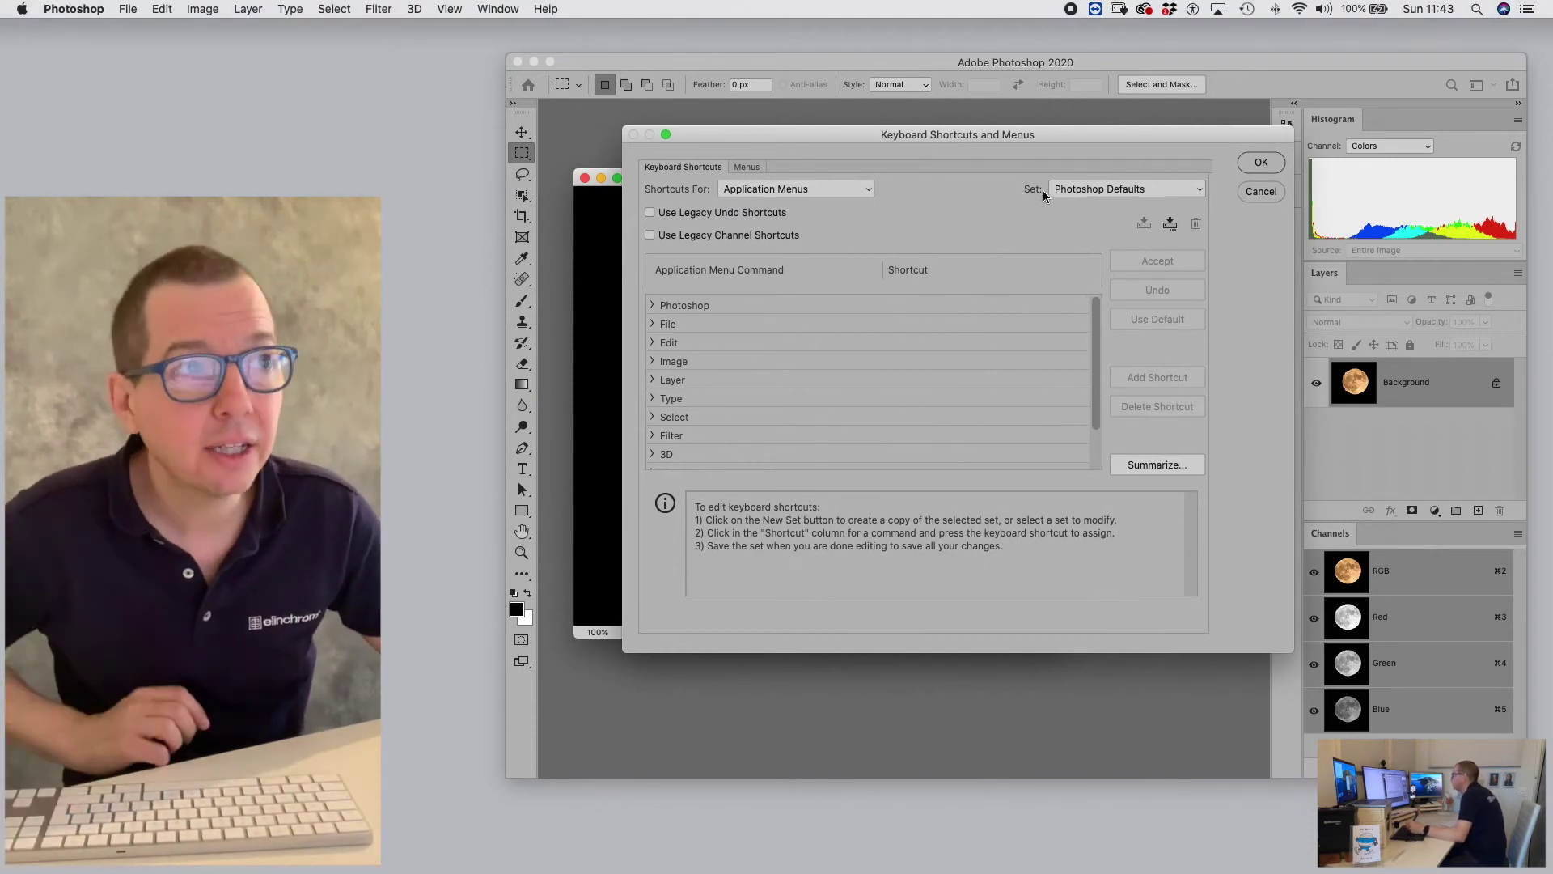
- Assign the shortcut Control+Opt+⌘+D to the Image menu's Duplicate command and accept it
click(652, 361)
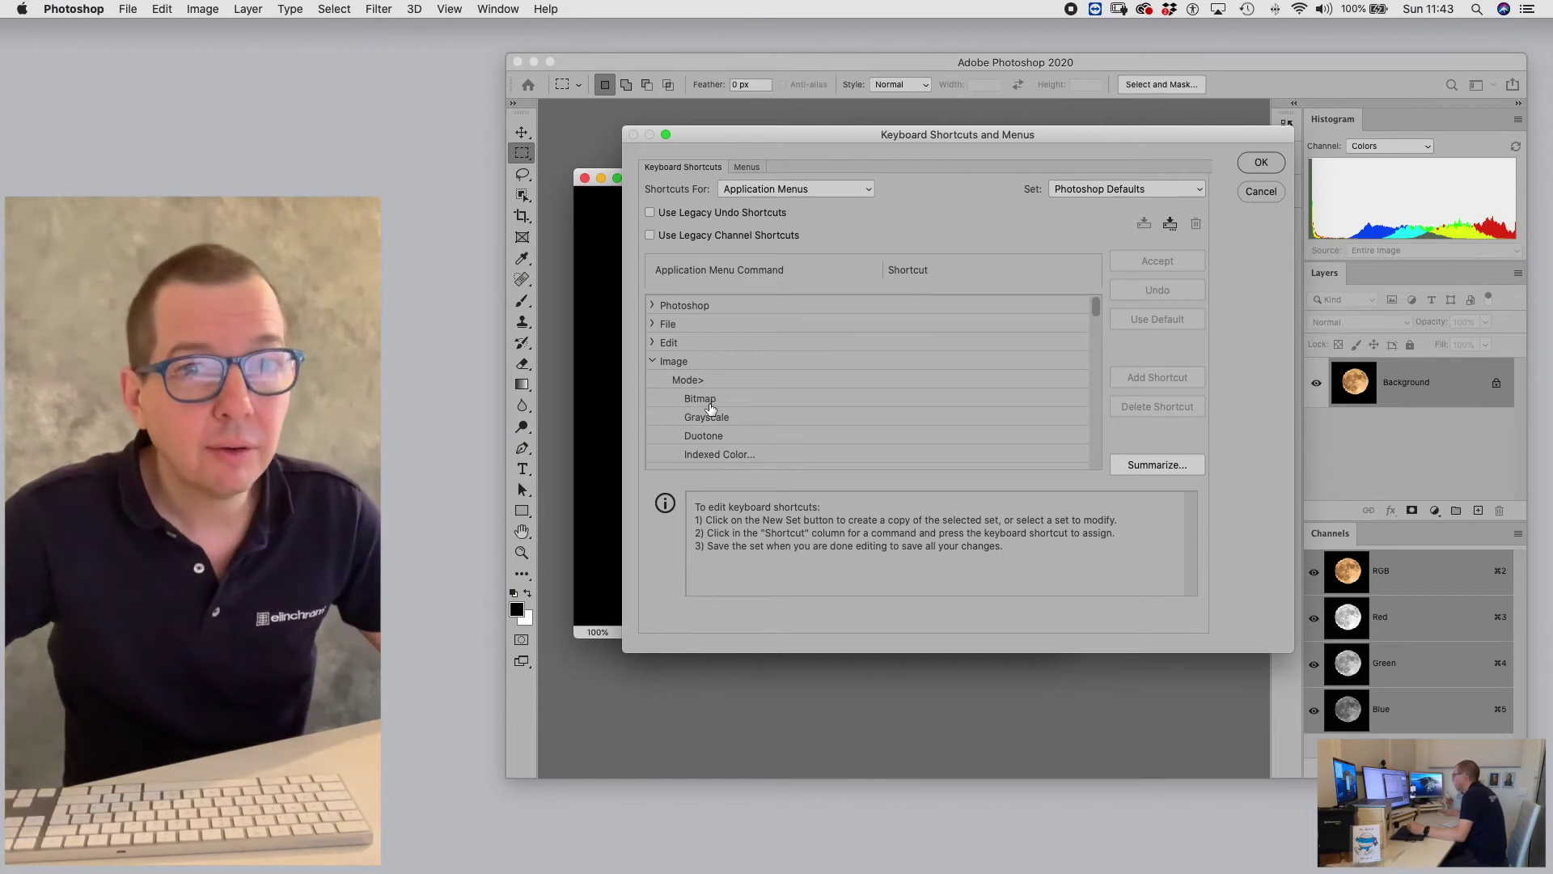
scroll(712, 414, down, 15)
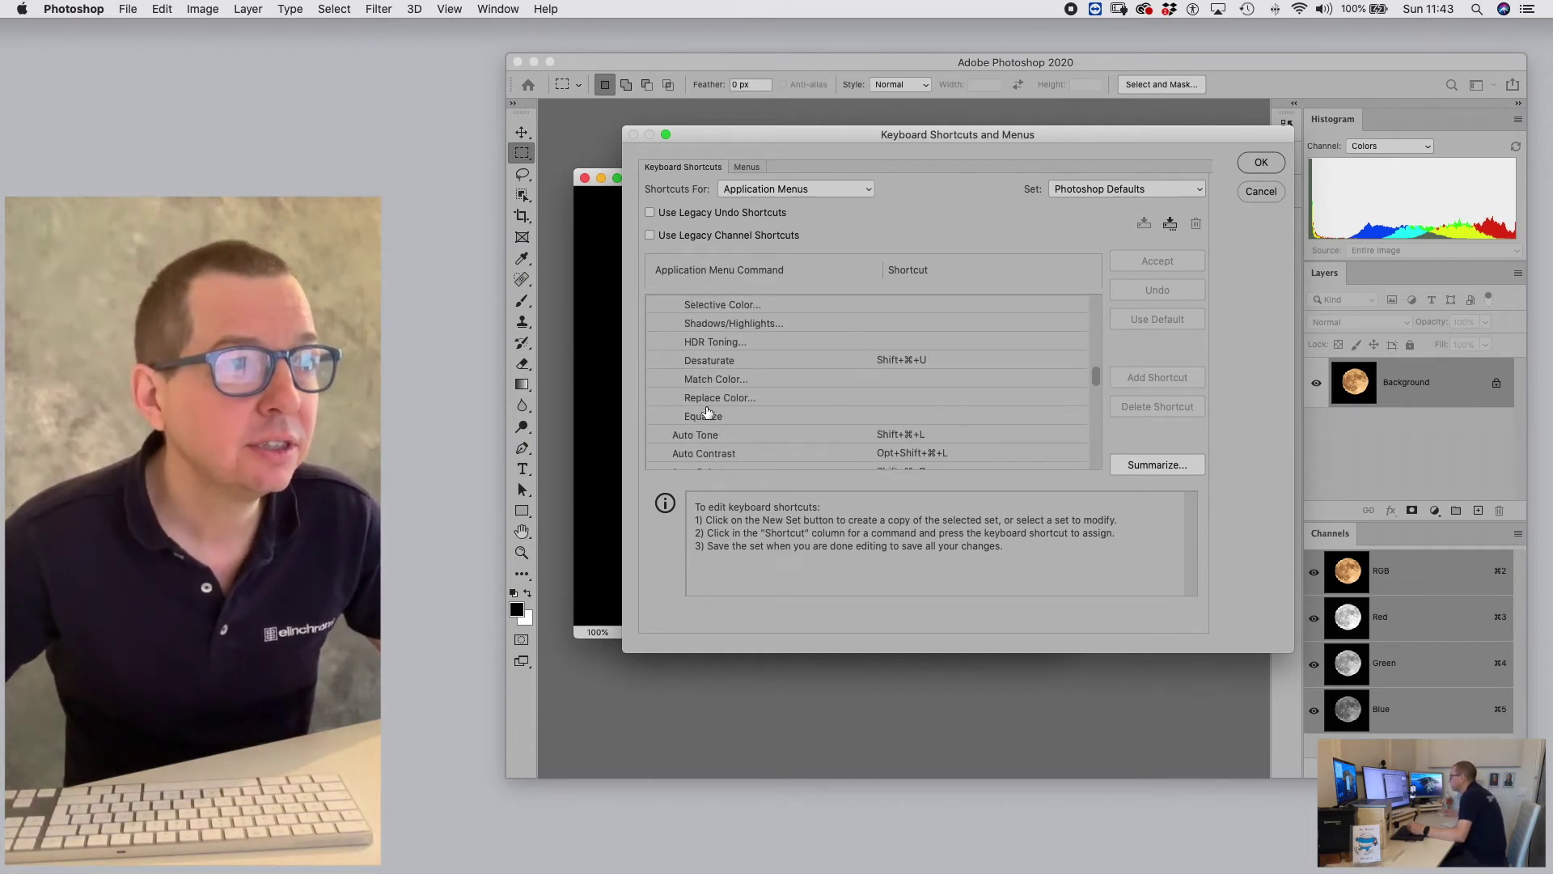
scroll(706, 410, down, 5)
scroll(707, 409, up, 8)
scroll(706, 408, up, 2)
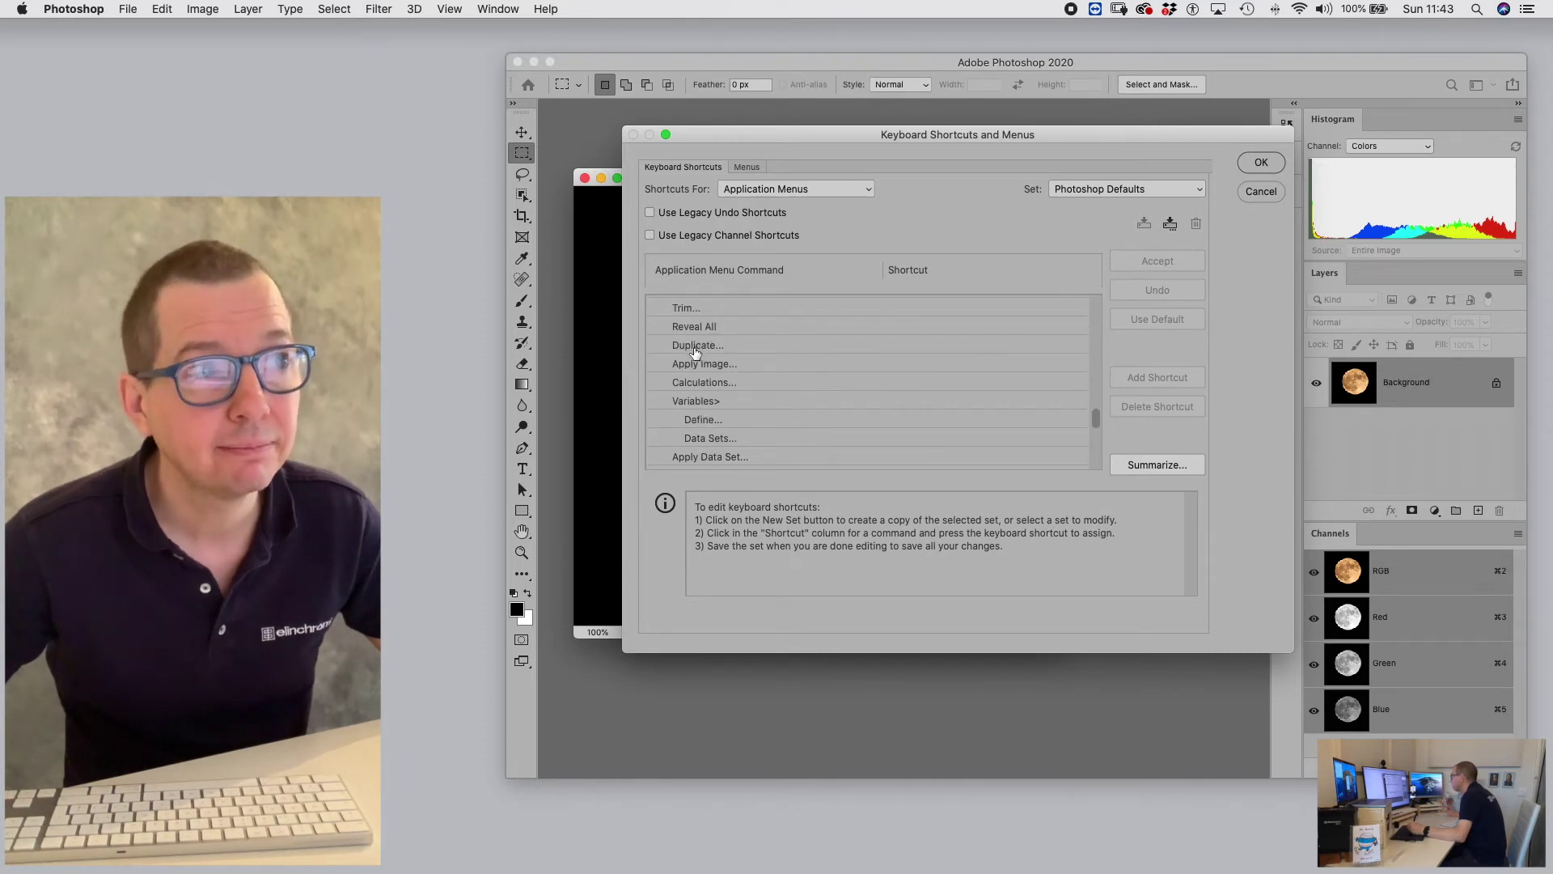
click(695, 348)
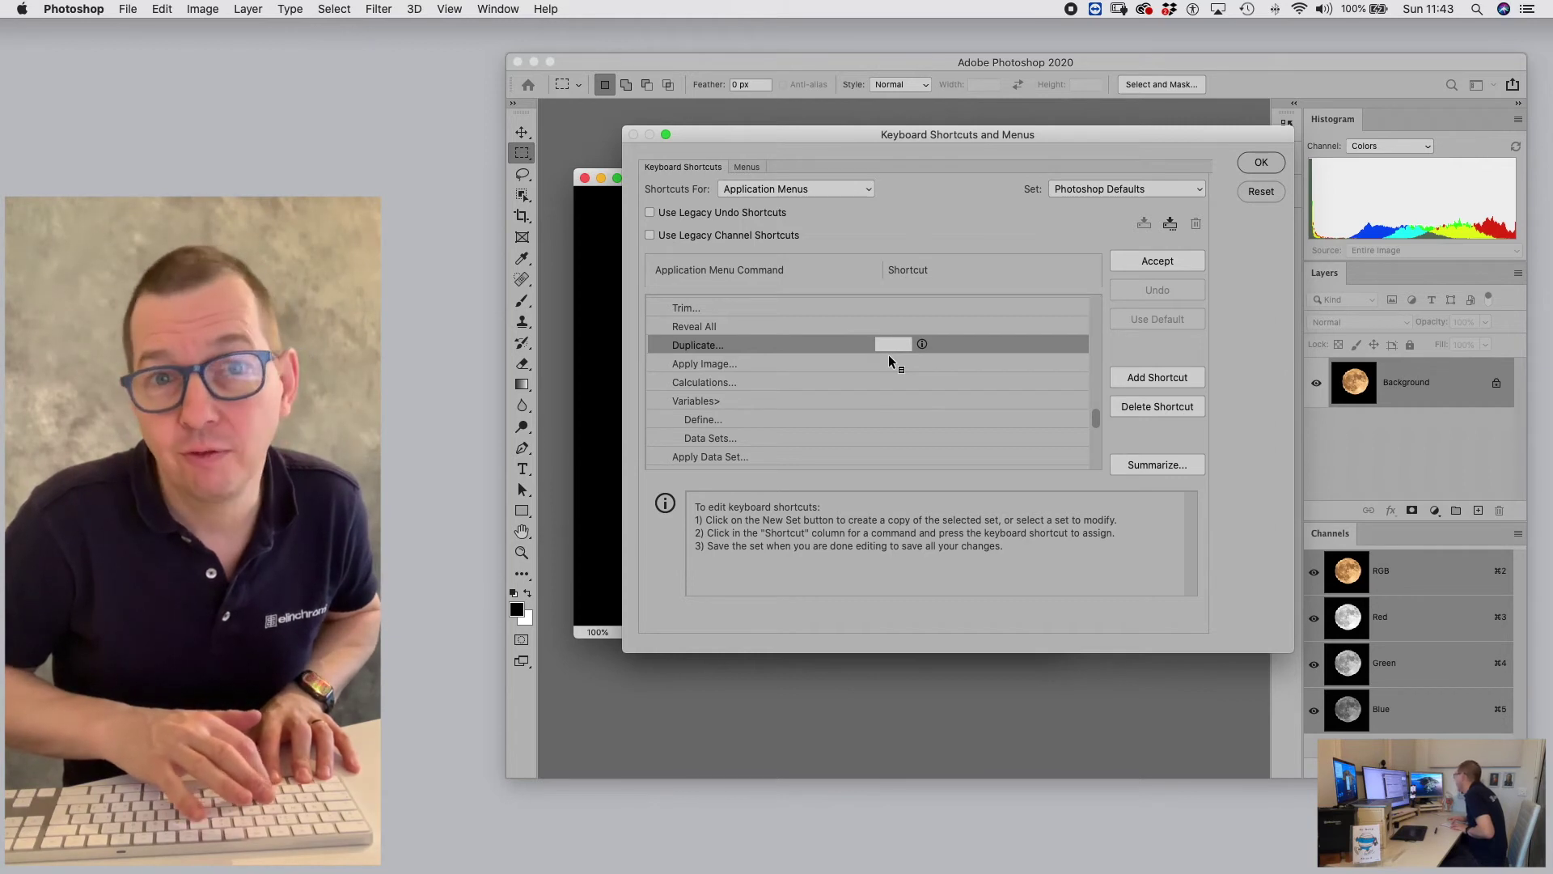
key(ctrl+alt+super+d)
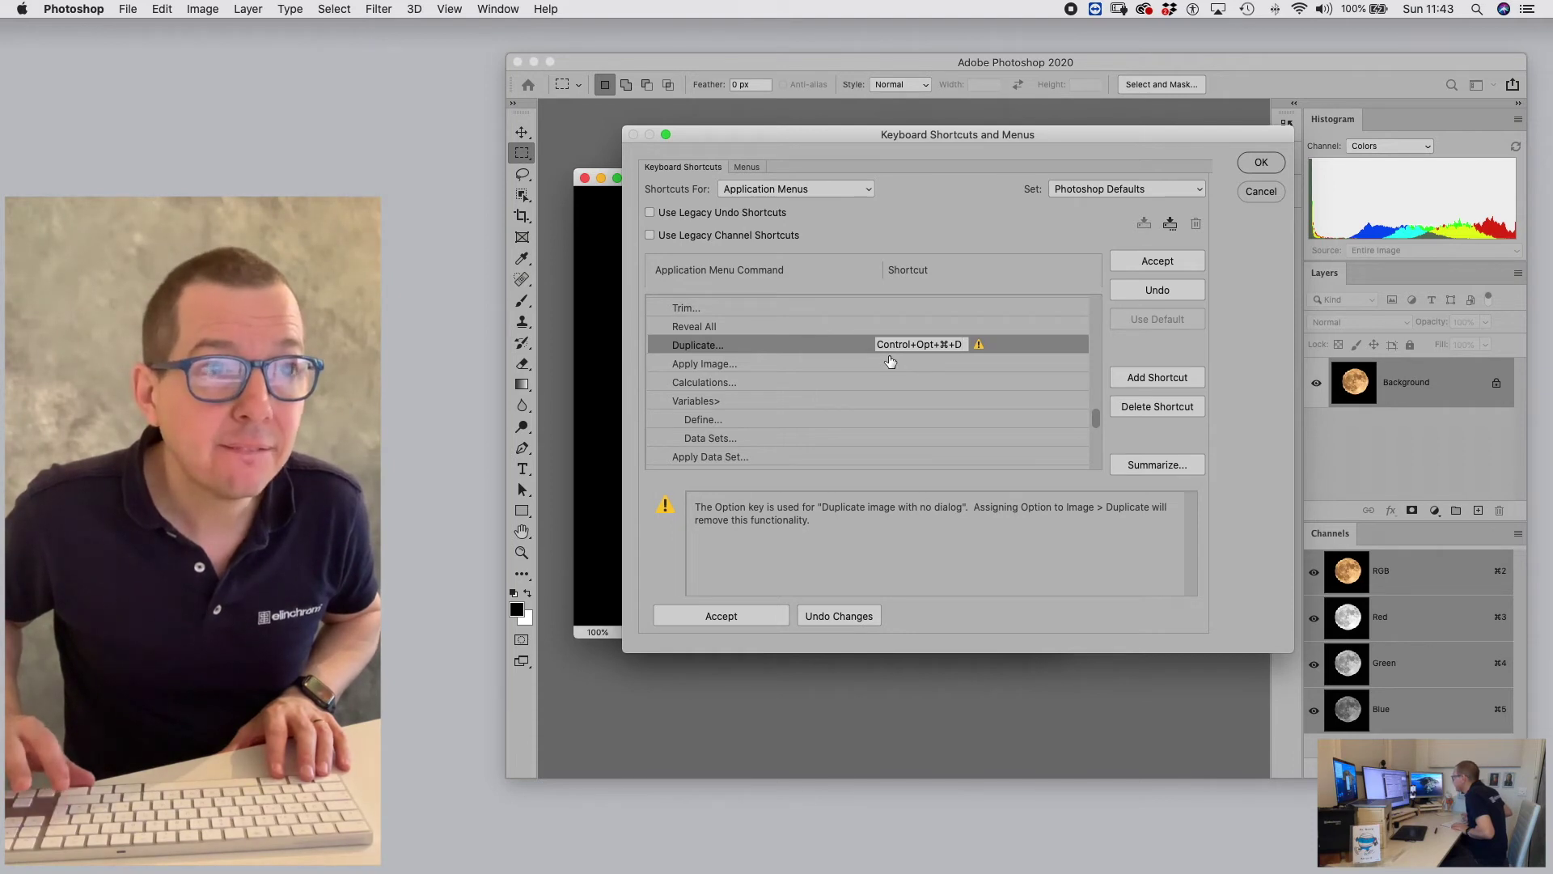
key(Return)
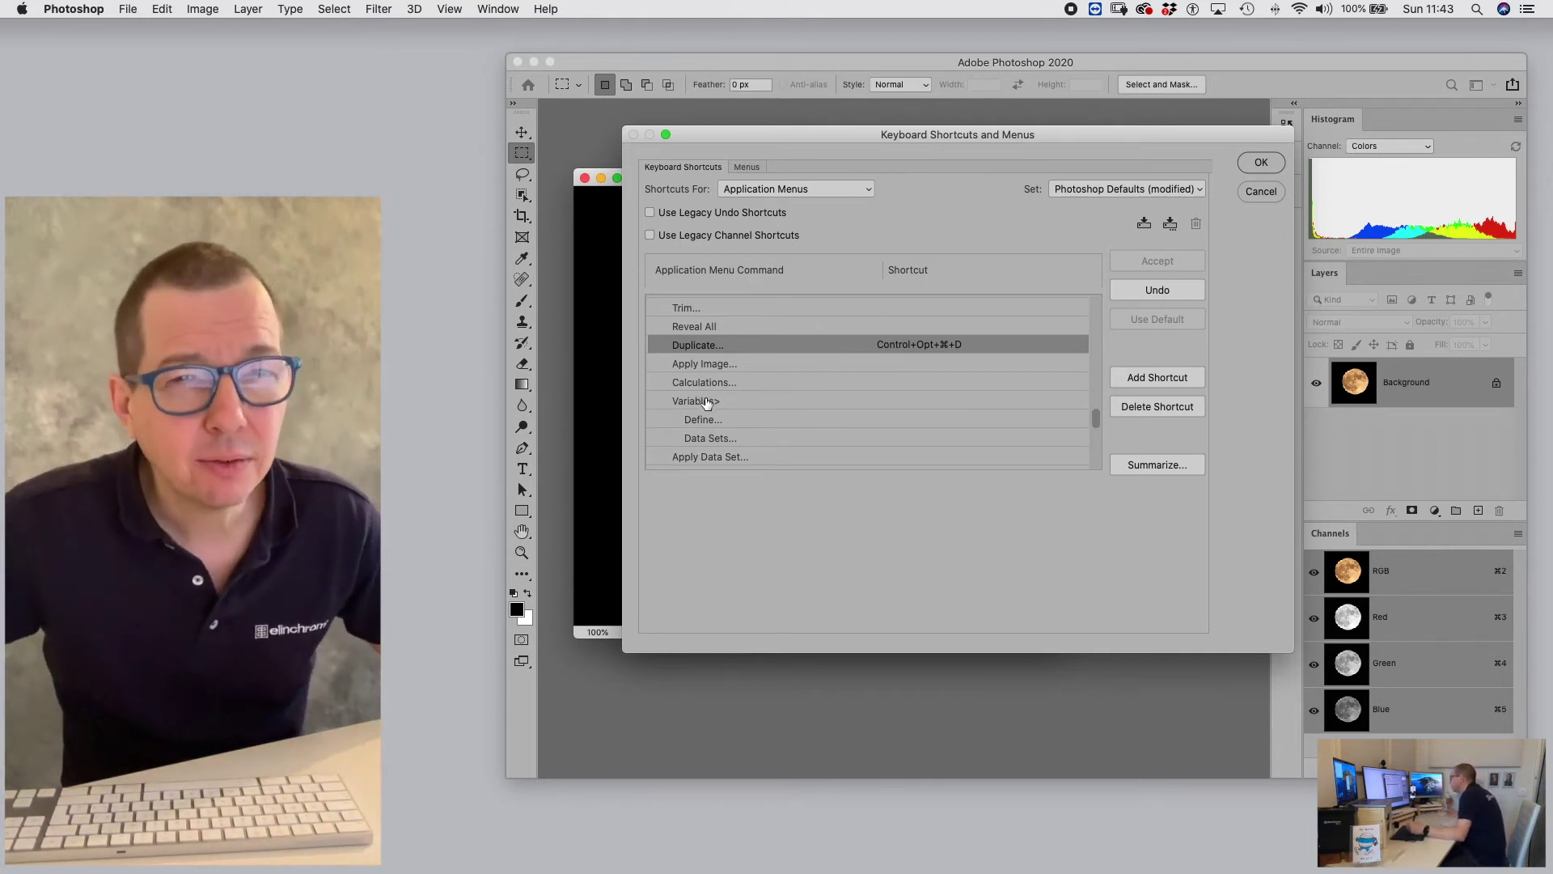
- Assign the shortcut Control+Opt+⌘+V to Tile All Vertically in the Window menu's Arrange commands and accept it
scroll(696, 419, down, 6)
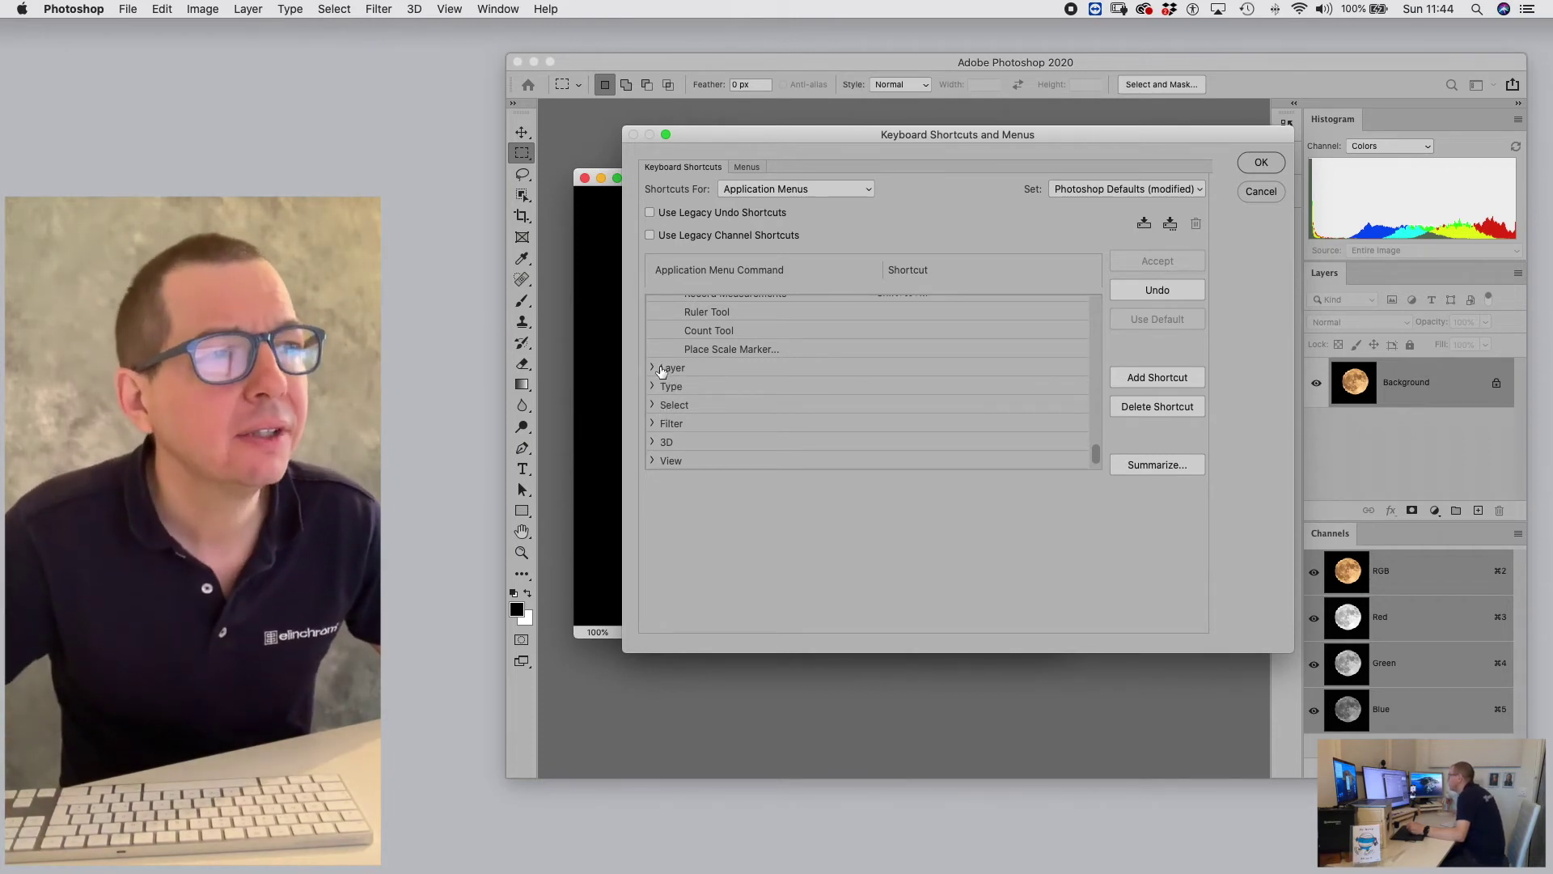
scroll(686, 395, down, 1)
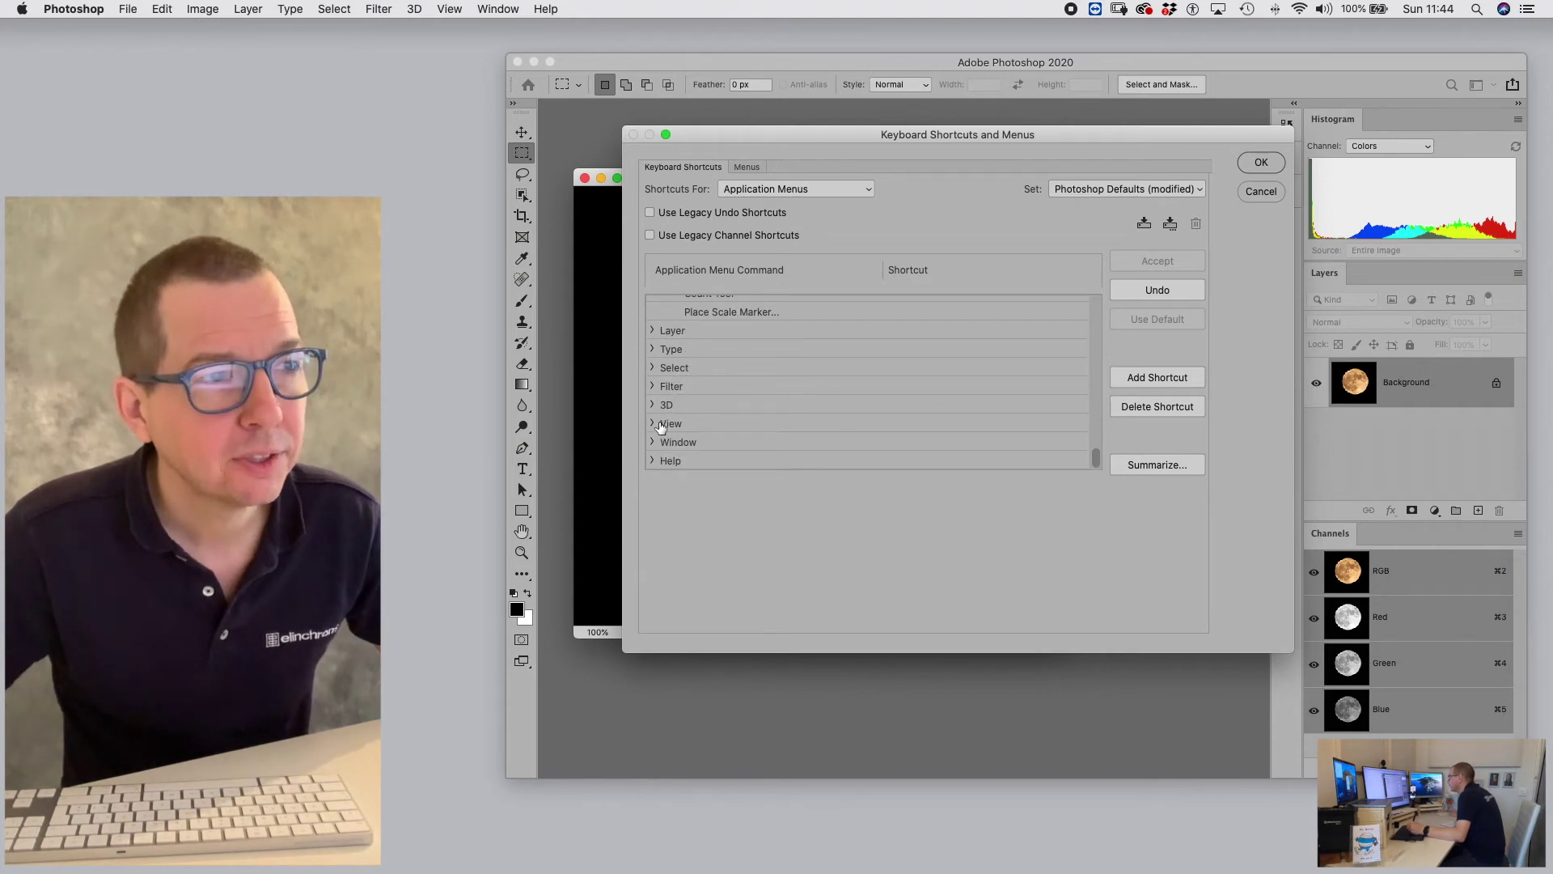
click(653, 424)
scroll(659, 413, down, 3)
scroll(664, 407, up, 2)
click(653, 405)
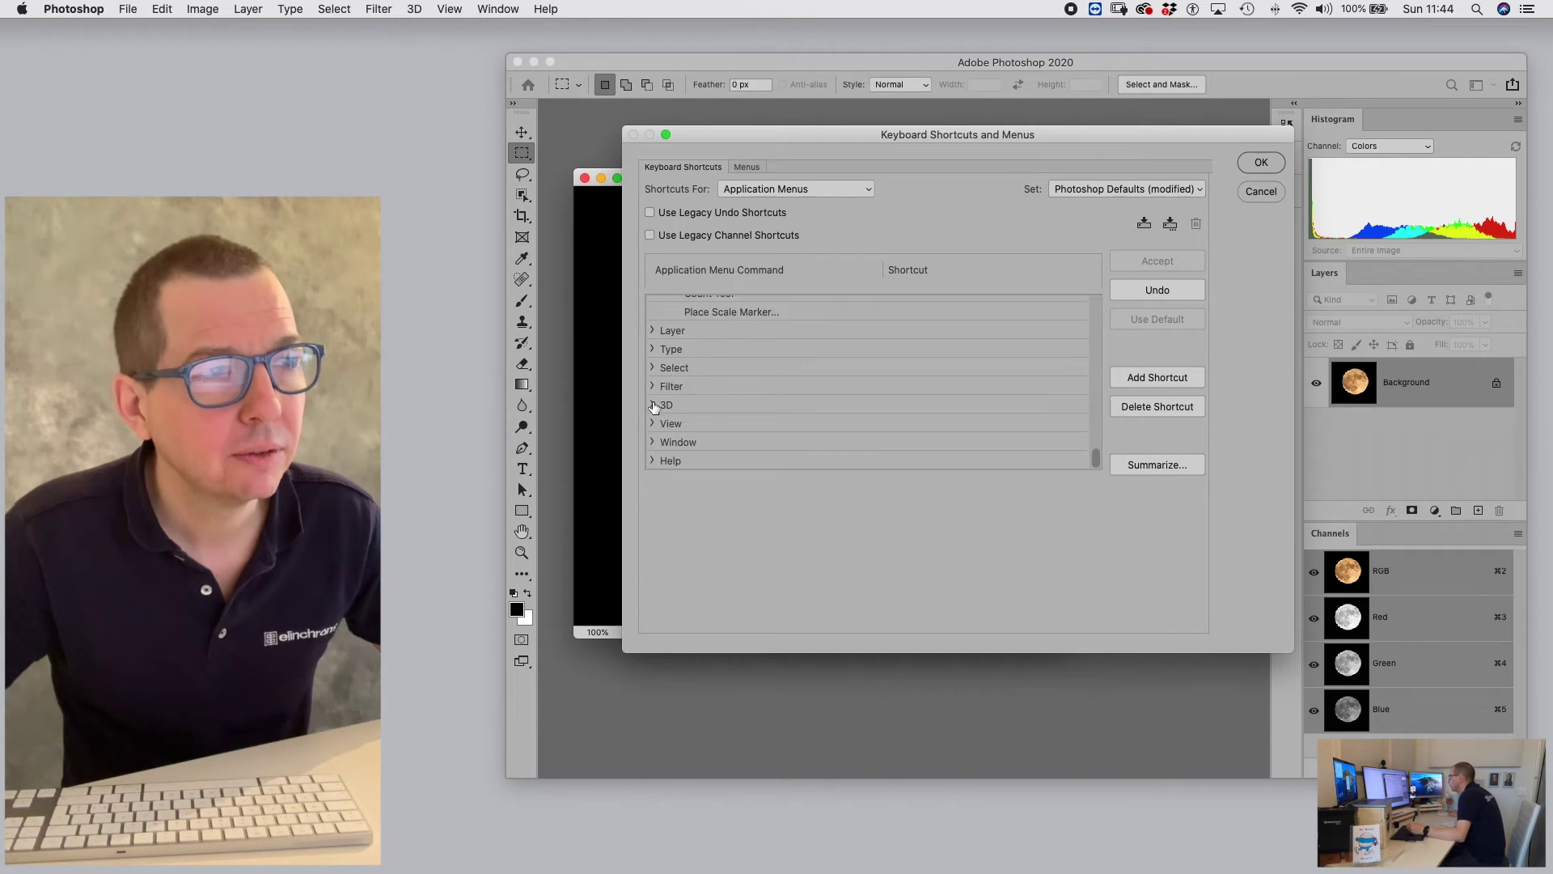
scroll(674, 421, down, 4)
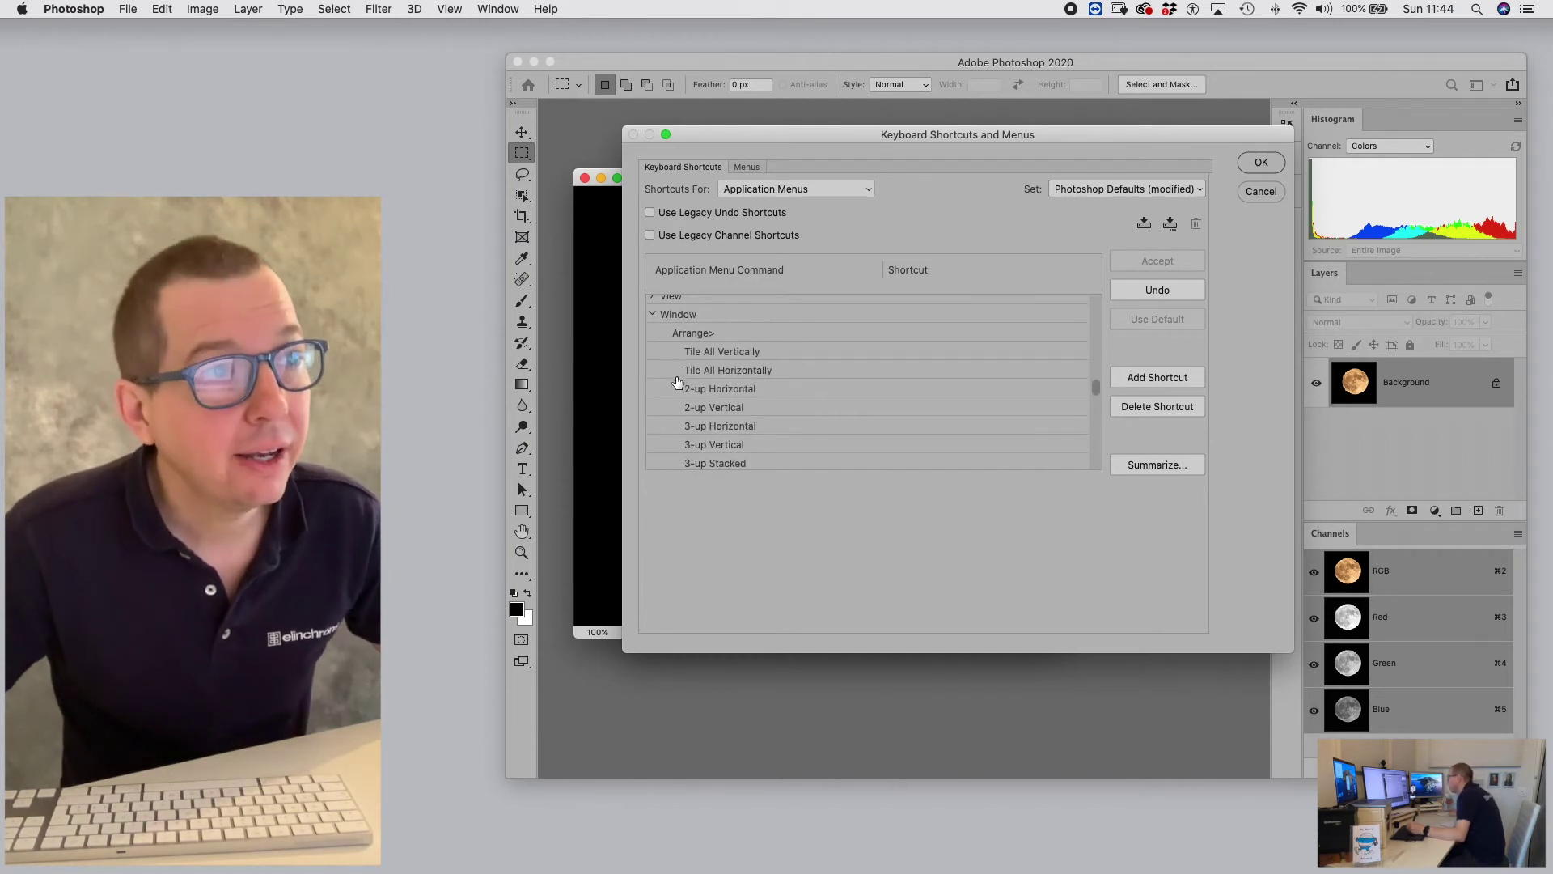
scroll(678, 388, down, 4)
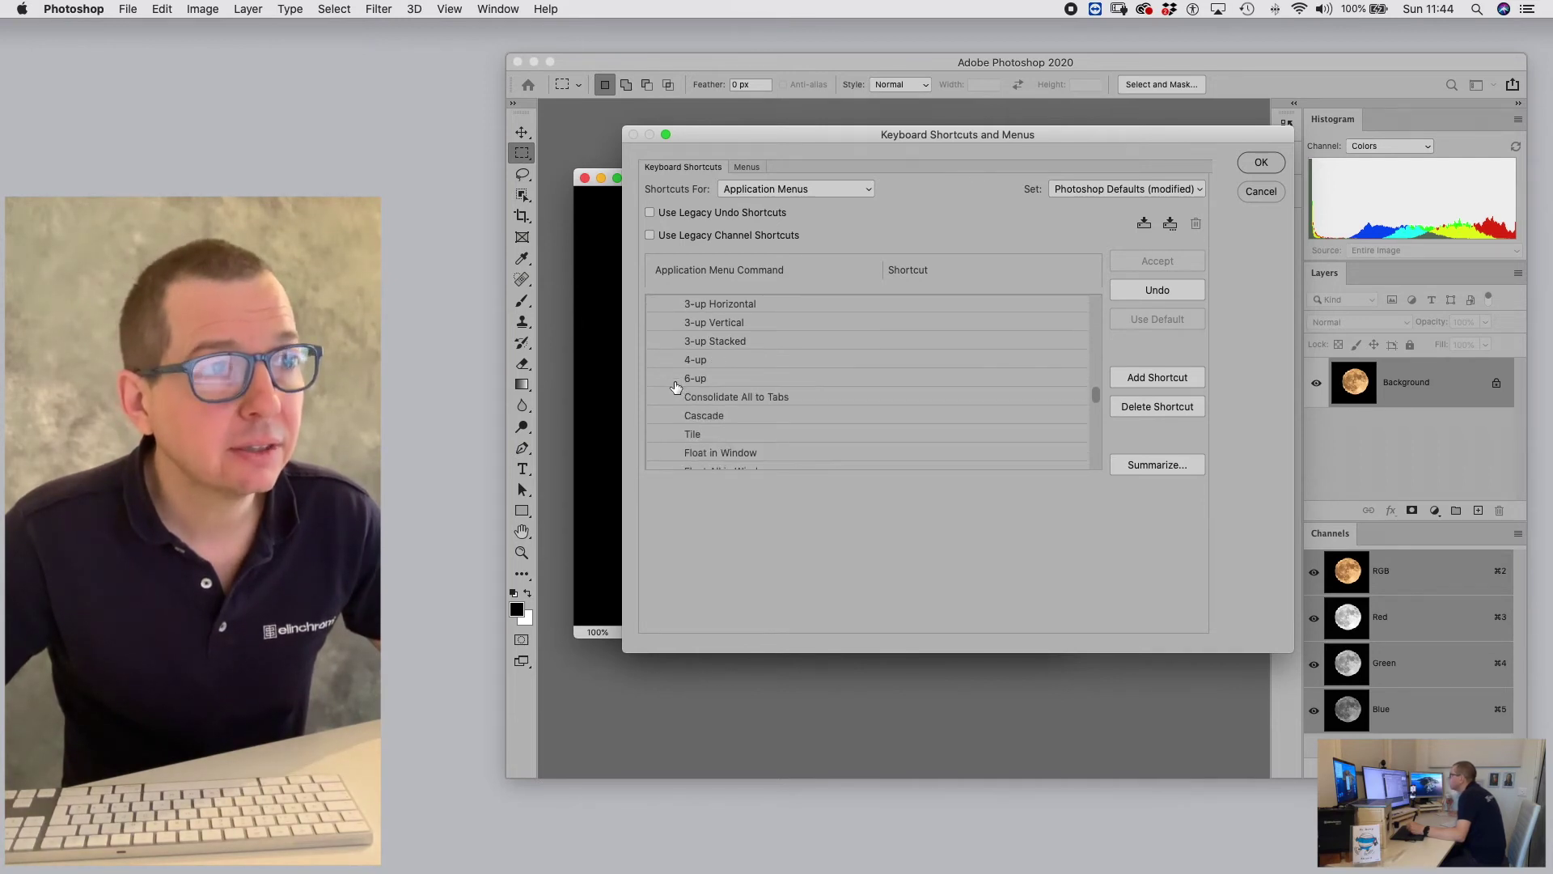
scroll(678, 388, down, 3)
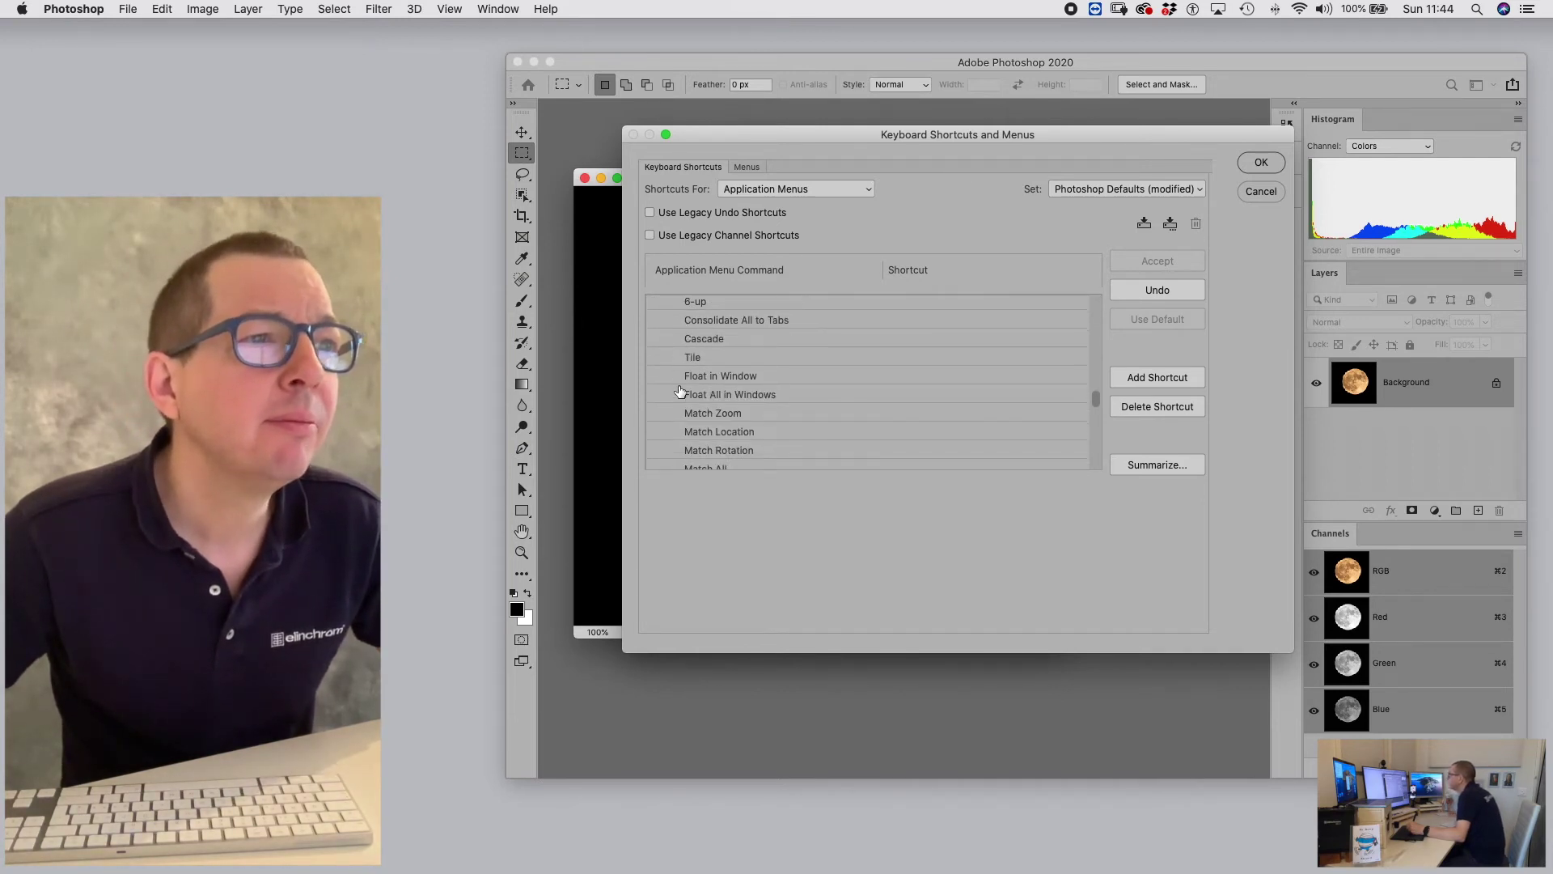
scroll(675, 412, up, 5)
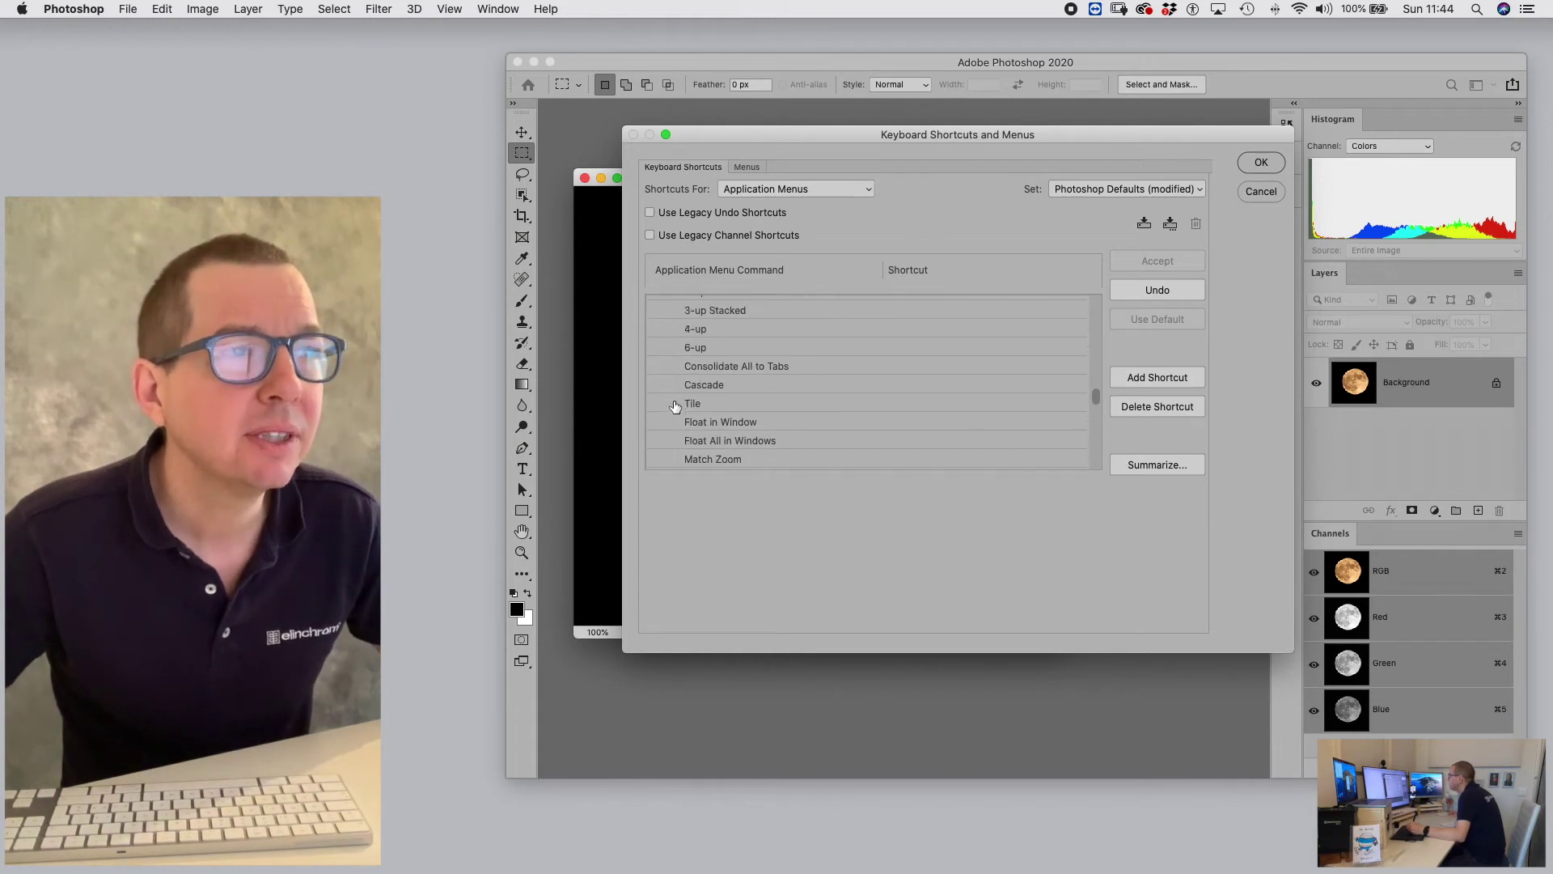
scroll(678, 386, up, 1)
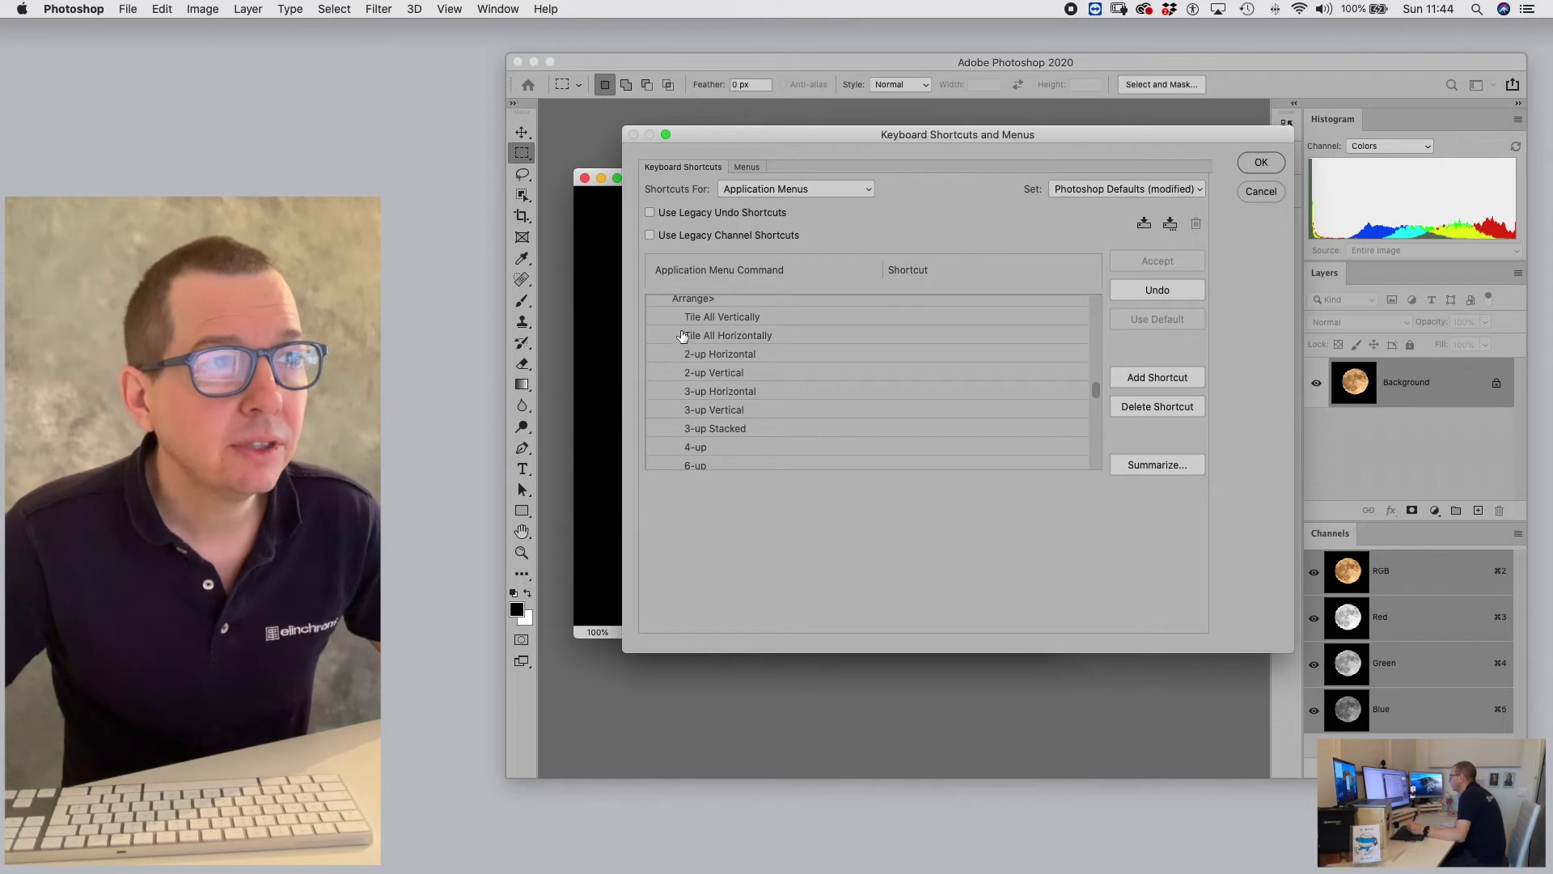
click(708, 321)
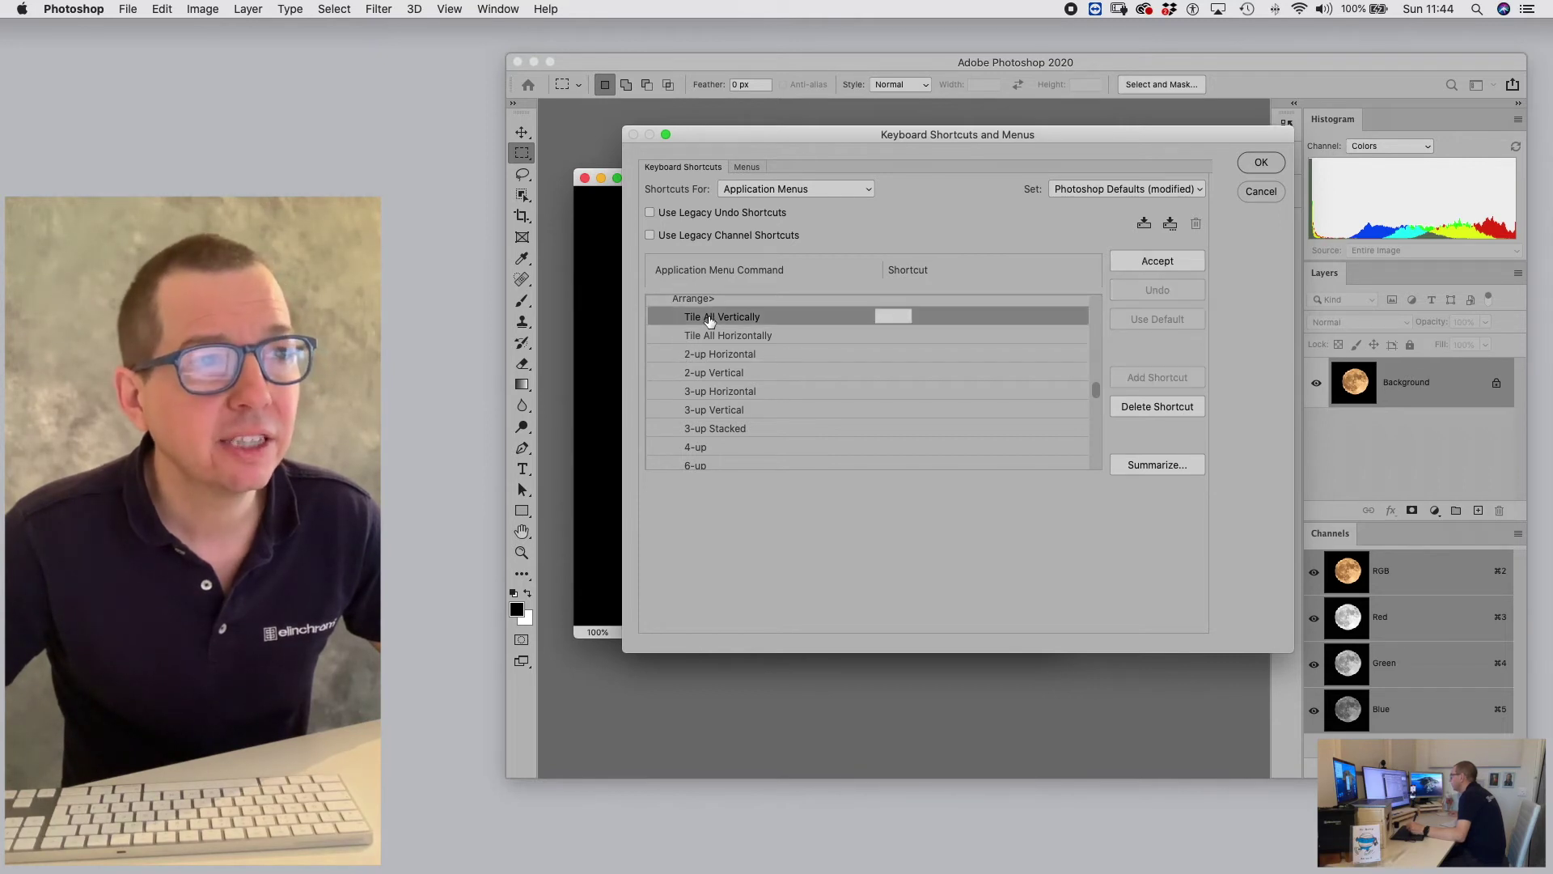
click(888, 315)
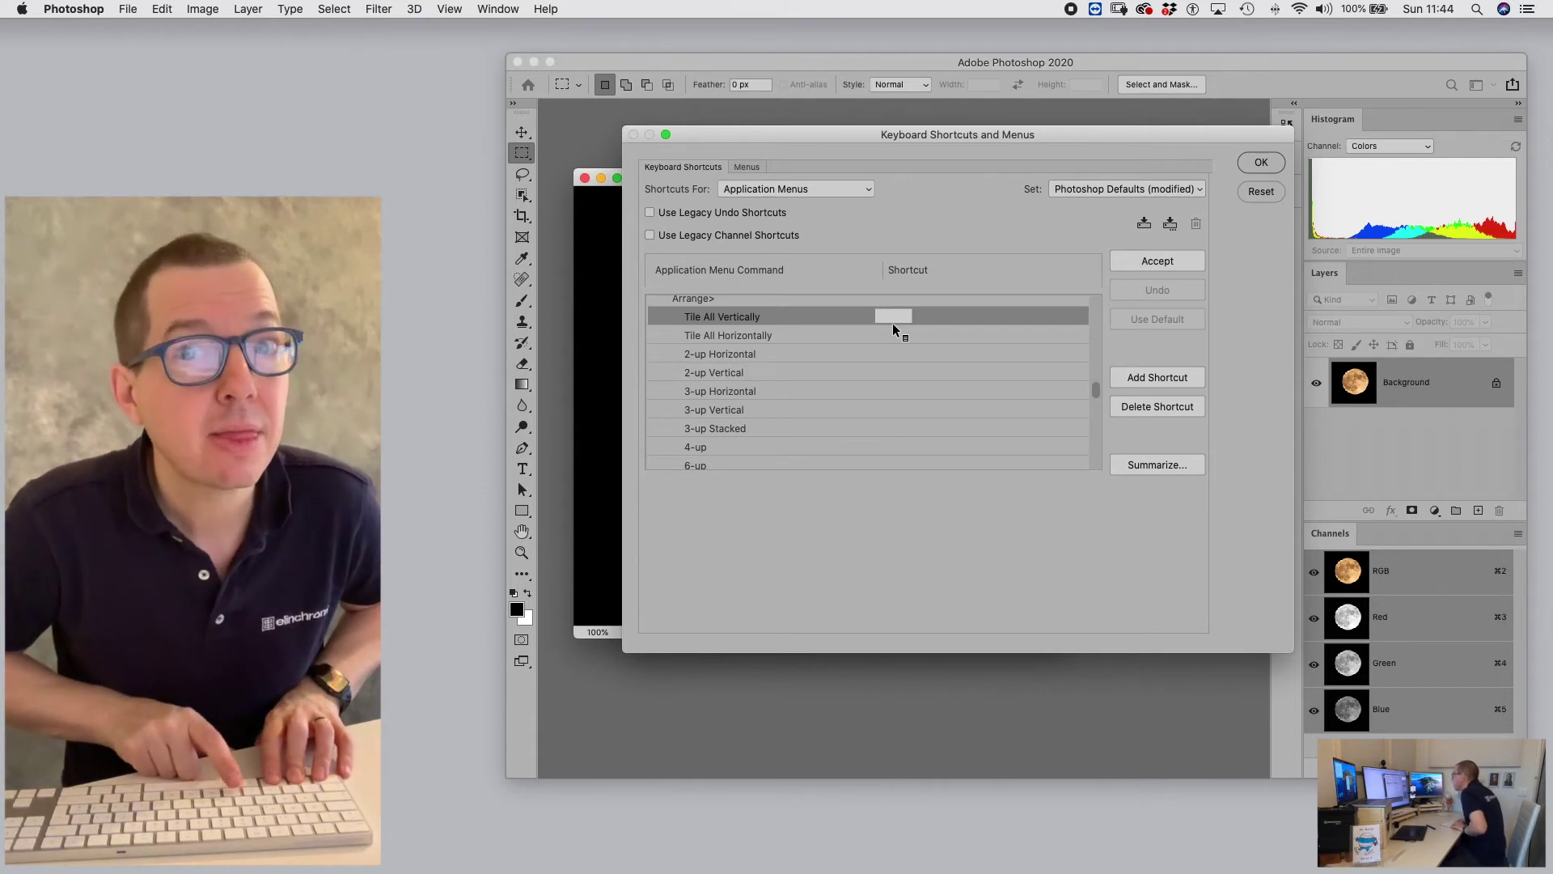
key(ctrl+alt+super+v)
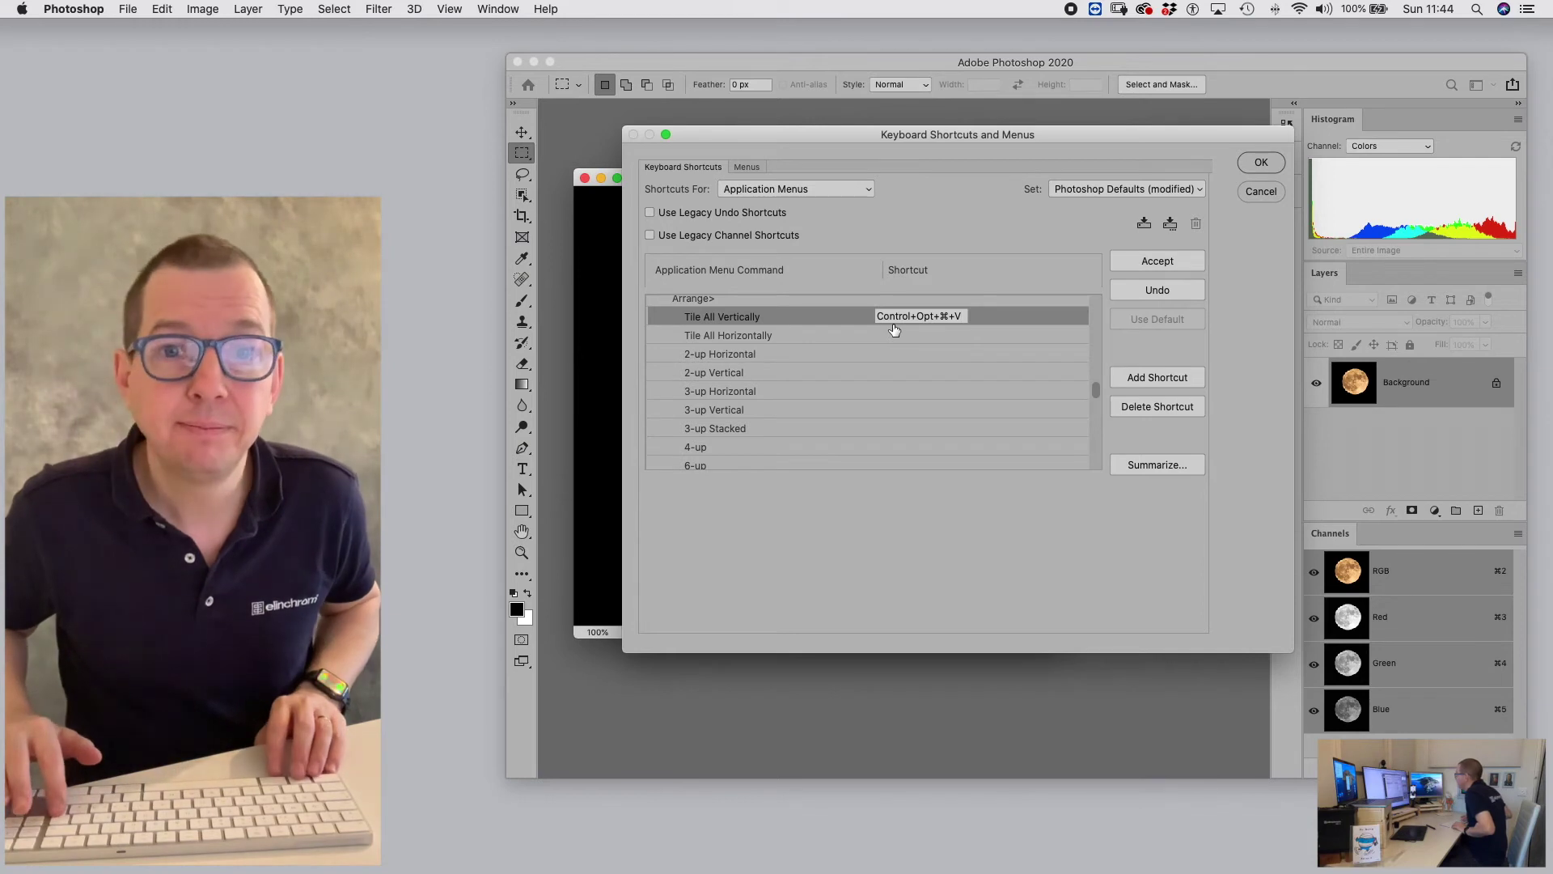
key(Return)
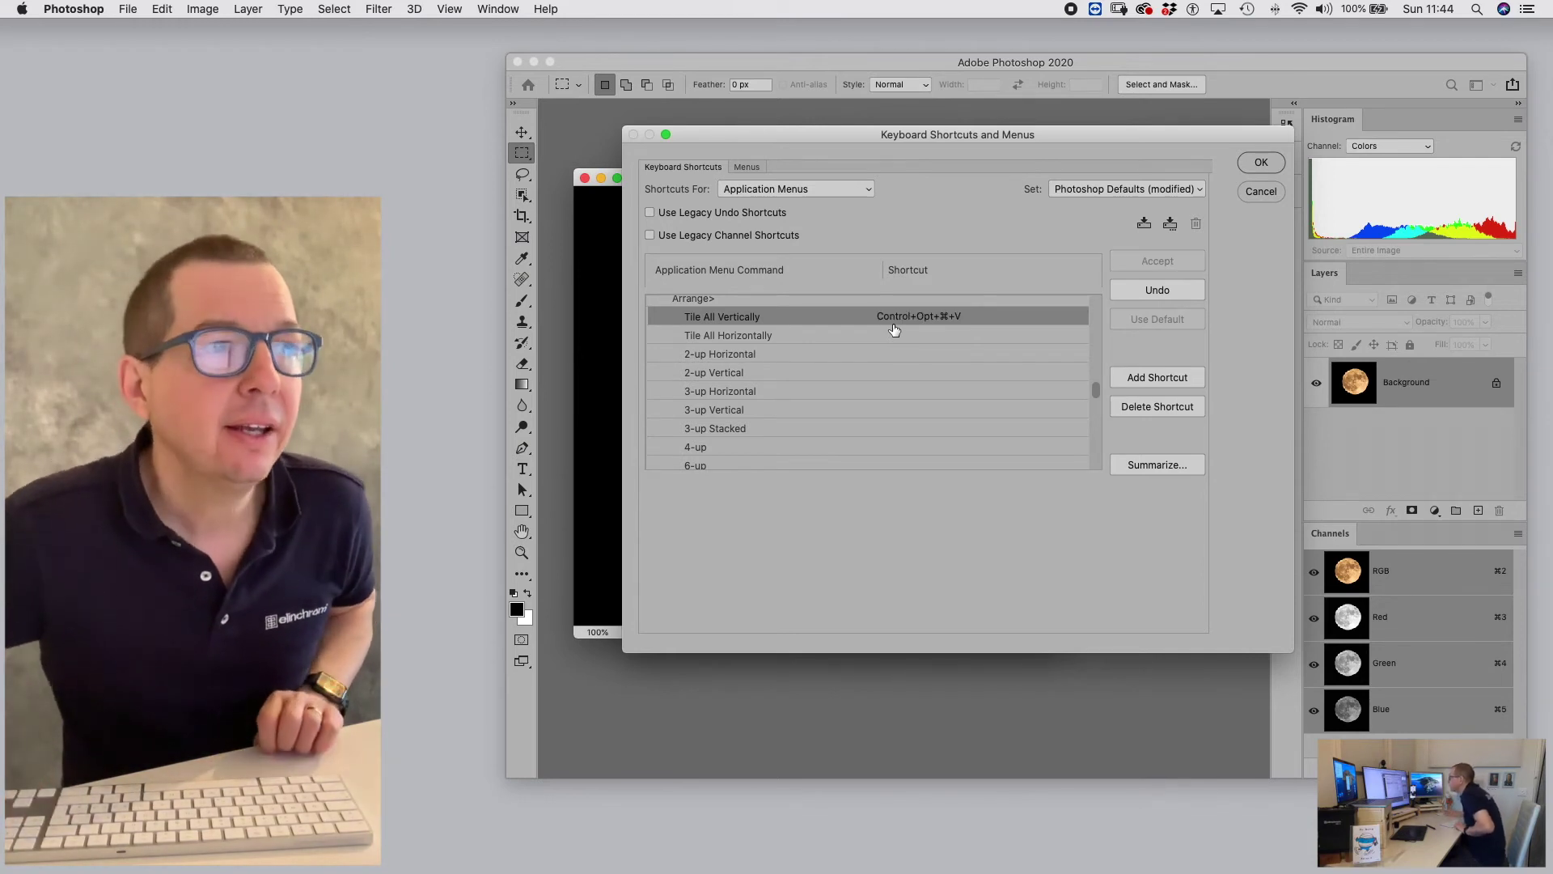
- Assign the shortcut Control+Opt+⌘+M to Match All in the Window menu's Arrange commands, and apply the shortcut changes
scroll(894, 329, down, 5)
scroll(894, 329, down, 4)
scroll(894, 329, down, 1)
click(714, 441)
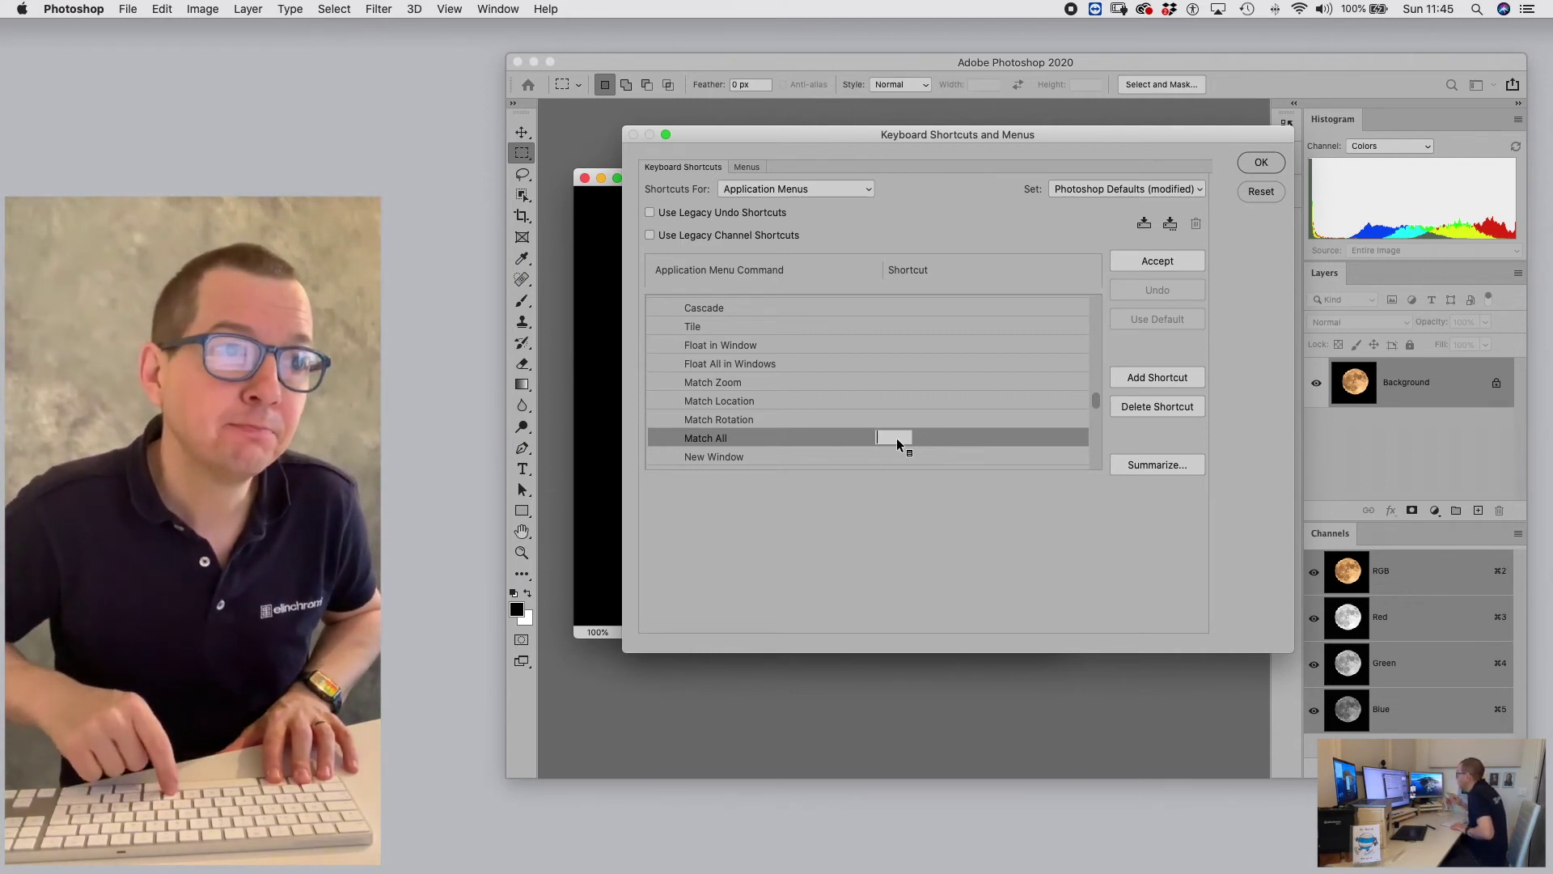
key(ctrl+alt+super+m)
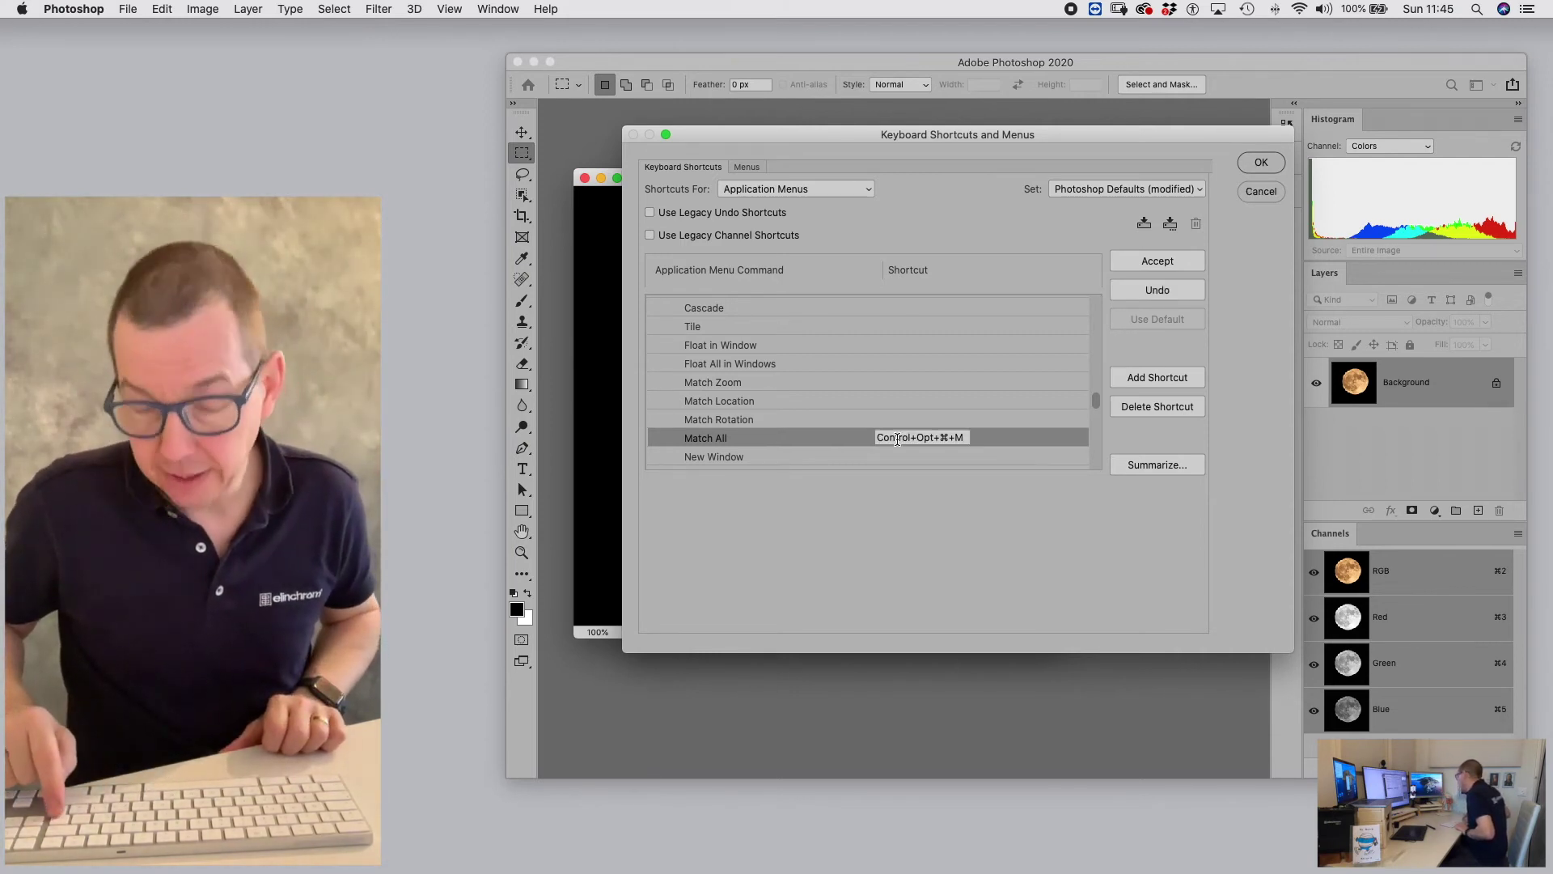
key(Return)
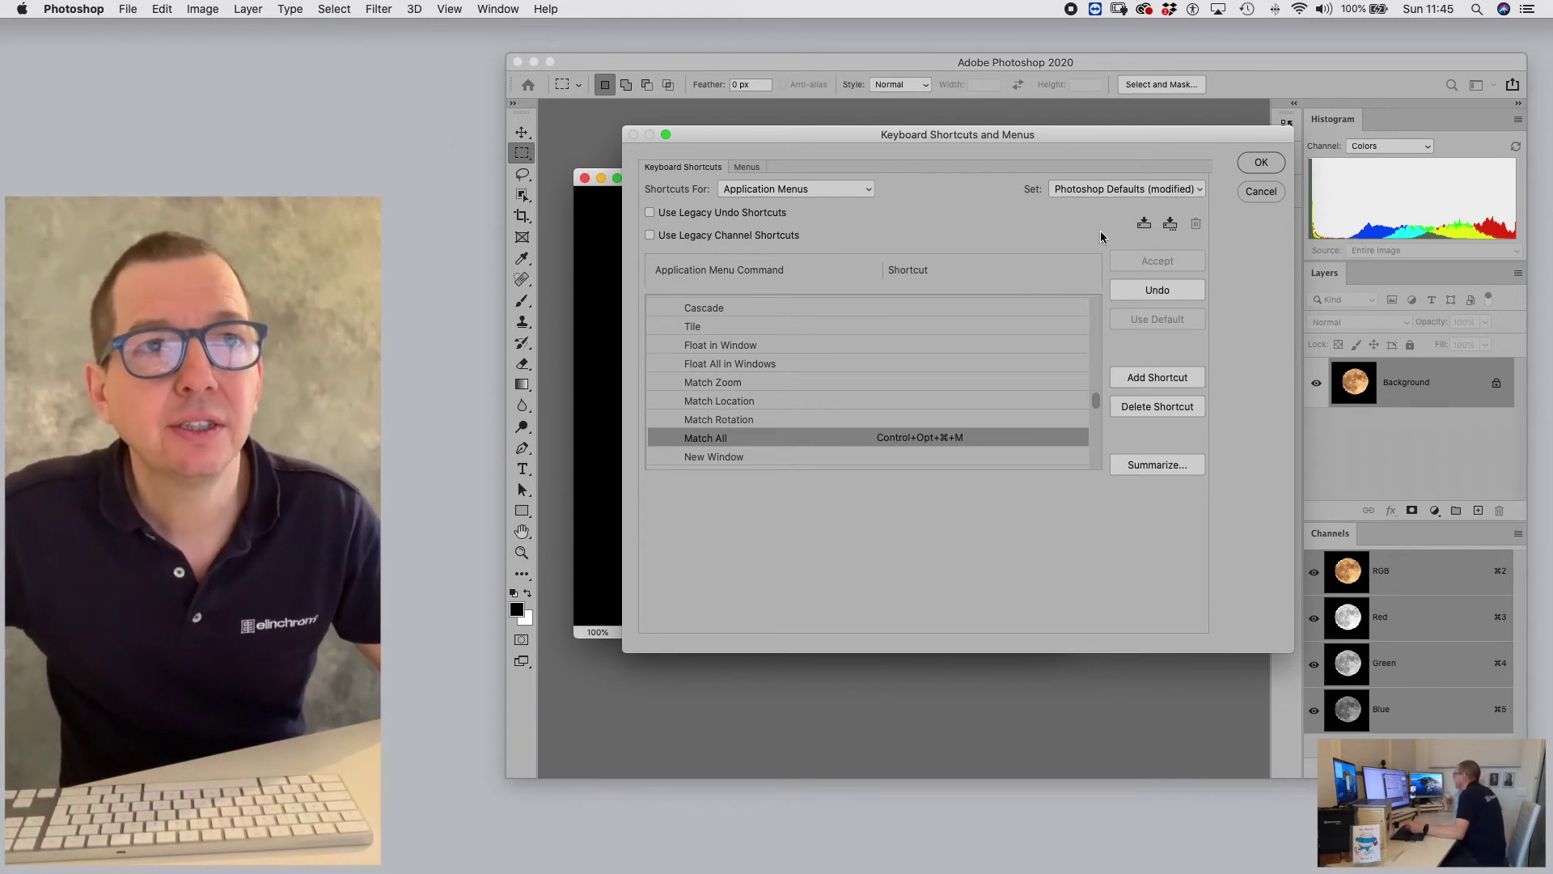
click(1261, 162)
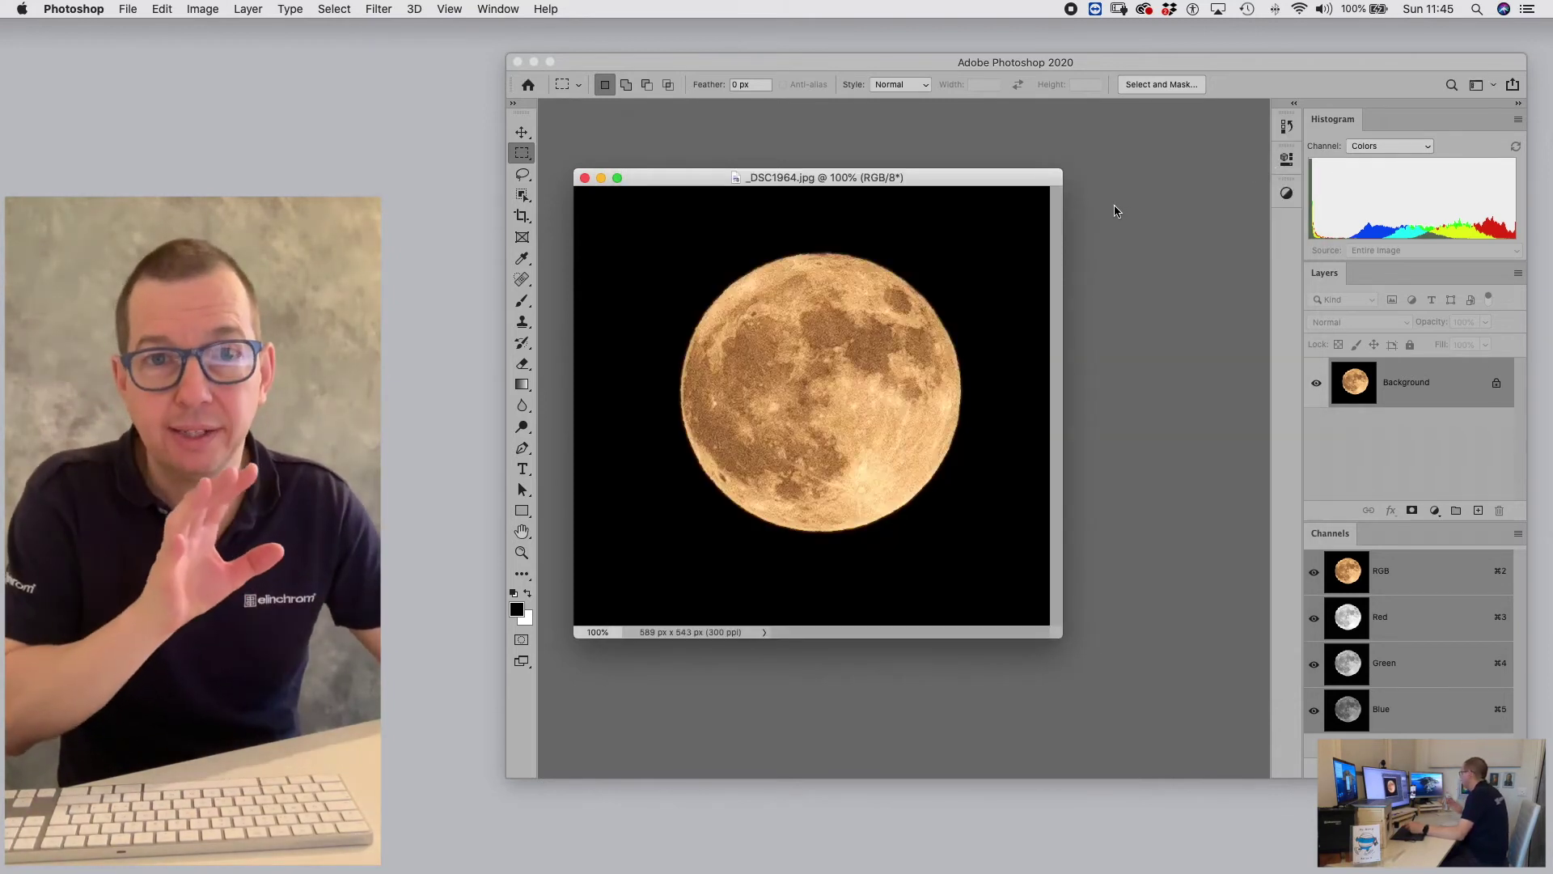
- Save a new workspace named with the owner's first name and 2021, capturing keyboard shortcuts, menus and toolbar, replacing the existing one
click(1495, 86)
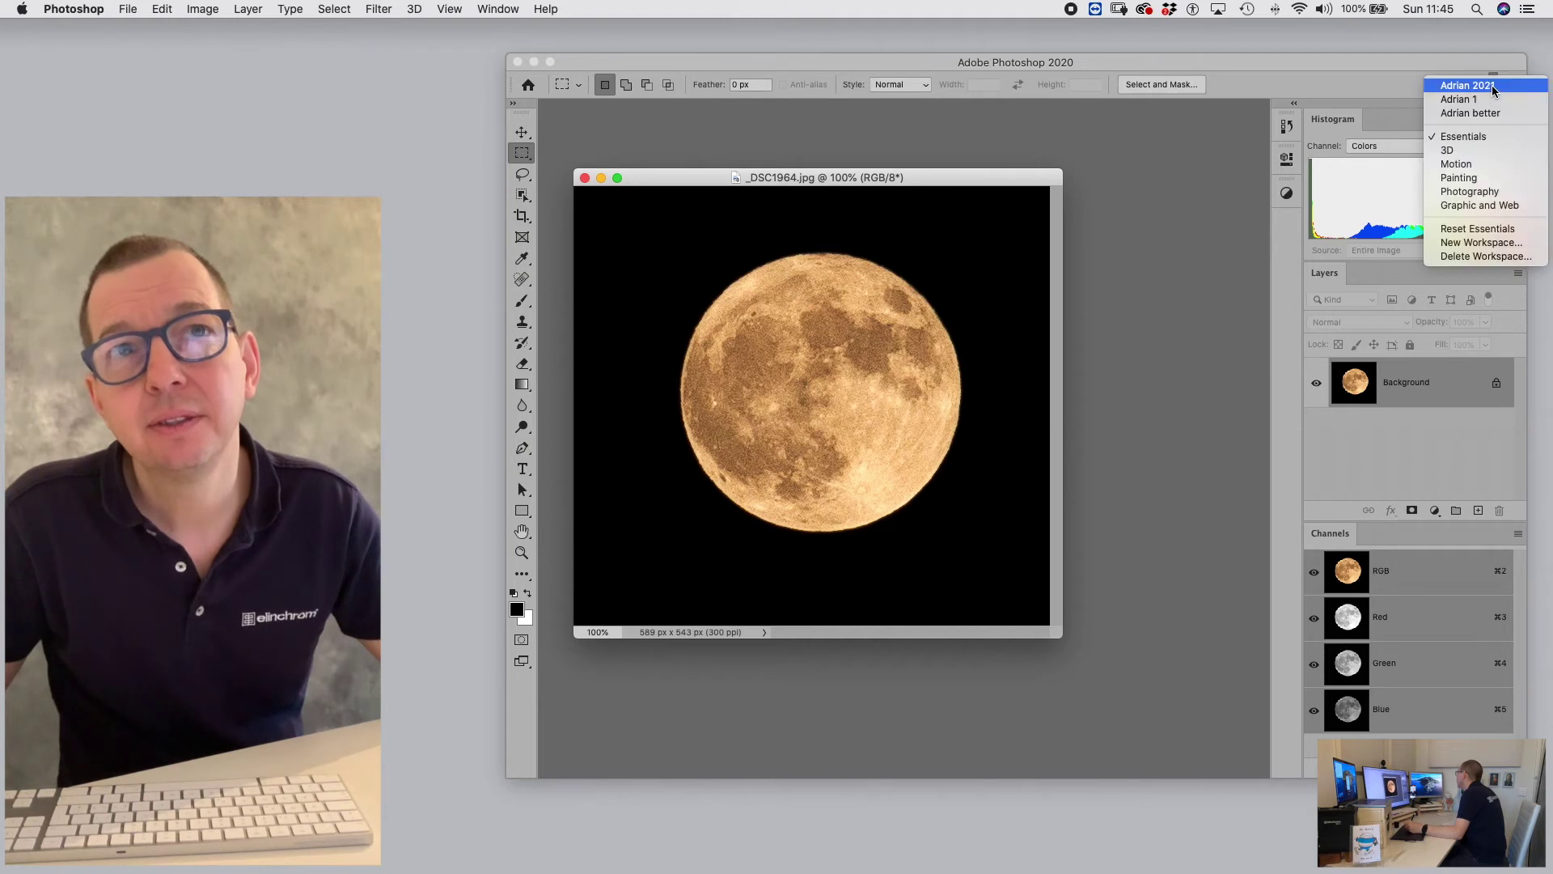
click(1467, 244)
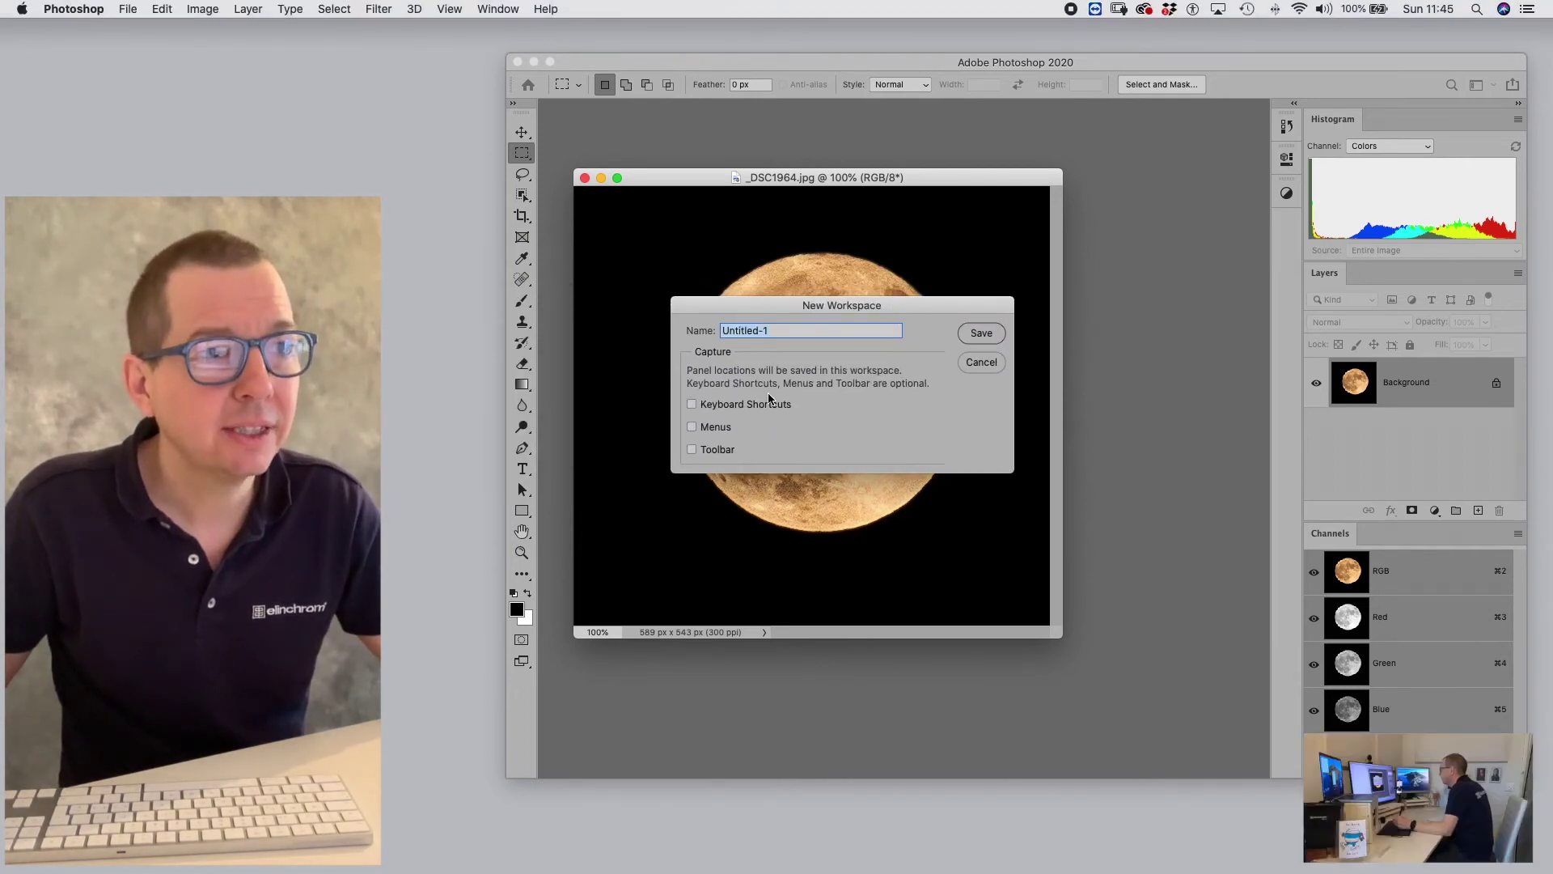
click(692, 405)
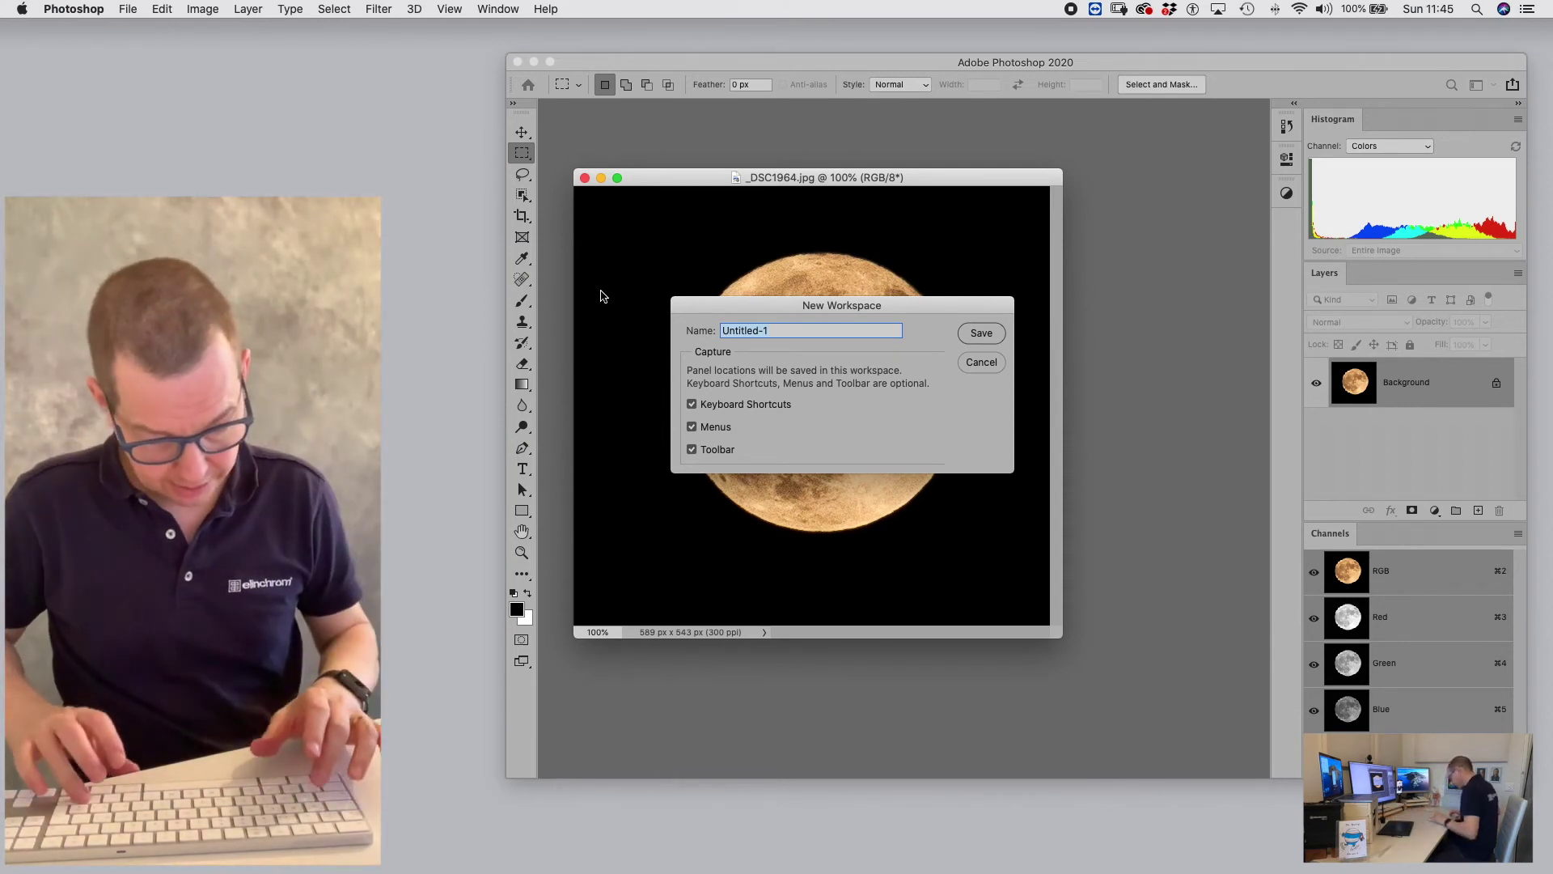
text(Adrian)
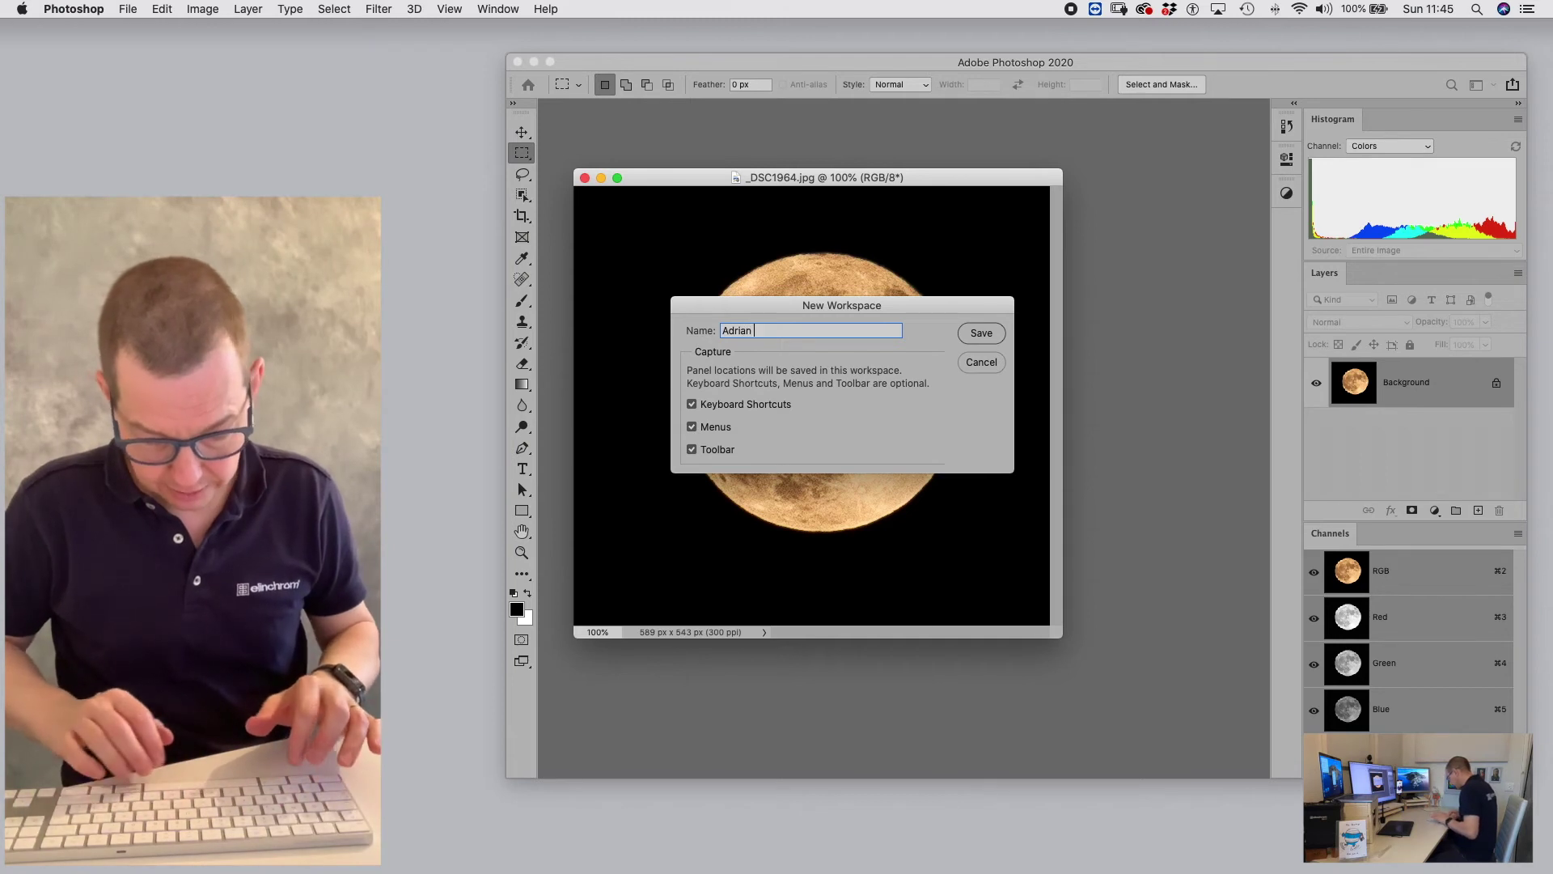
text( 2021)
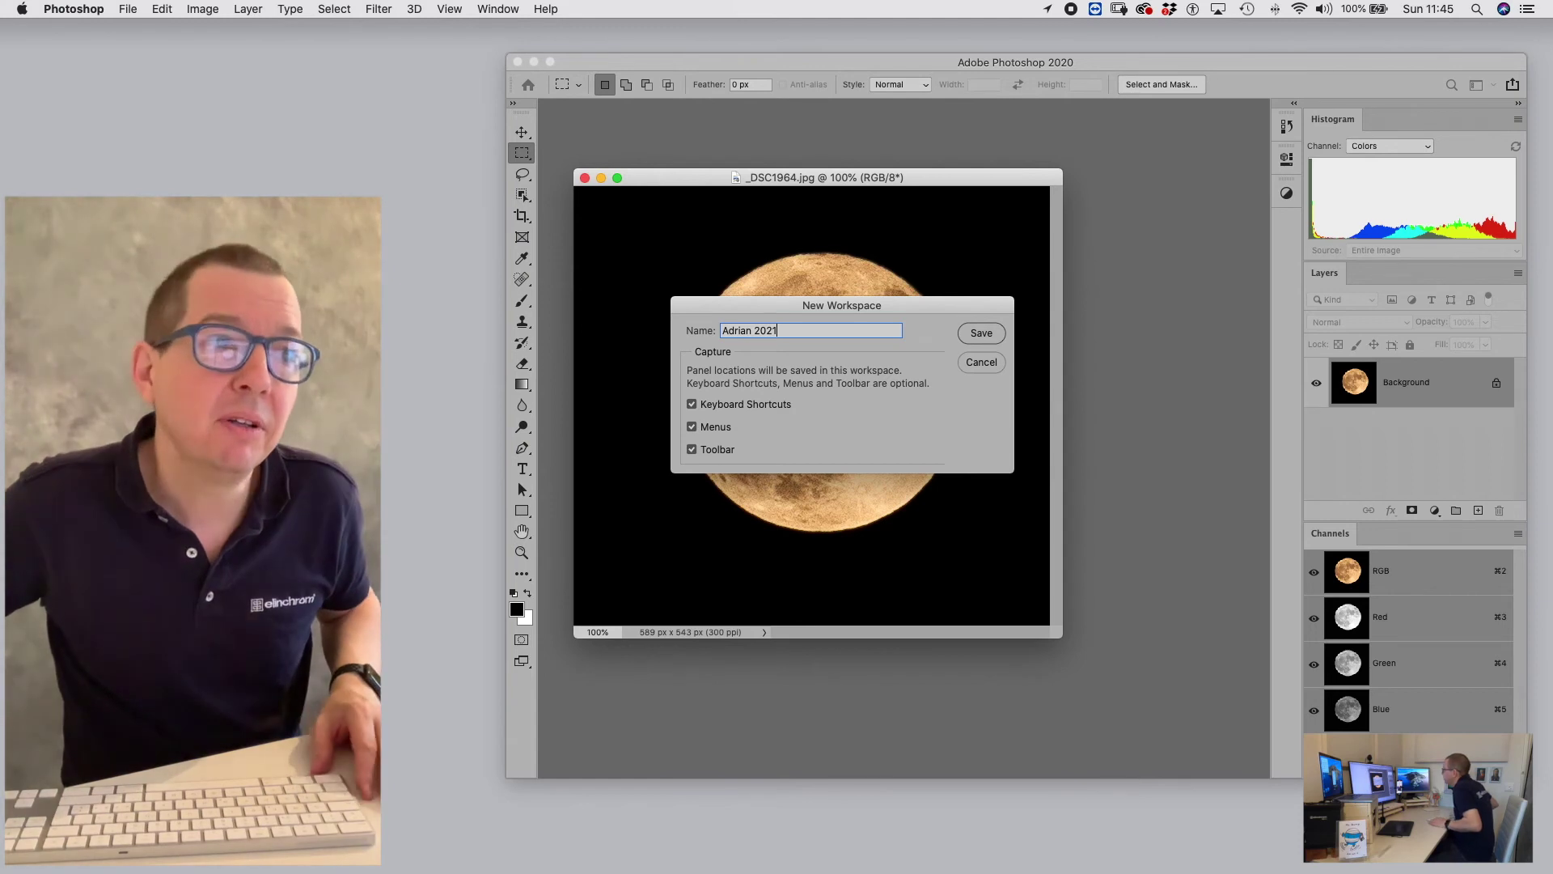
key(Return)
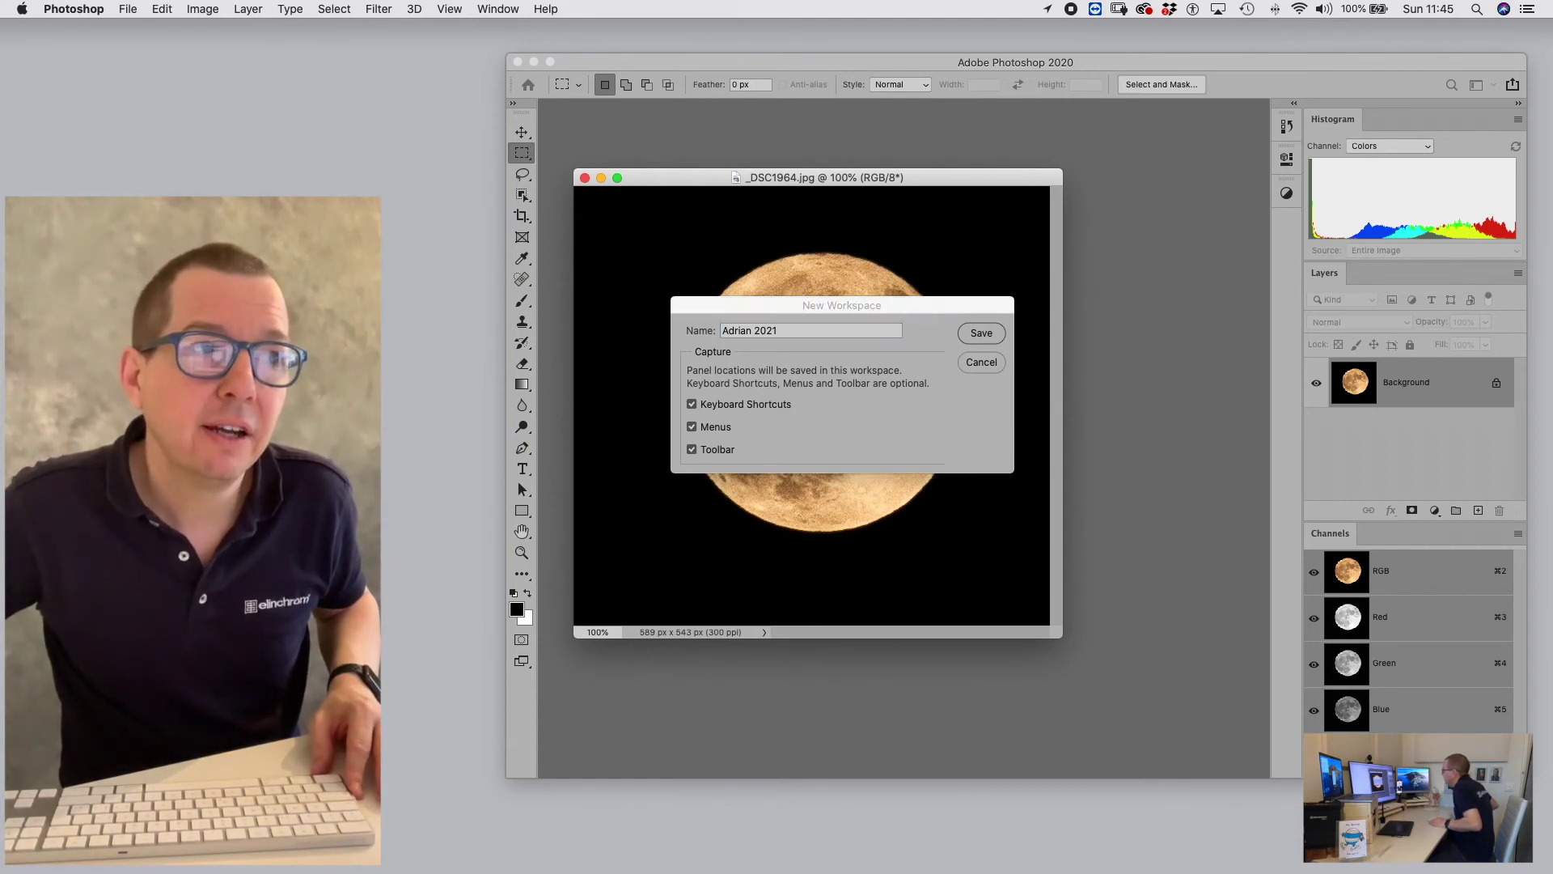
key(Return)
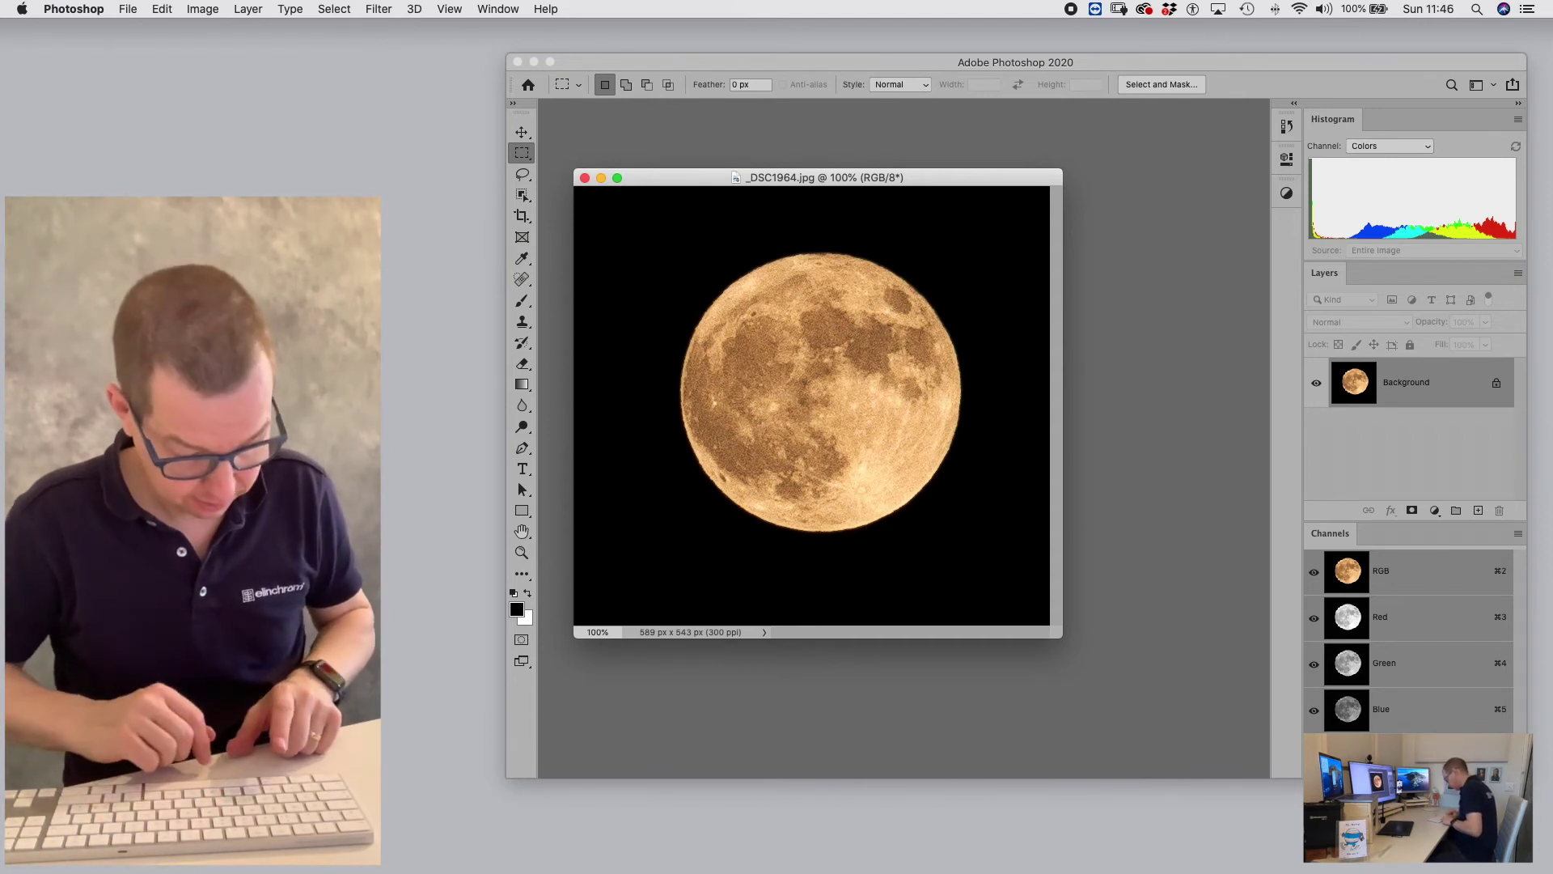
- Restart Photoshop and reopen _DSC1964.jpg in a floating window near the middle of the workspace
key(super+q)
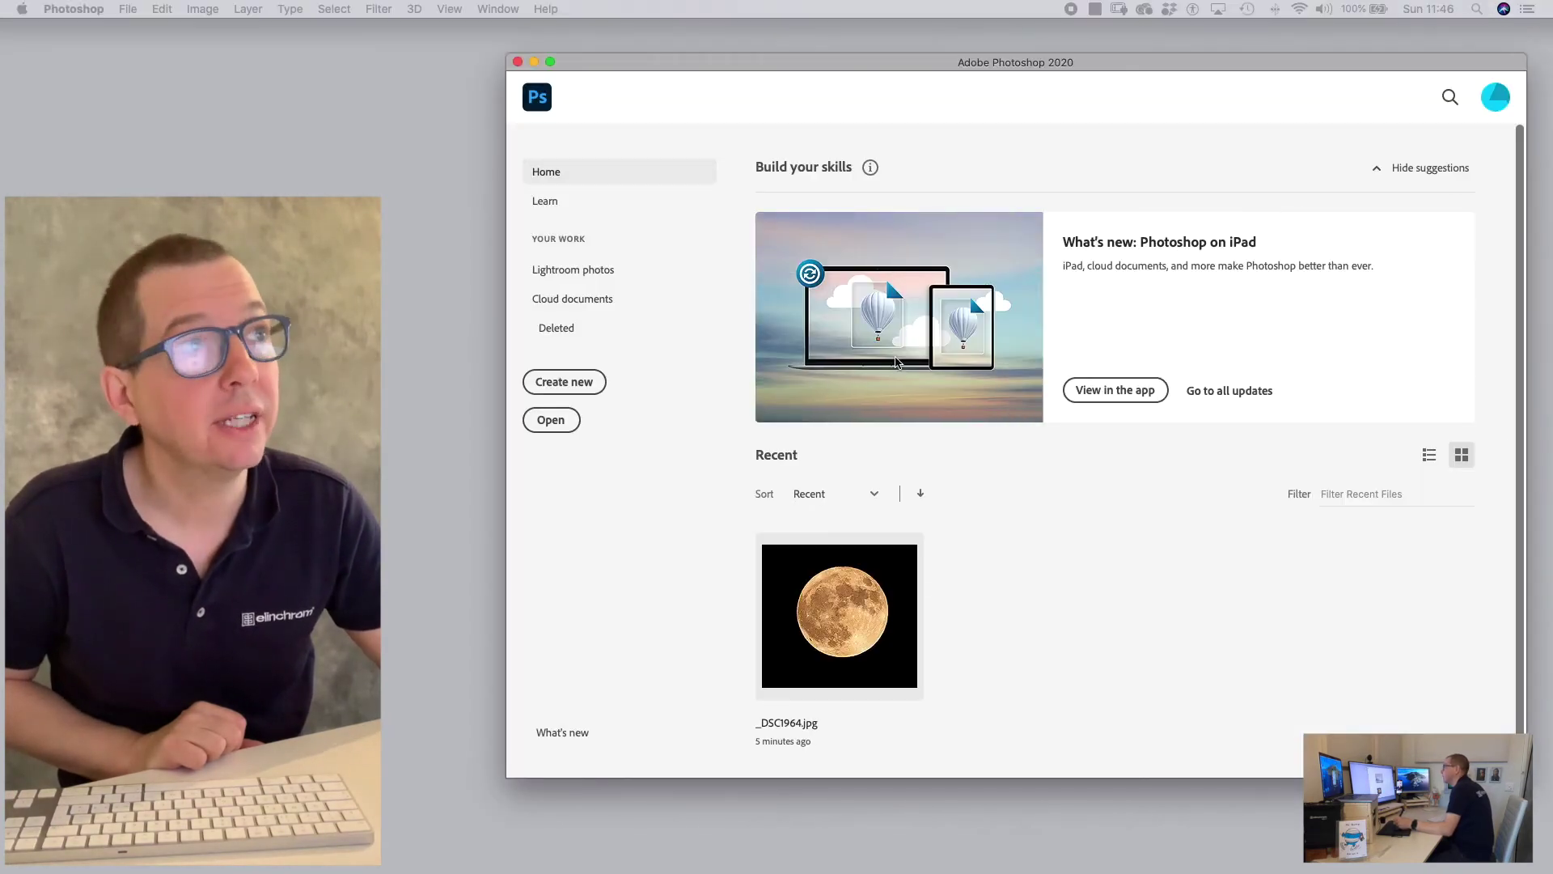
drag(242, 234, 947, 400)
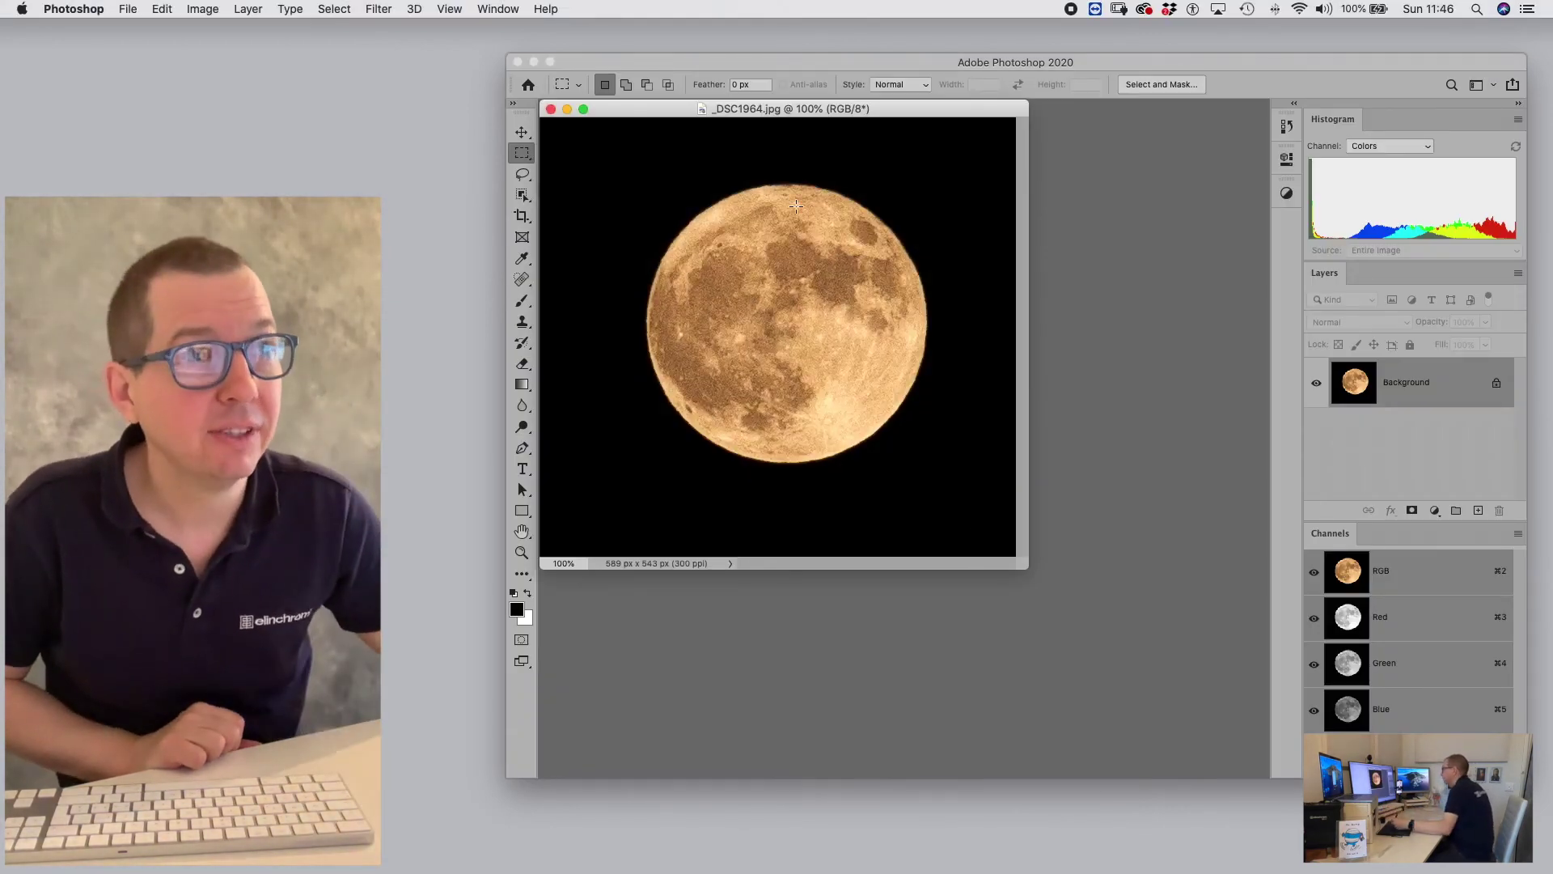
drag(686, 112, 814, 231)
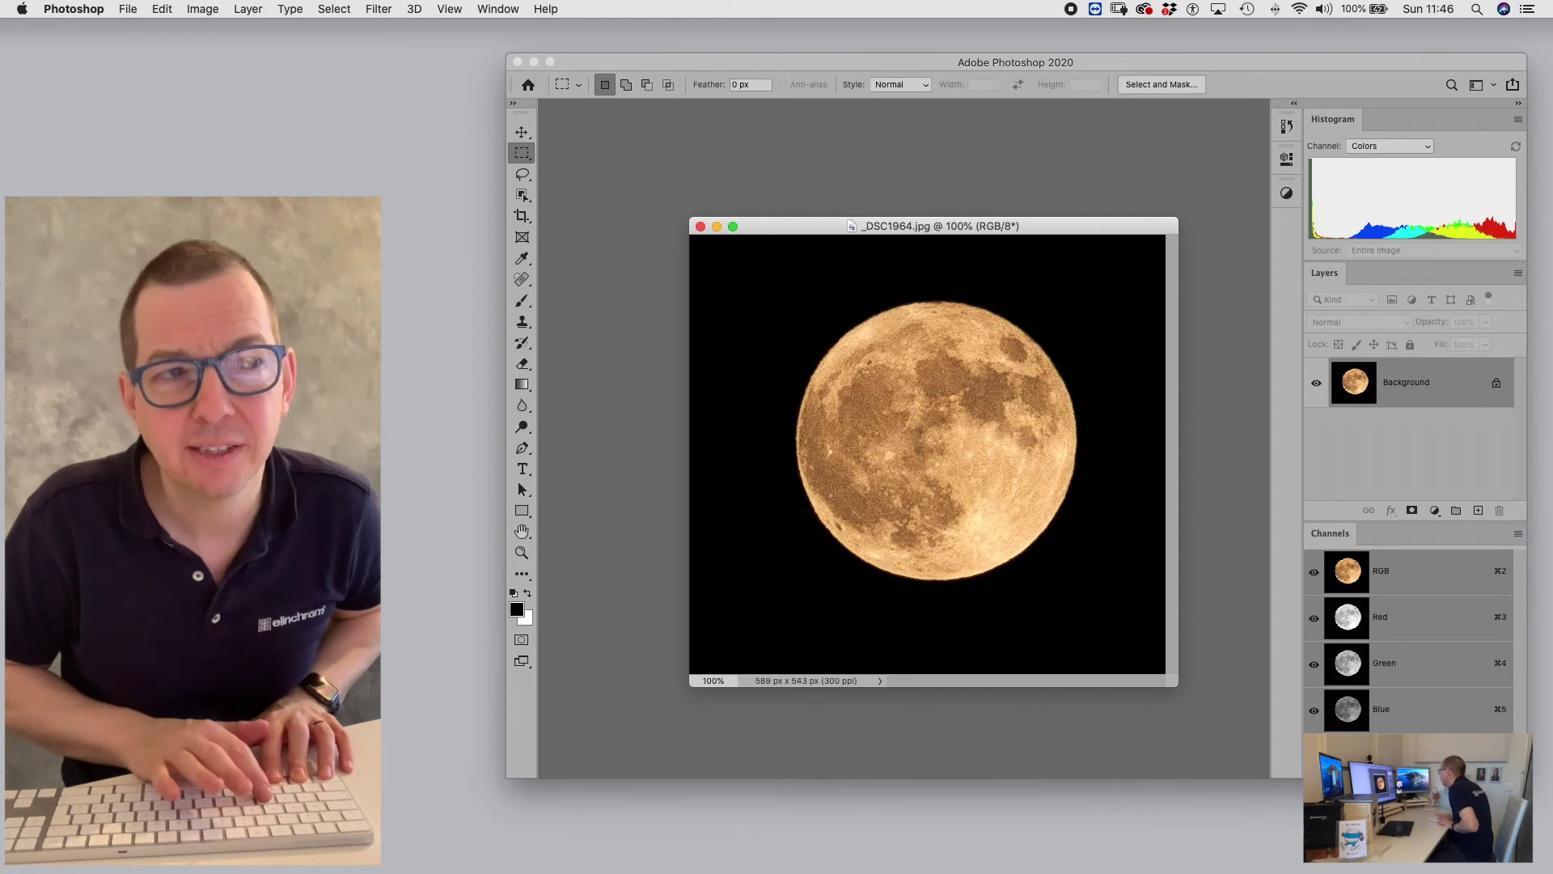
- Duplicate _DSC1964.jpg as moon and tile the two image windows vertically
key(alt+super+i)
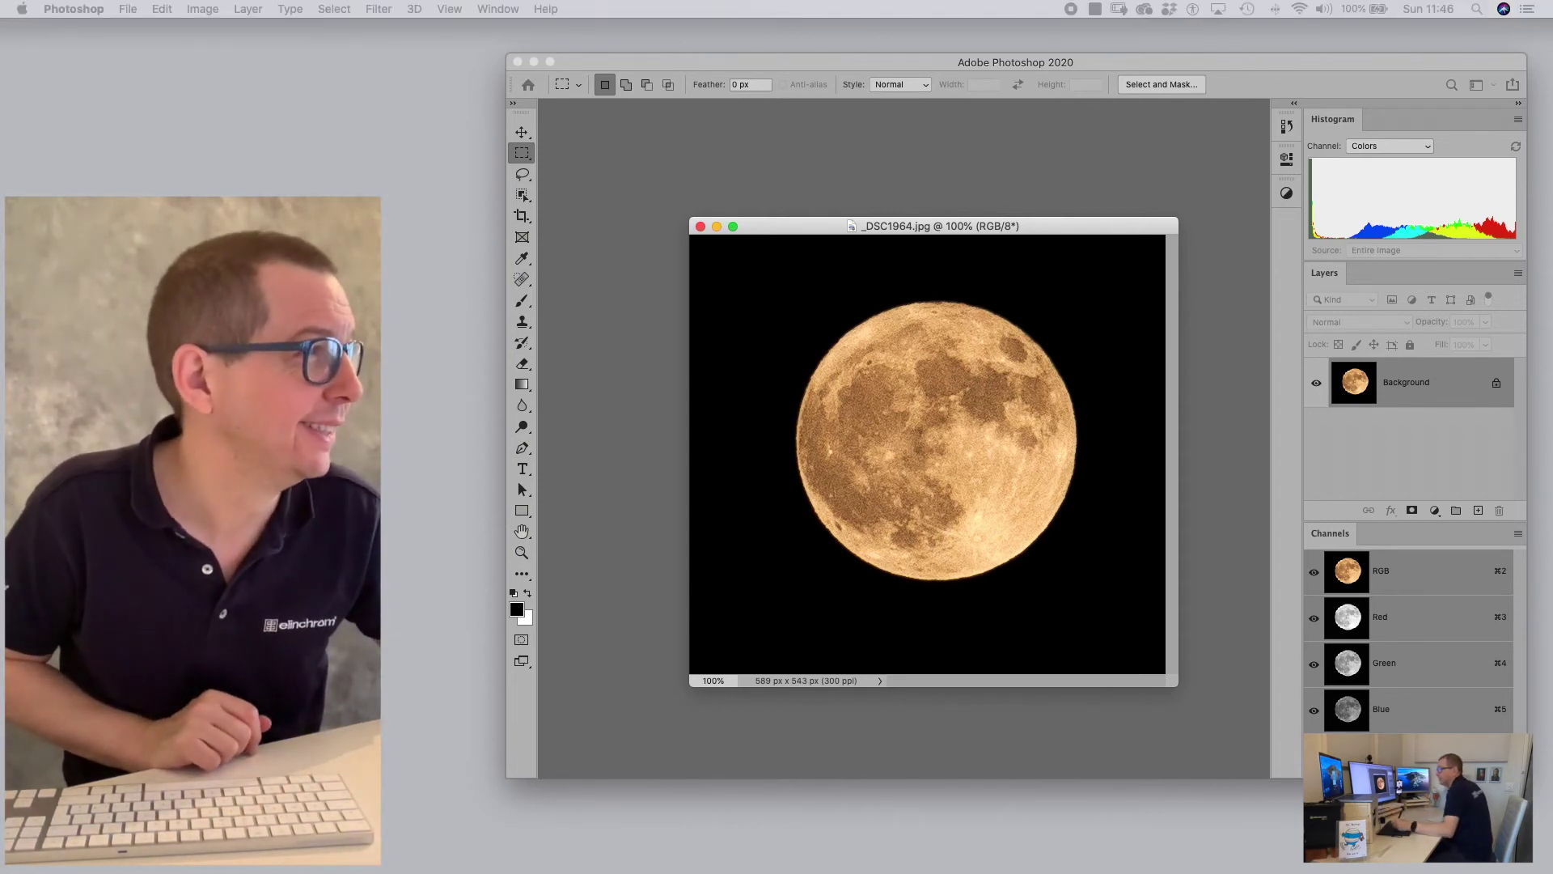
drag(927, 285, 934, 139)
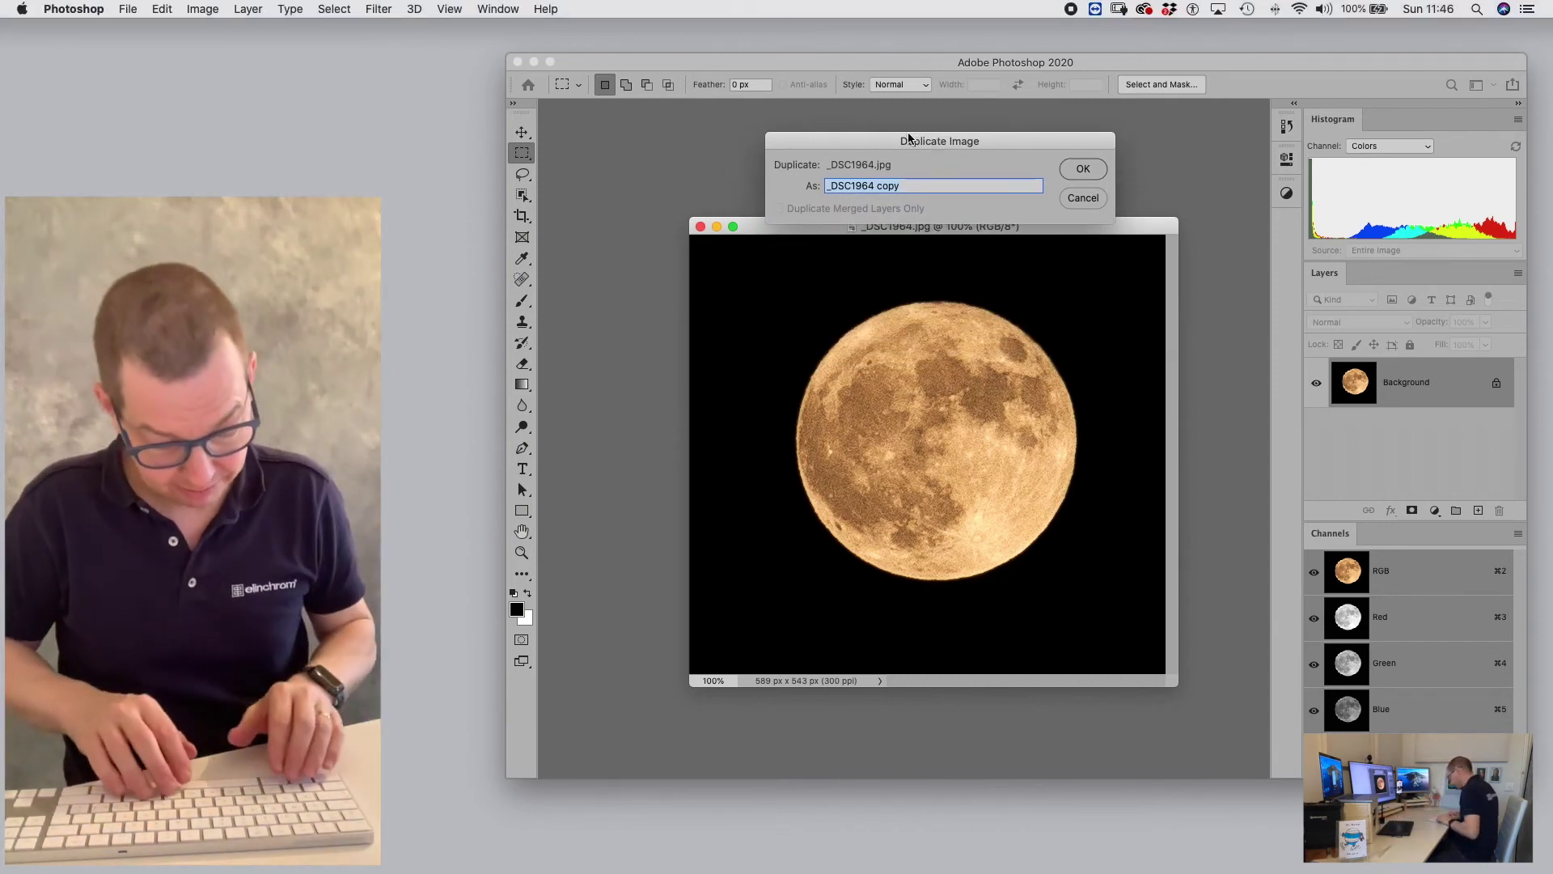
text(moon)
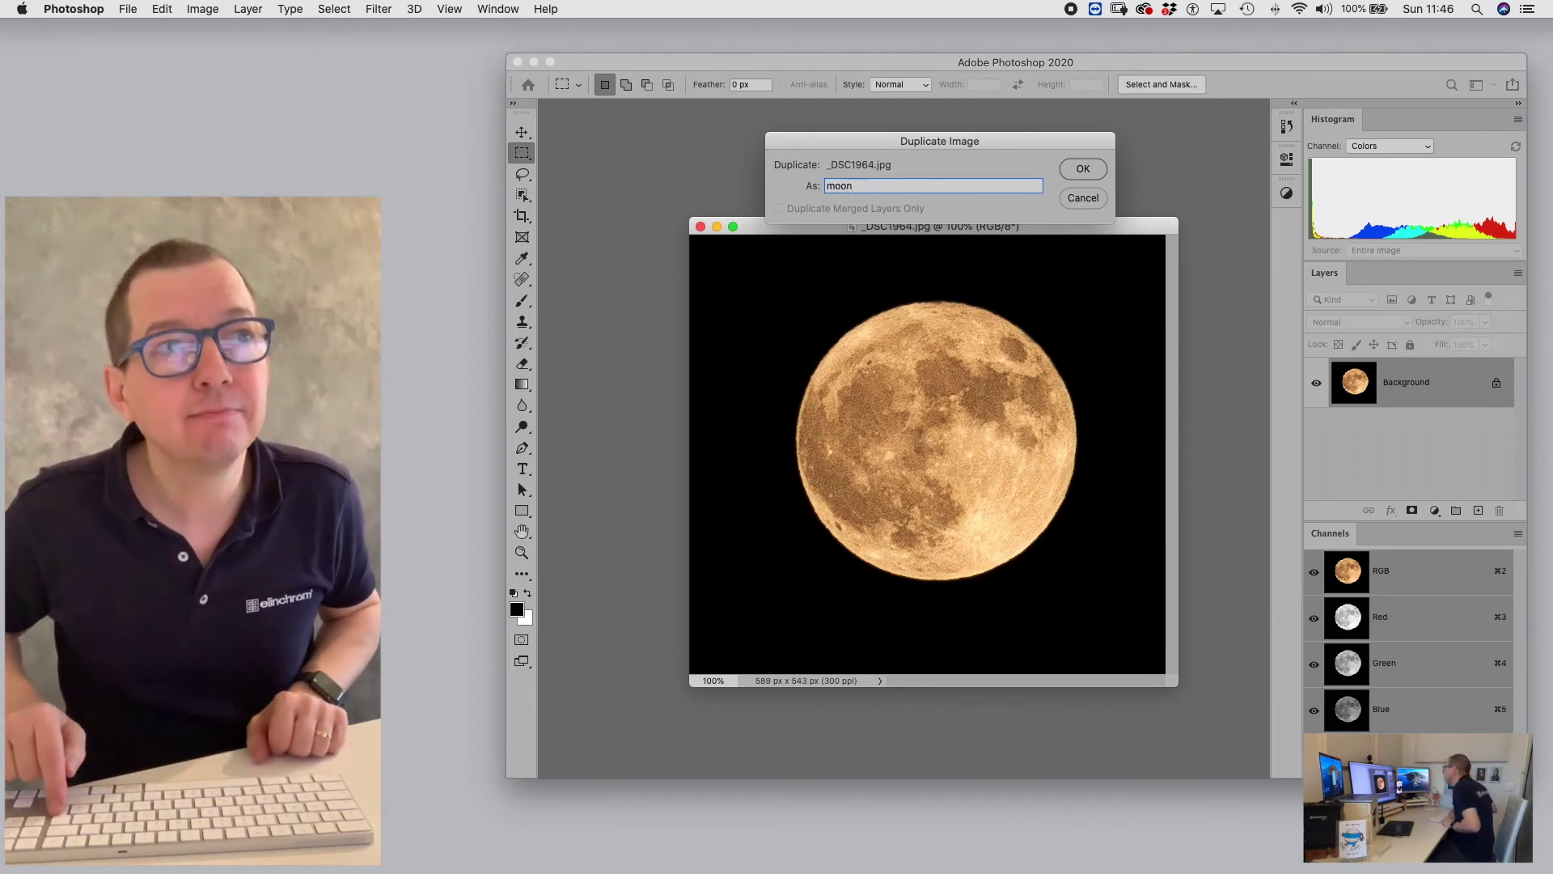
key(Return)
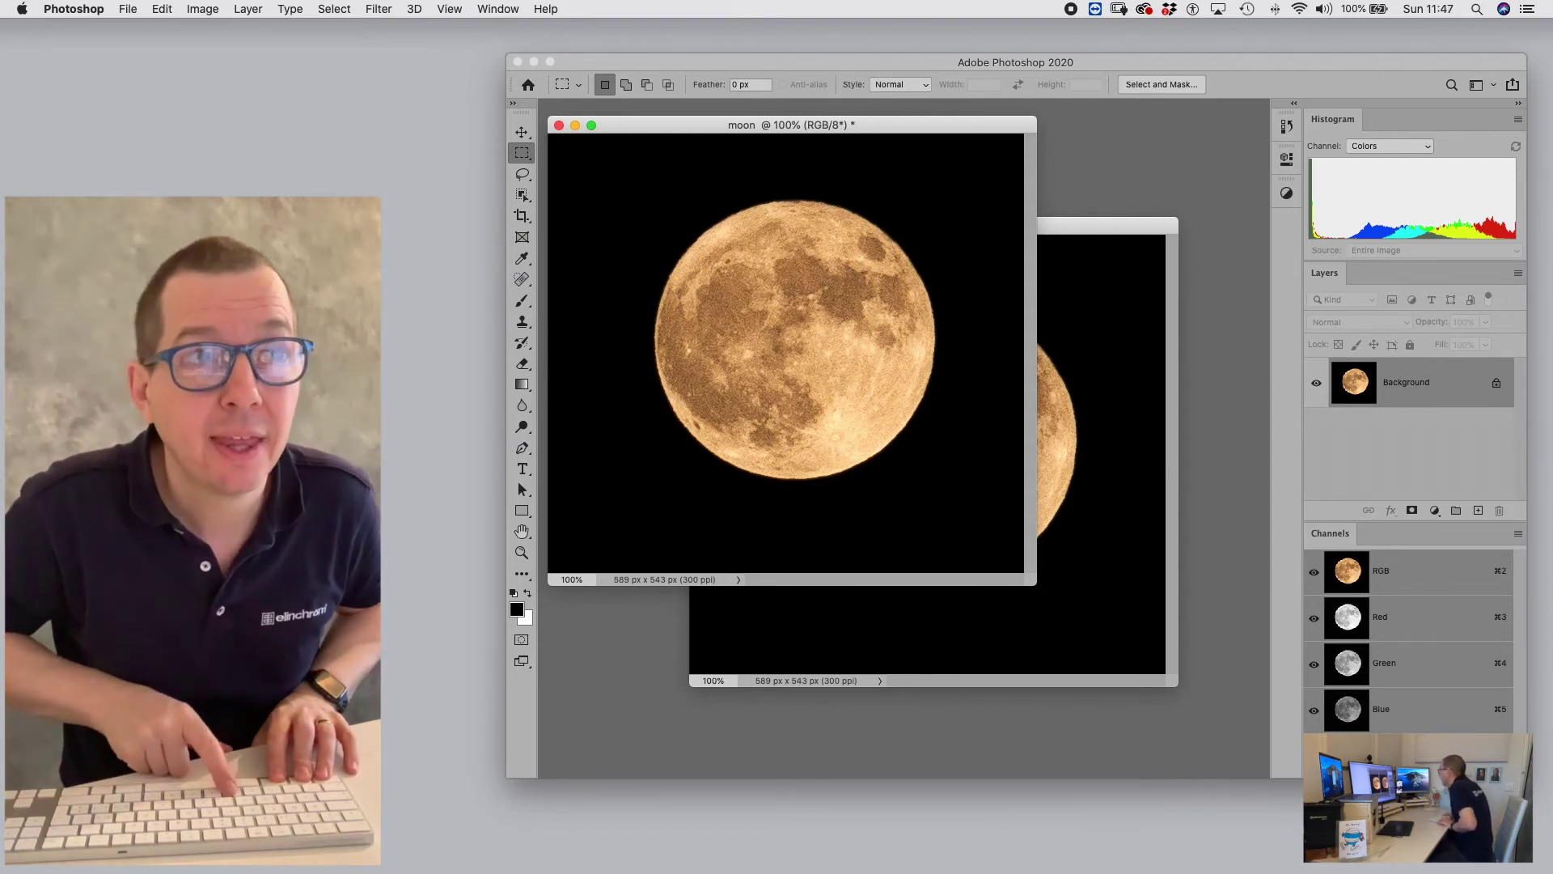
key(ctrl+alt+super+v)
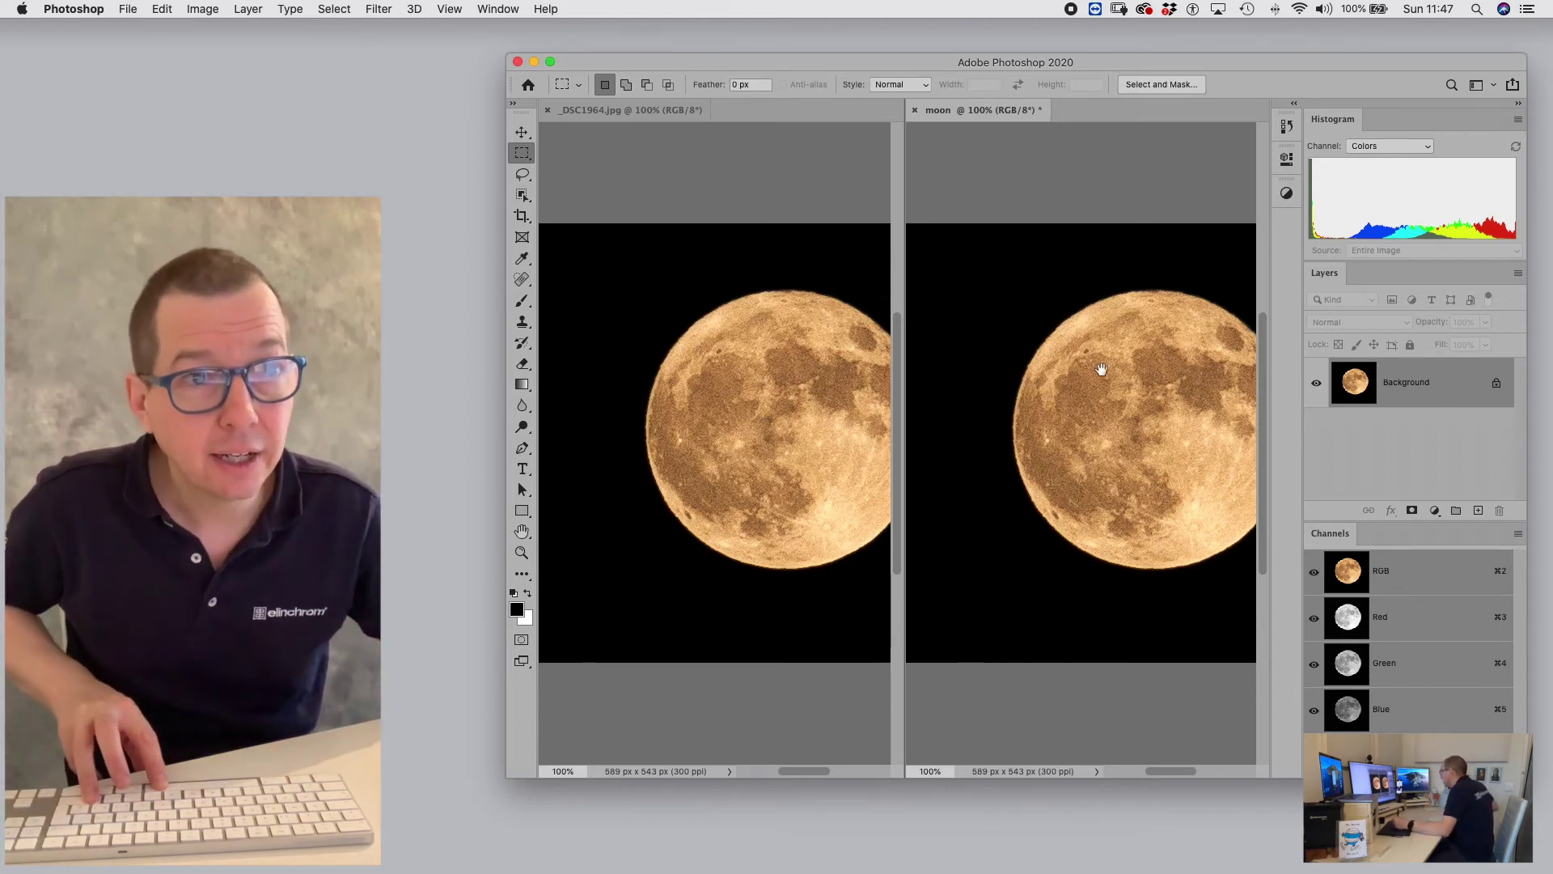
- Pan and zoom the tiled images, both separately and together, up to 400%, and return both to 100%
drag(1128, 398, 1085, 371)
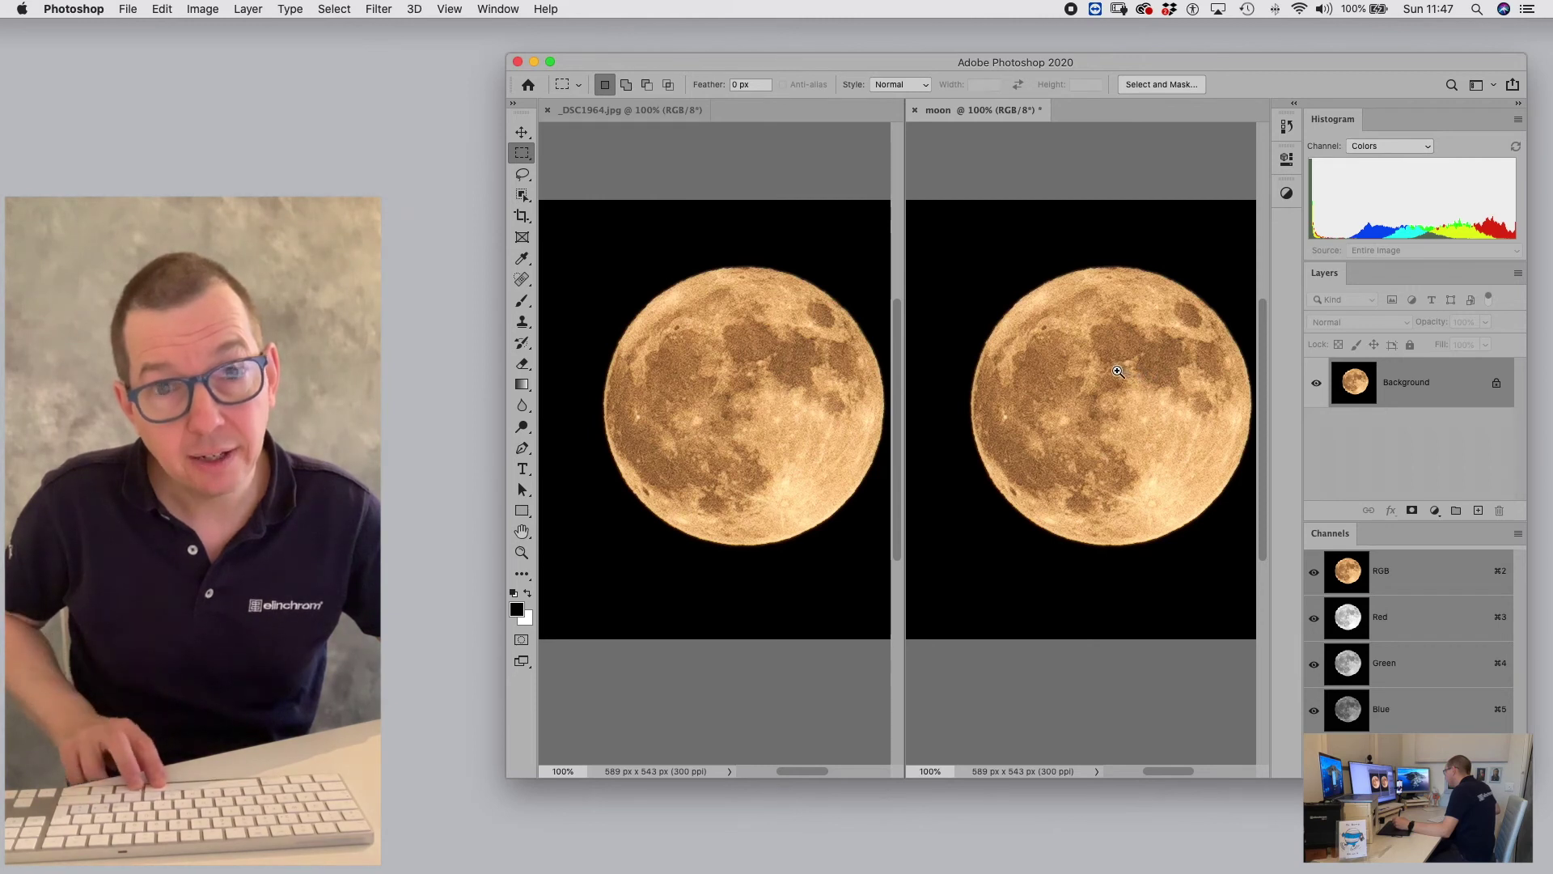
drag(1125, 373, 1111, 384)
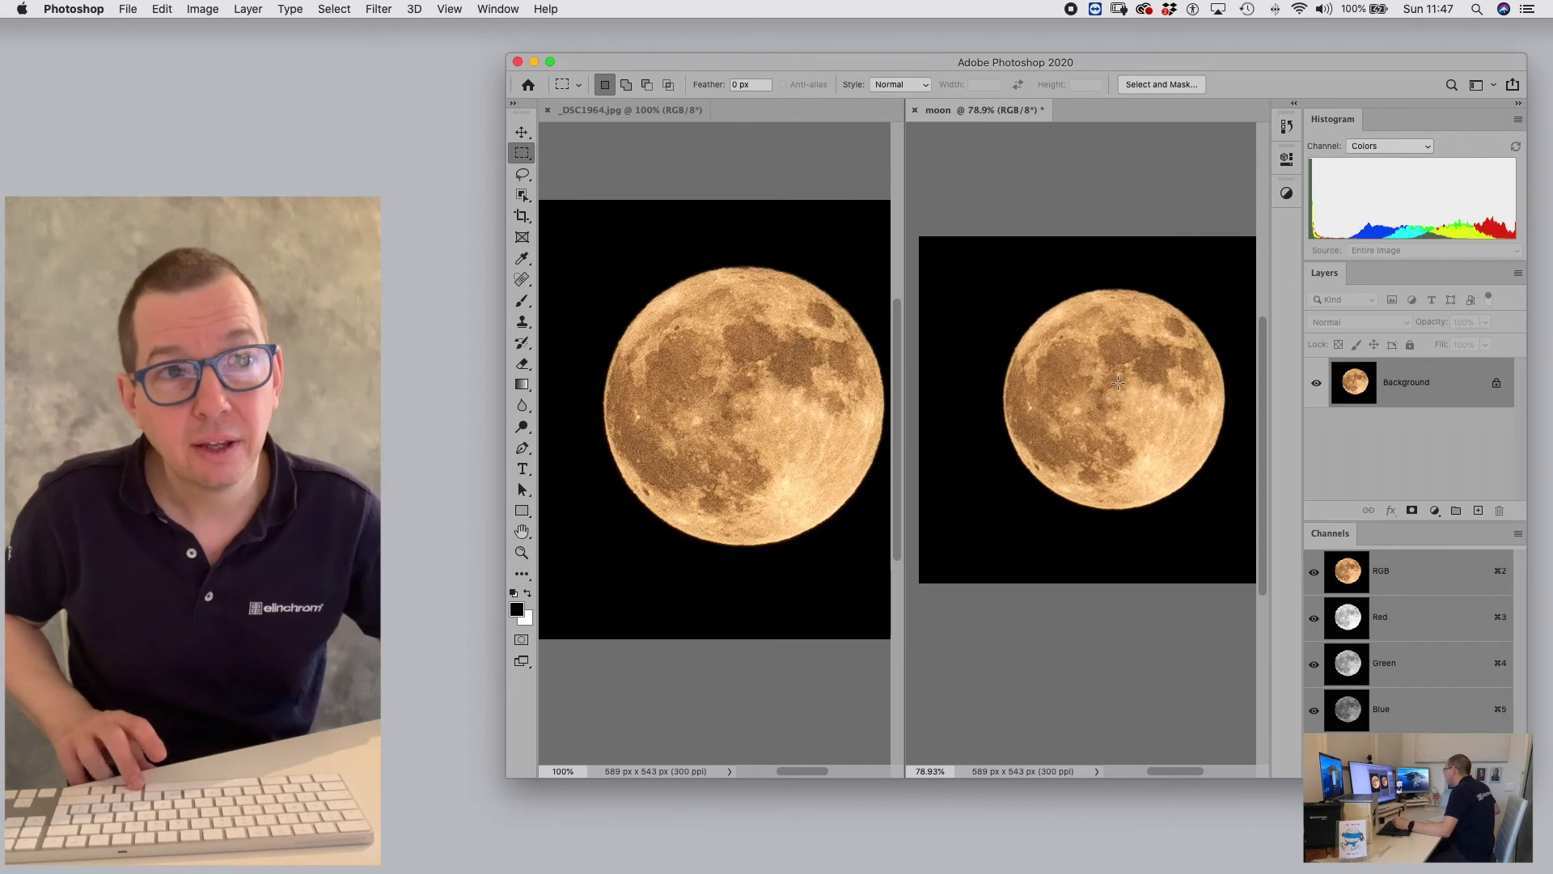
drag(1119, 382, 1117, 385)
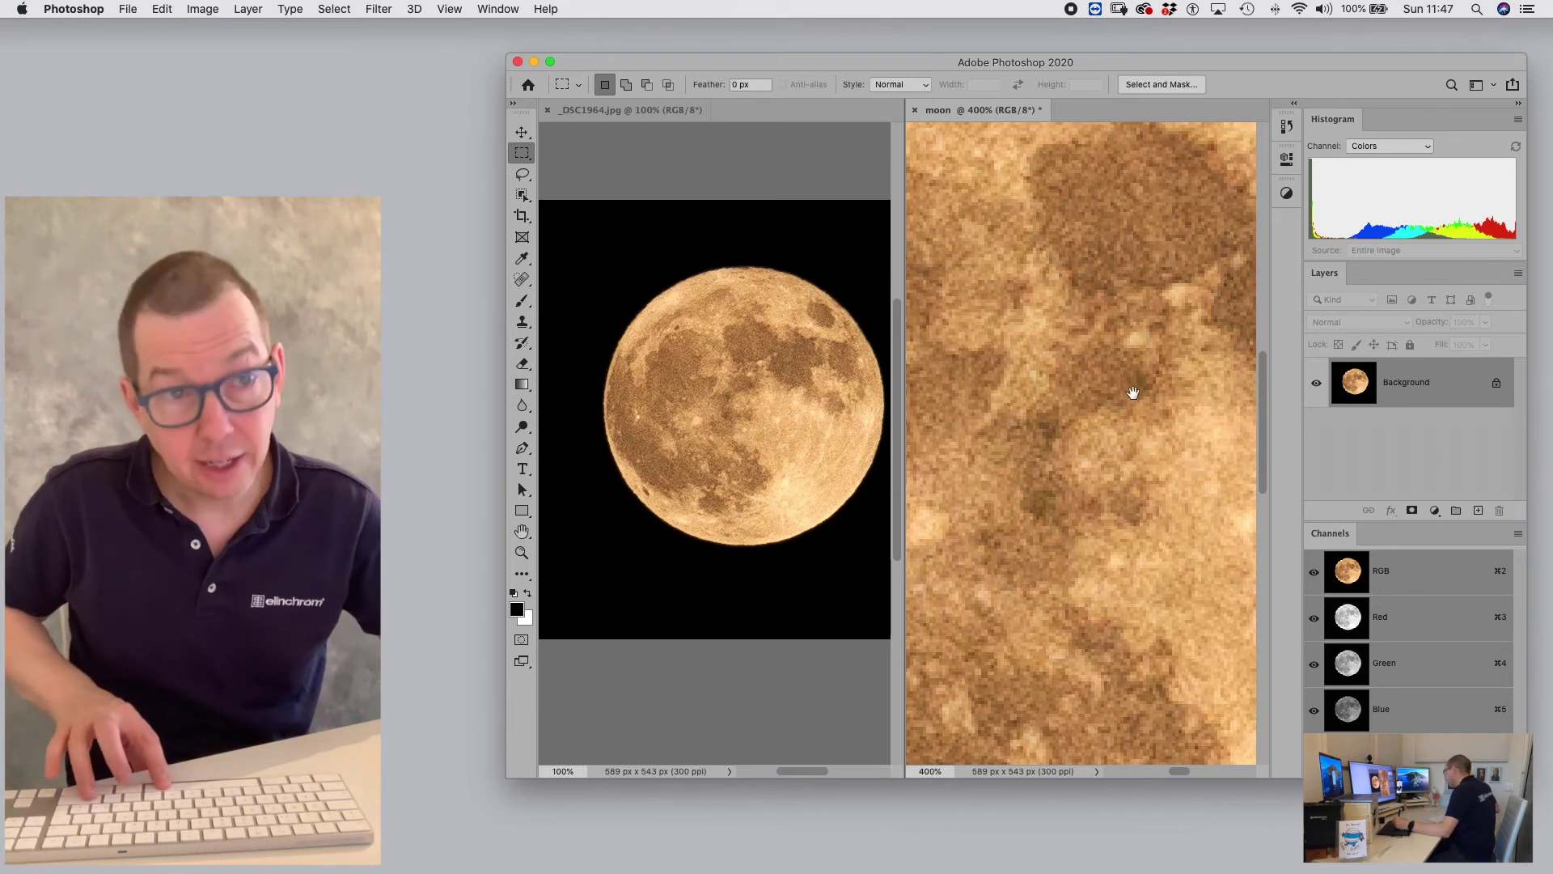
alt+super+click(1108, 404)
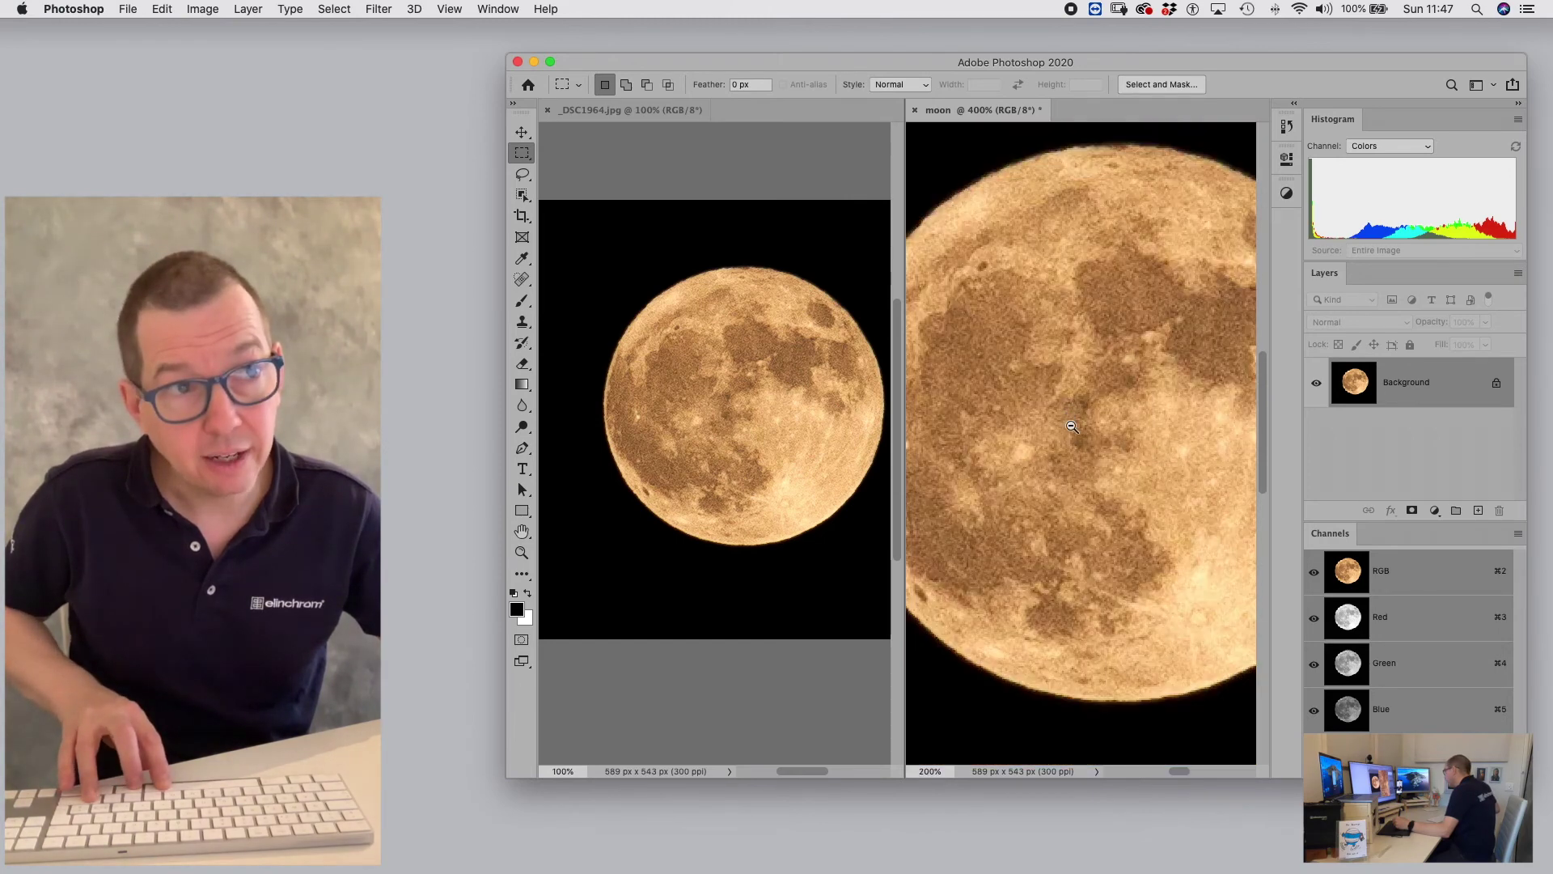
shift+super+click(1107, 405)
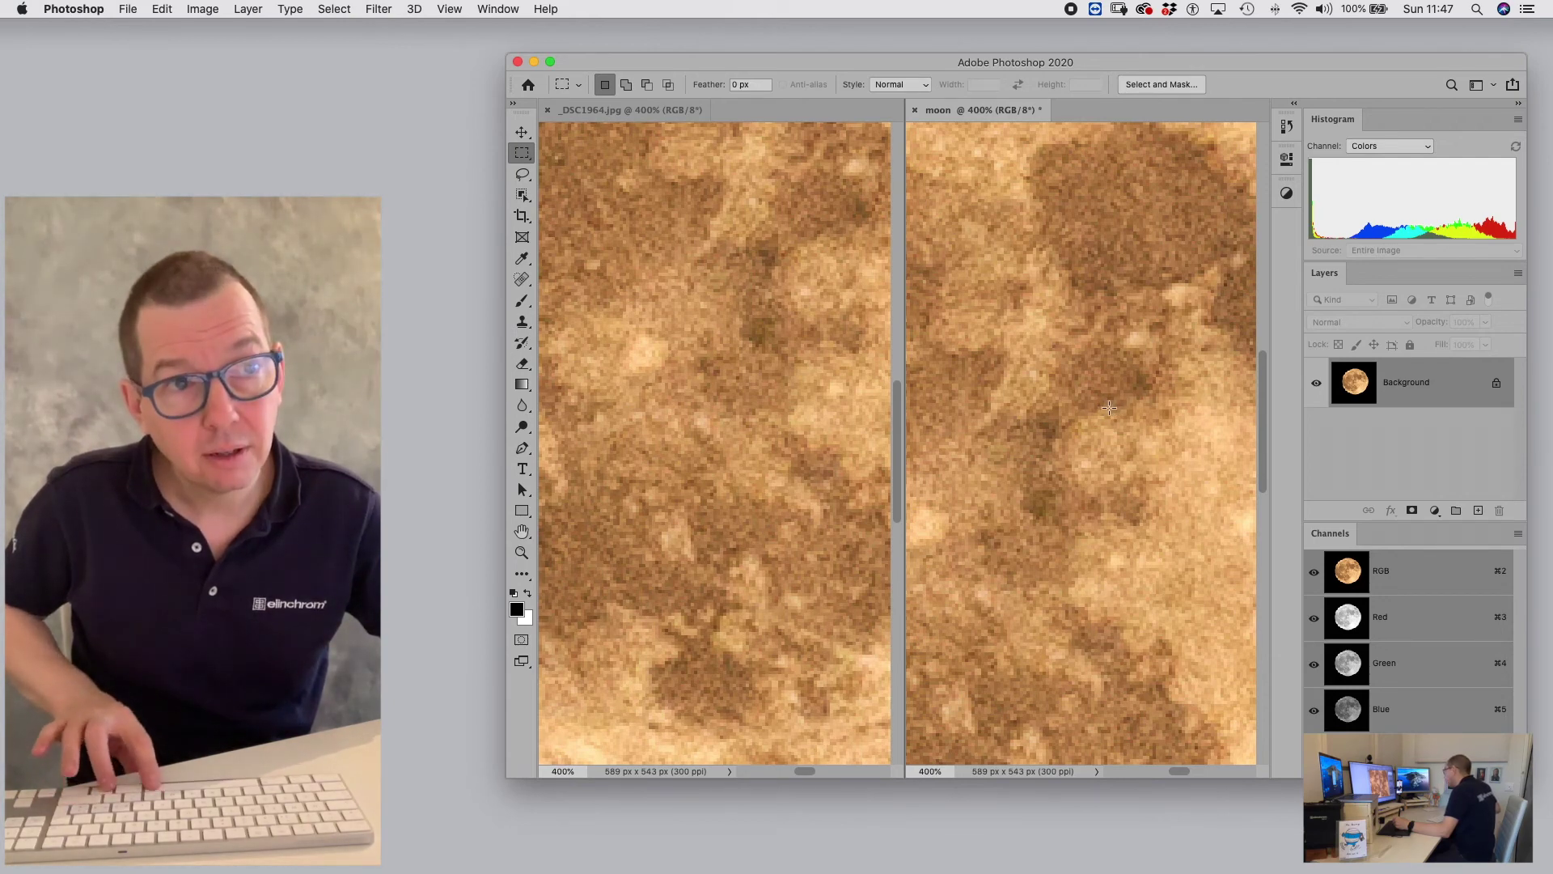
alt+click(1107, 407)
alt+click(1106, 407)
alt+click(1107, 408)
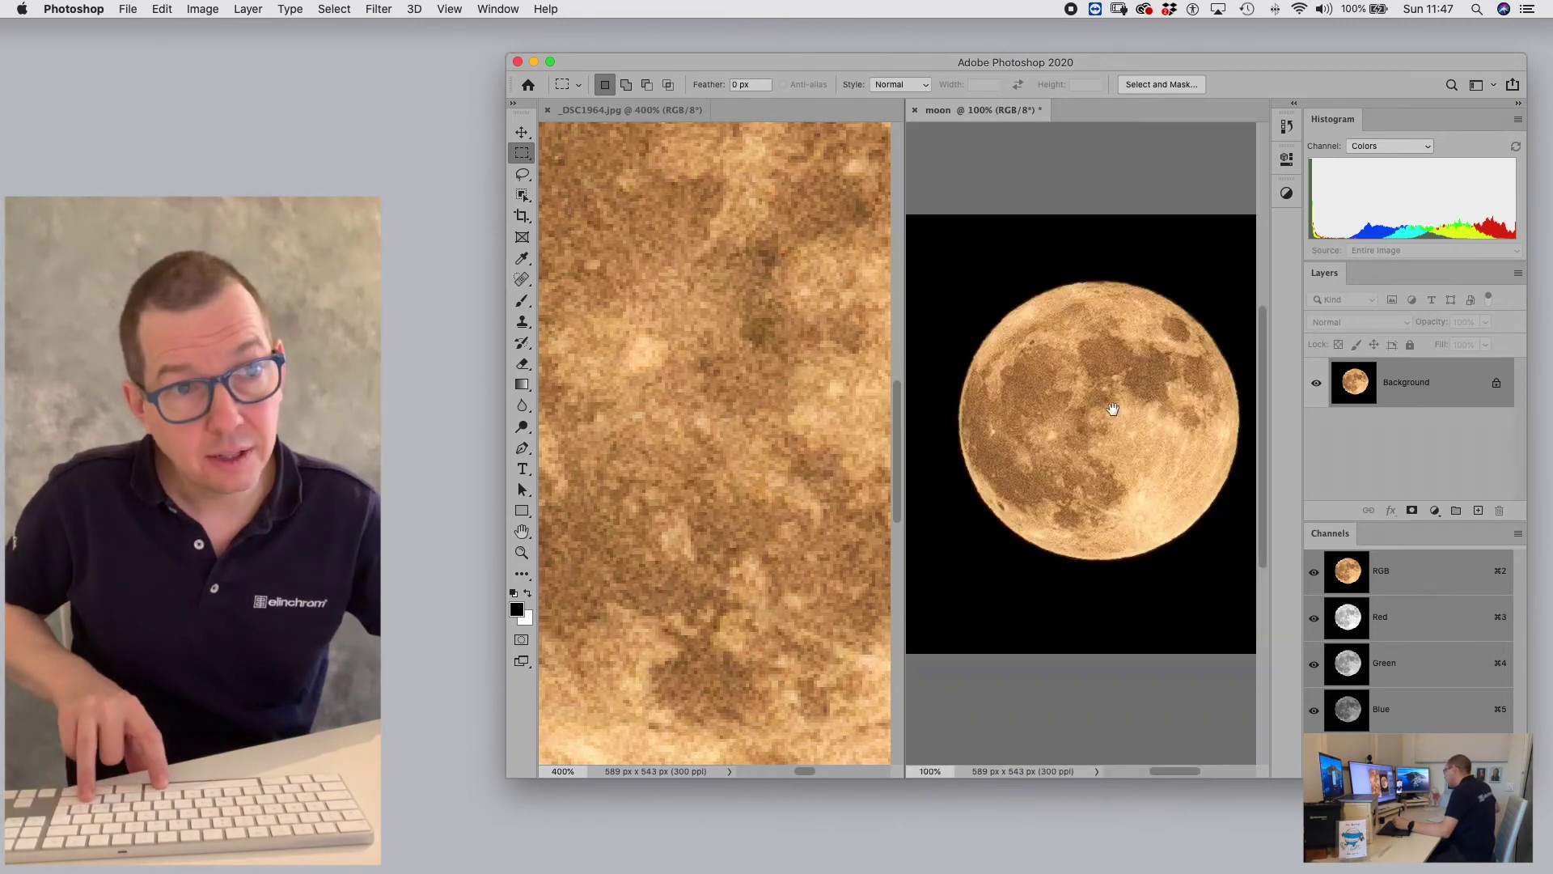
mouse_move(1115, 409)
mouse_down()
mouse_move(1086, 419)
mouse_move(1113, 409)
mouse_up()
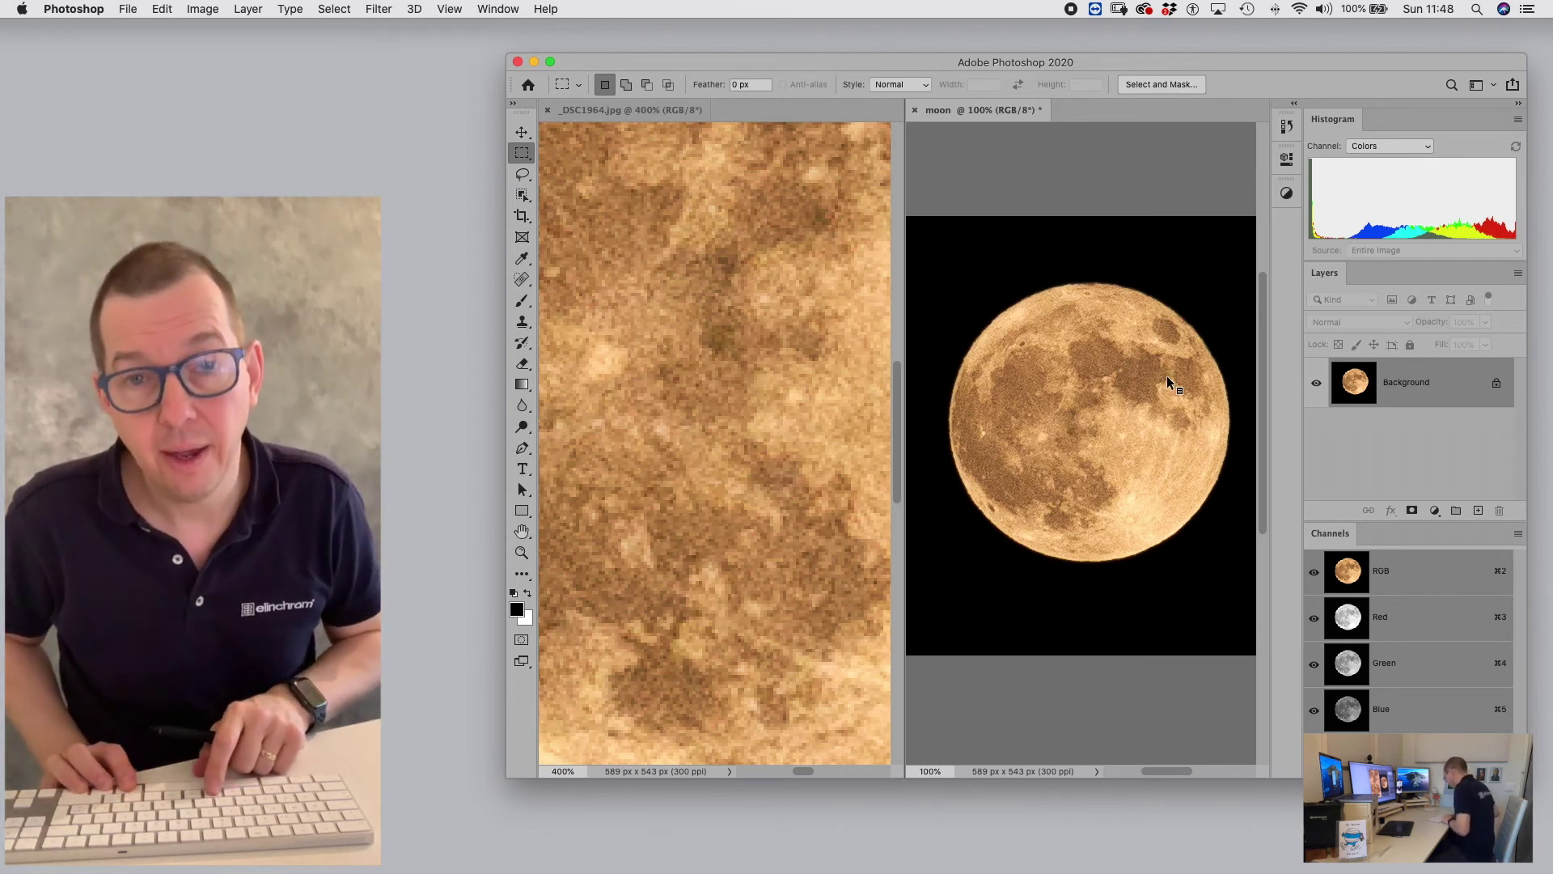
key(super+1)
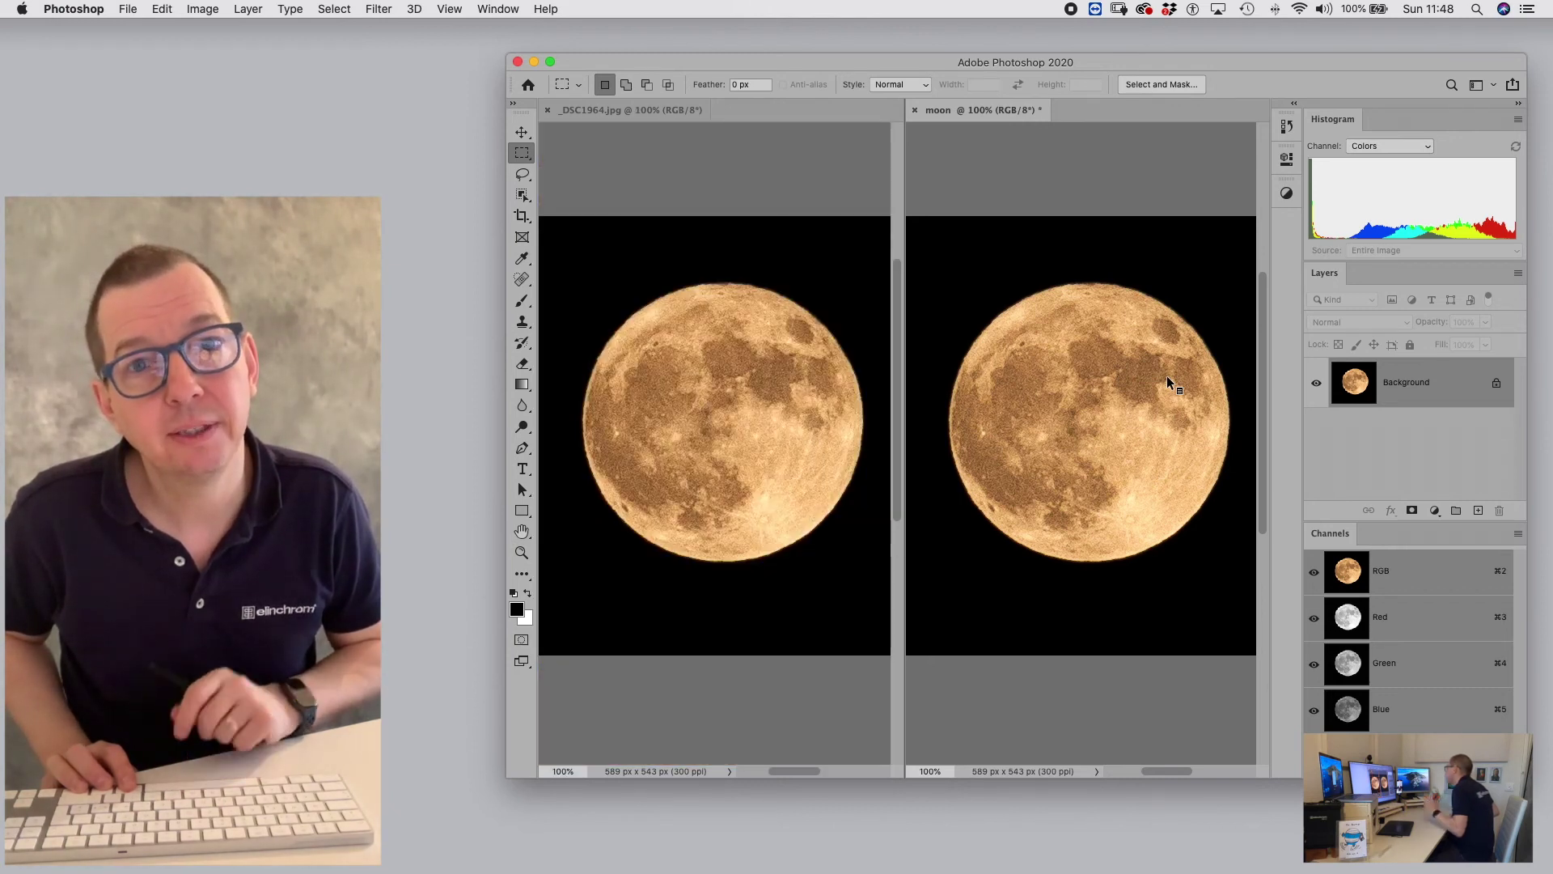
- Zoom _DSC1964.jpg to 300% and apply Match All to give the moon window the same zoom and location
click(747, 365)
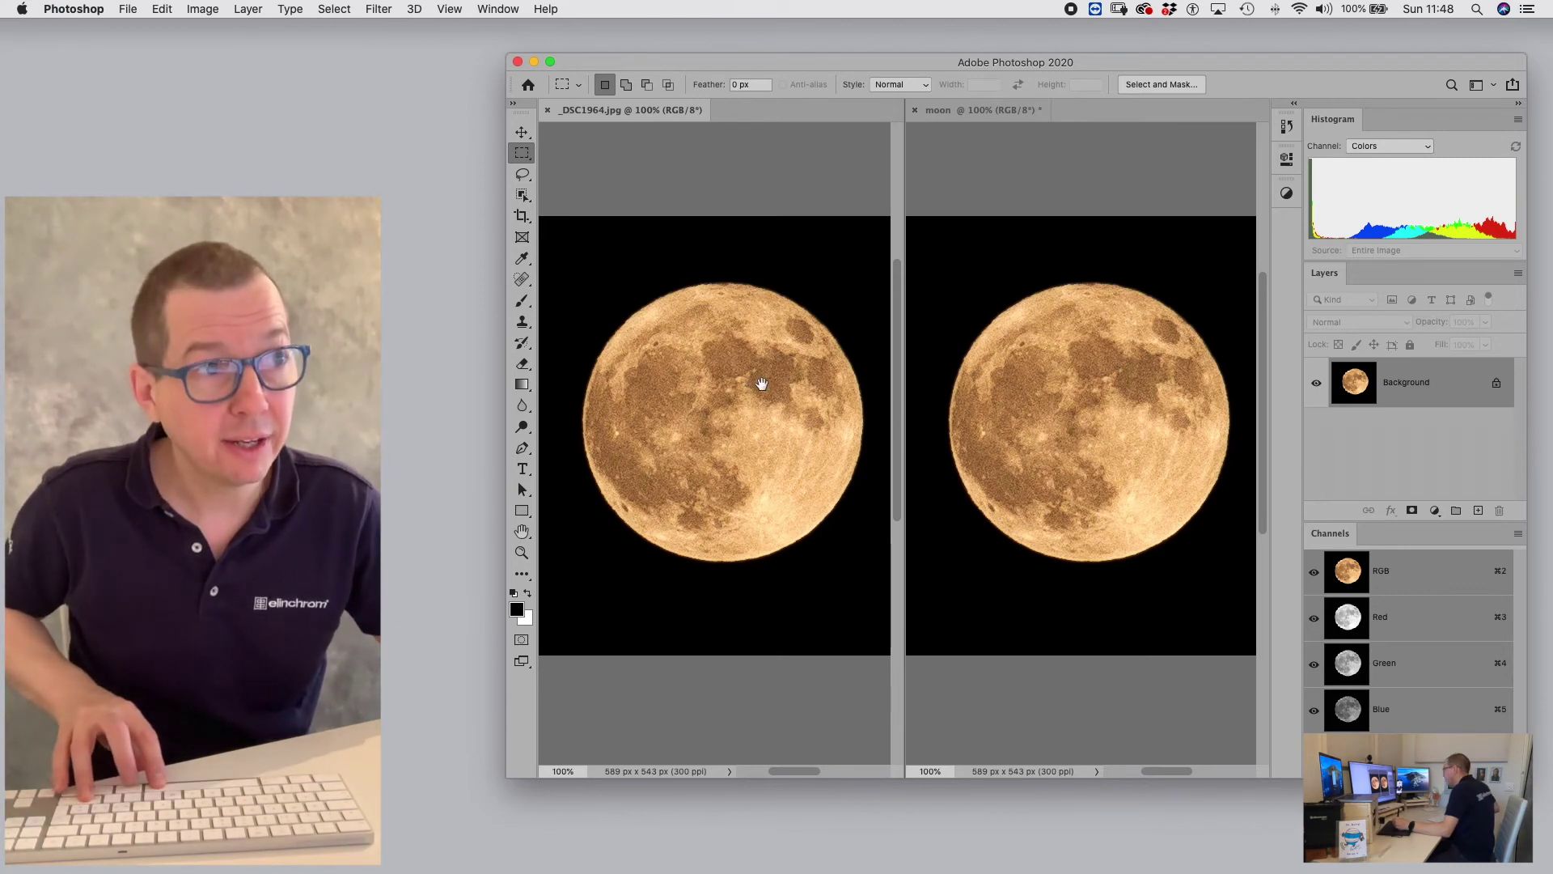
click(751, 382)
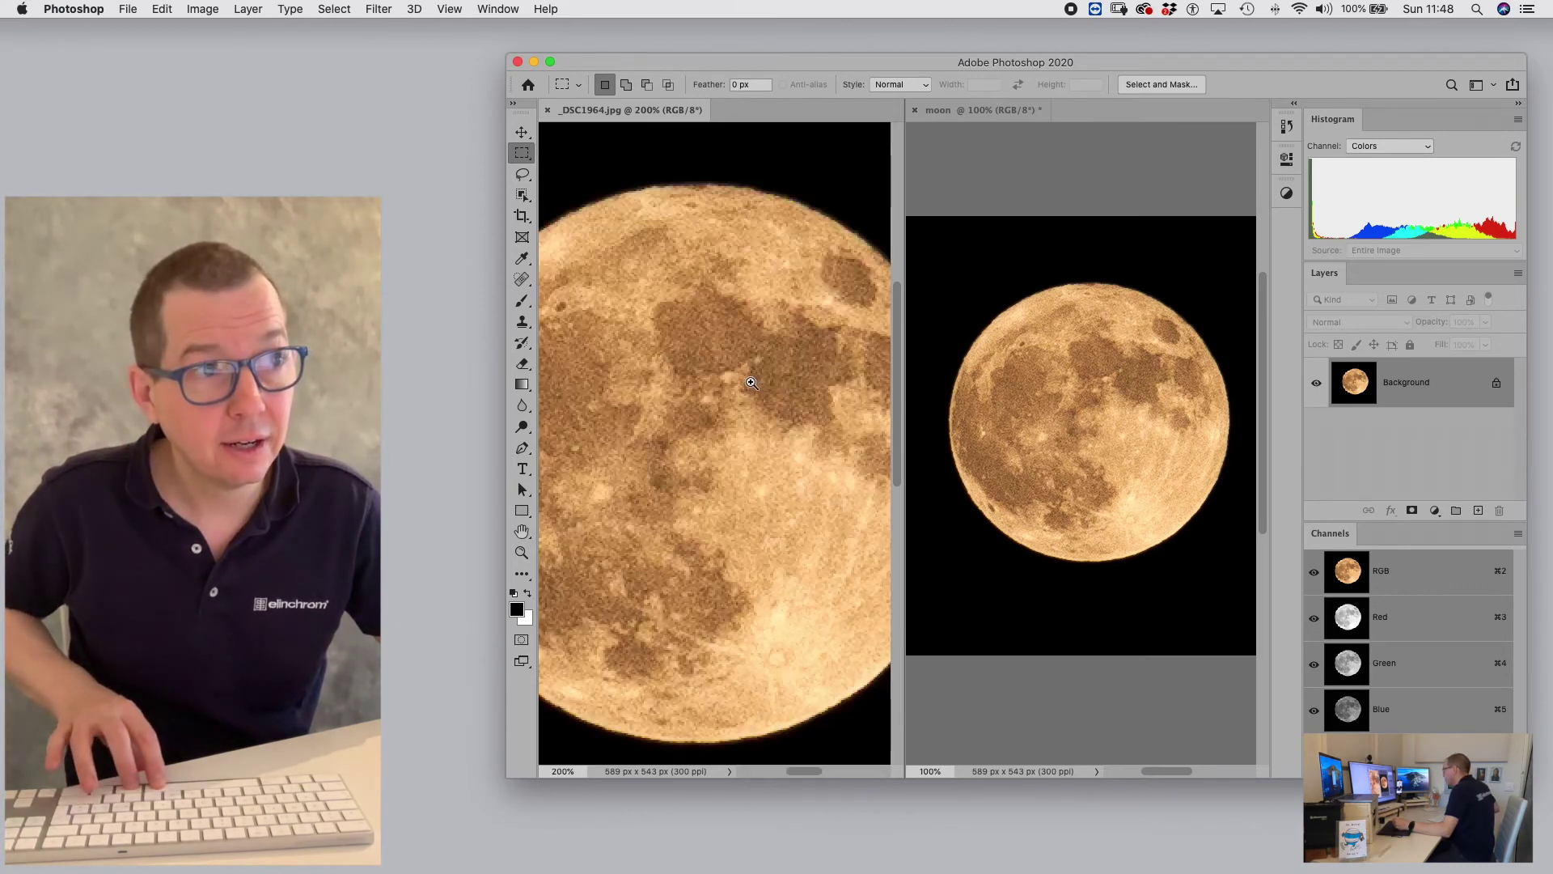
click(754, 384)
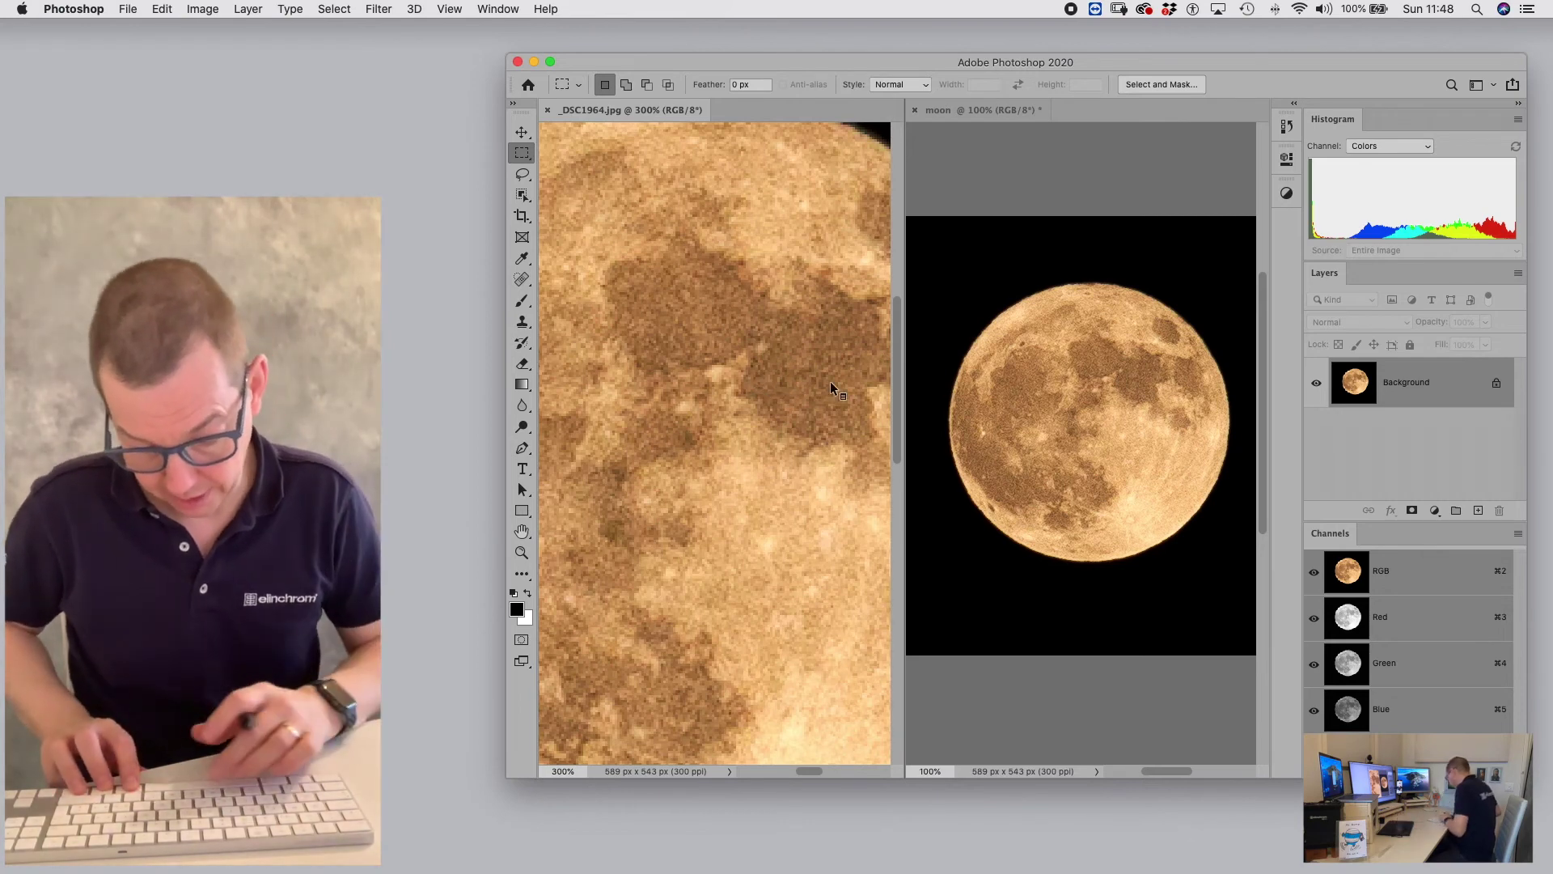
key(ctrl+alt+super+m)
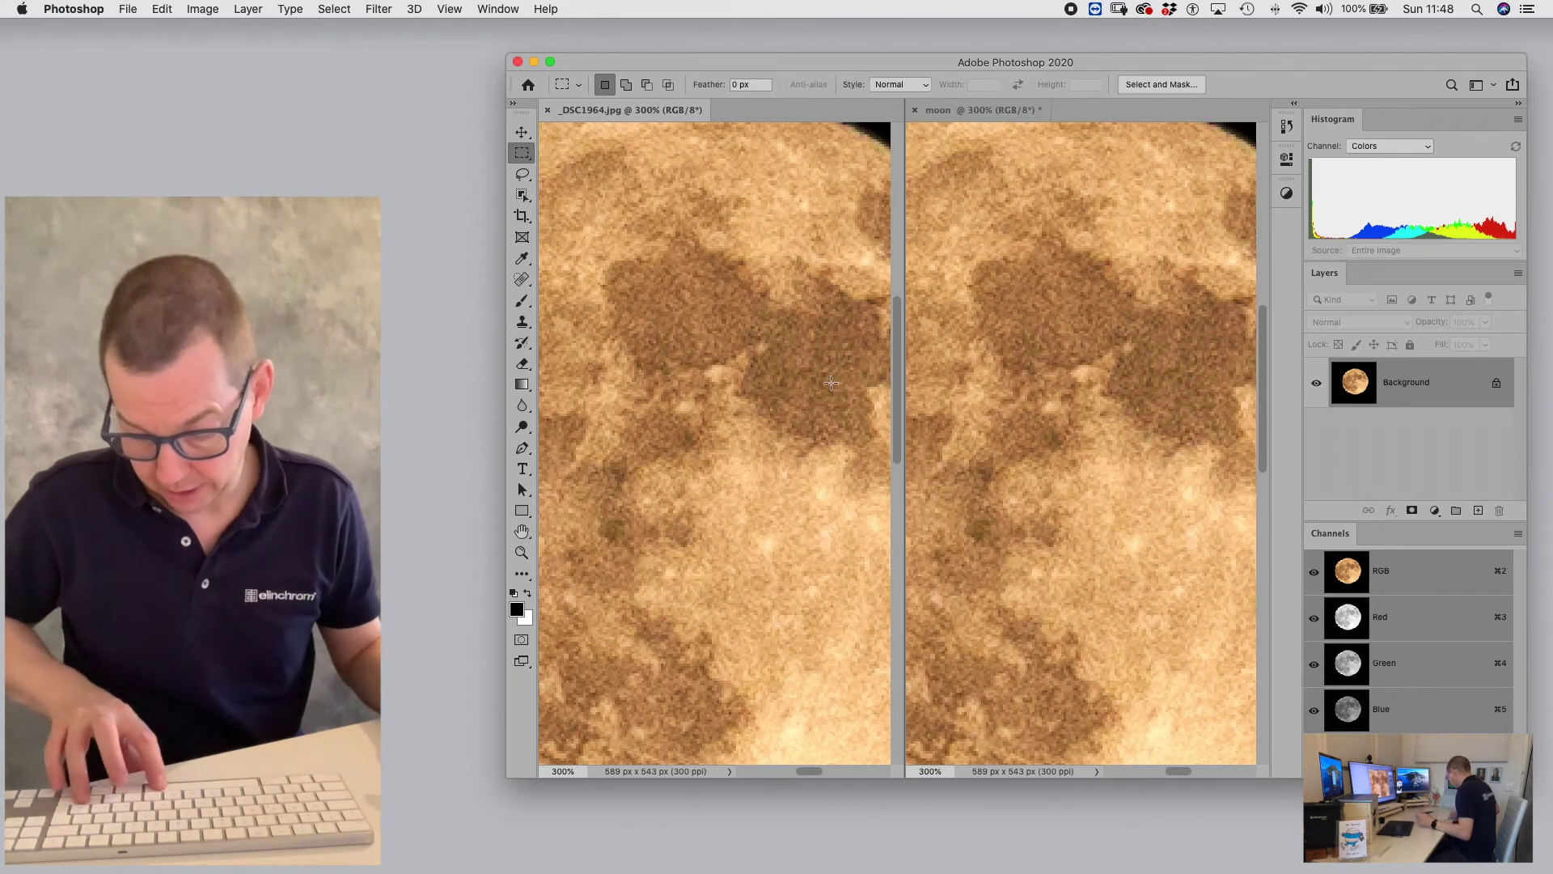
- Pan and zoom both moon images in sync between 100% and 500% to compare their surface details
key(space)
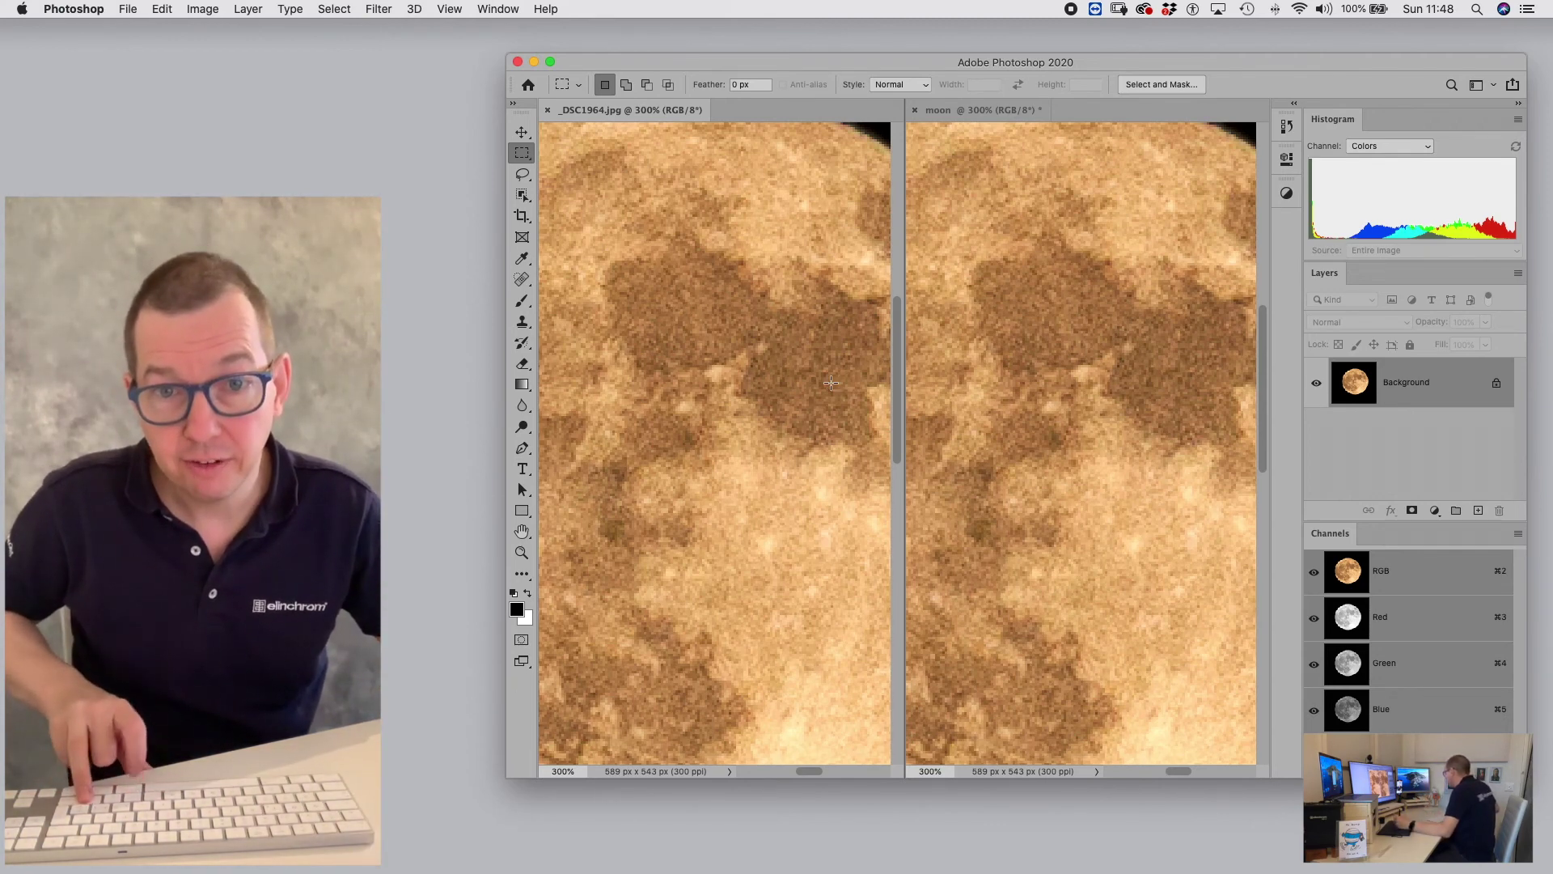
drag(853, 428, 754, 412)
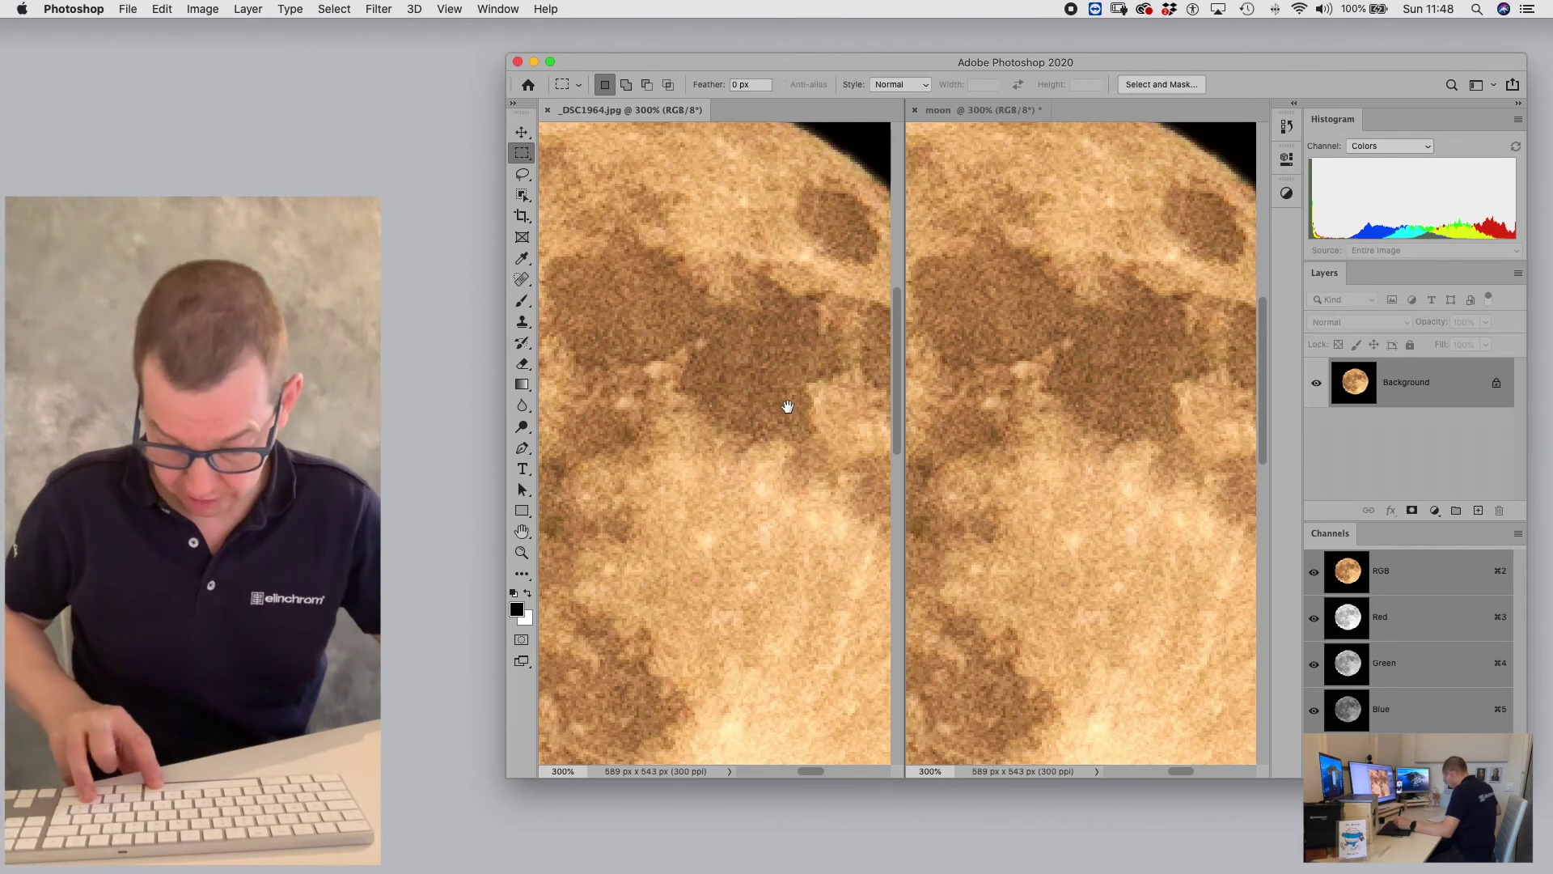
super+click(778, 406)
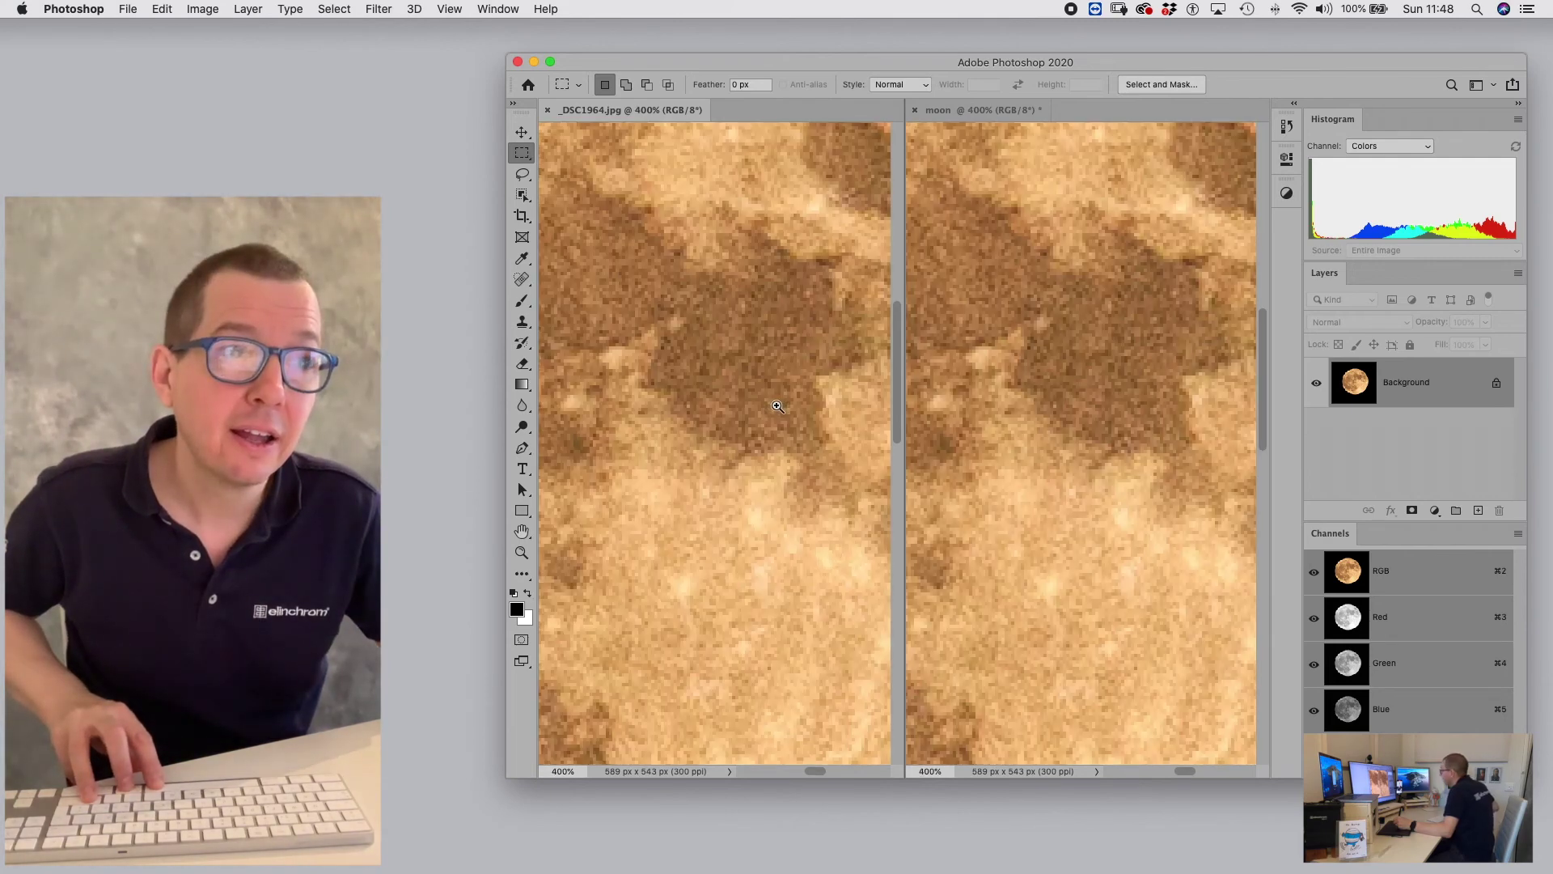
super+click(775, 407)
drag(777, 407, 766, 406)
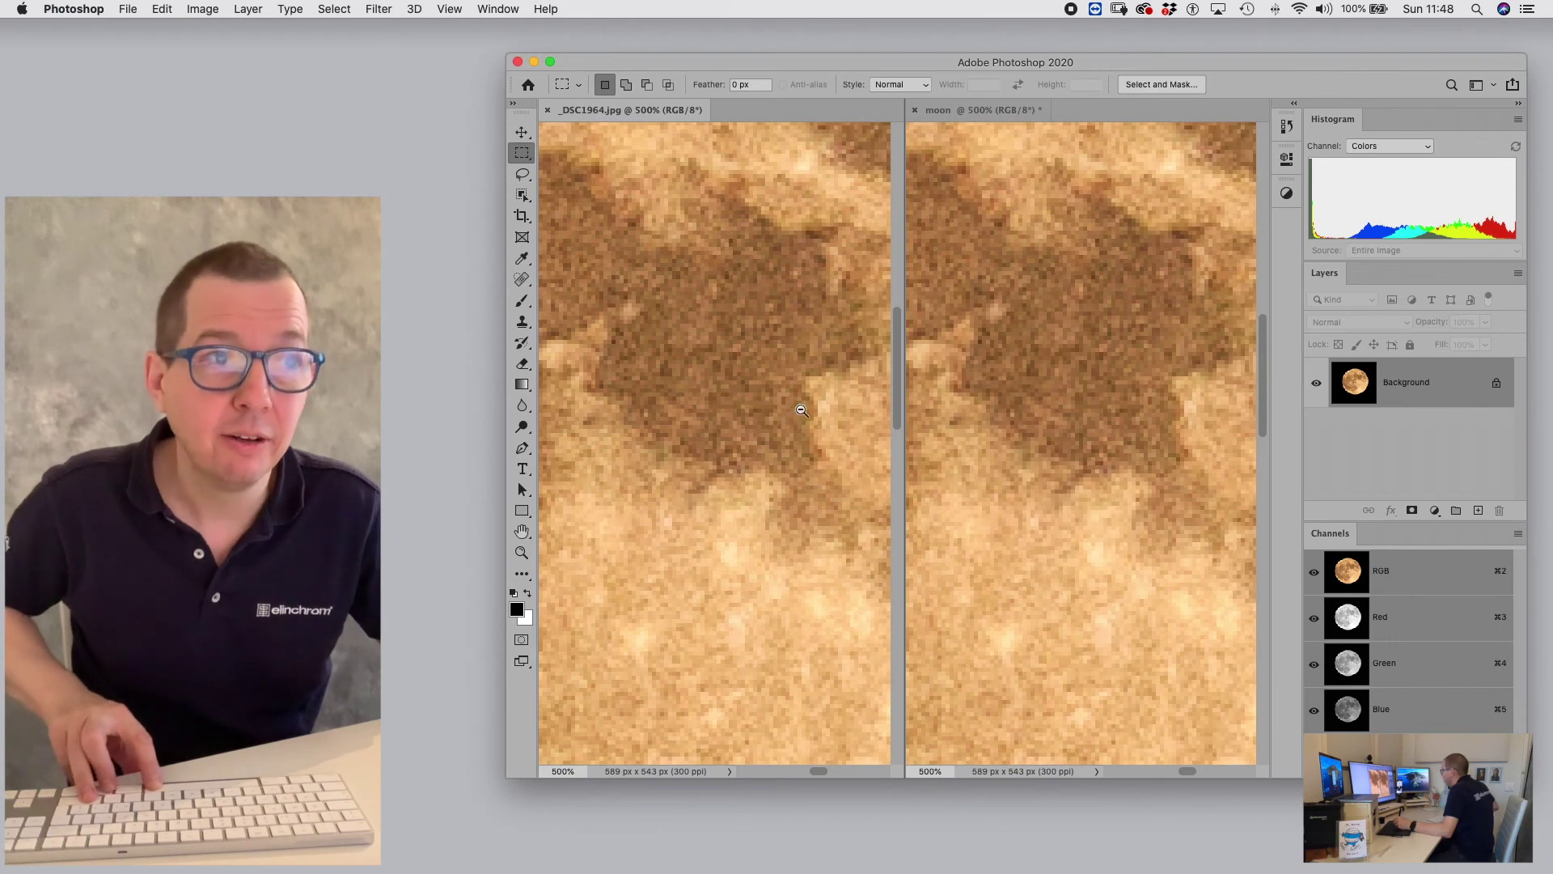
alt+super+click(769, 410)
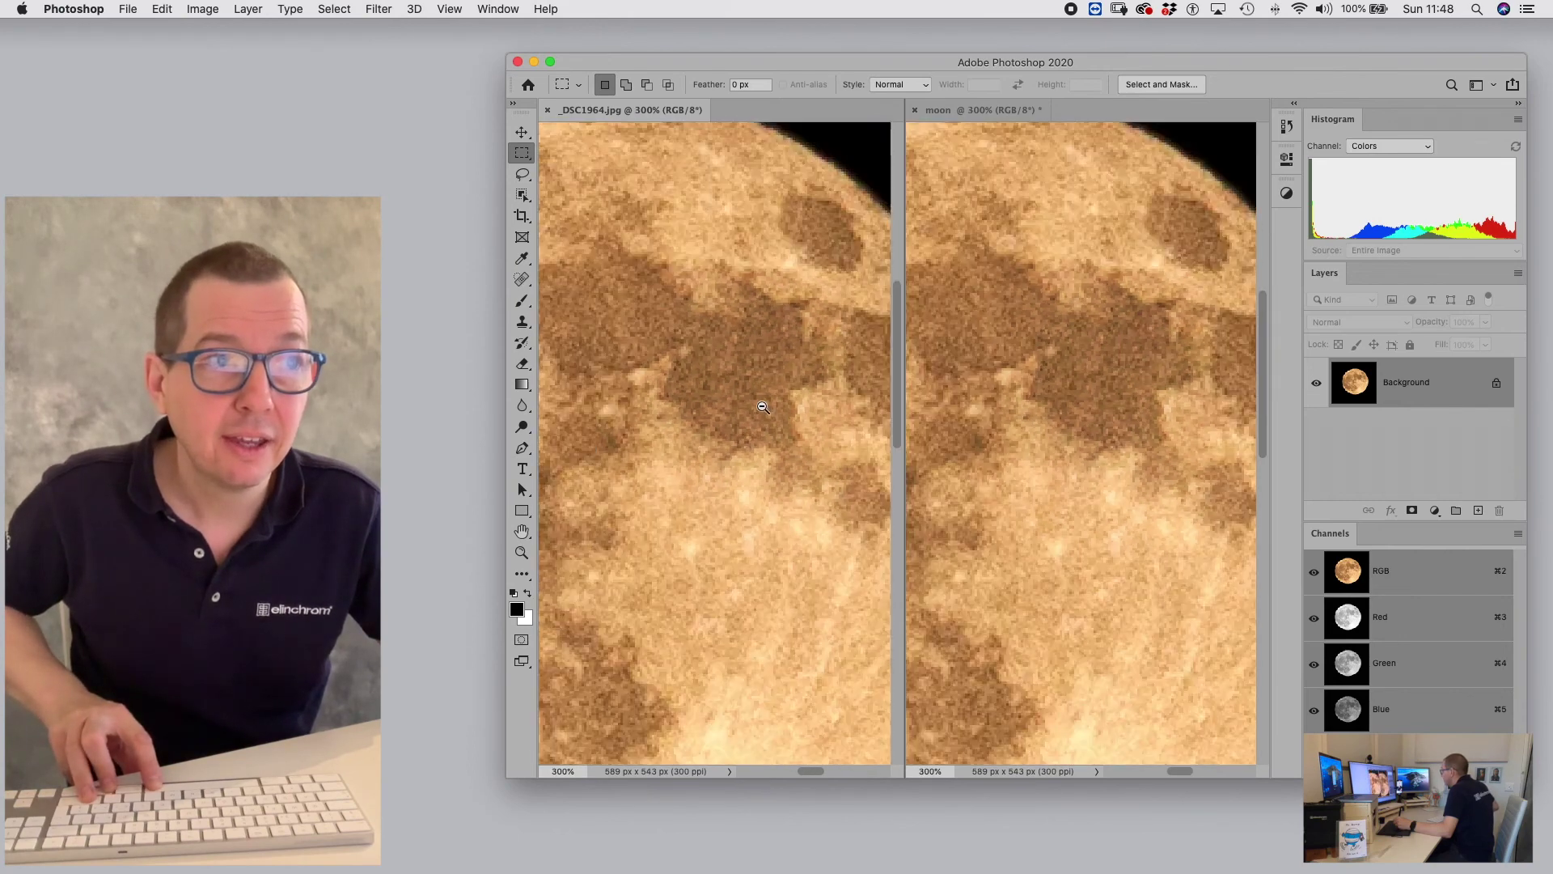
drag(759, 406, 808, 396)
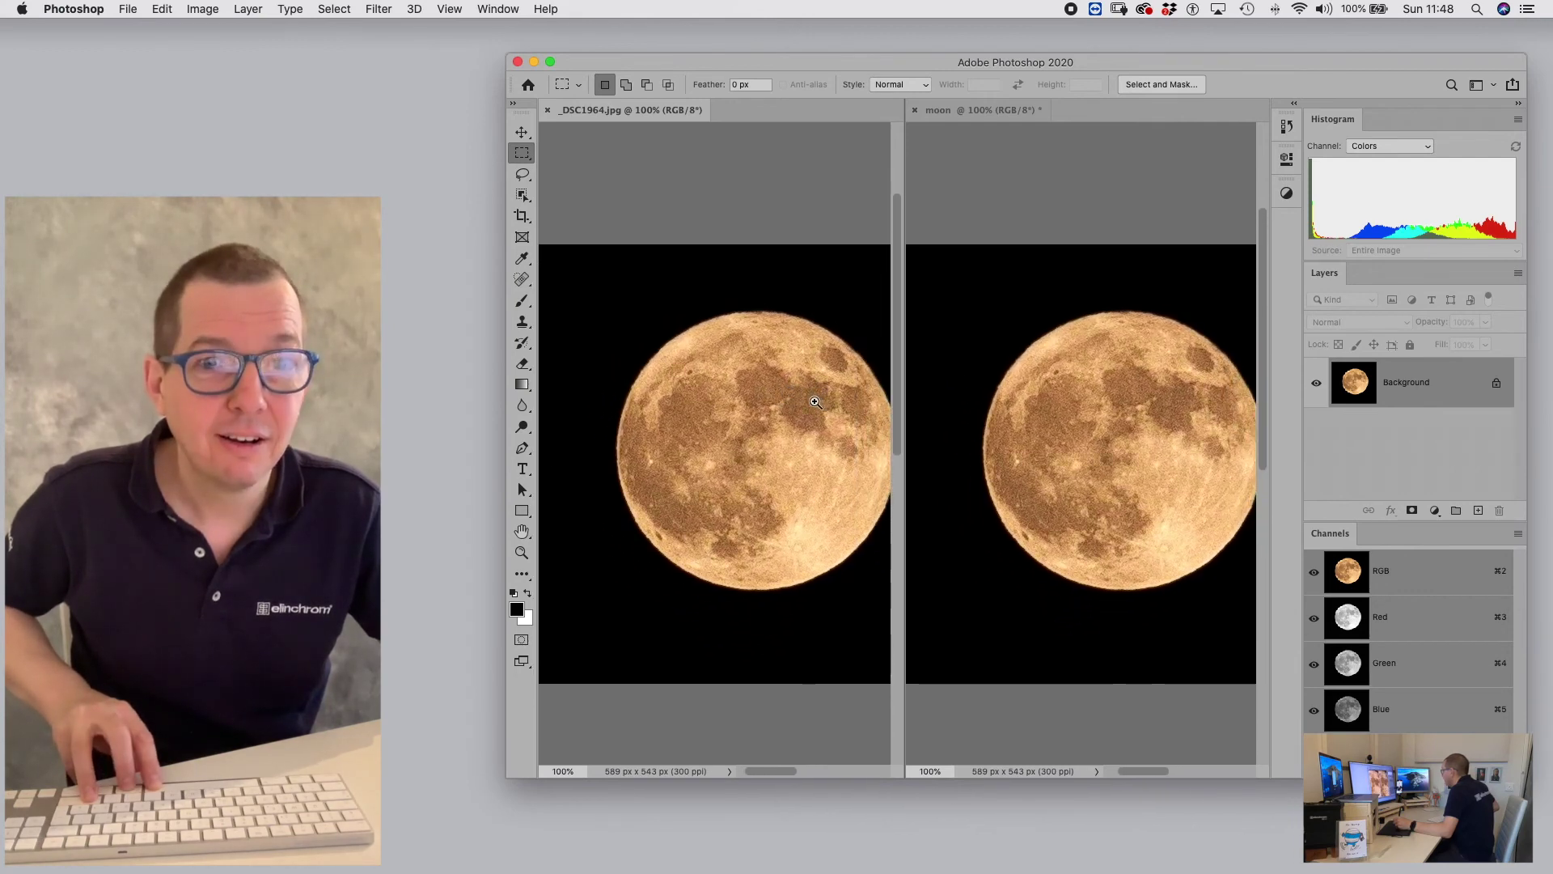
super+click(817, 402)
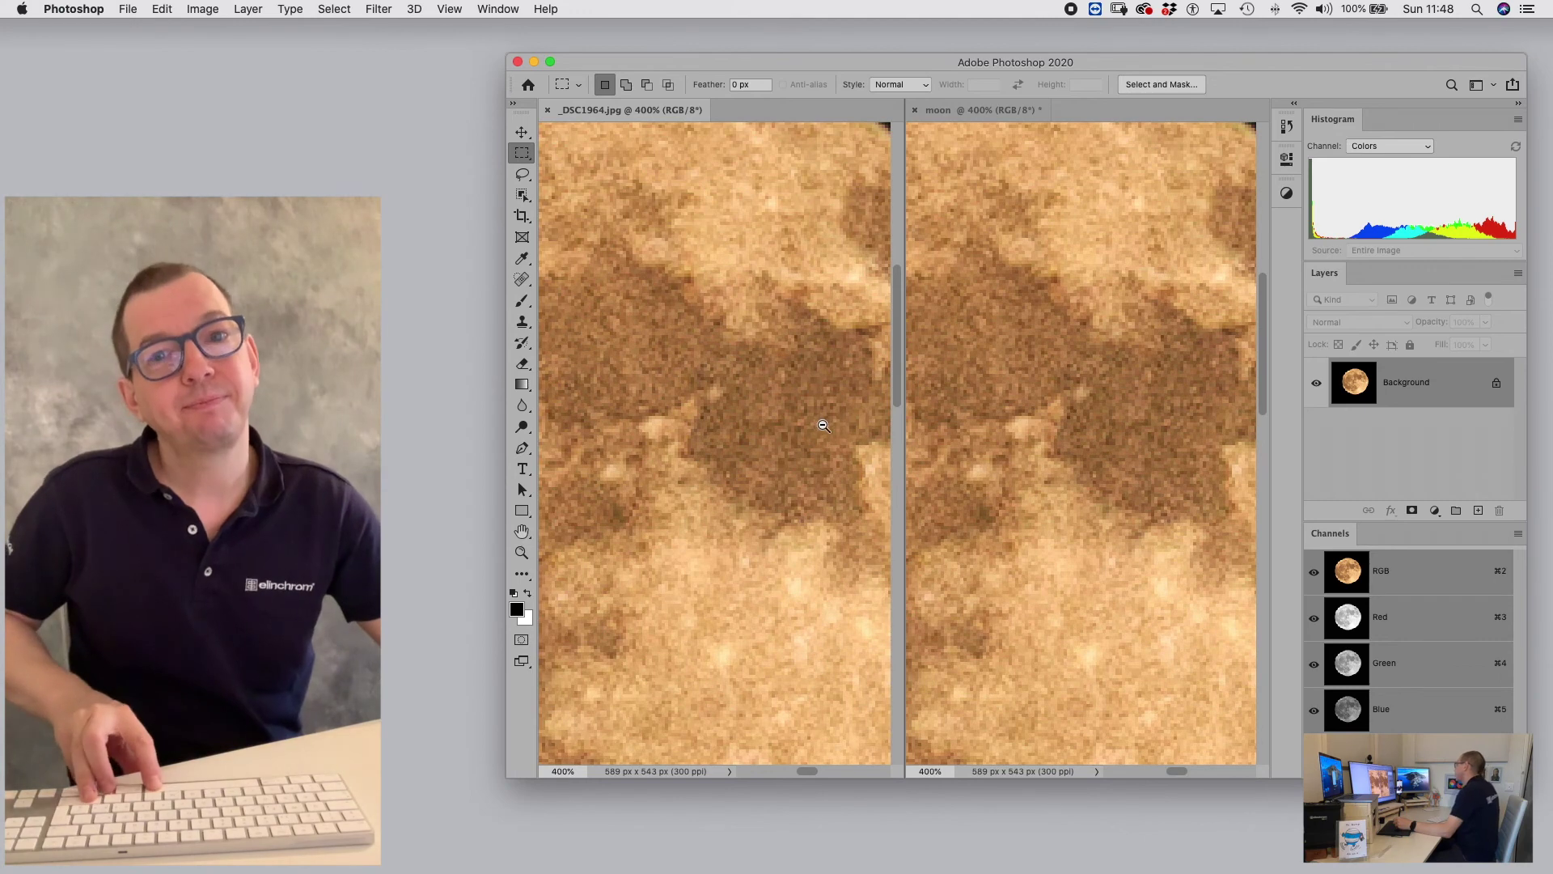
alt+super+click(821, 424)
alt+super+click(808, 413)
alt+super+click(796, 417)
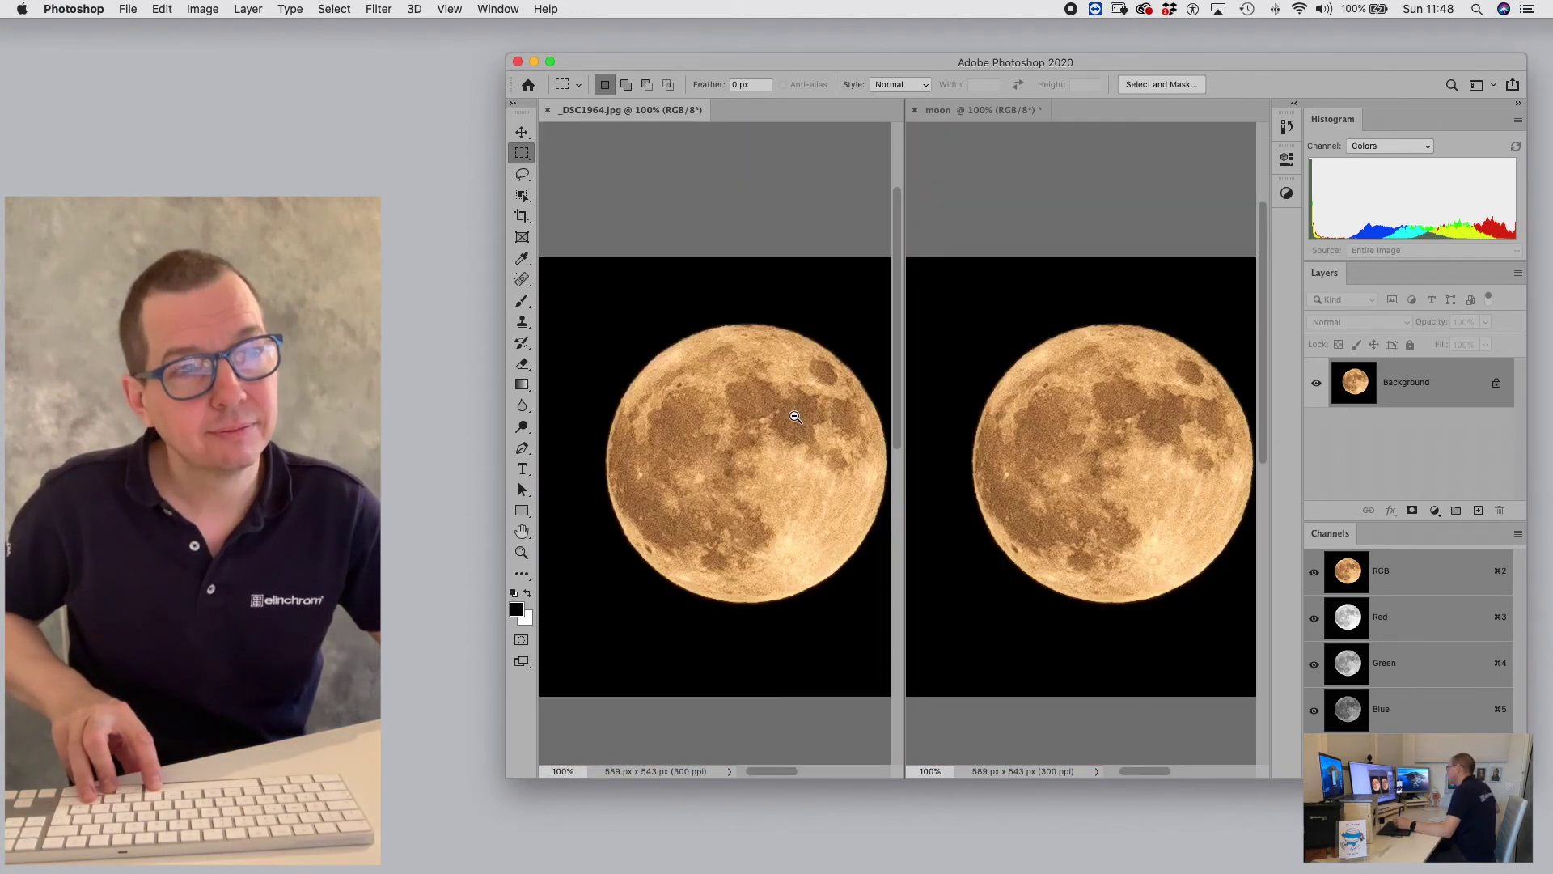
- Activate the moon image, add the Actions panel to the collapsed dock grouped with Properties, and move History below Adjustments
click(996, 116)
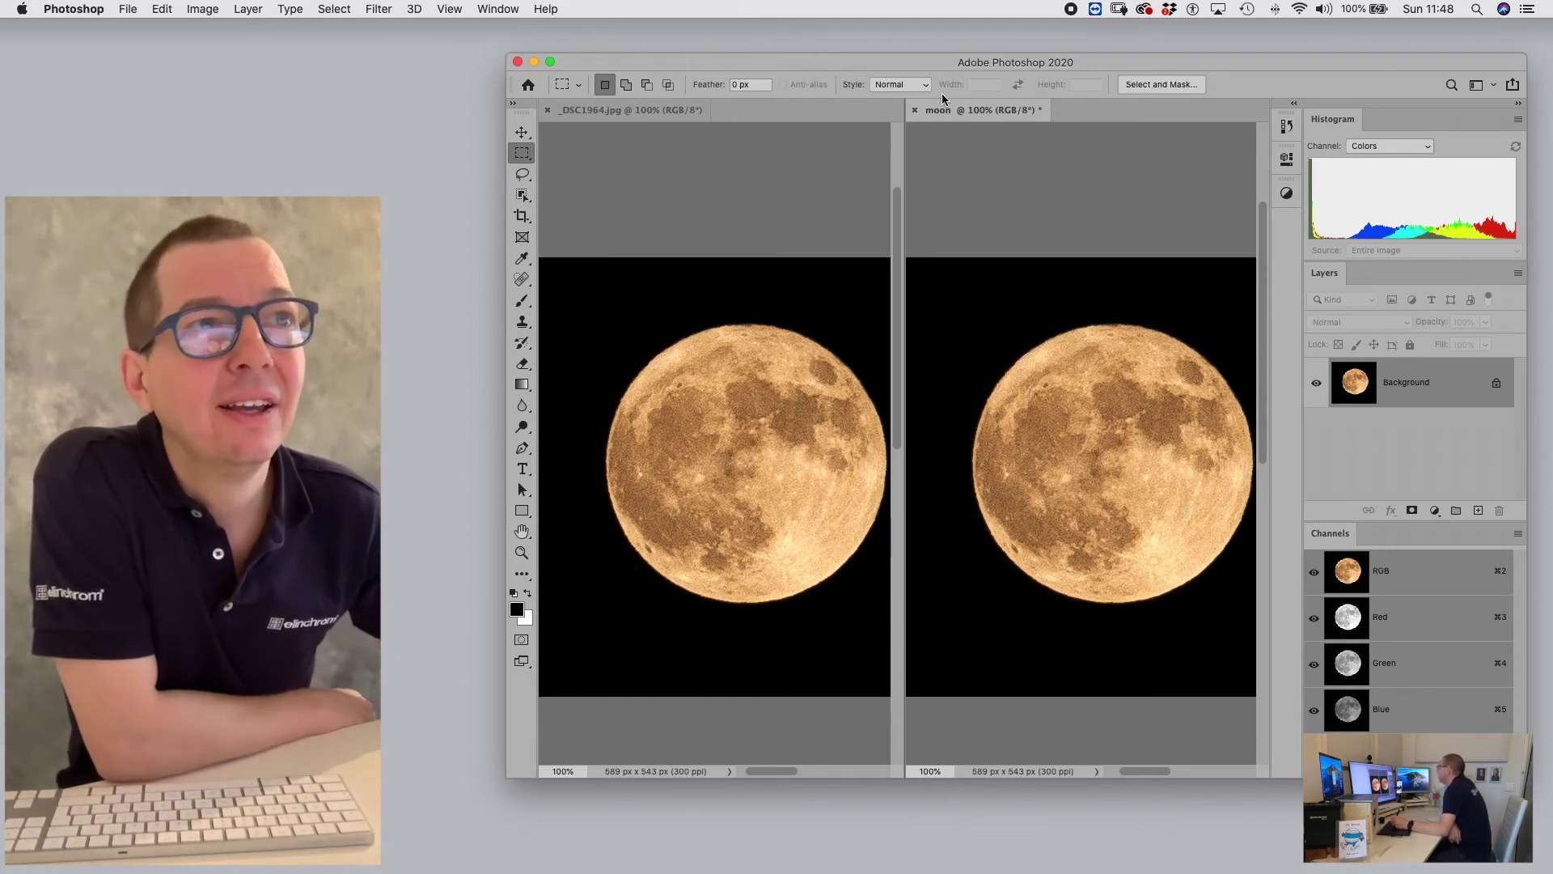
click(497, 9)
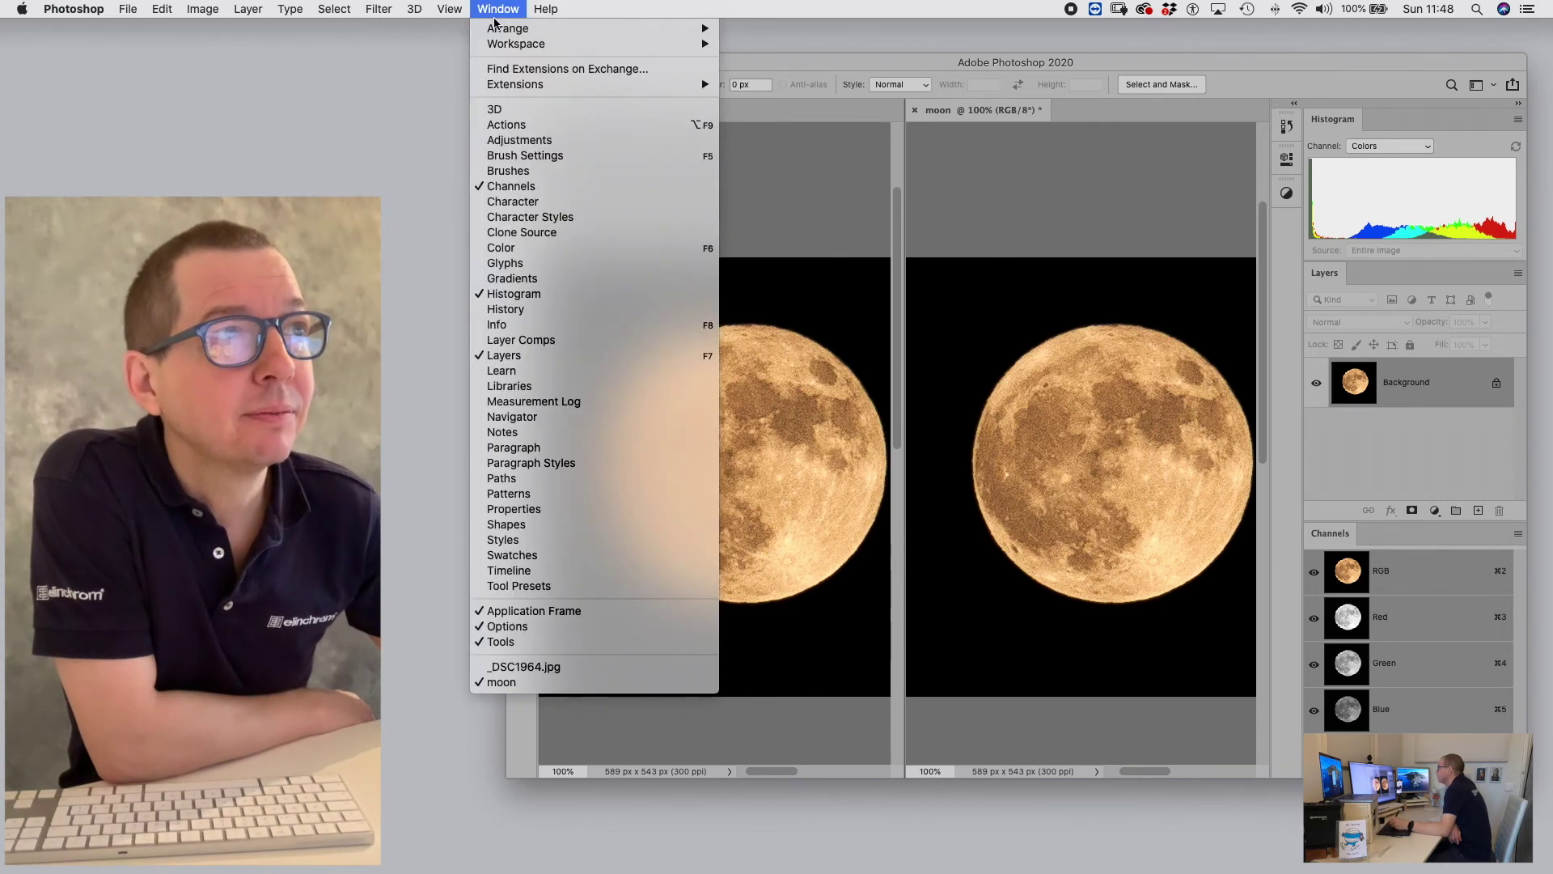
click(515, 126)
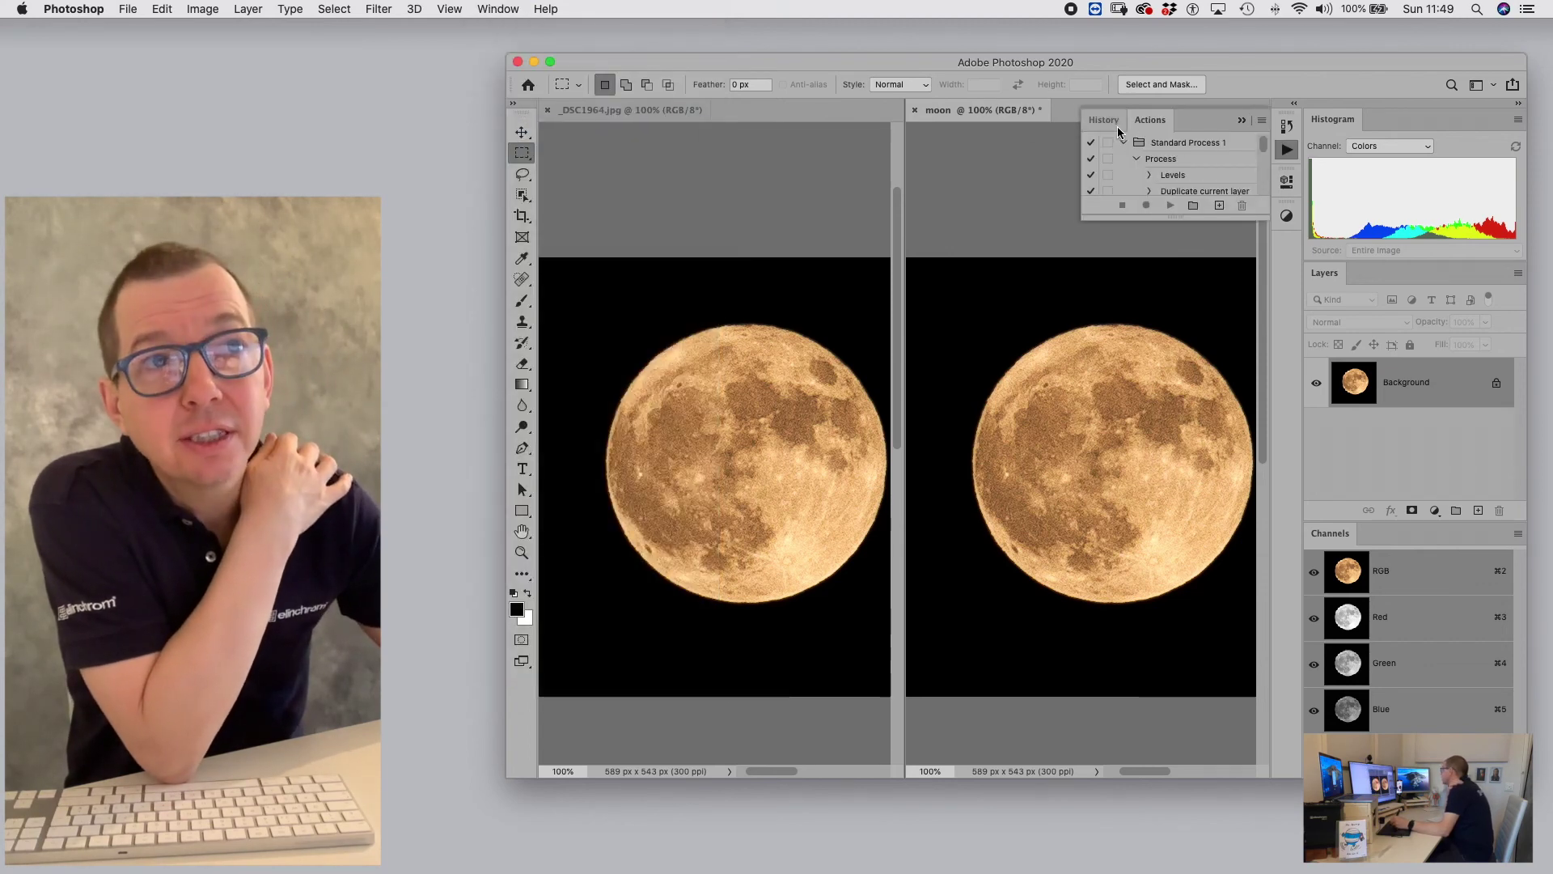
drag(1150, 120, 737, 200)
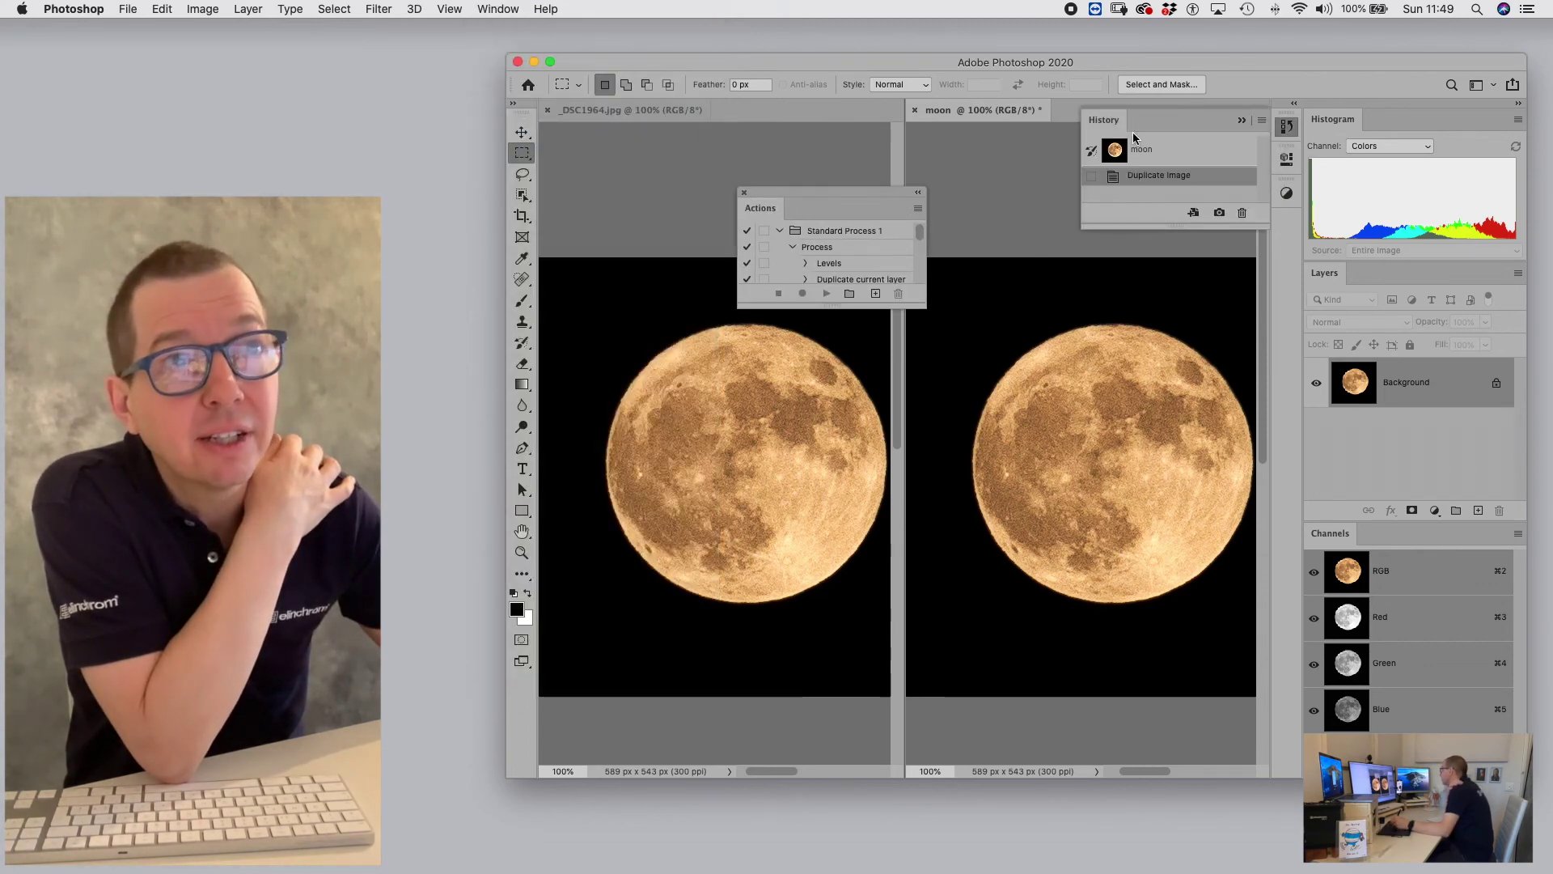
drag(1105, 119, 1287, 215)
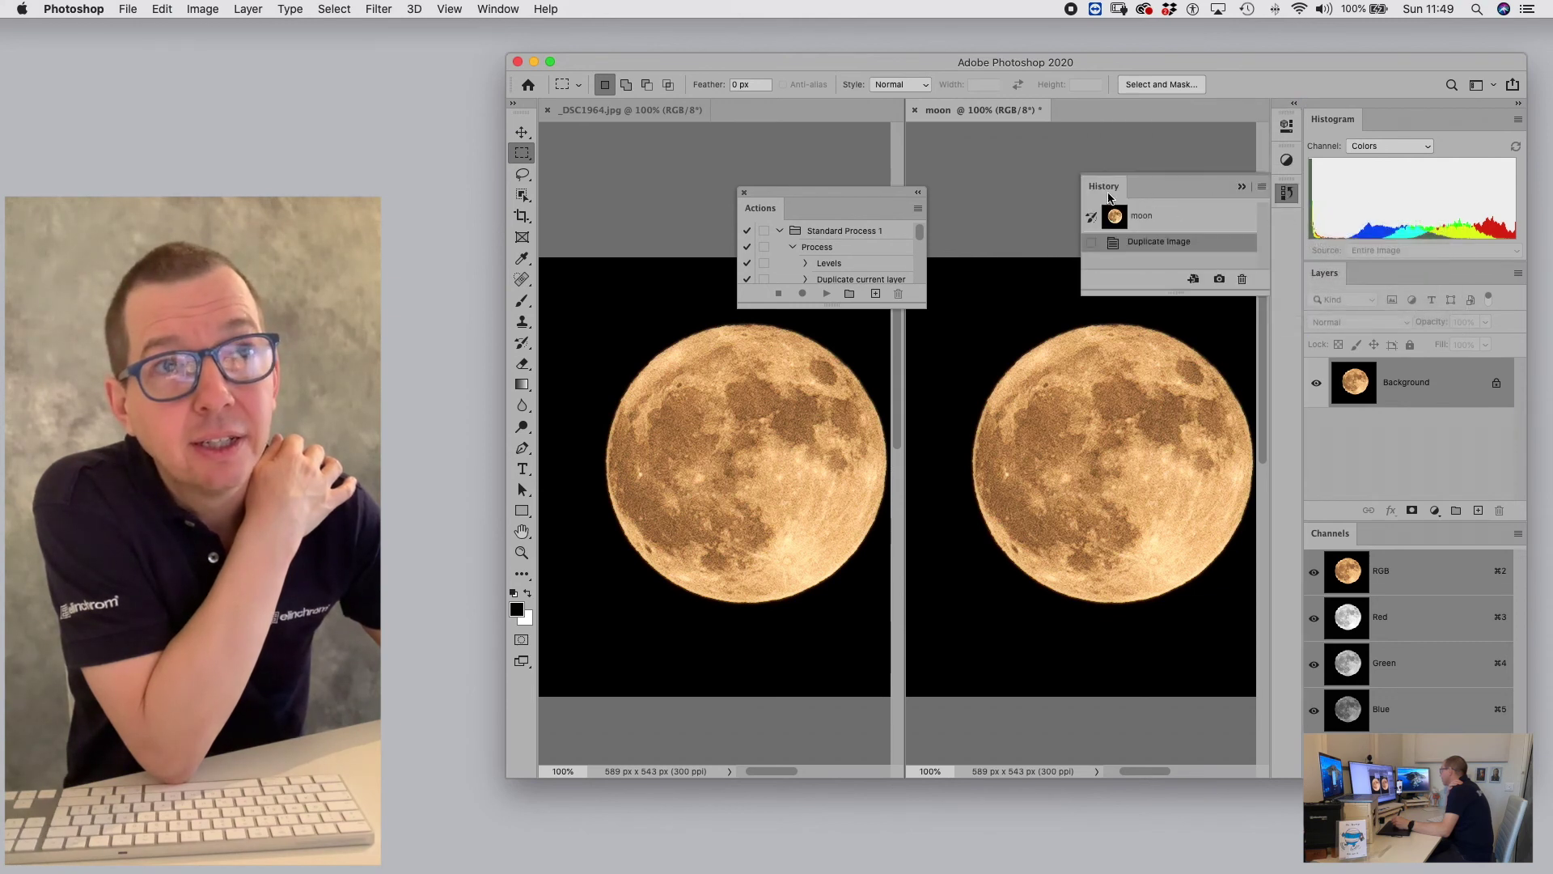
drag(763, 210, 1292, 126)
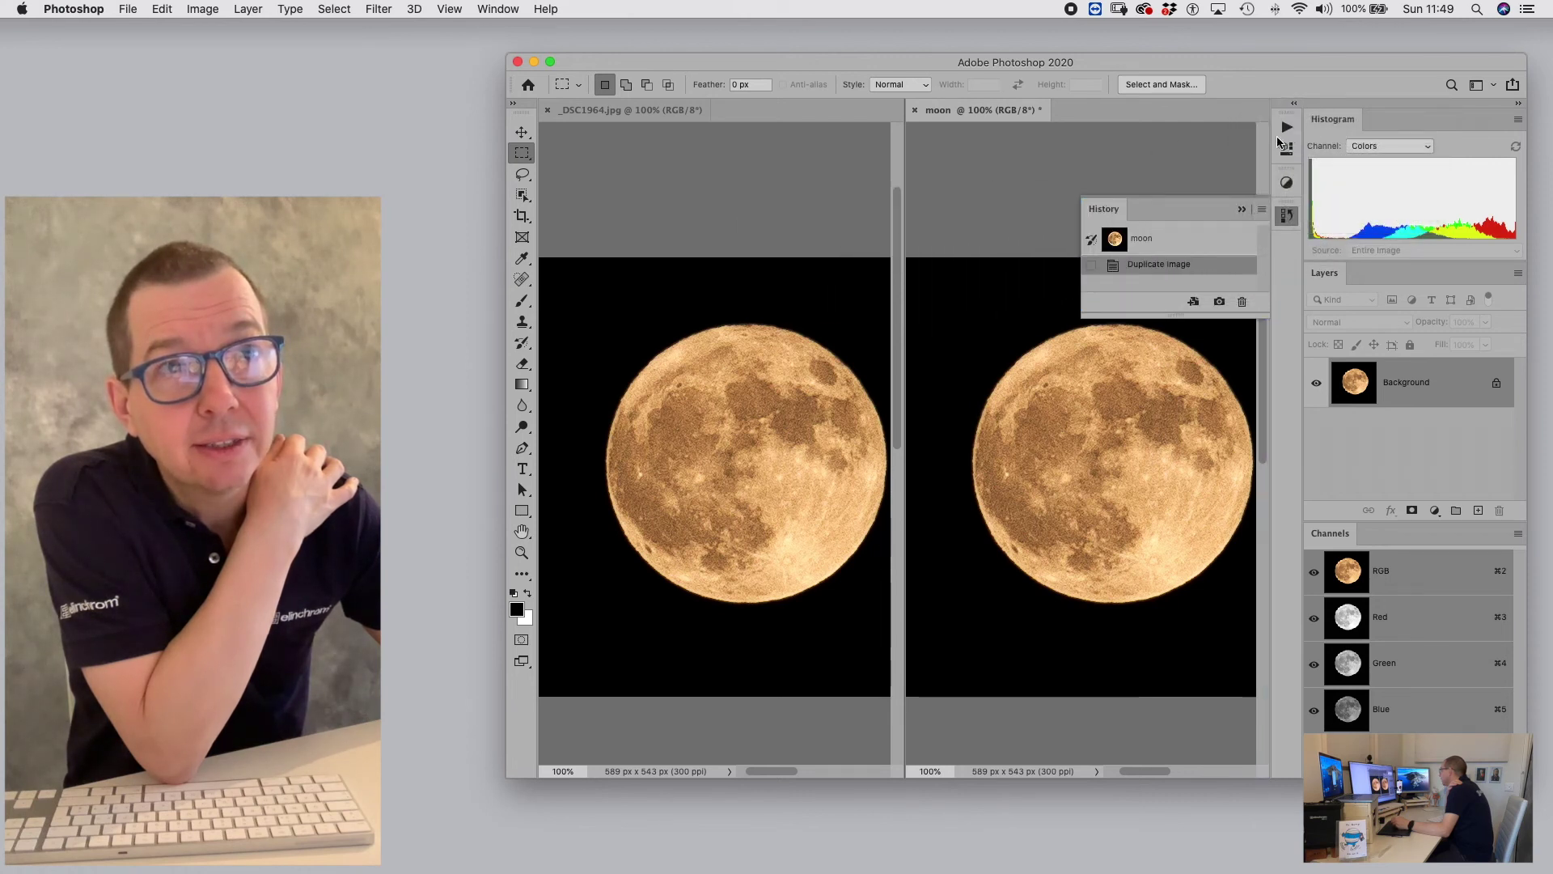
click(1243, 211)
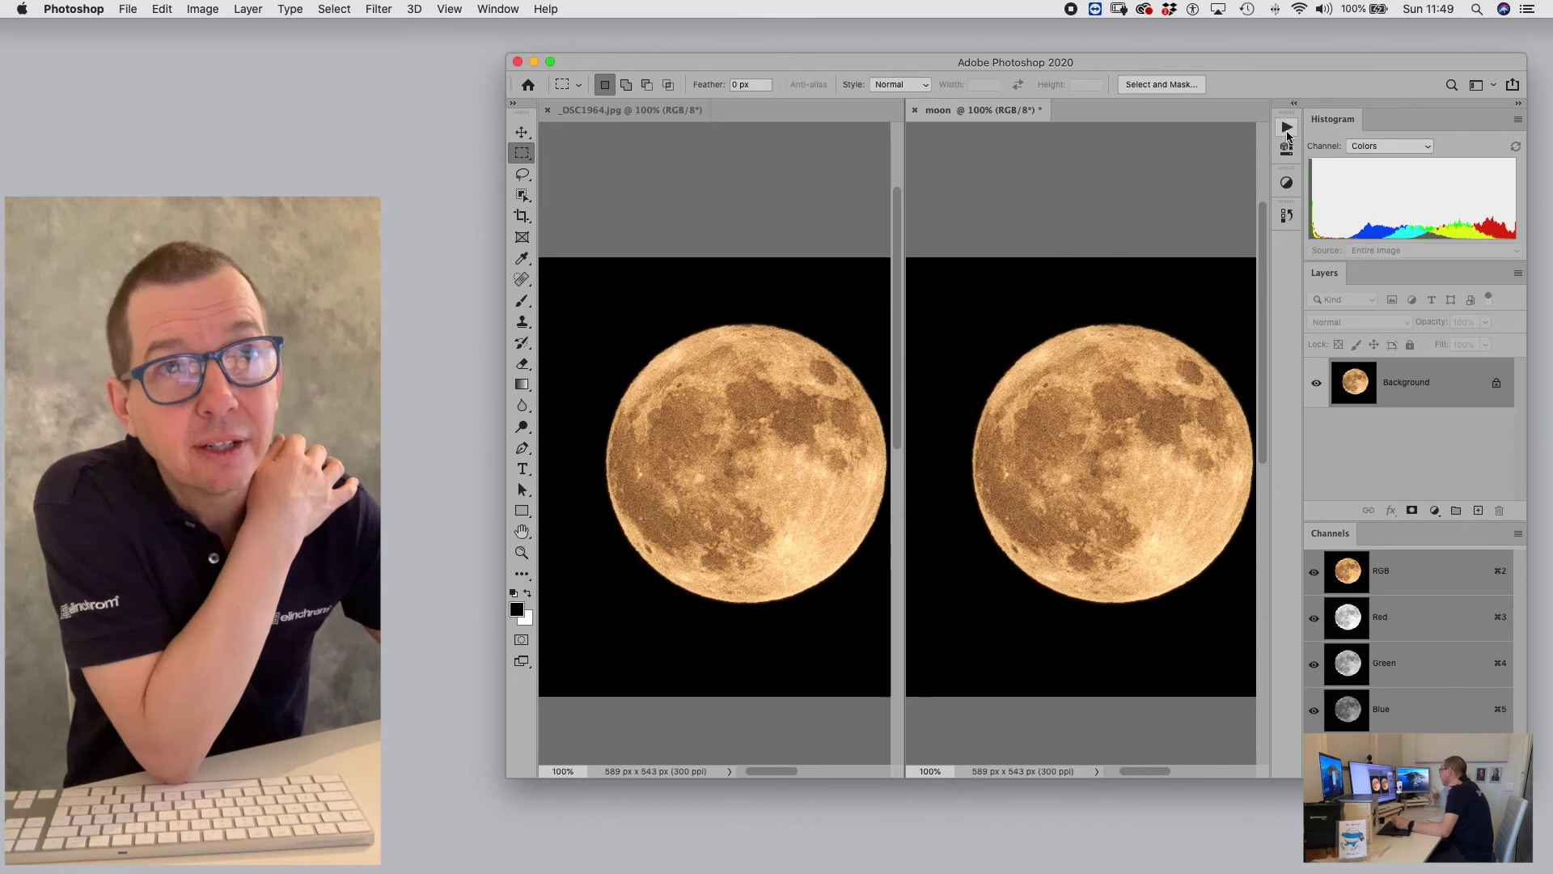
- Expand and lengthen the Actions panel, switch it to Button Mode, and run the Process action on the moon image
click(1287, 129)
drag(1186, 220, 1187, 419)
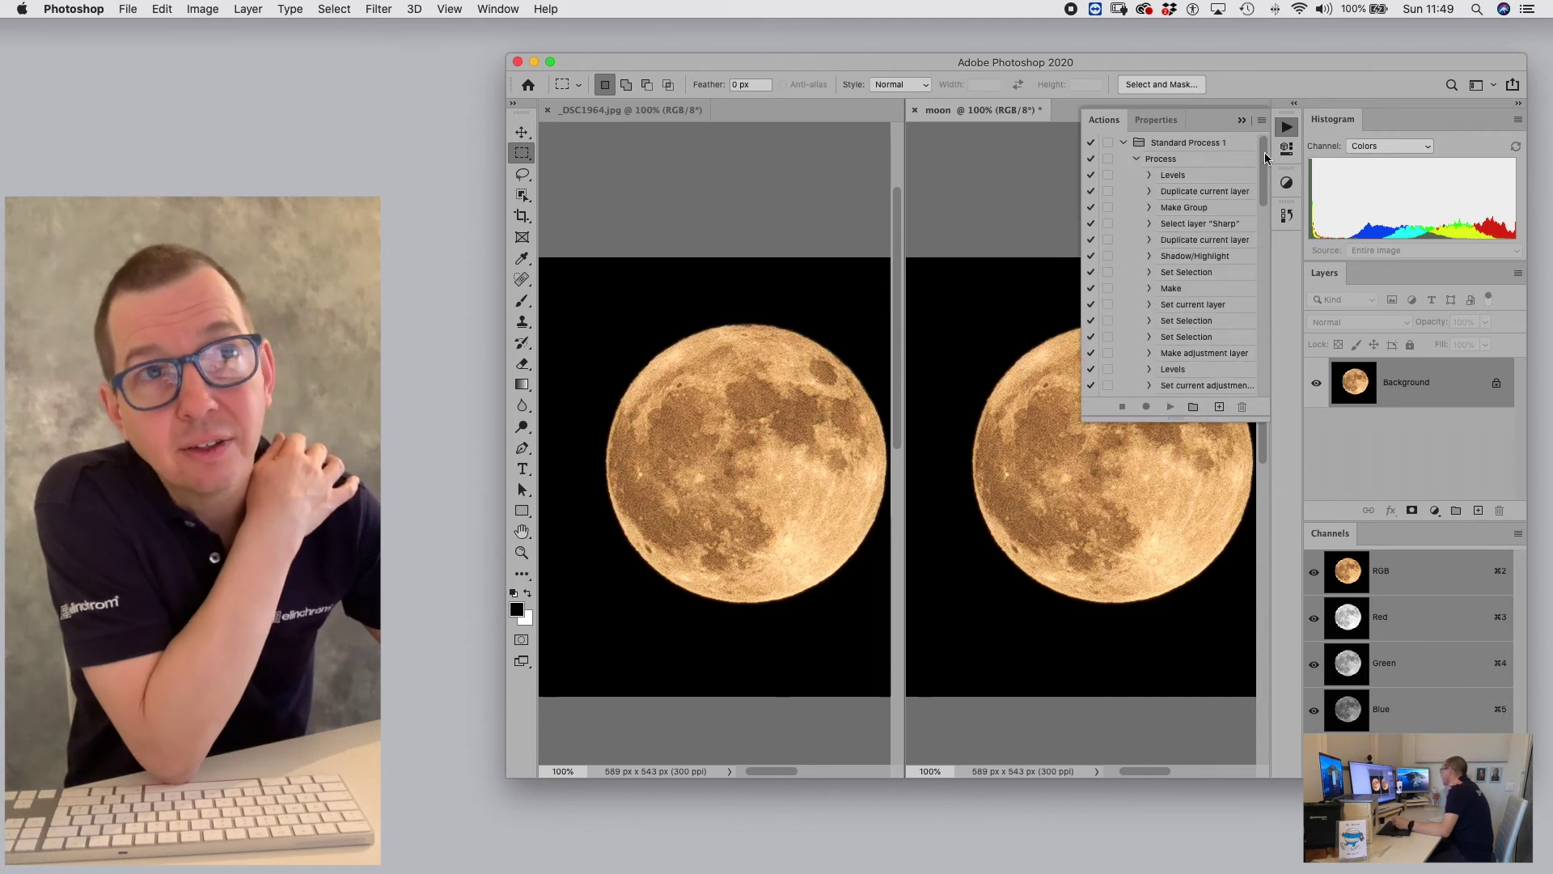
click(1262, 122)
click(1299, 127)
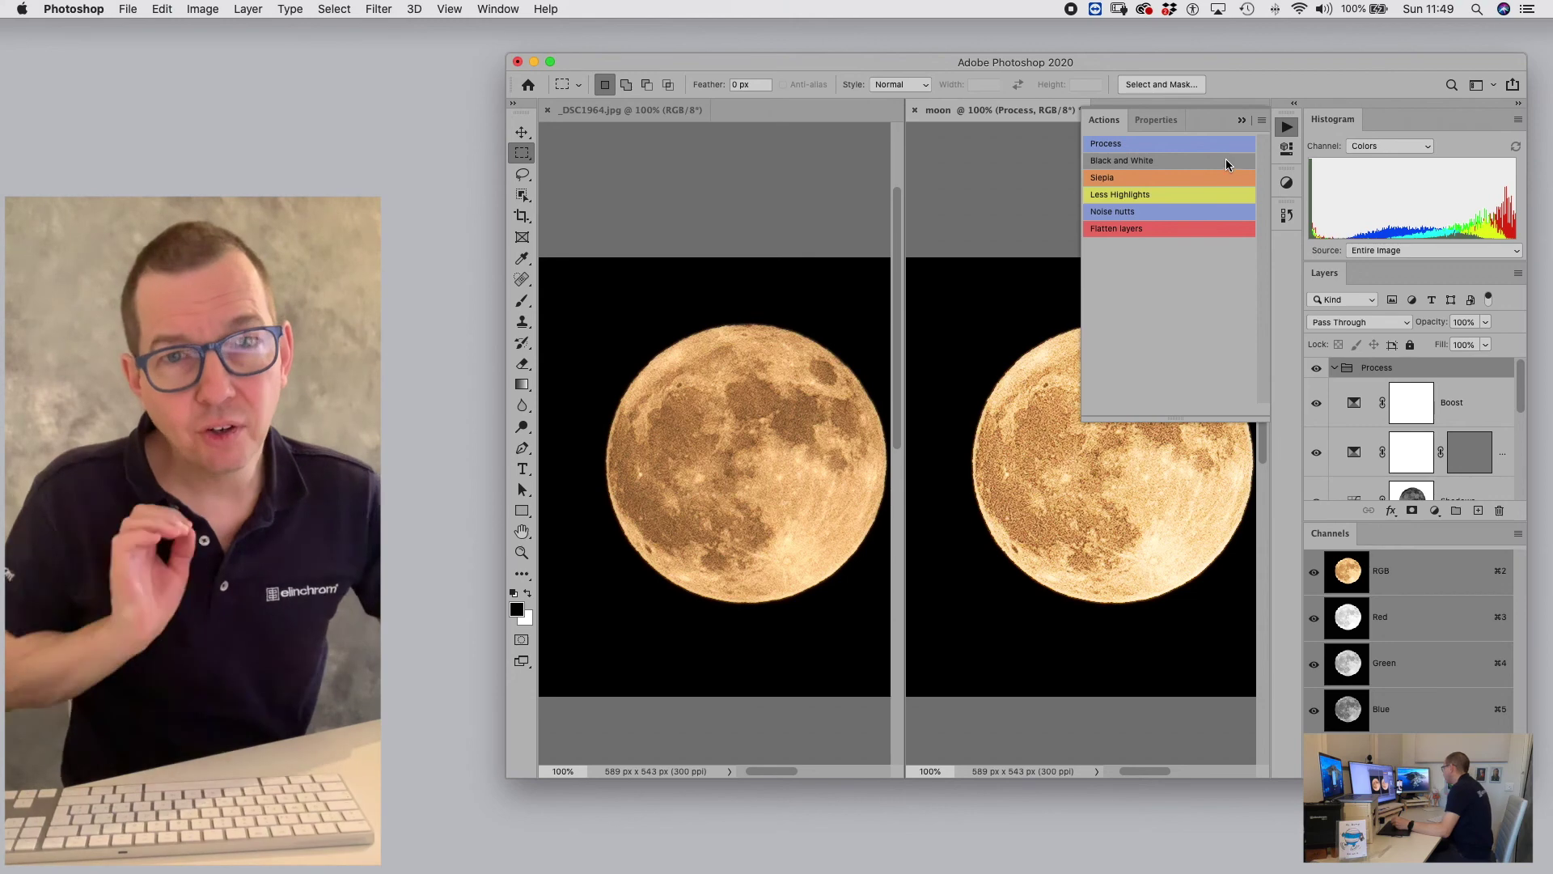
- Collapse the expanded Actions panel back into the dock so the processed moon image is uncovered
click(1262, 122)
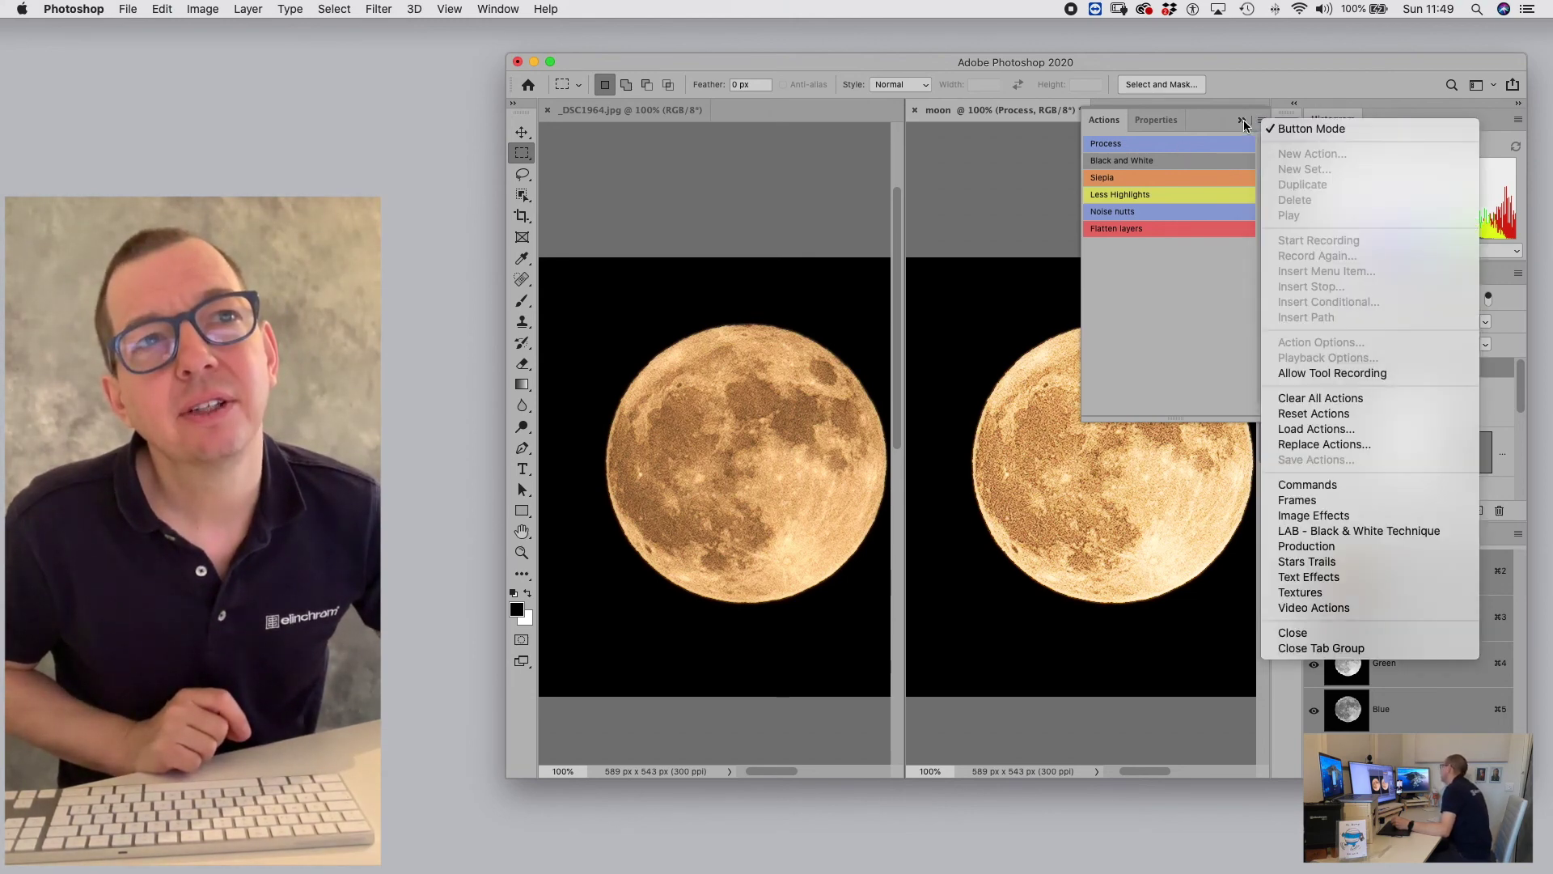
click(1243, 122)
click(1243, 122)
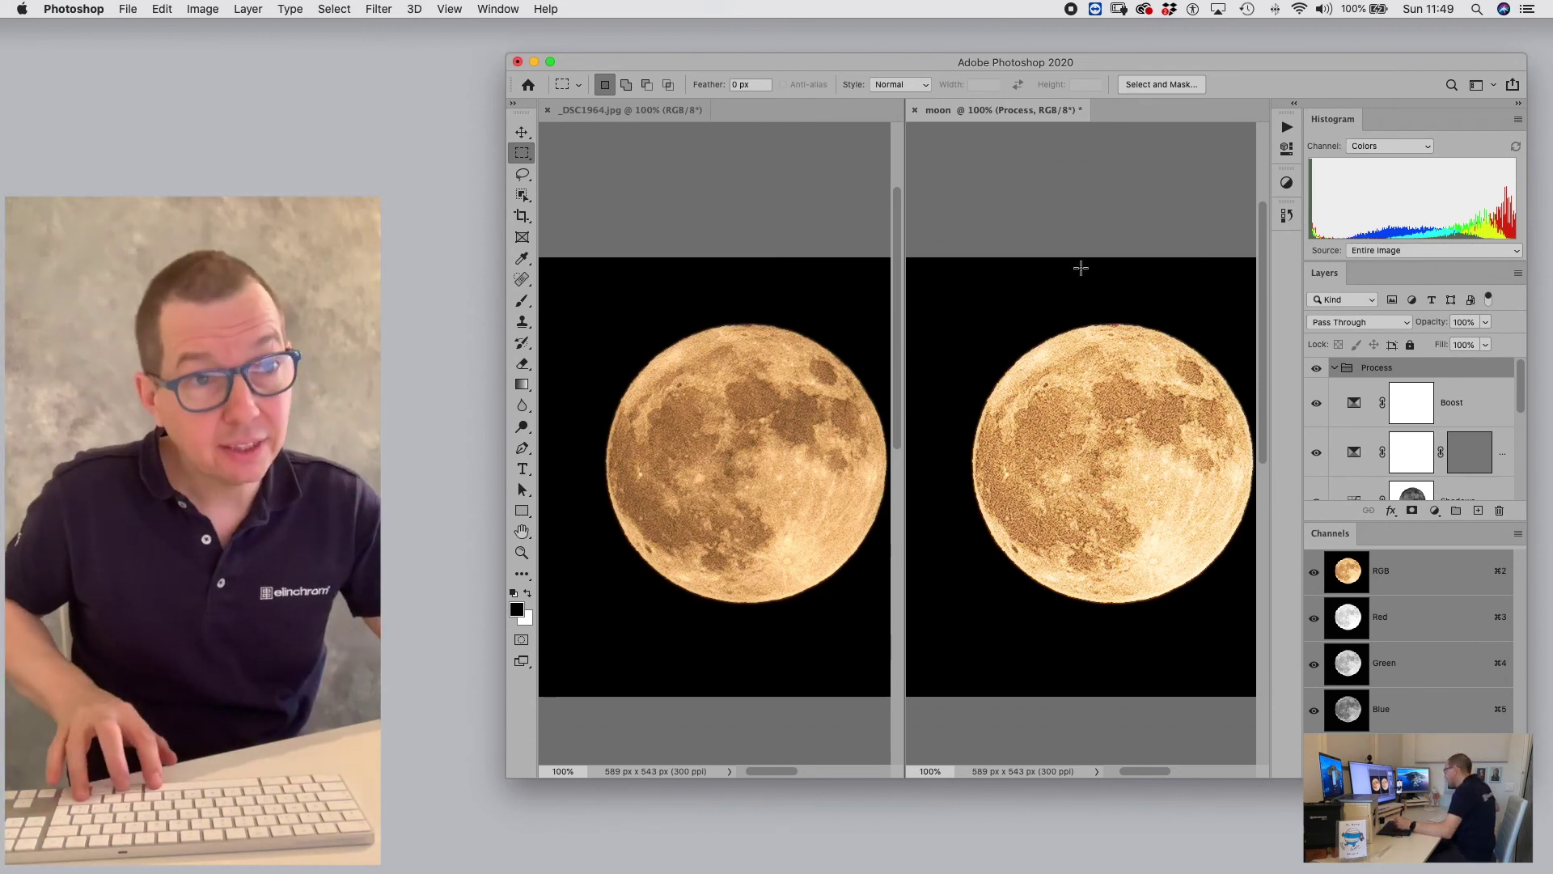
- Zoom both moon images in sync to 300% and pan across the surface to compare the original with the processed version
click(1113, 461)
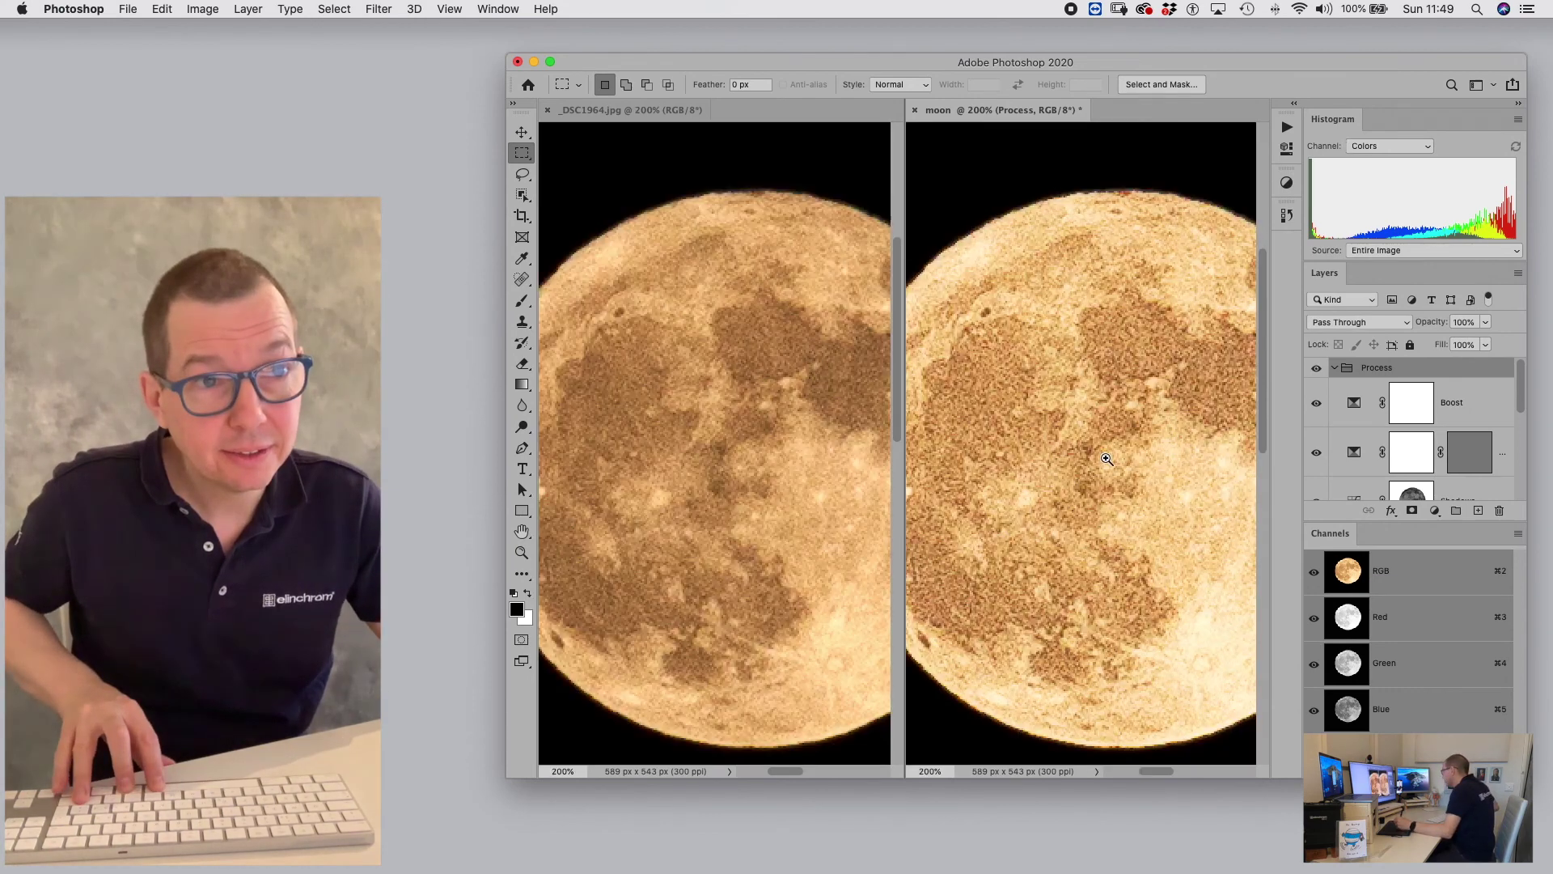
click(1102, 459)
drag(996, 428, 1082, 421)
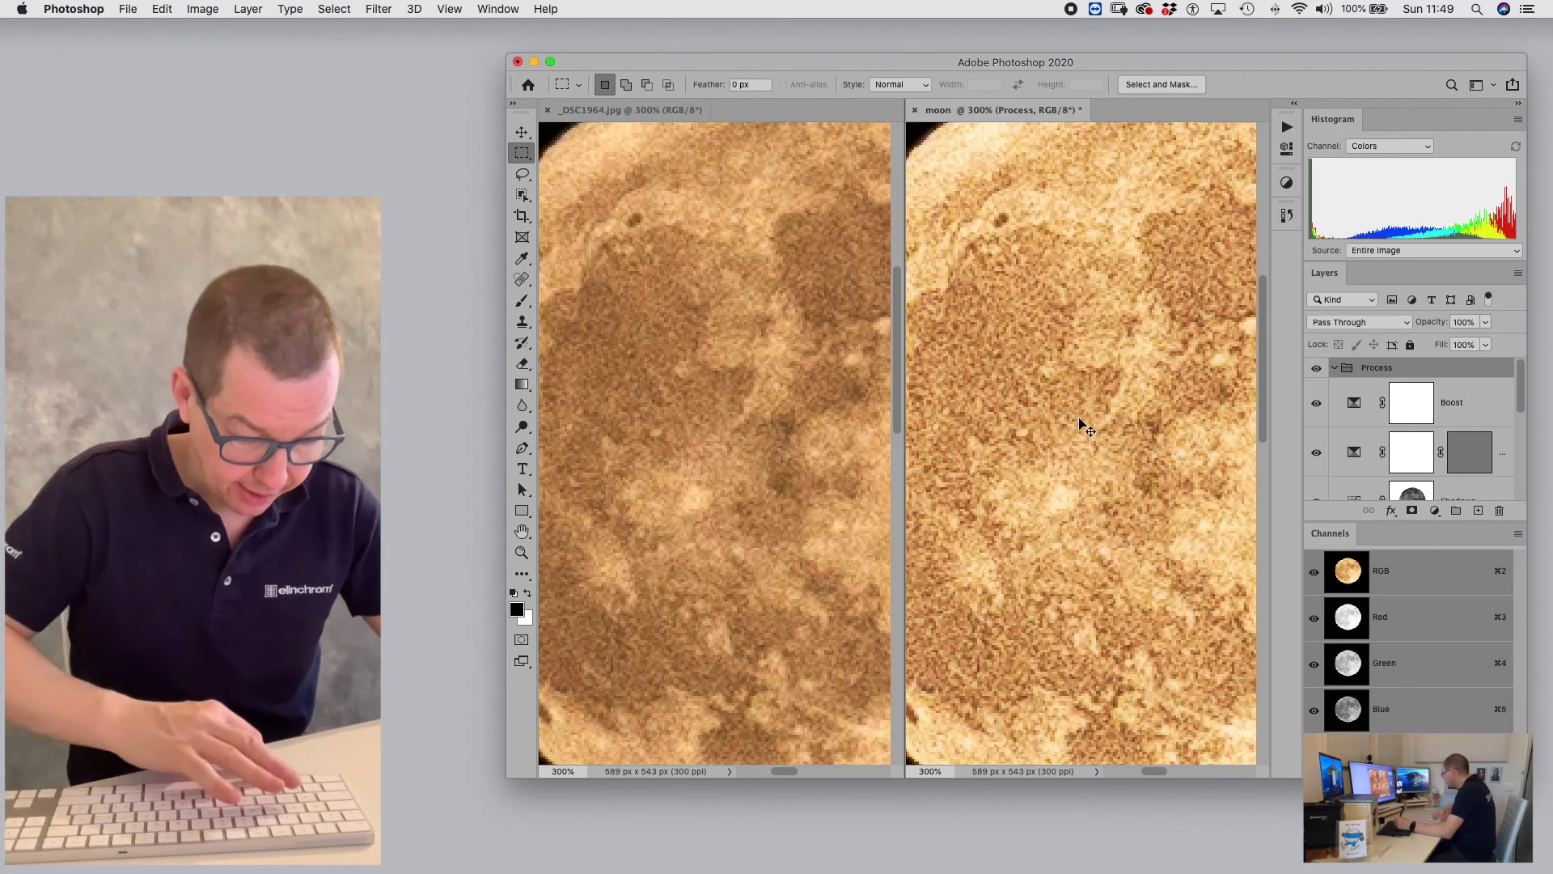
- Quit the application without saving the changes to the moon document
key(super+q)
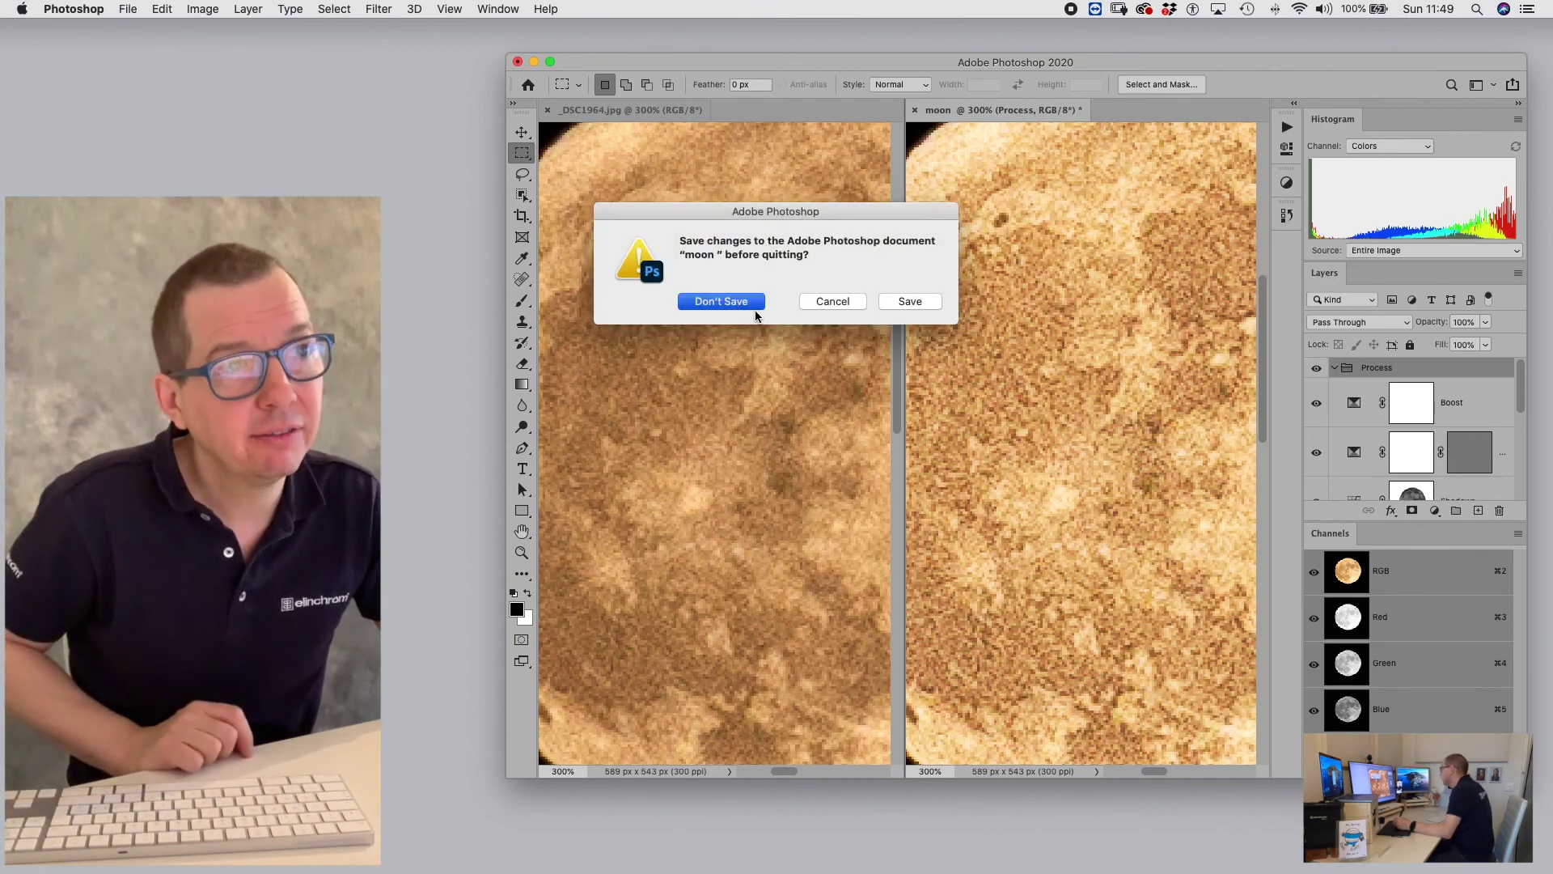
click(736, 302)
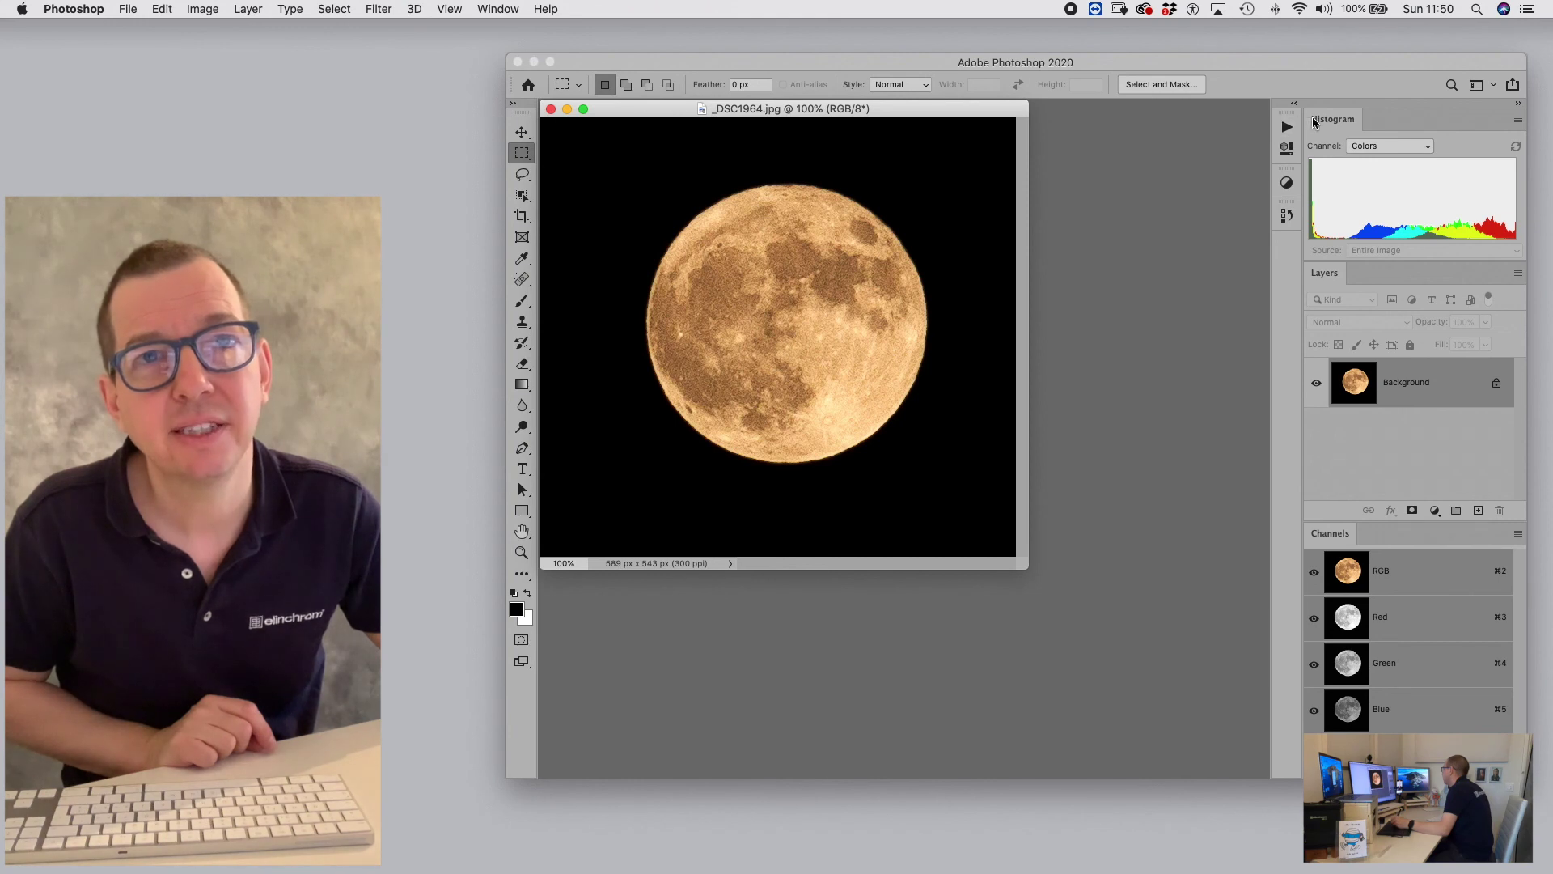
- Save the layout with keyboard shortcuts, menus and toolbar as a new workspace named with the owner's first name and 2021, replacing the existing one
click(1478, 87)
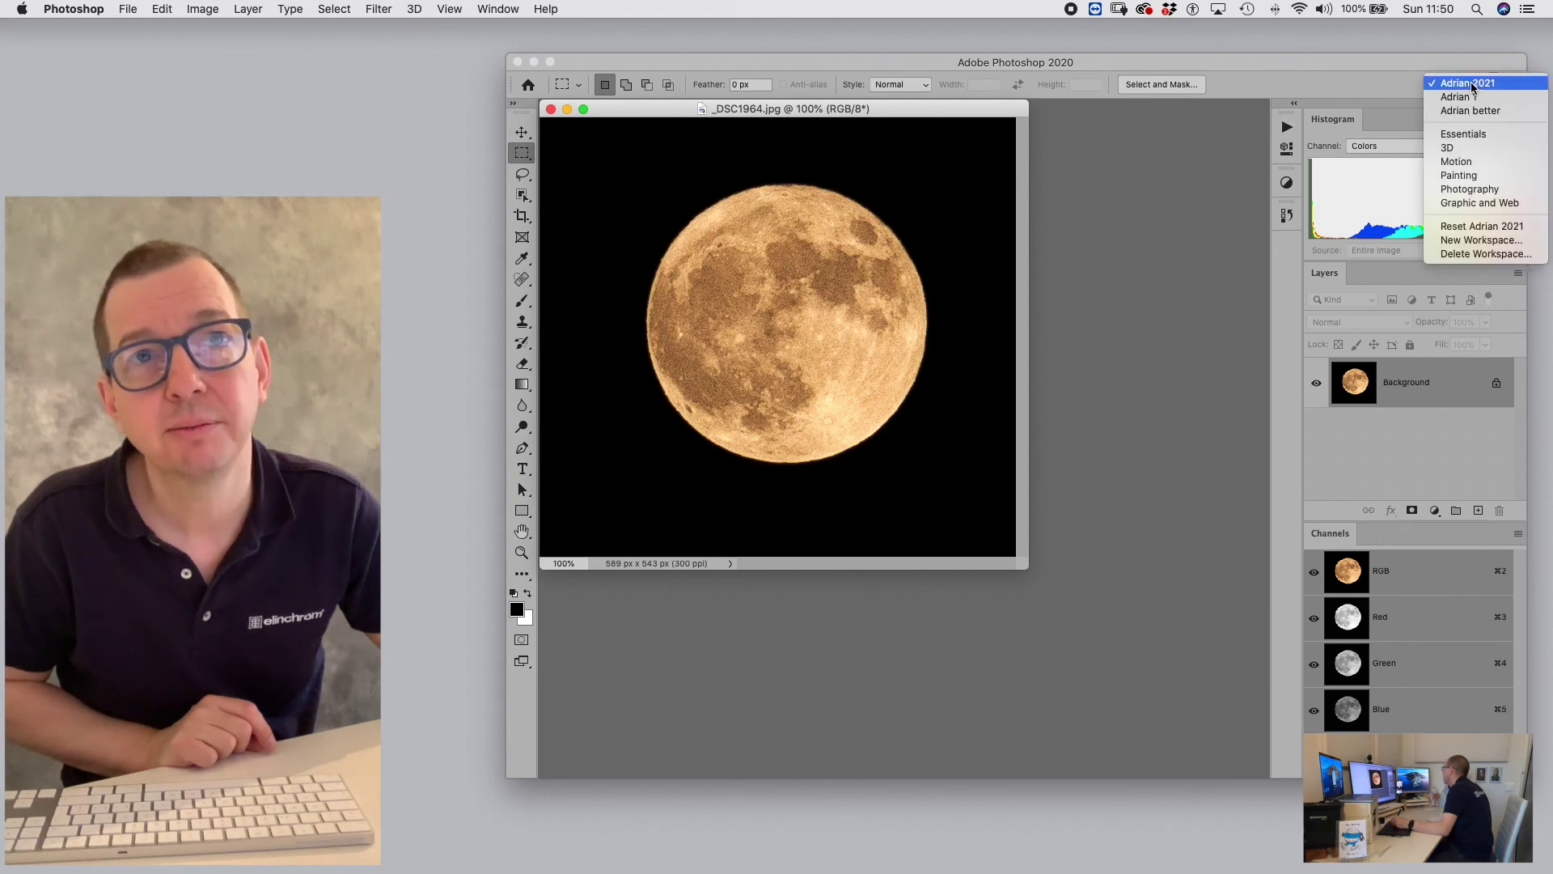
click(1457, 83)
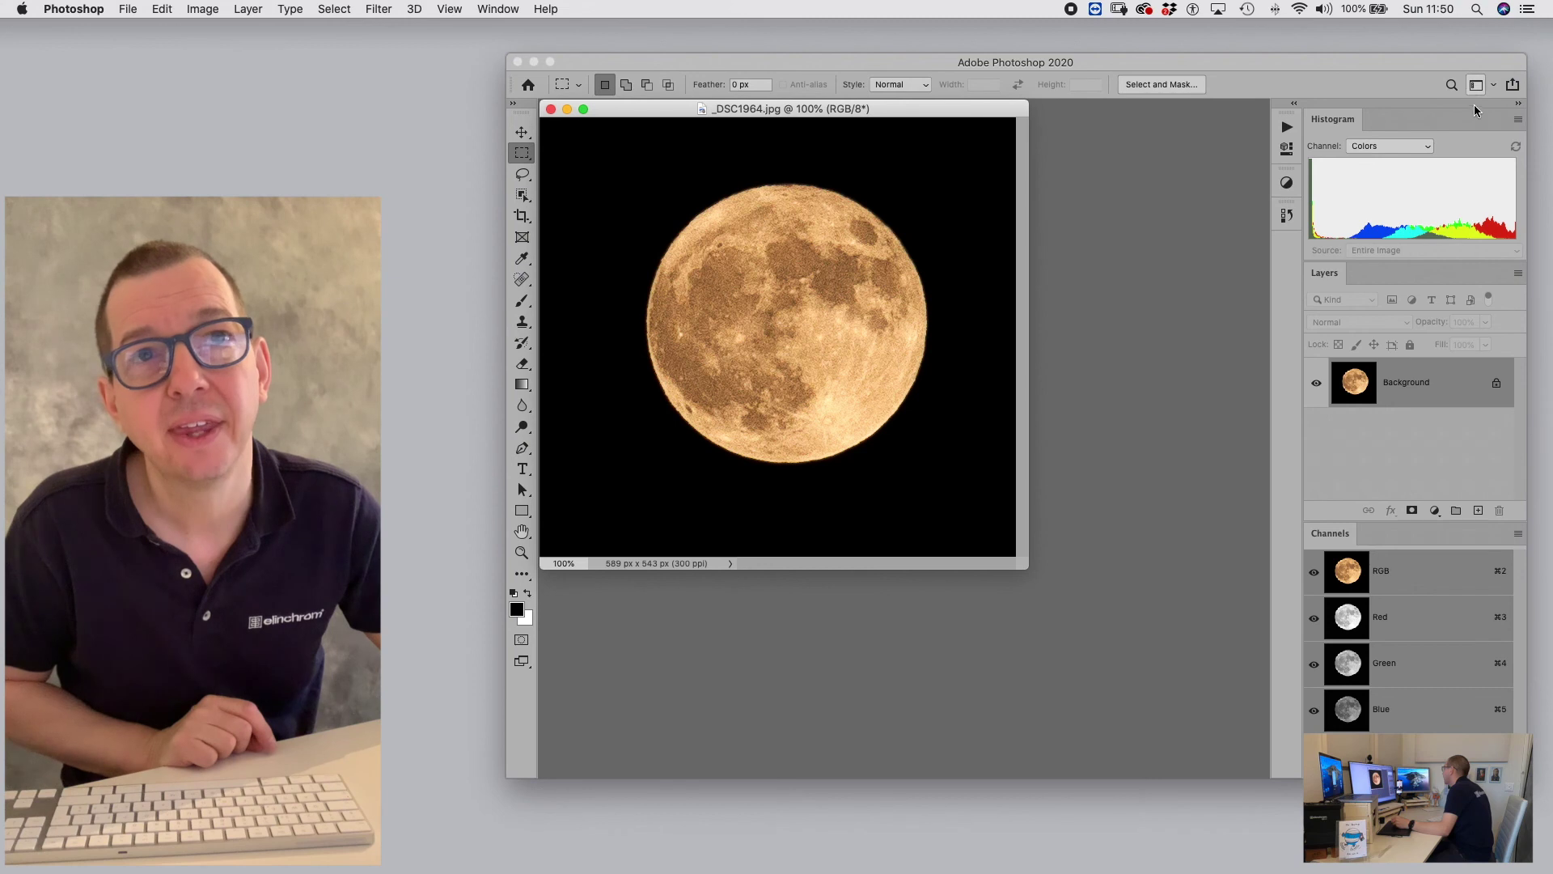
click(1478, 84)
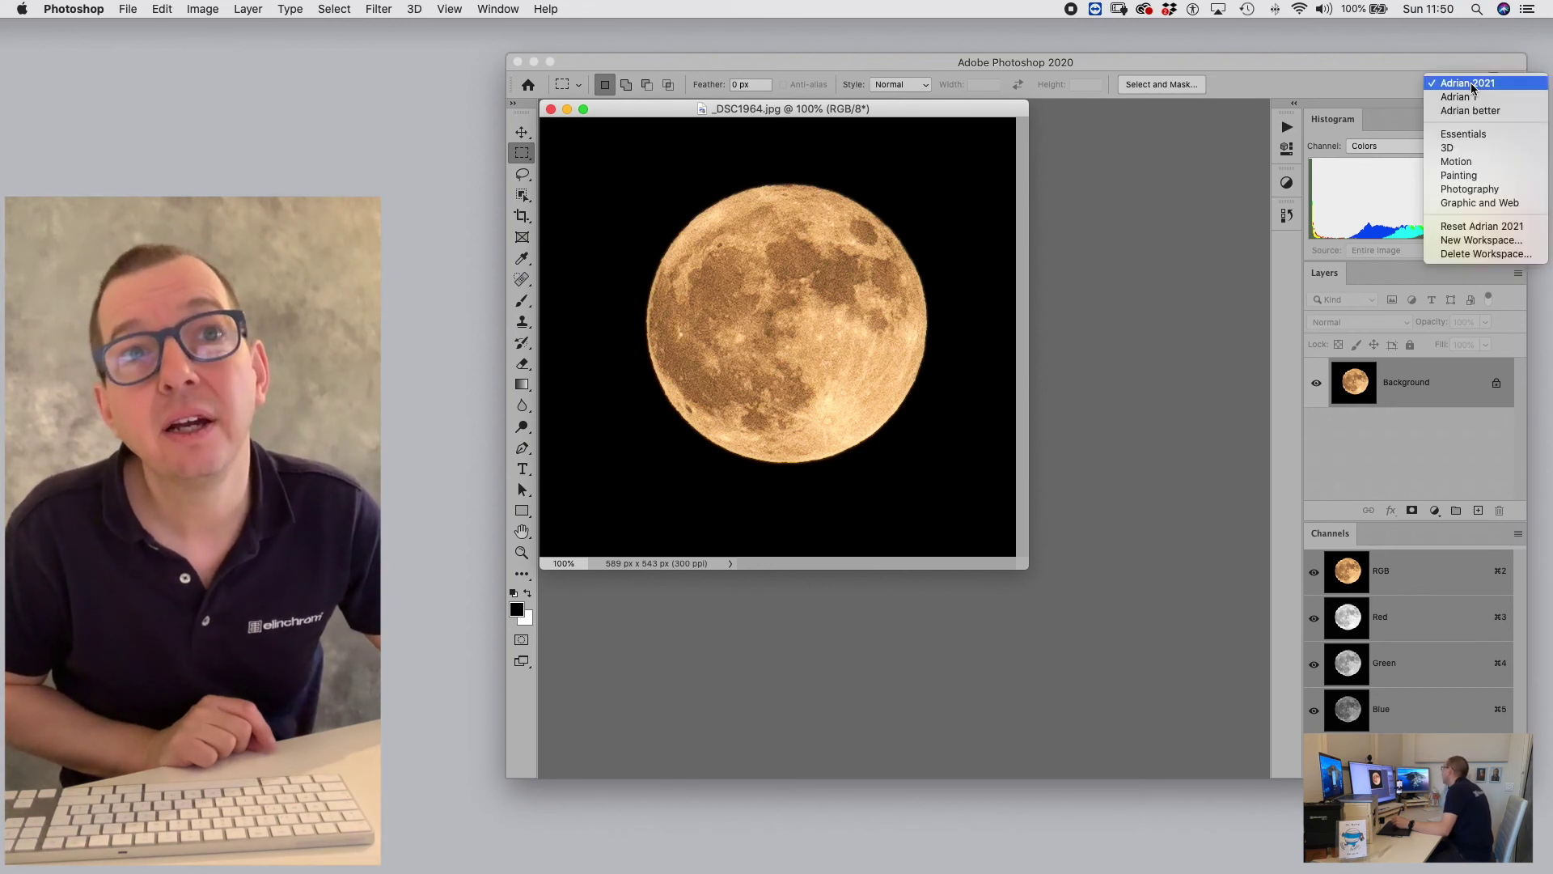
click(1453, 240)
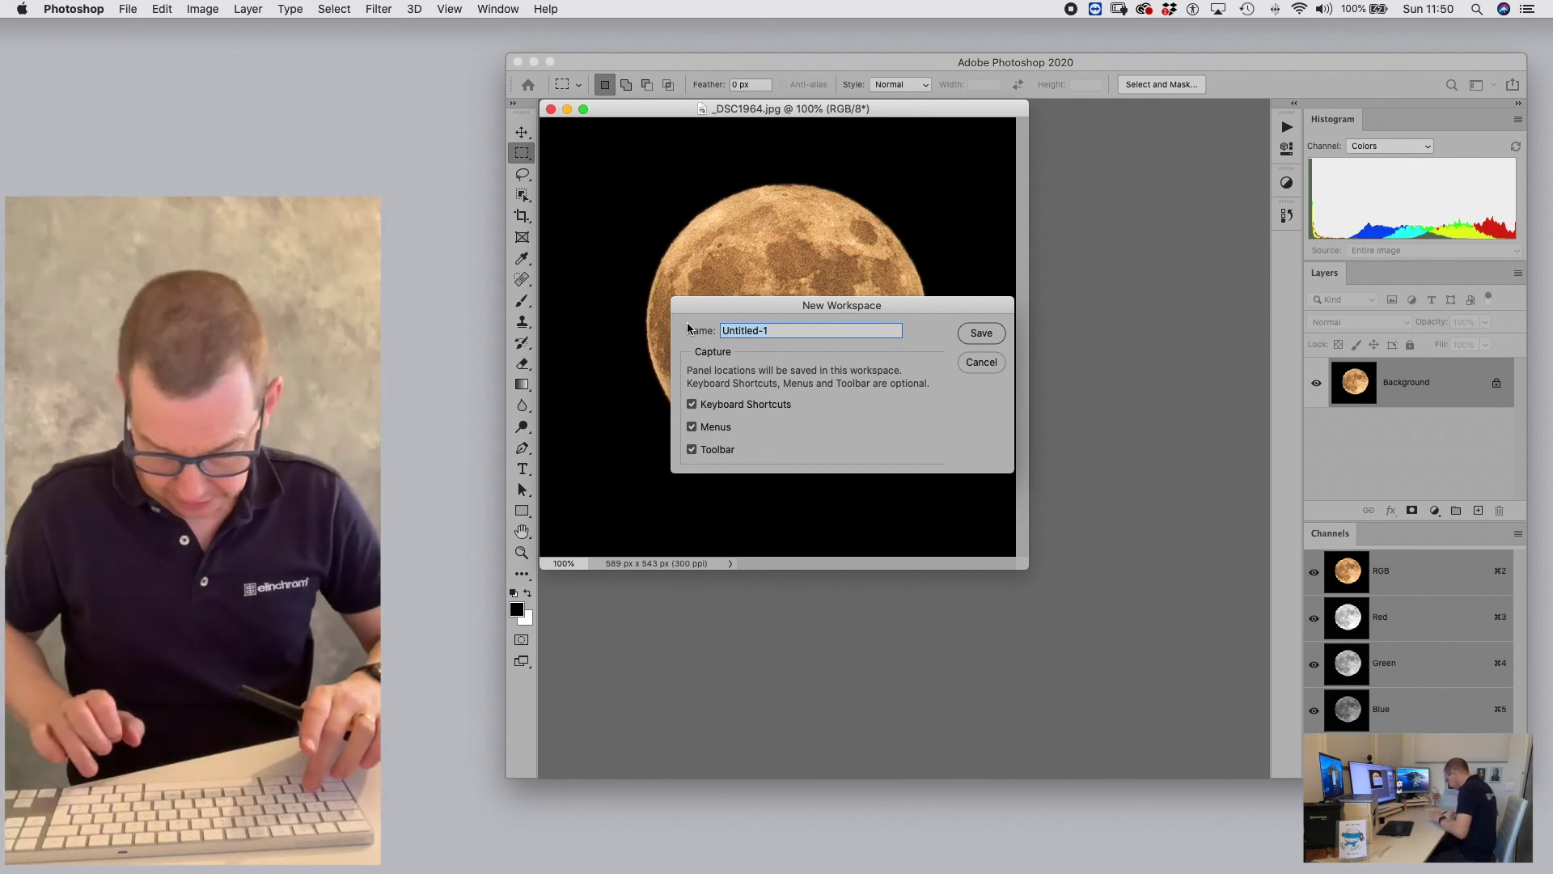
text(Adrian )
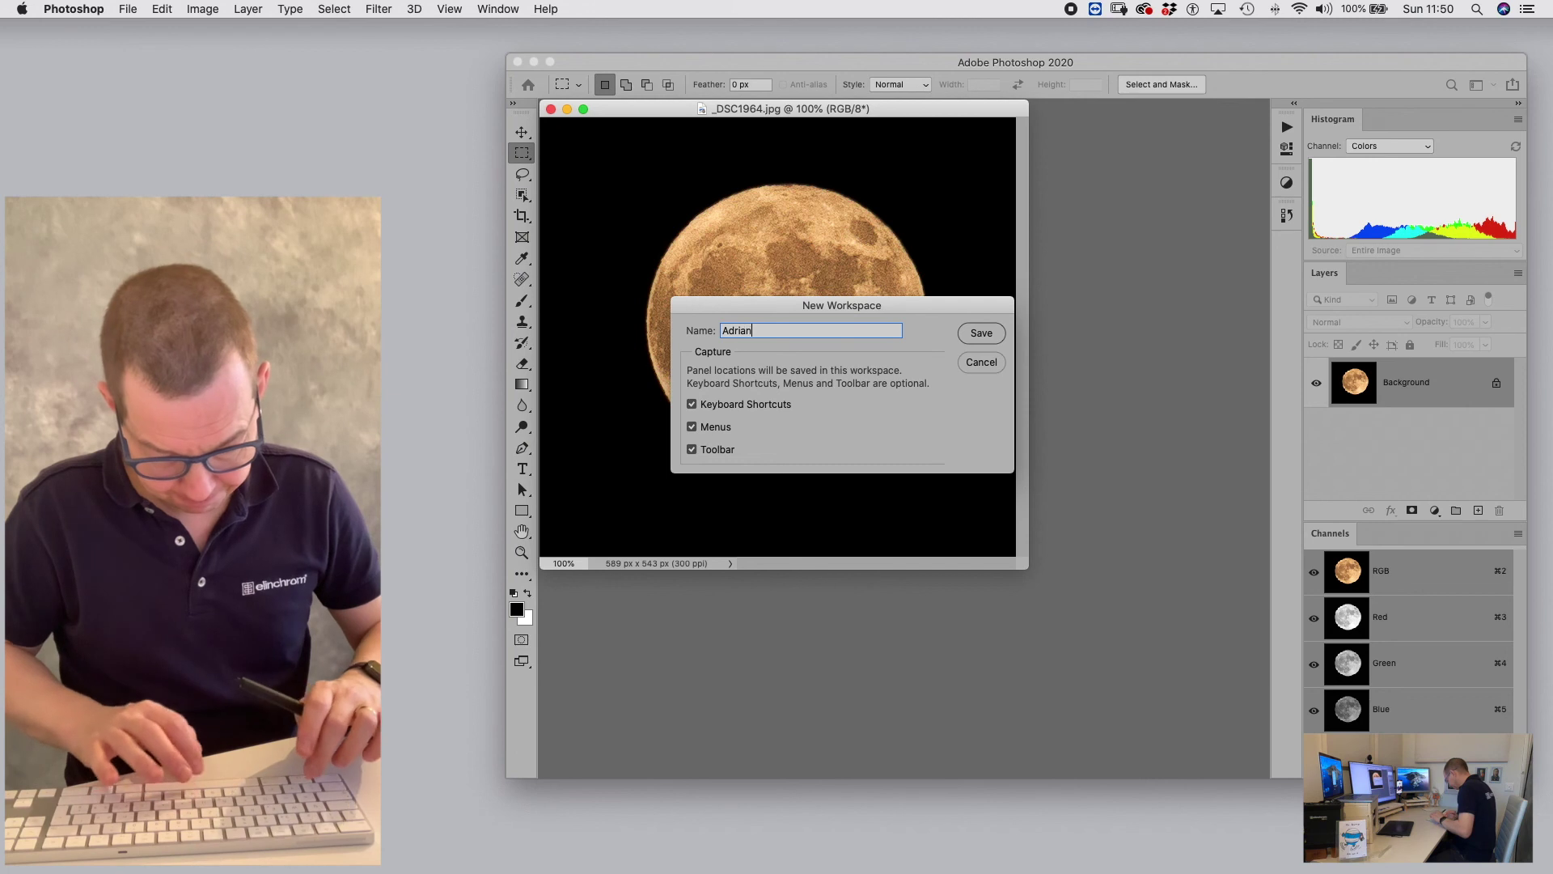
text(2)
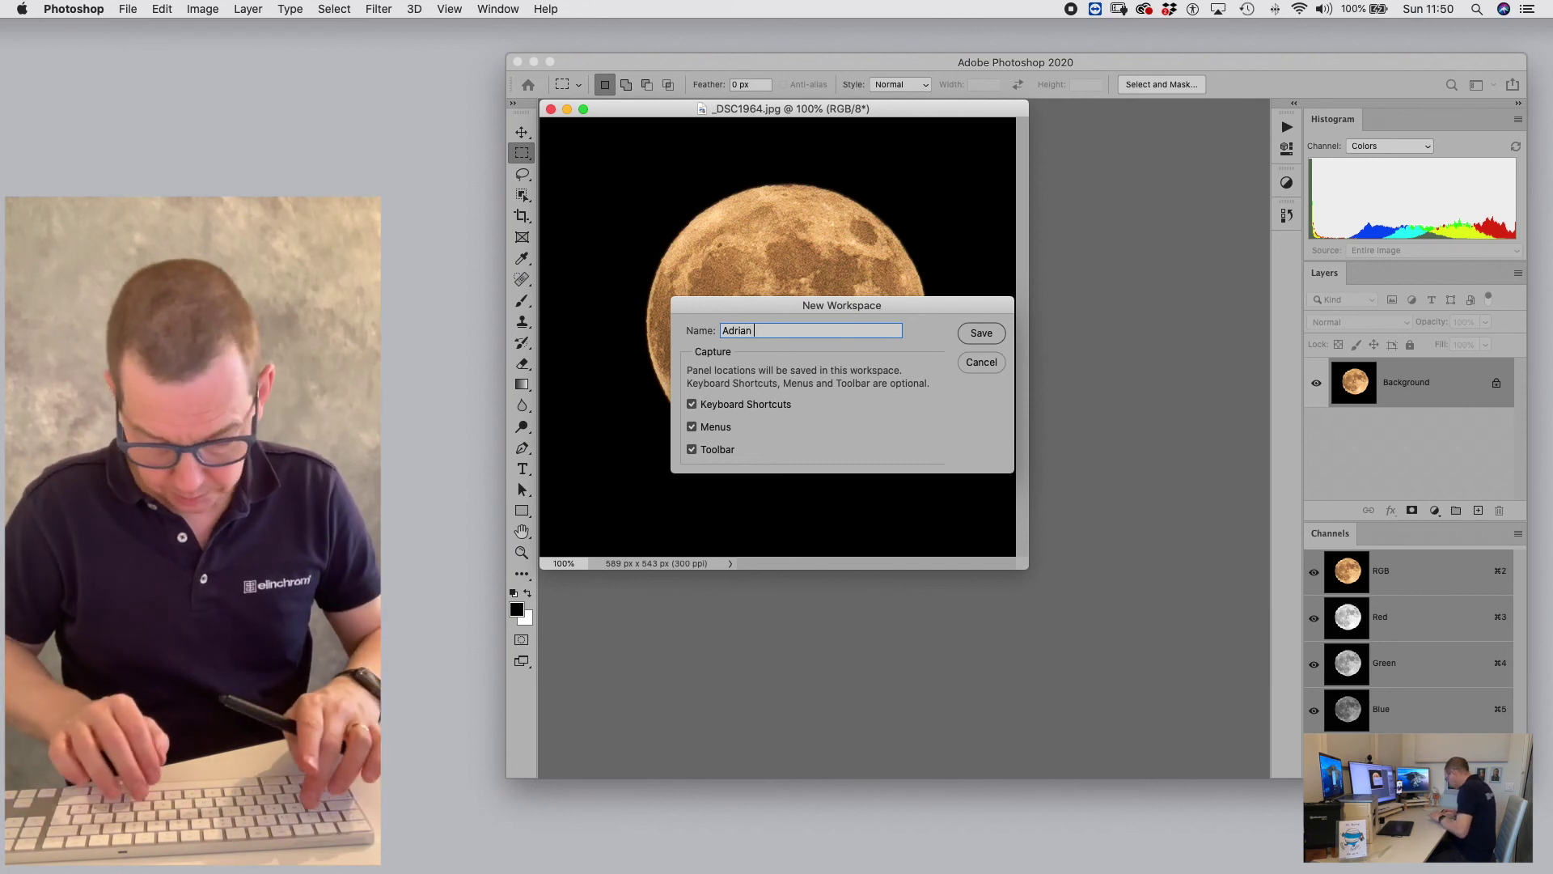
text(021)
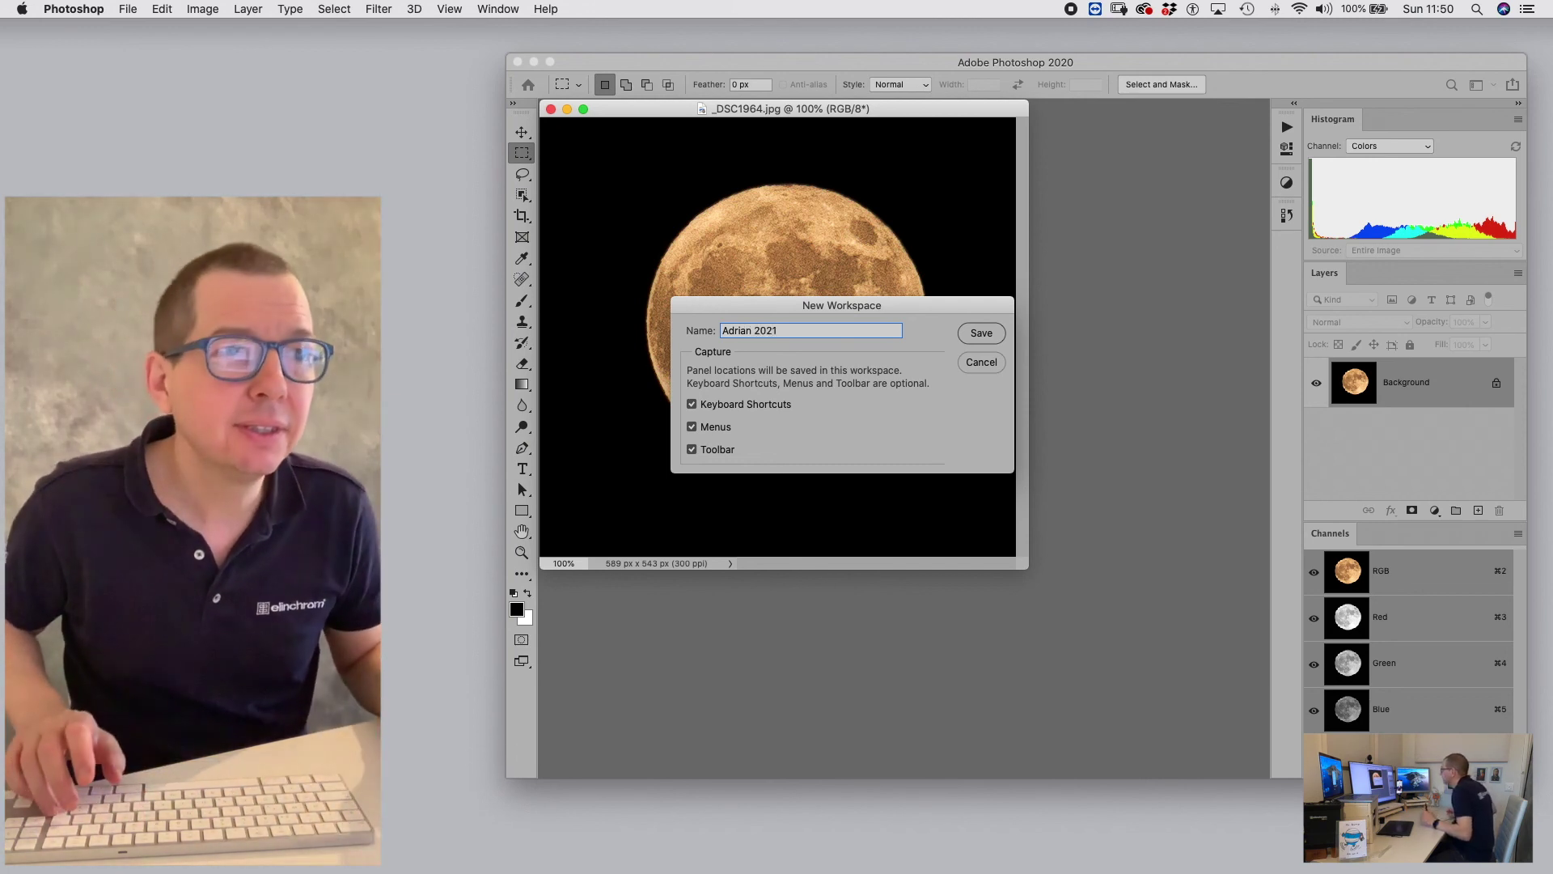
key(Return)
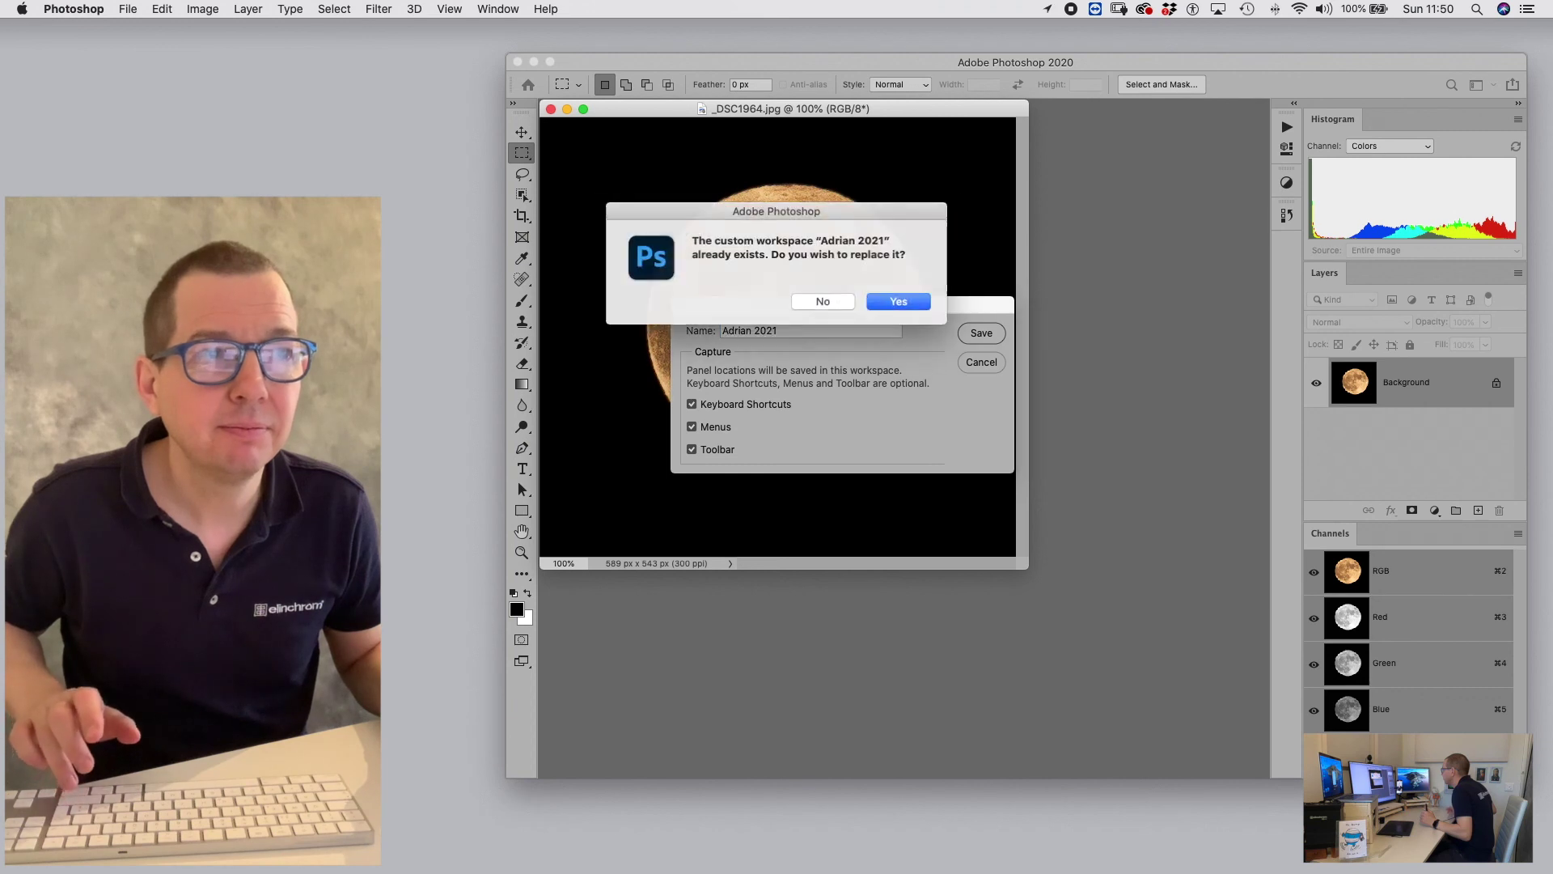
key(Return)
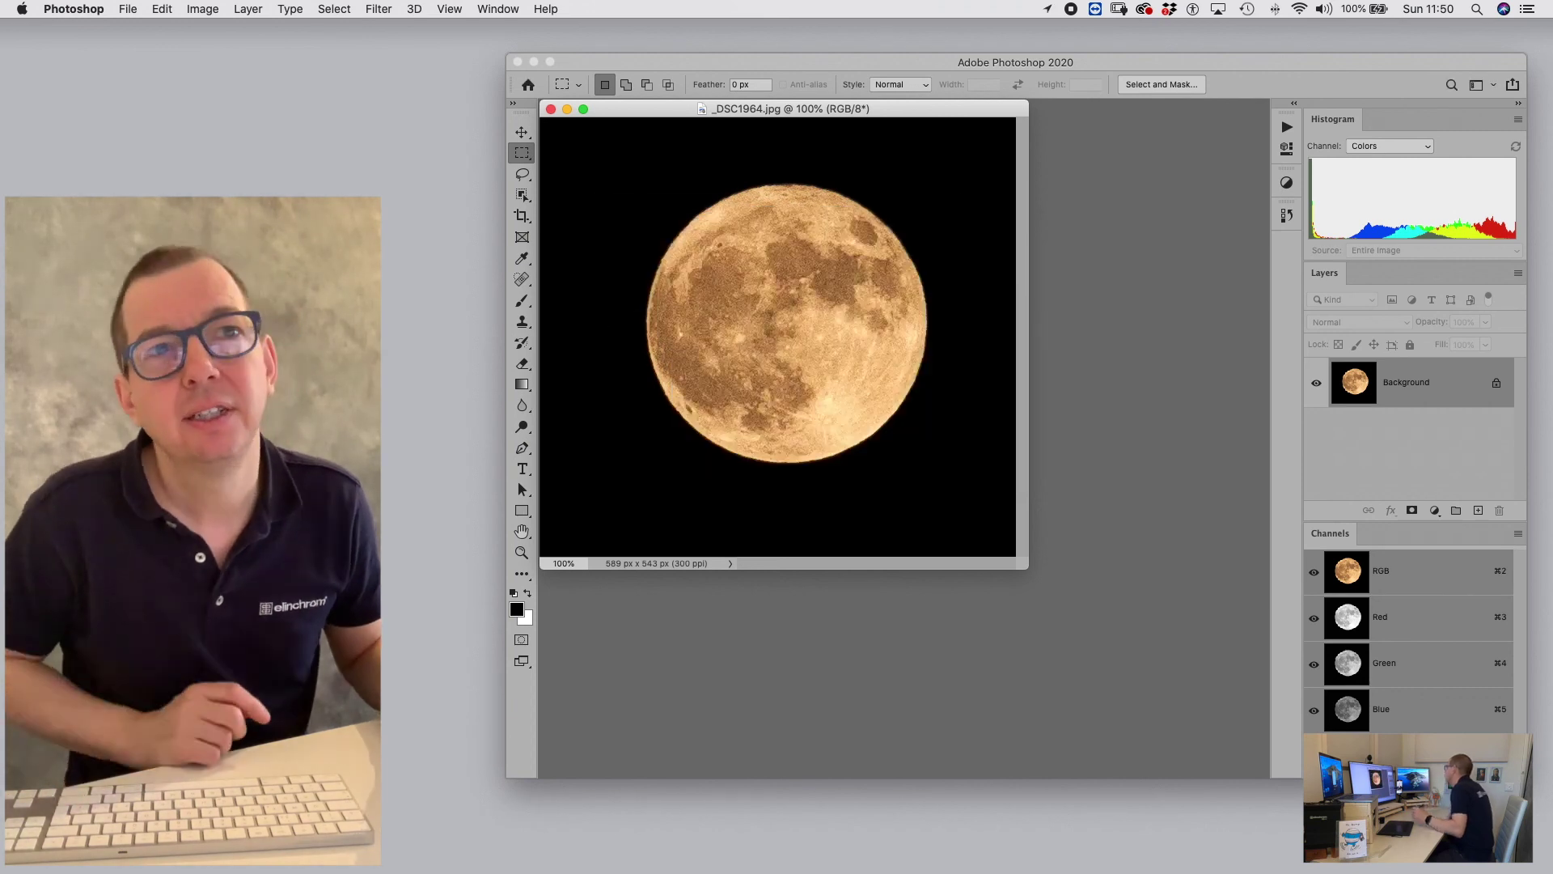
- Switch to the Essentials and Photography workspaces to compare their layouts and return to the custom 2021 workspace
click(1482, 89)
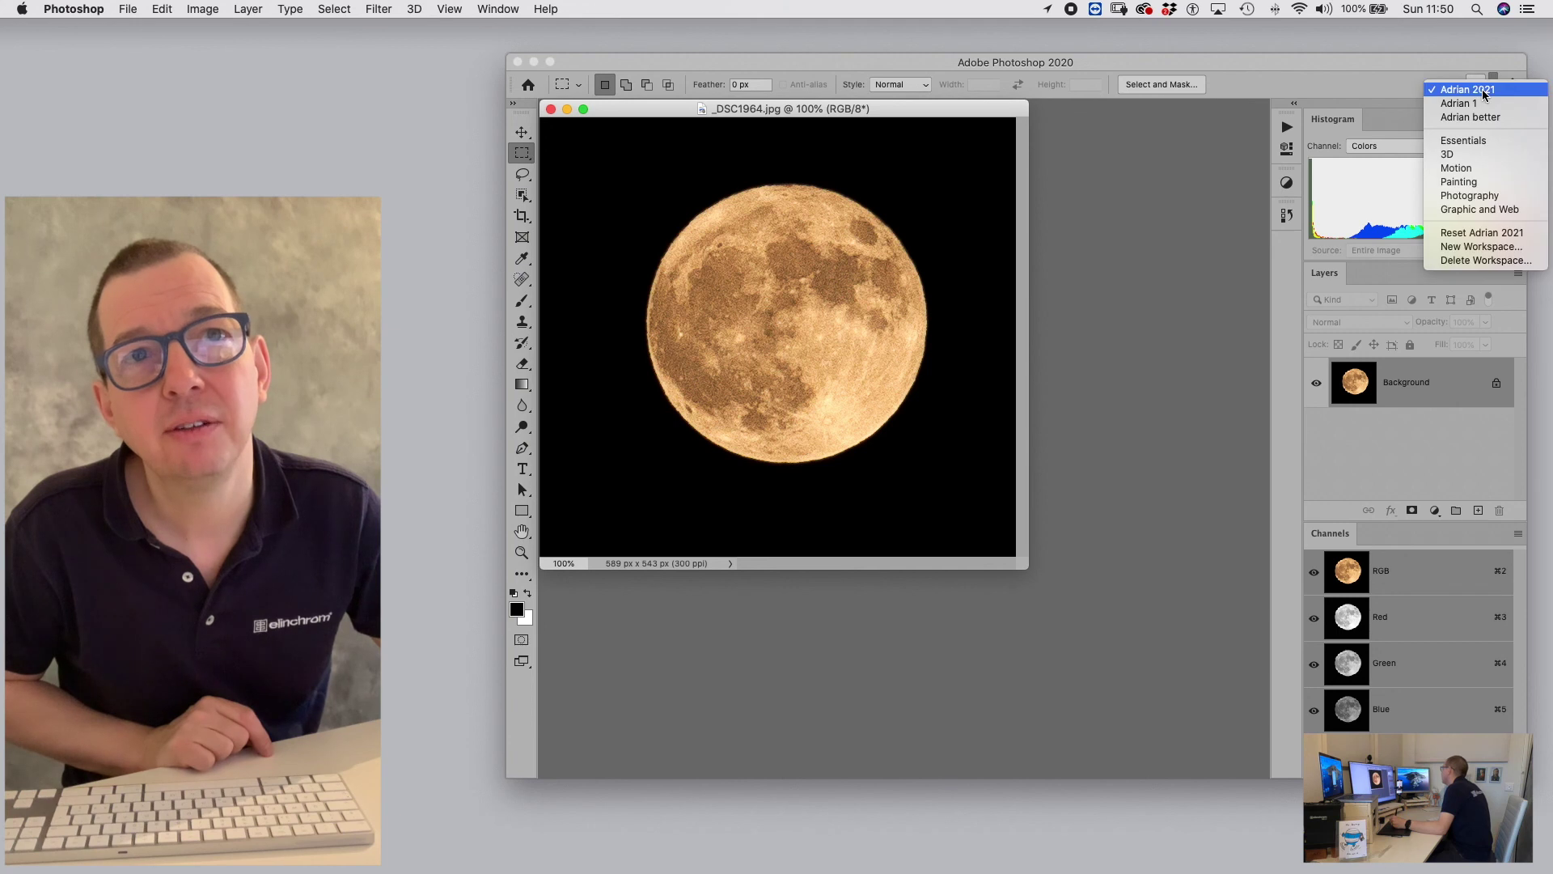
click(1456, 141)
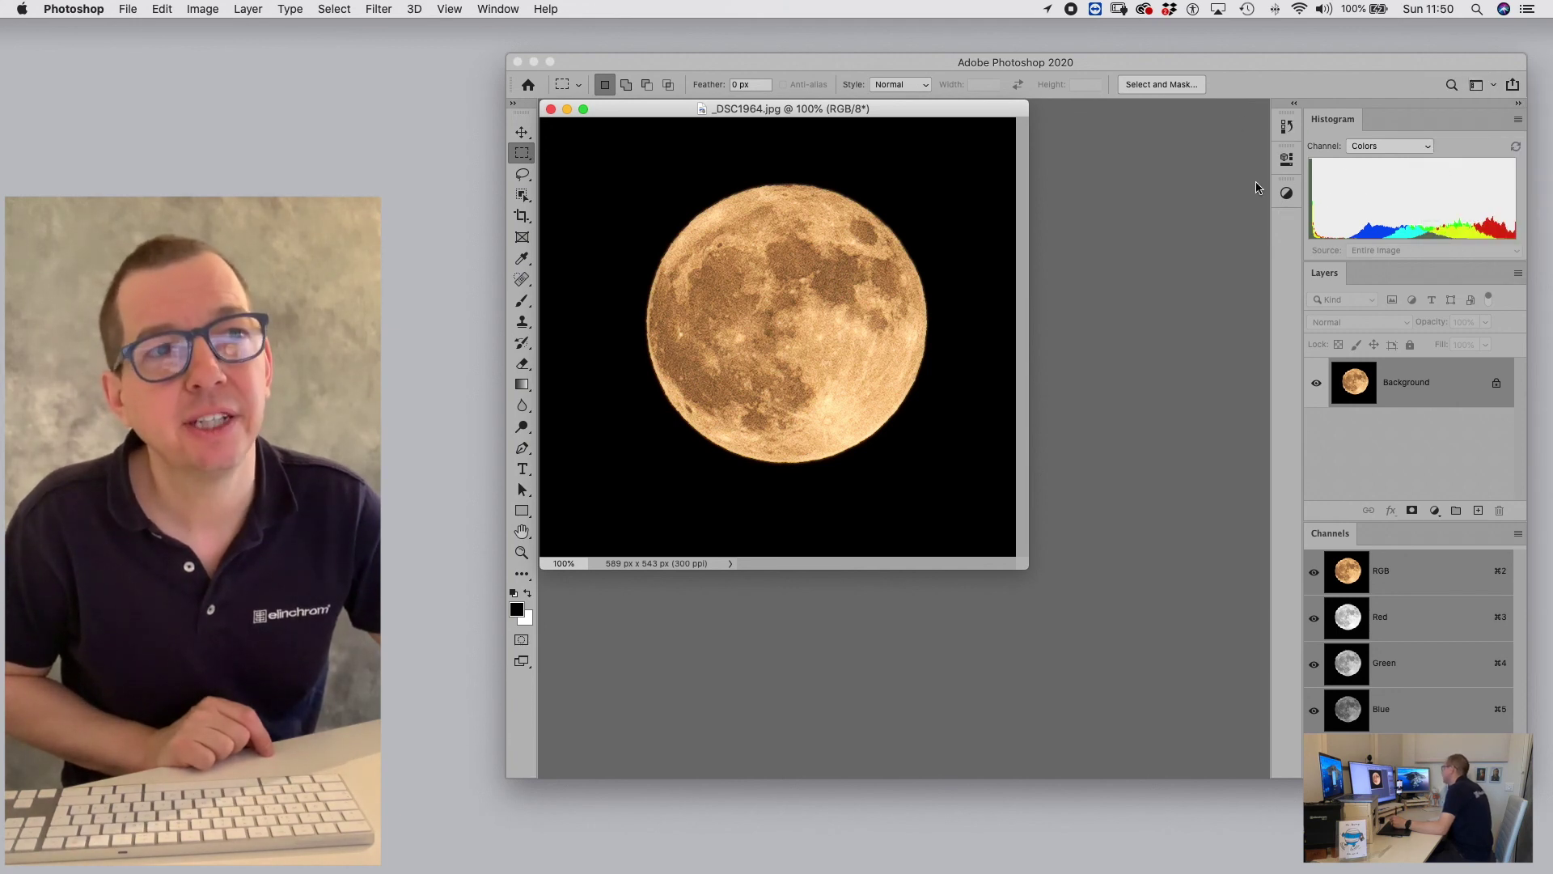
click(1484, 86)
click(1471, 190)
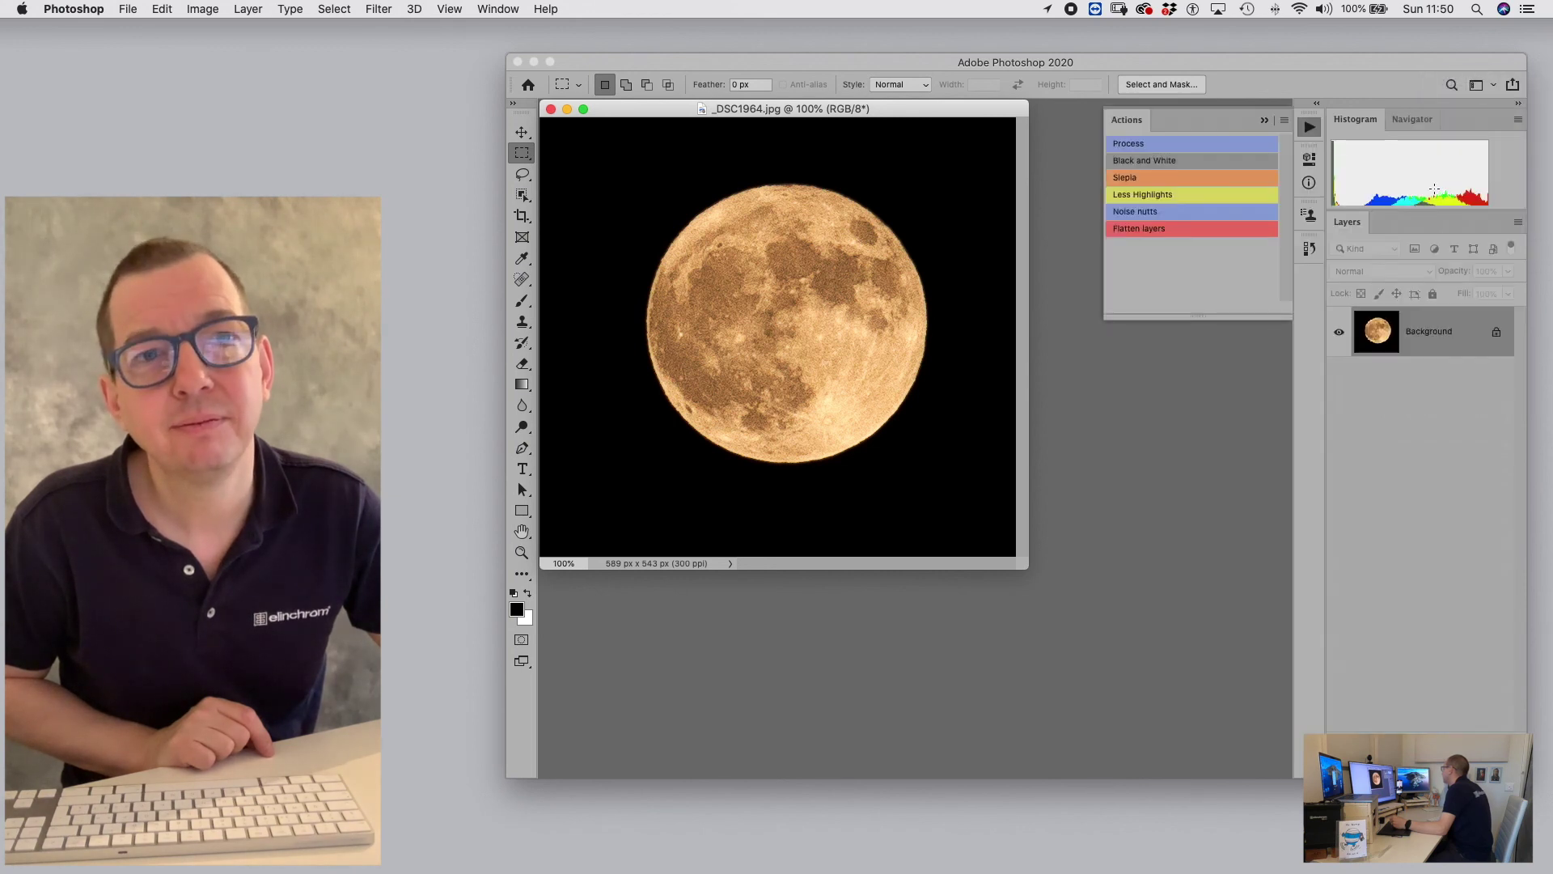
click(1483, 85)
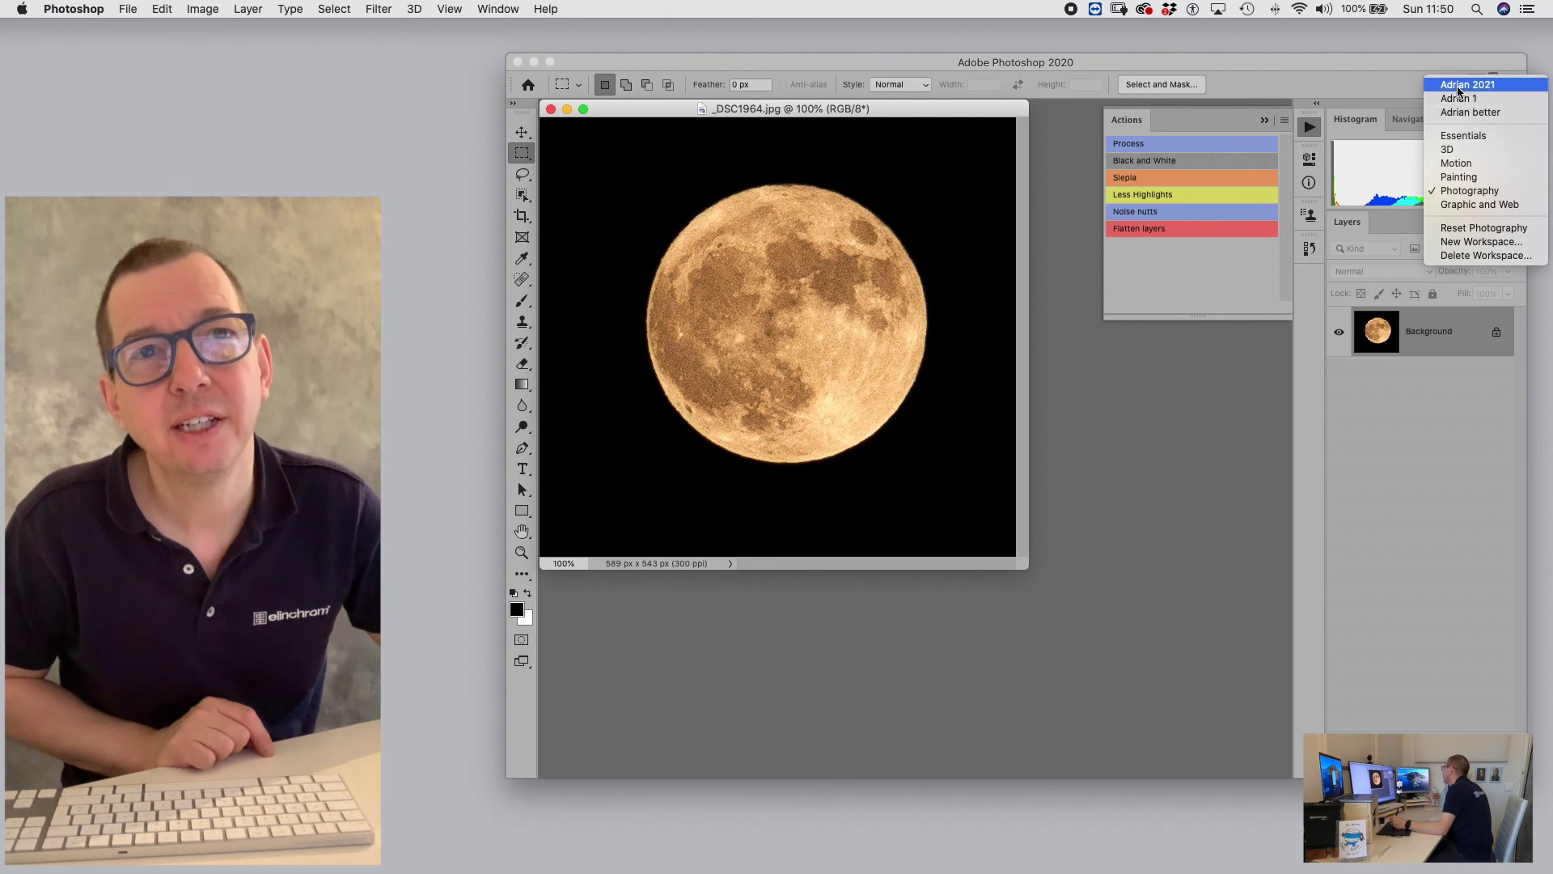
click(1460, 86)
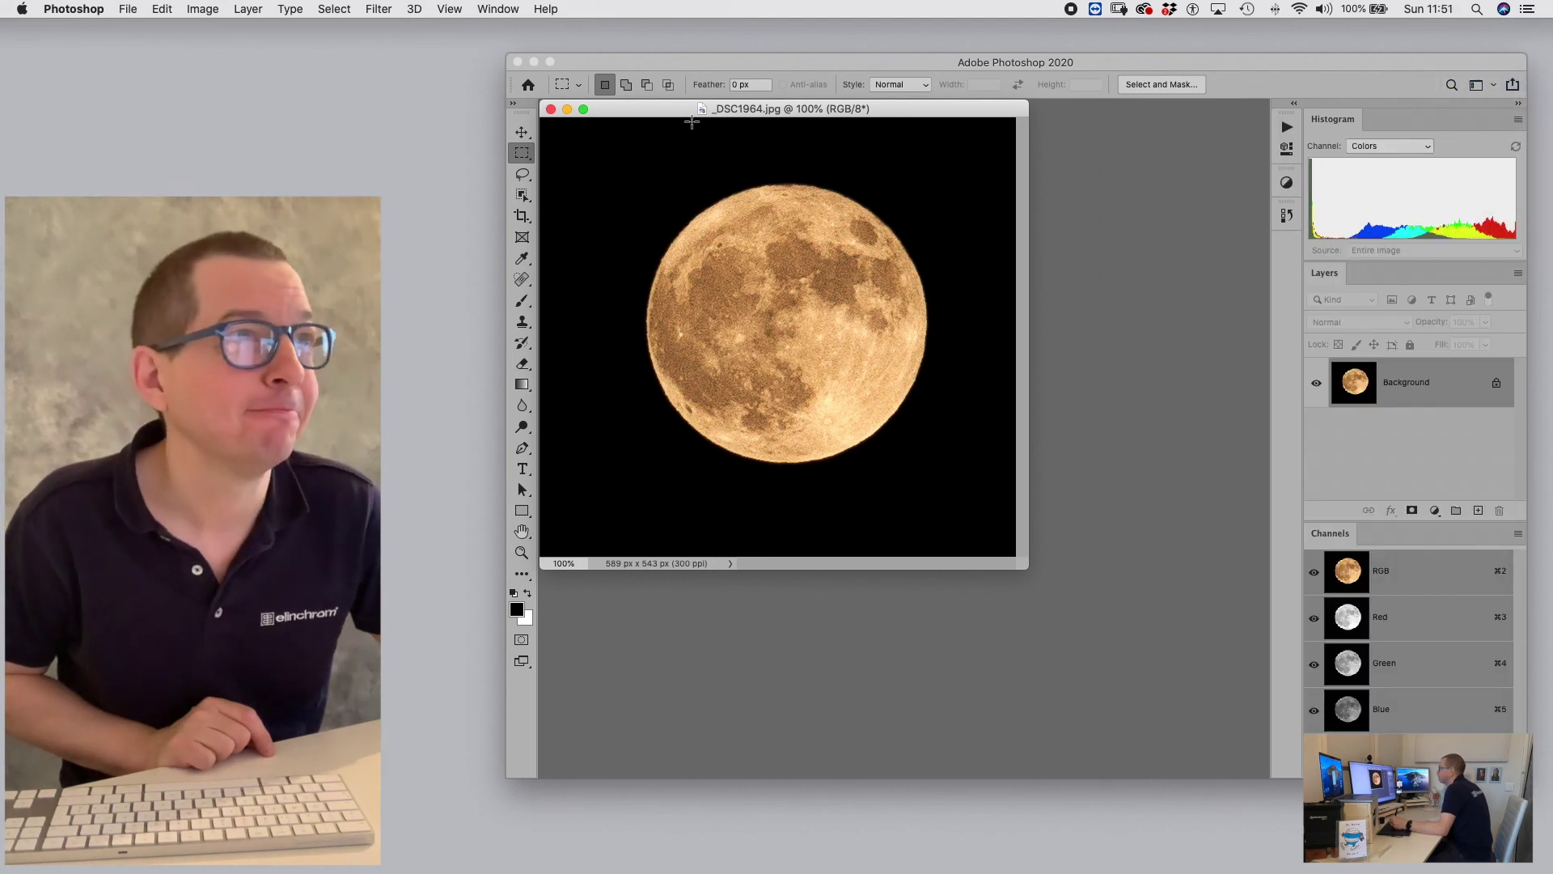
- Close the _DSC1964.jpg image and the application window
click(551, 108)
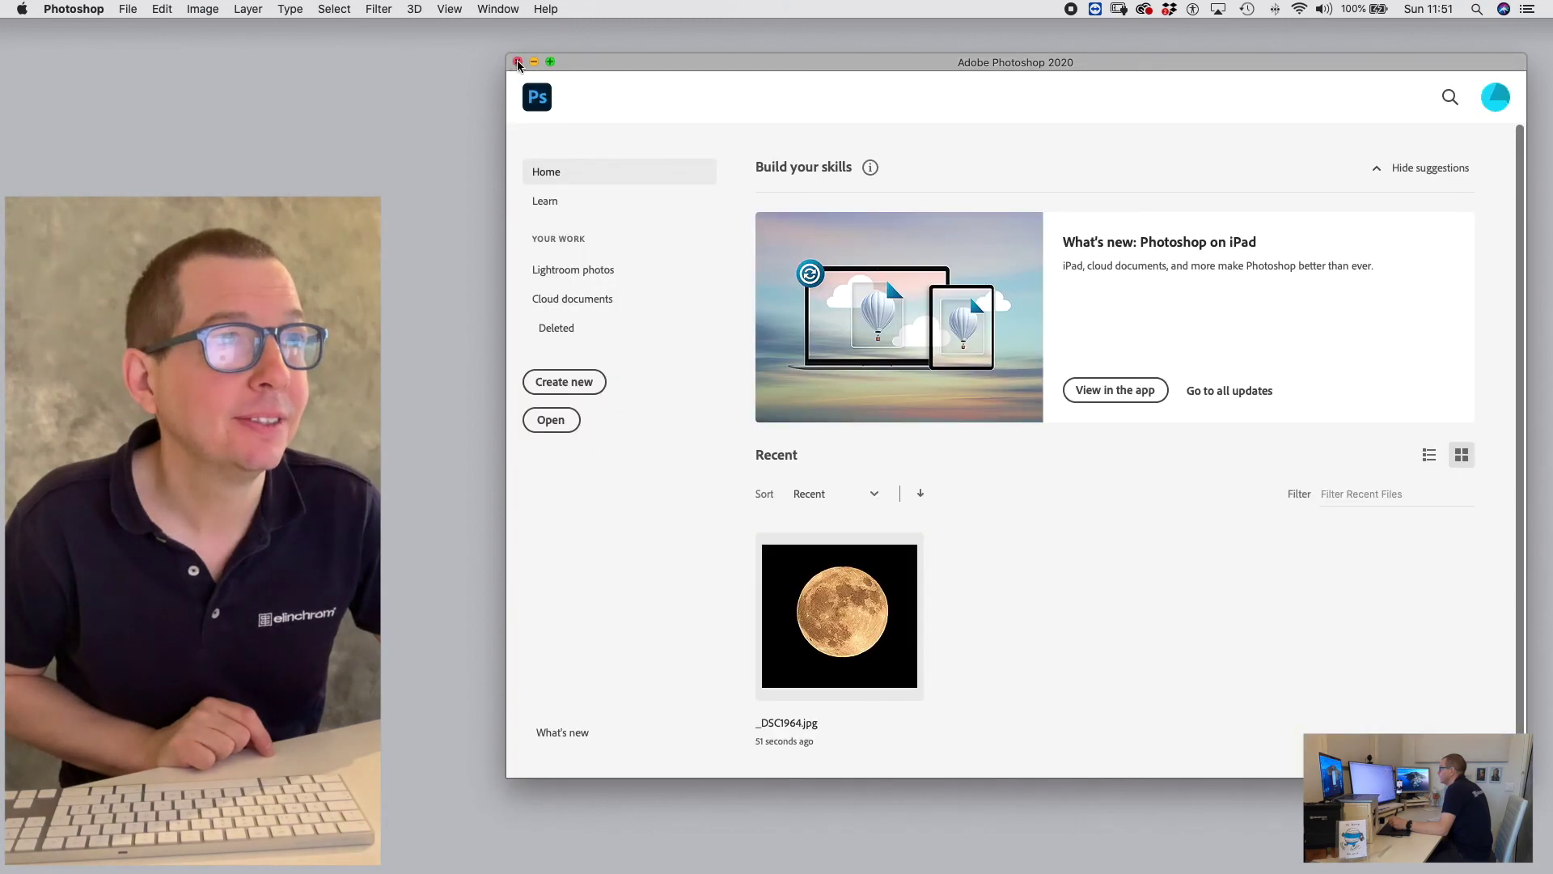
click(518, 62)
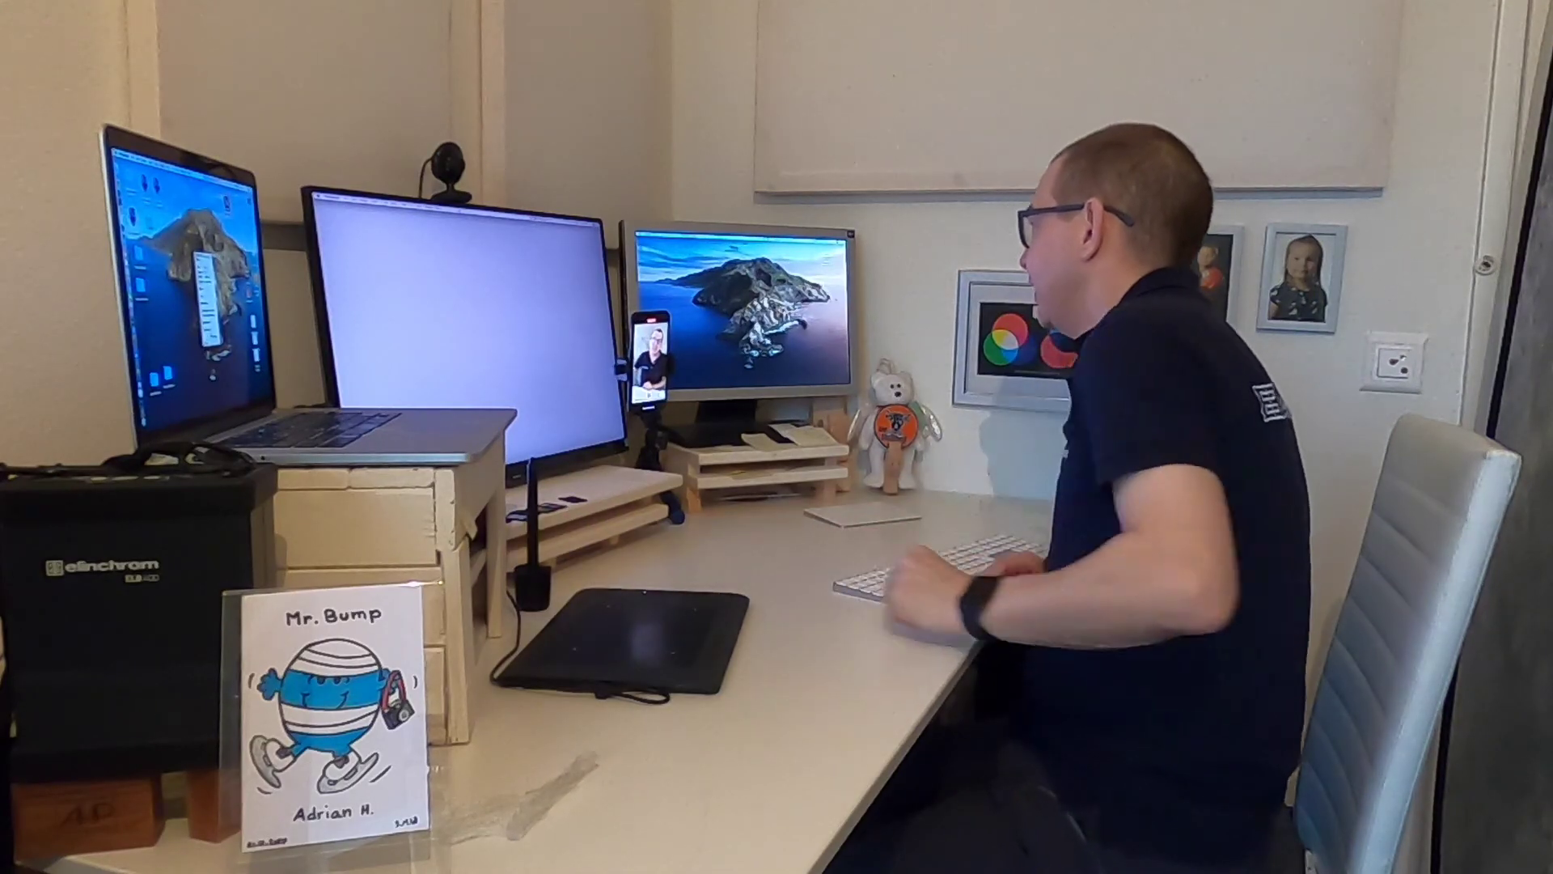